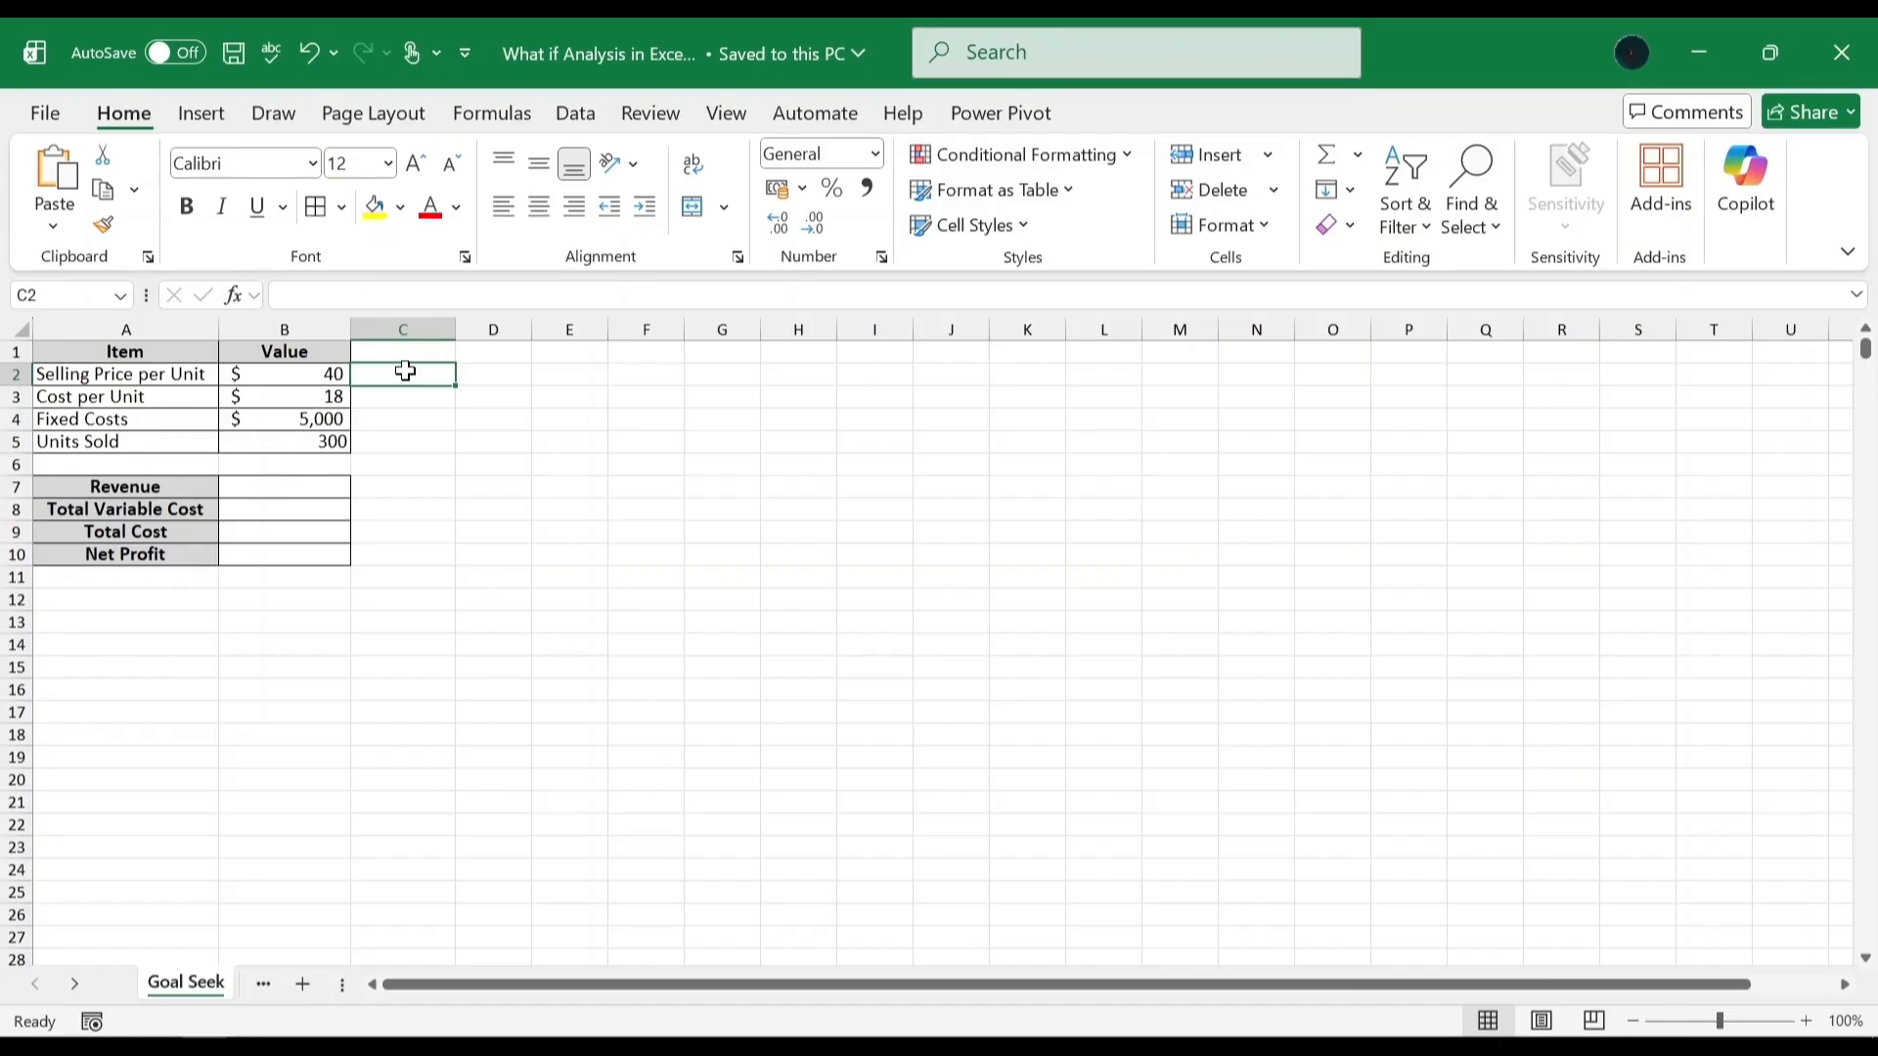
Calculate Revenue in B7 as selling price per unit times units sold with =B2*B5.
{"action": "left_click", "coordinate": [294, 486]}
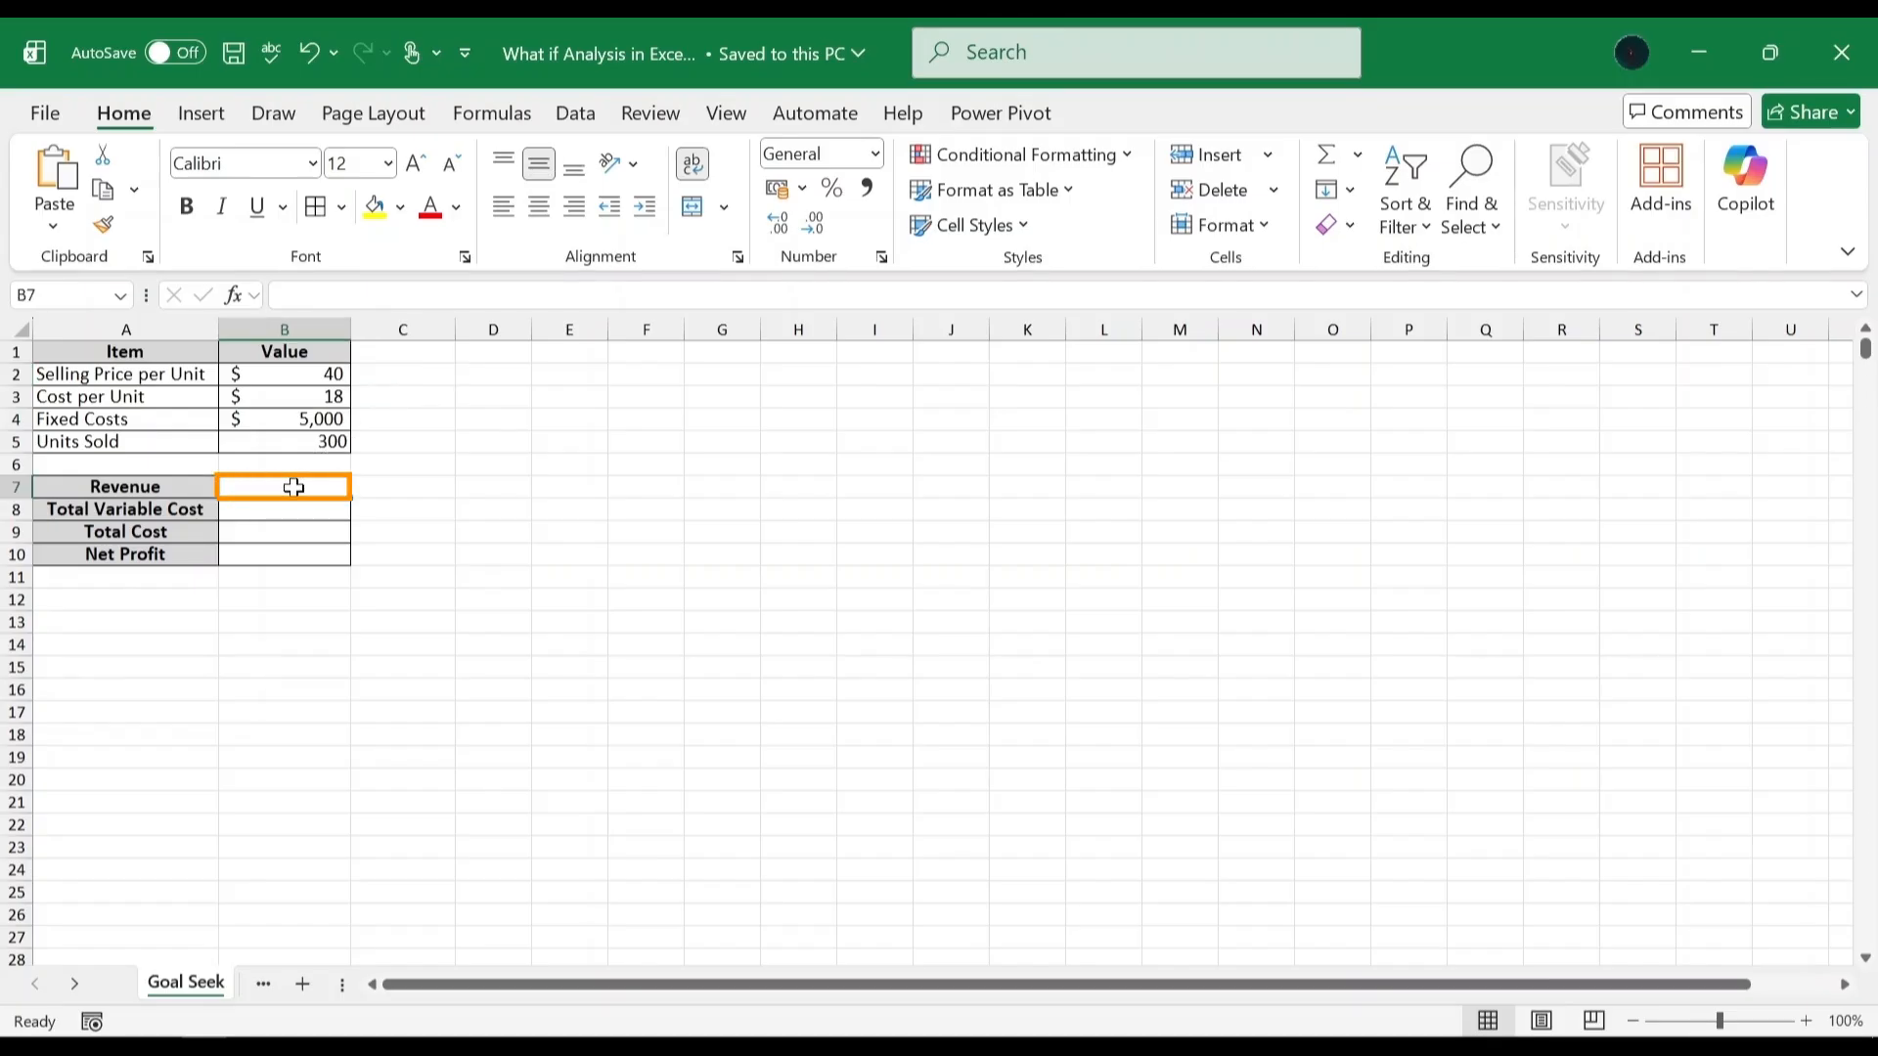
{"action": "left_click", "coordinate": [360, 293]}
{"action": "type", "text": "="}
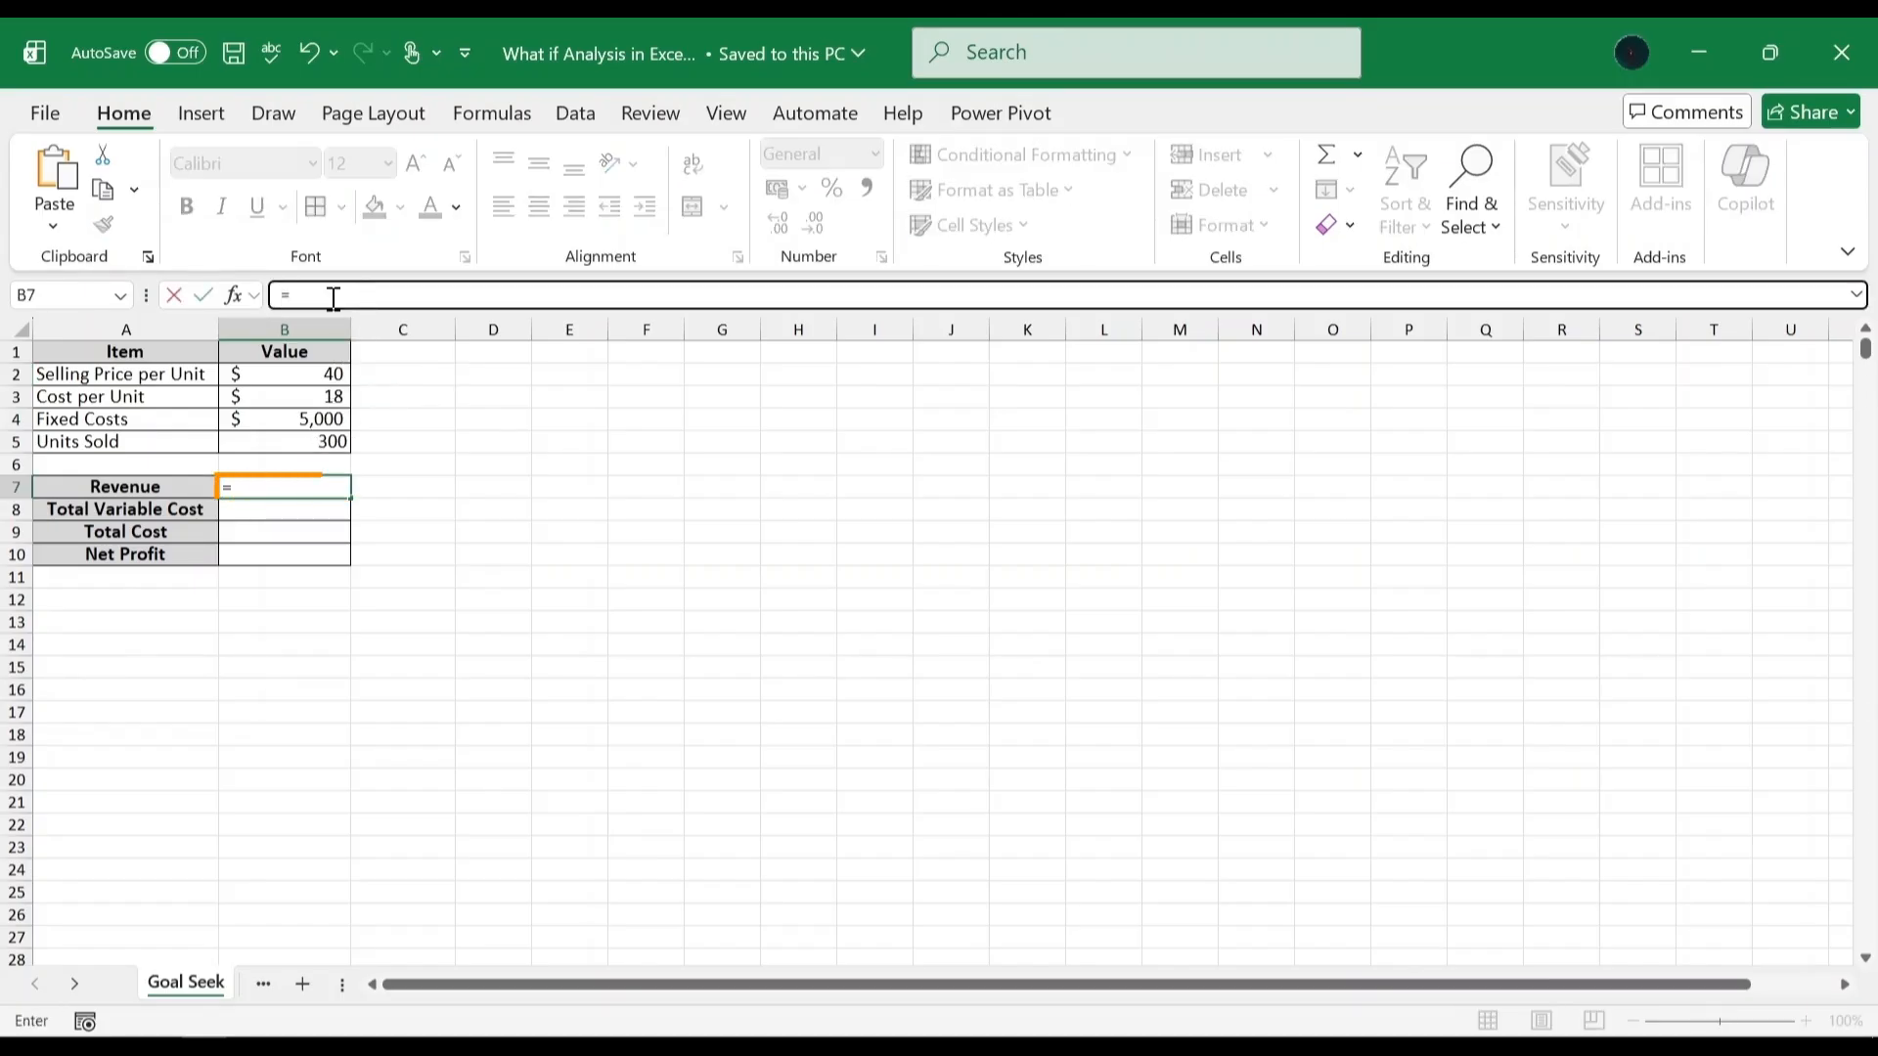
{"action": "left_click", "coordinate": [328, 374]}
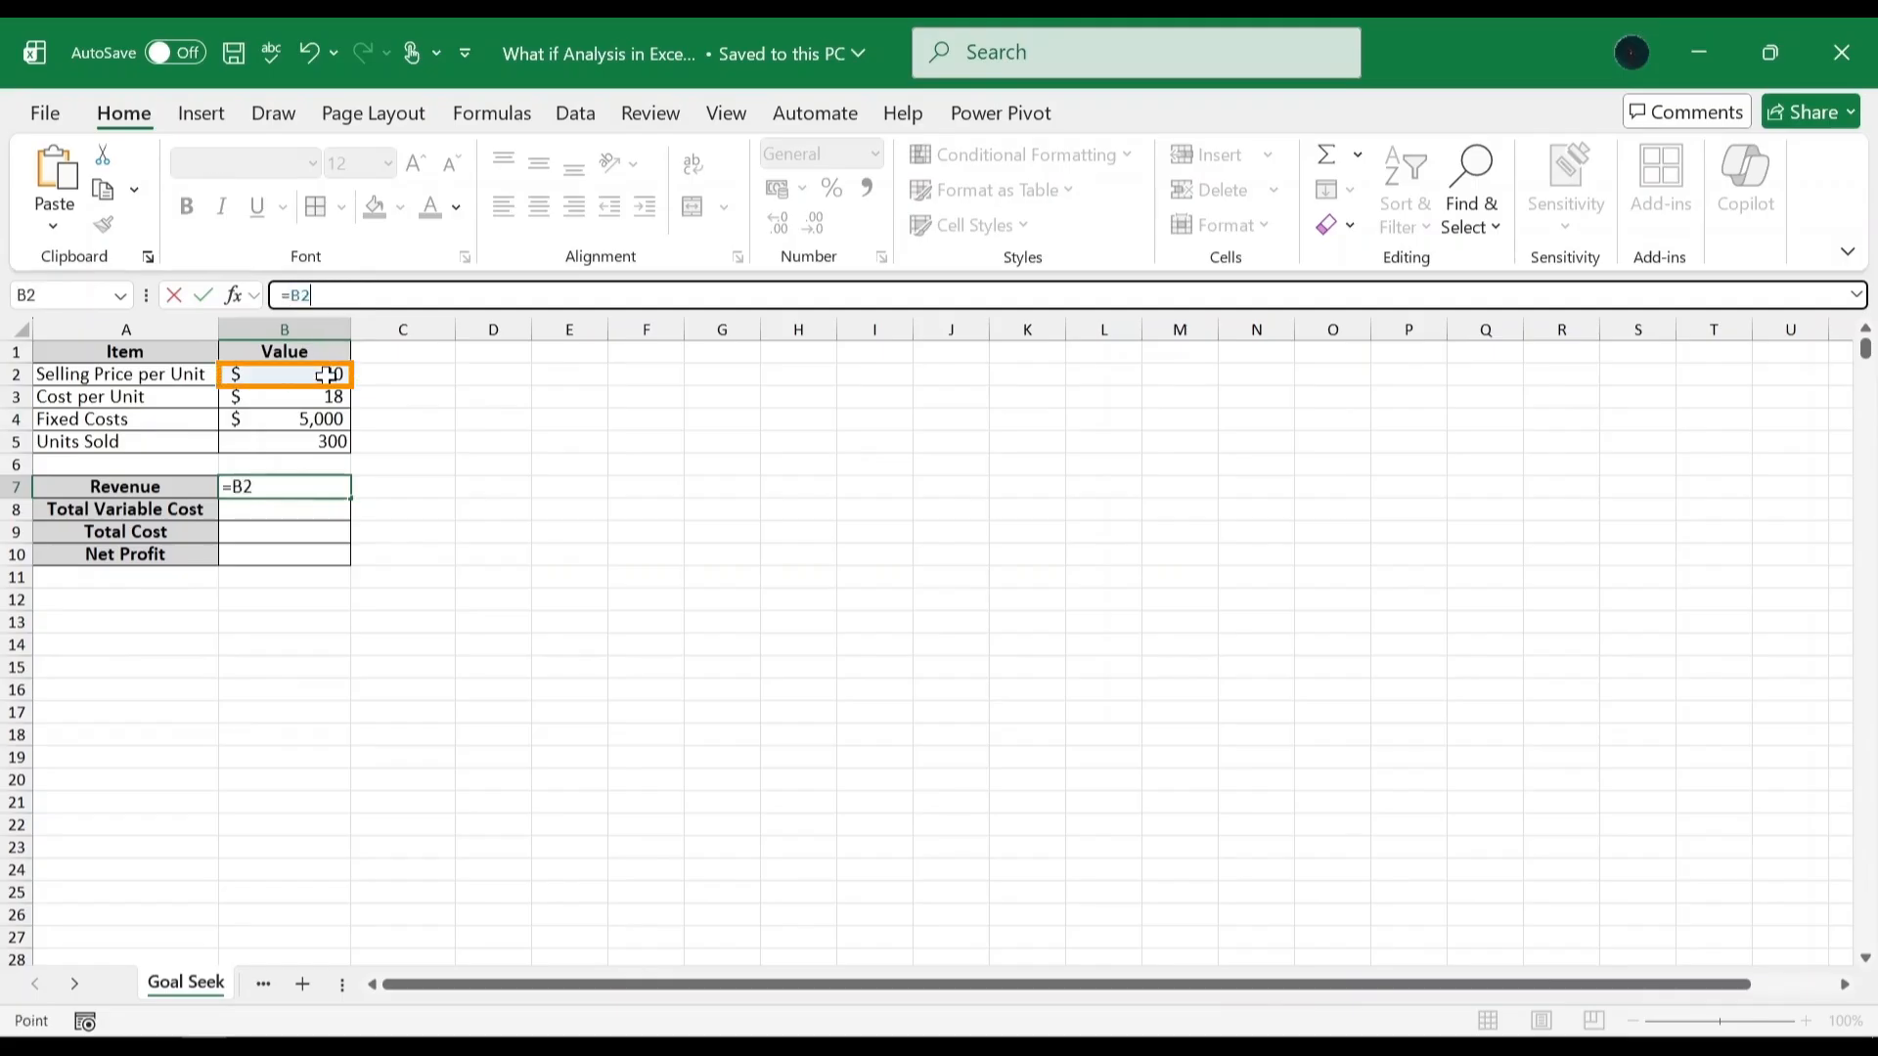
{"action": "type", "text": "*"}
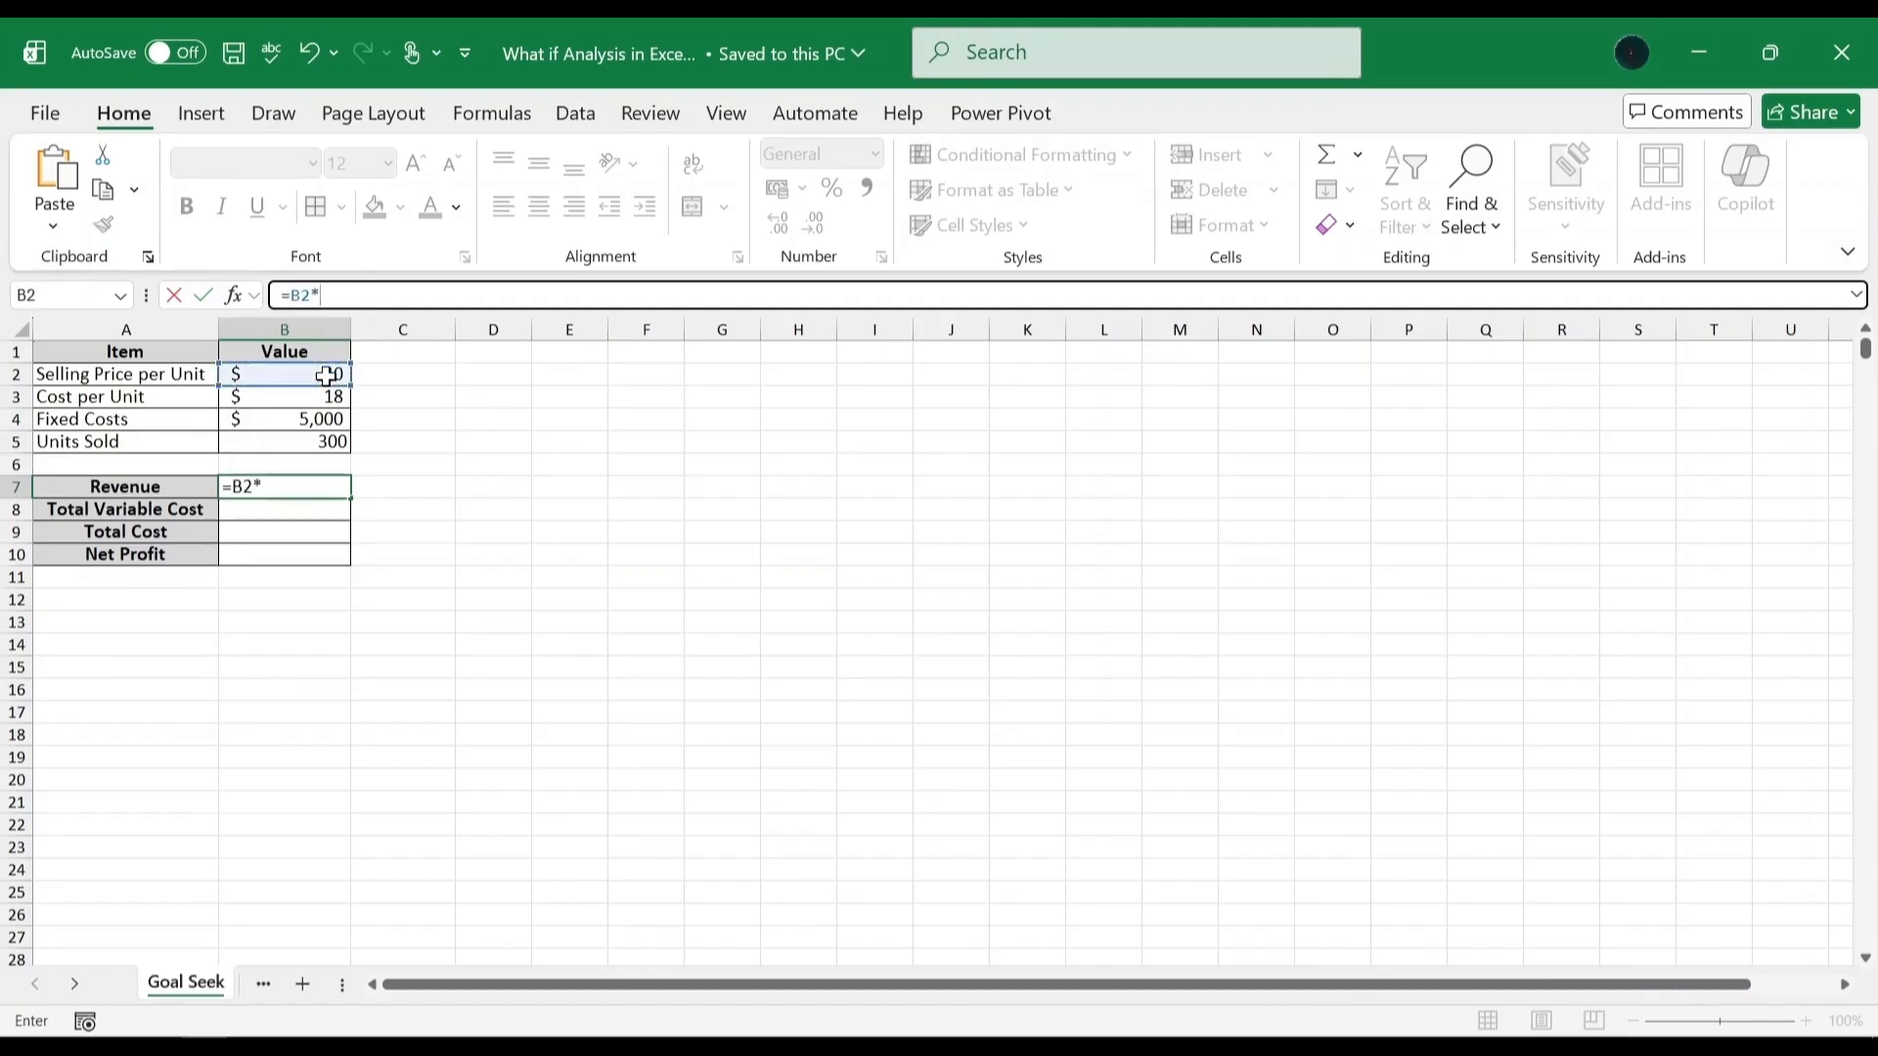
{"action": "left_click", "coordinate": [324, 442]}
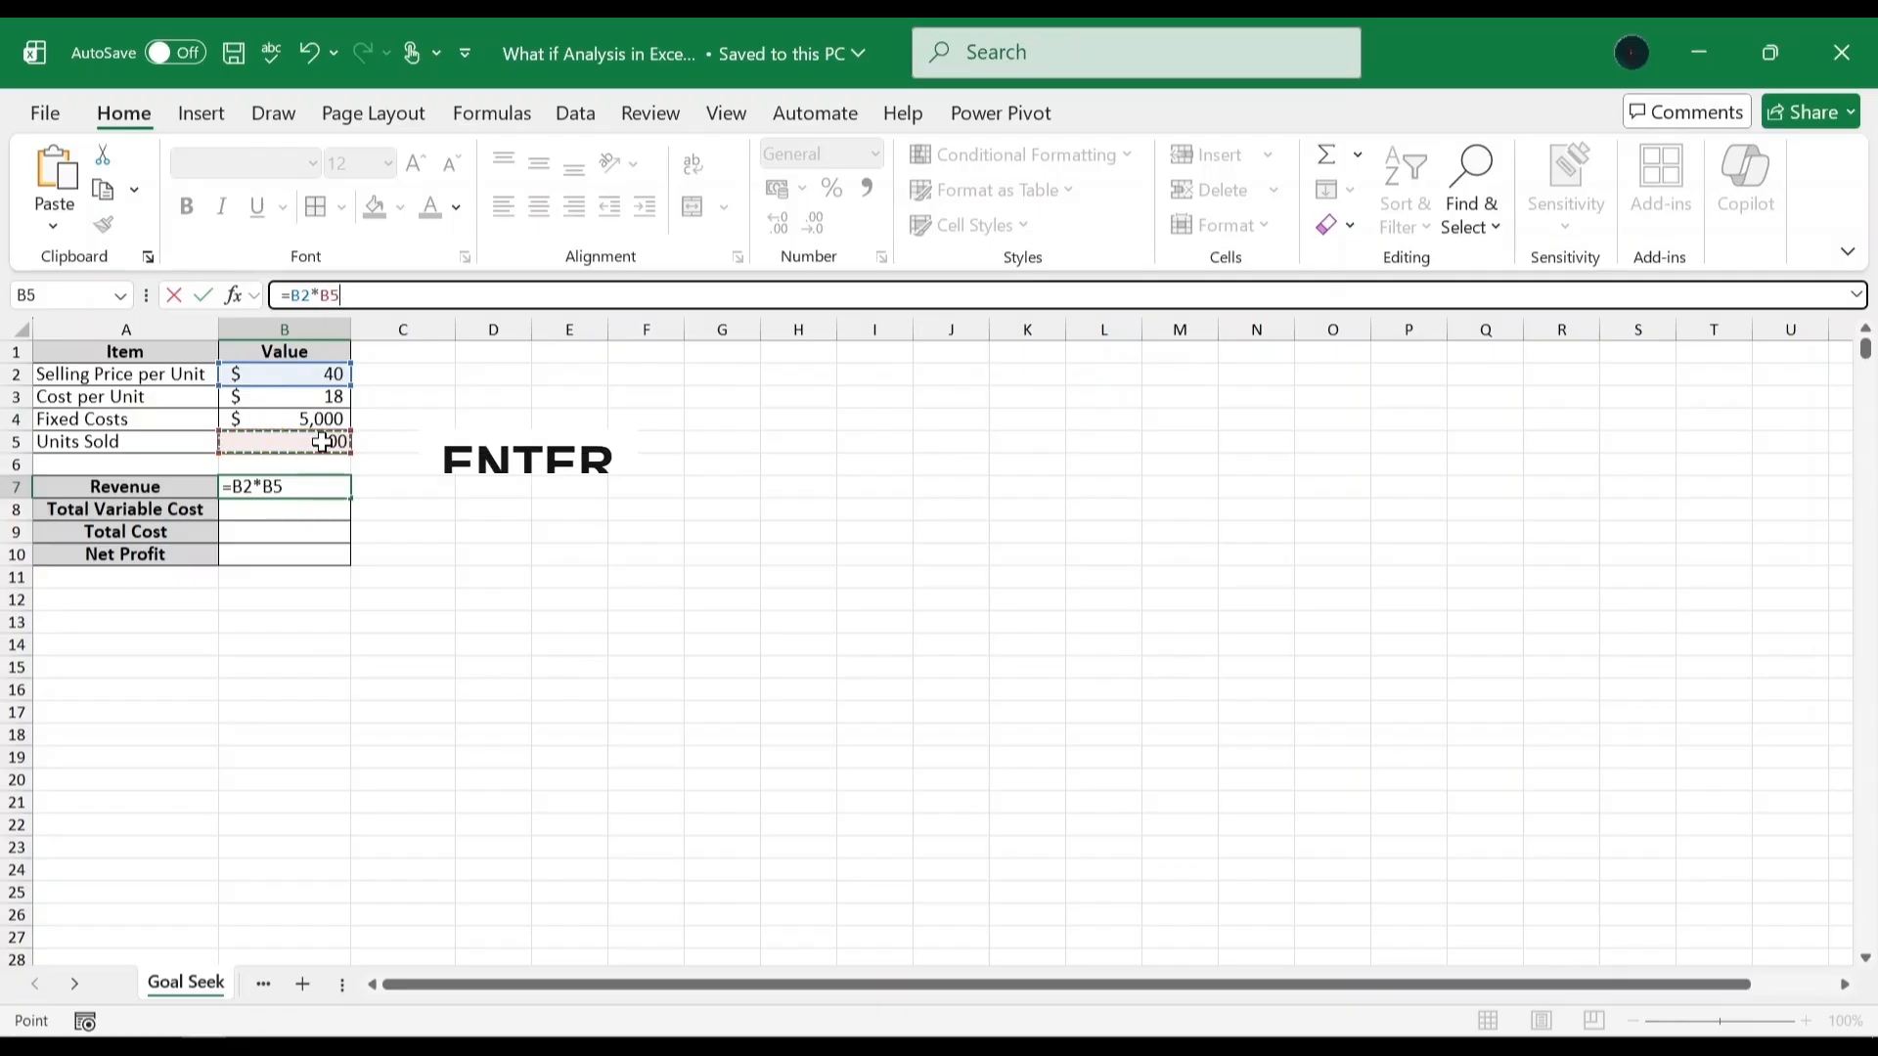
{"action": "key", "text": "Return"}
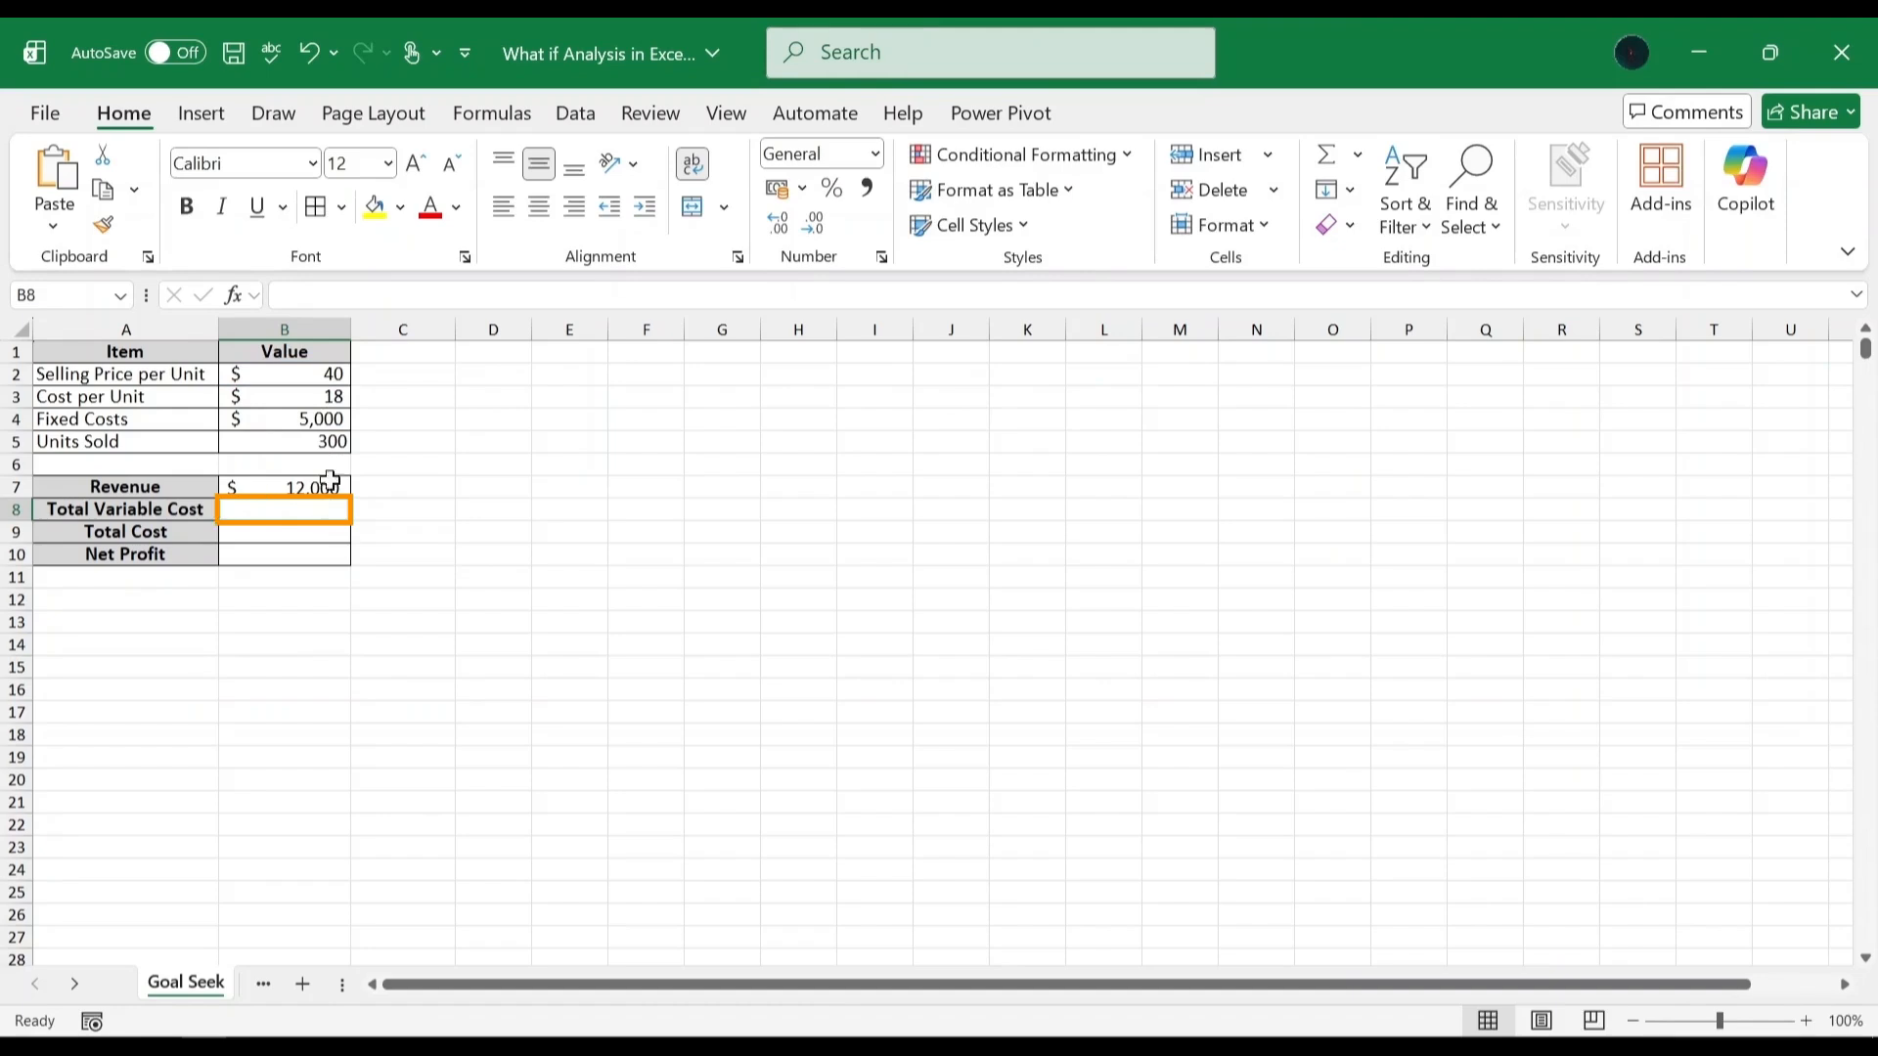
Calculate Total Variable Cost in B8 as cost per unit times units sold with =B3*B5.
{"action": "left_click", "coordinate": [400, 297]}
{"action": "type", "text": "="}
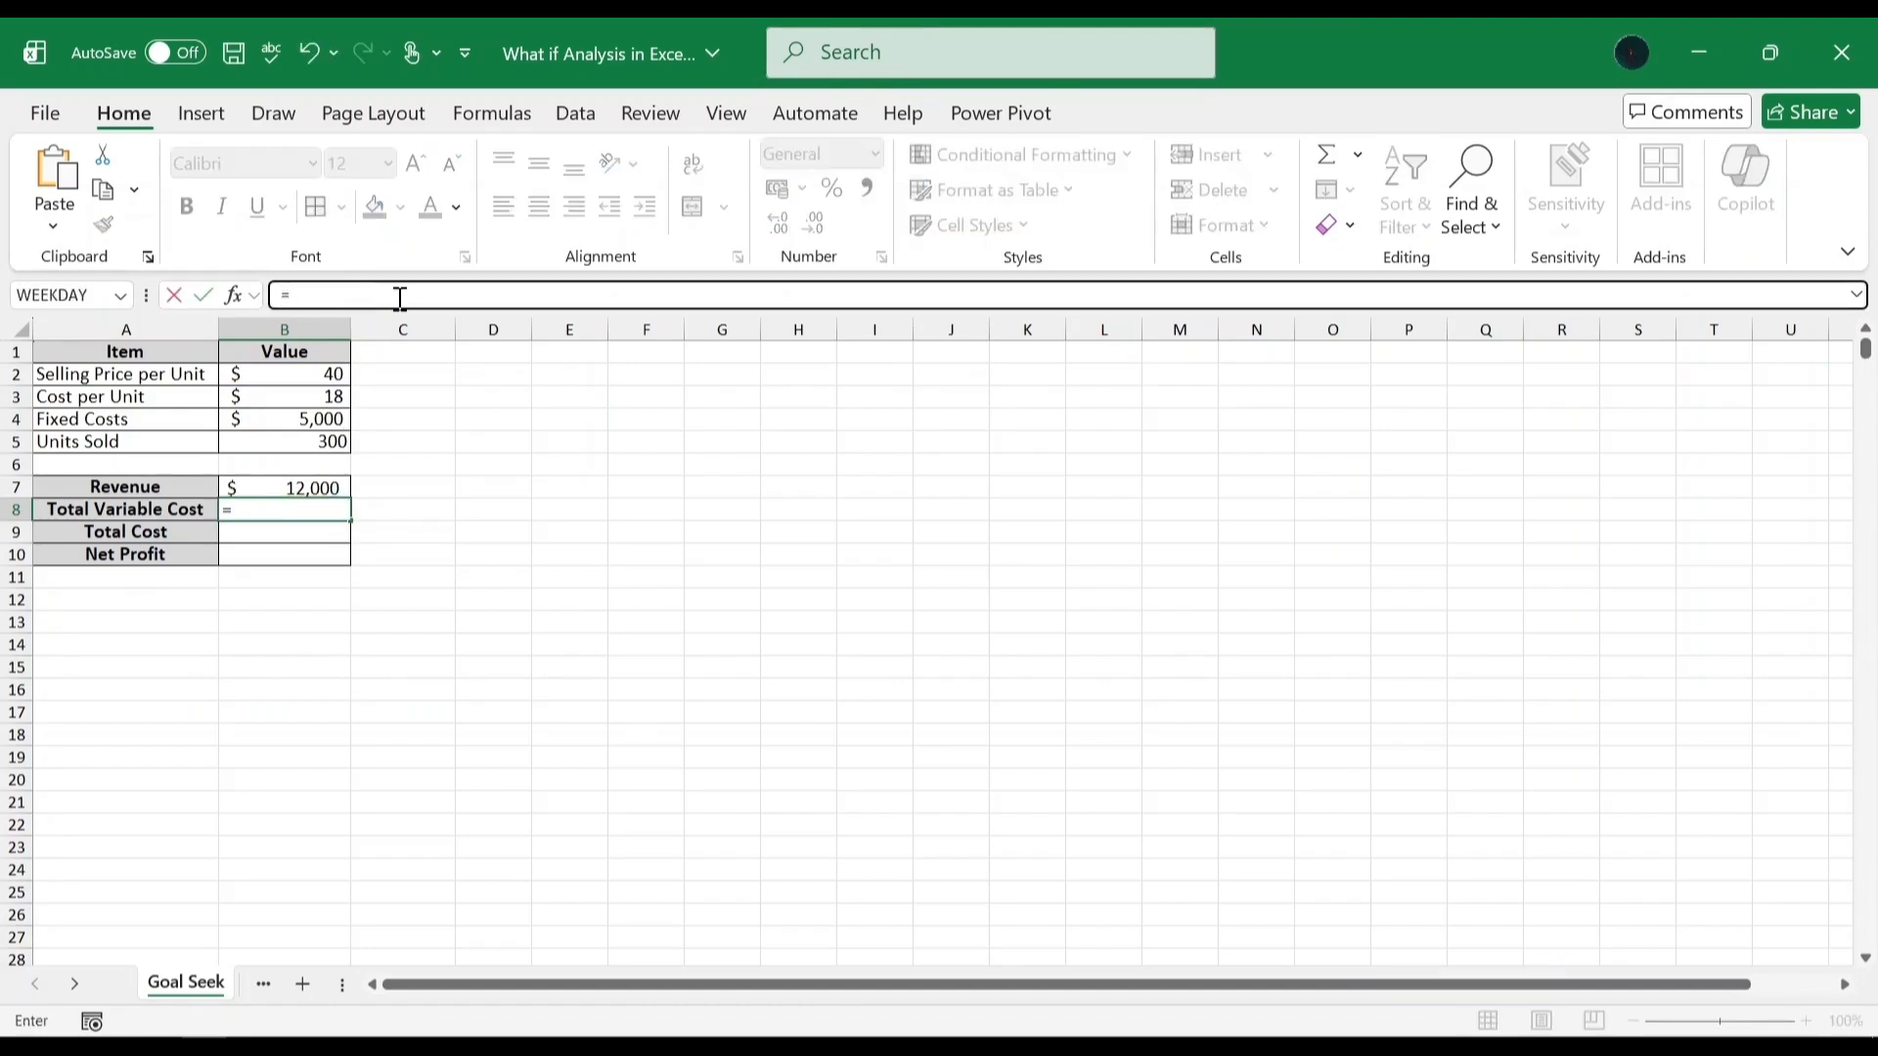
{"action": "left_click", "coordinate": [326, 396]}
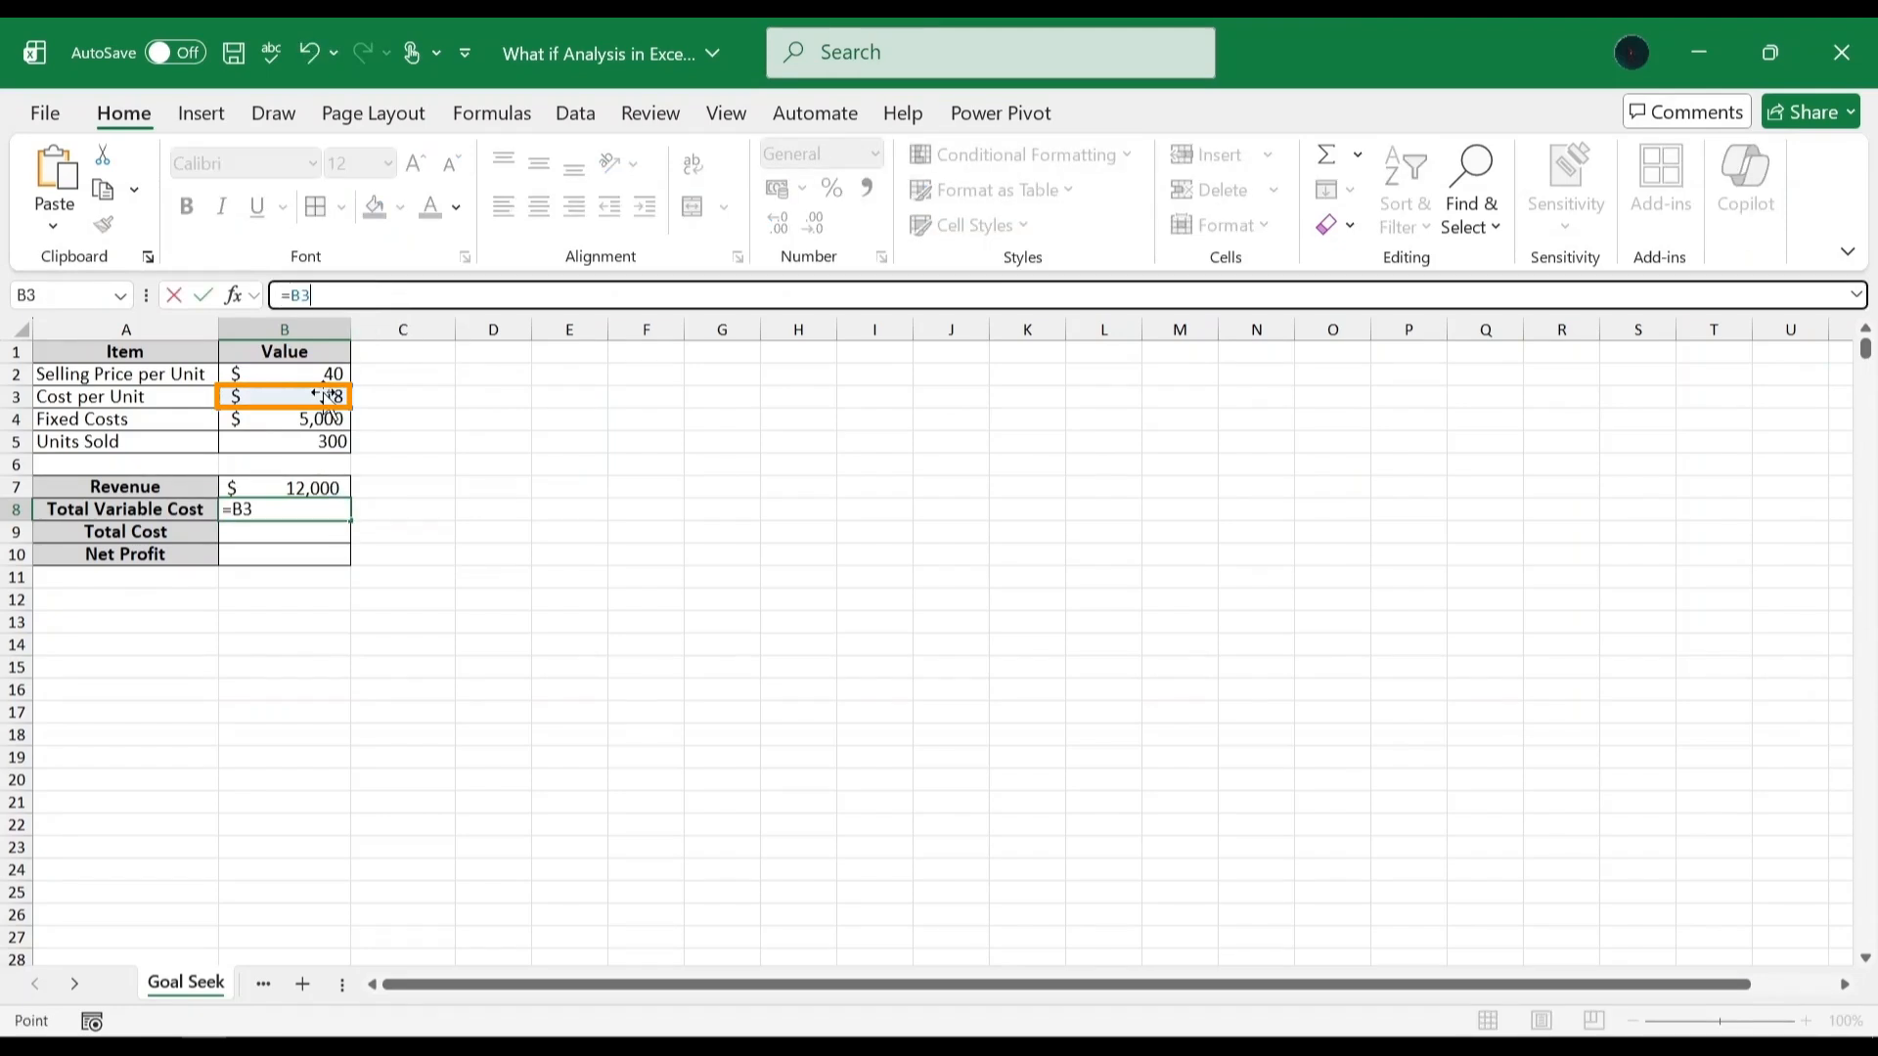
{"action": "type", "text": "*"}
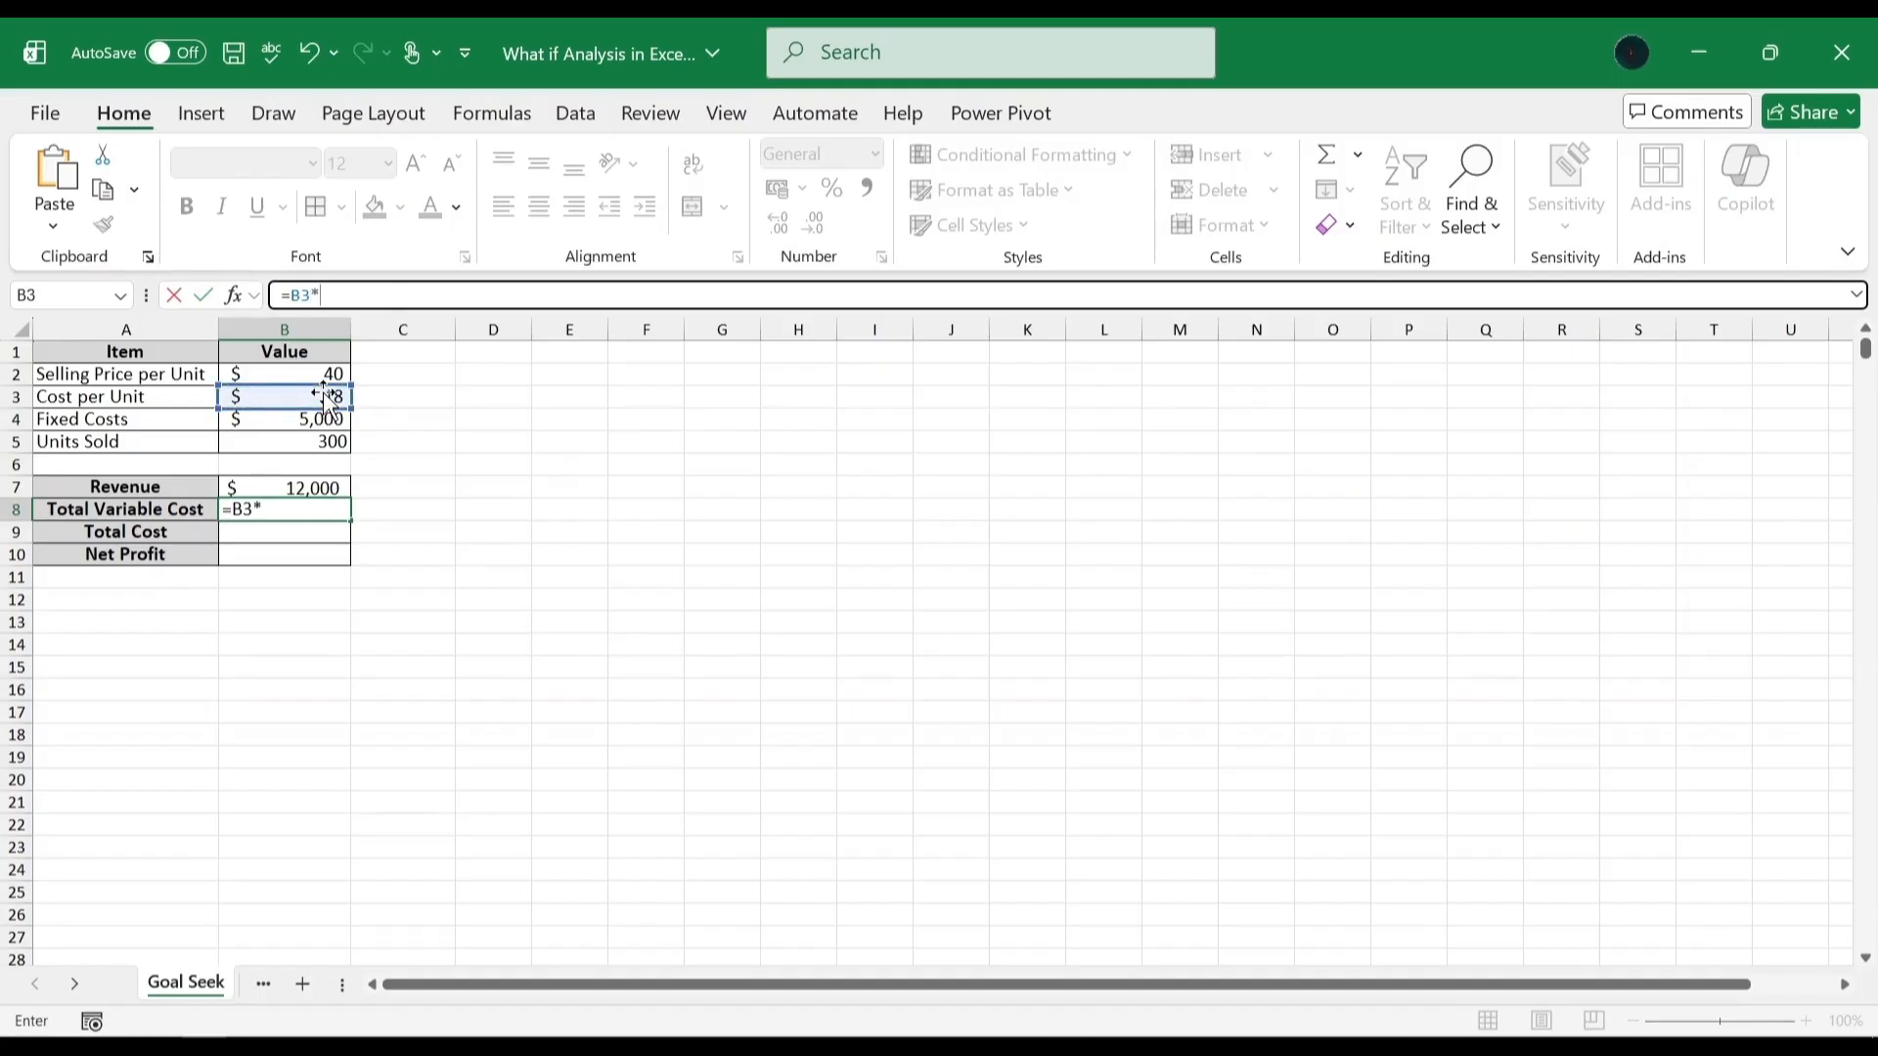
{"action": "left_click", "coordinate": [309, 442]}
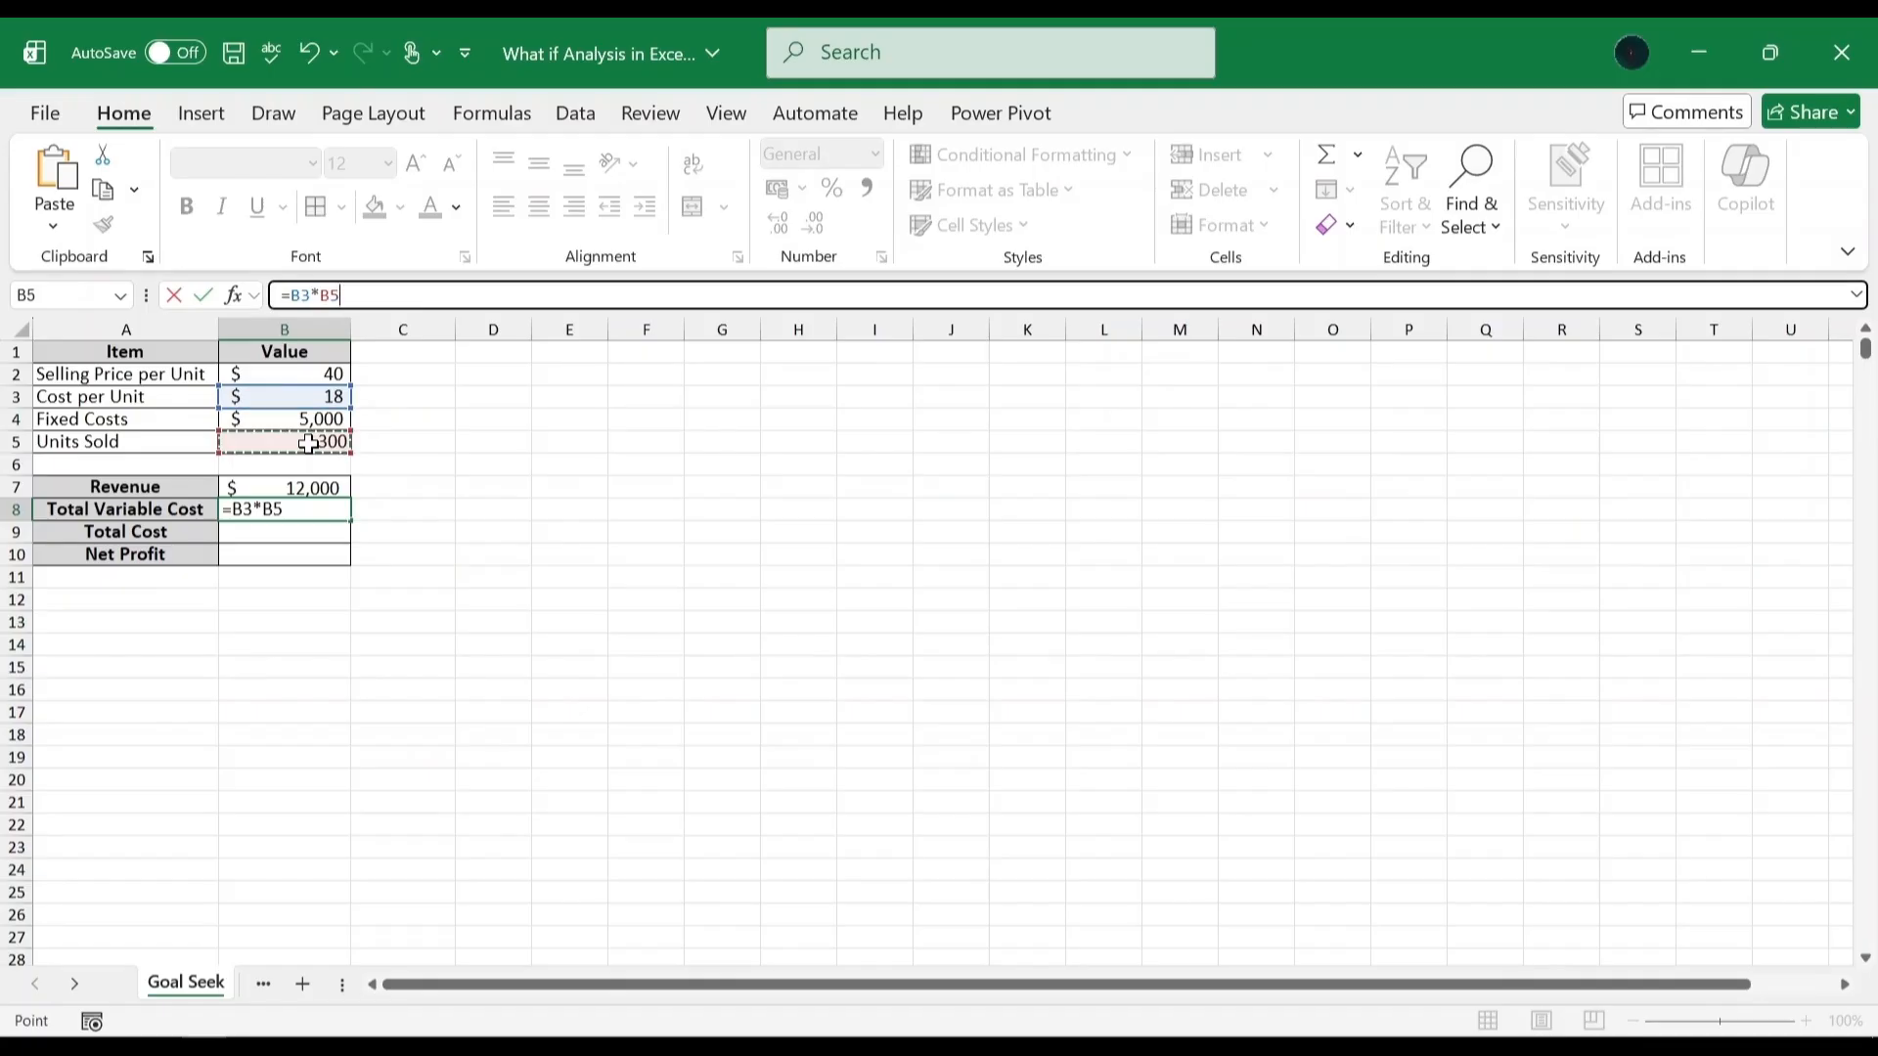
{"action": "key", "text": "Return"}
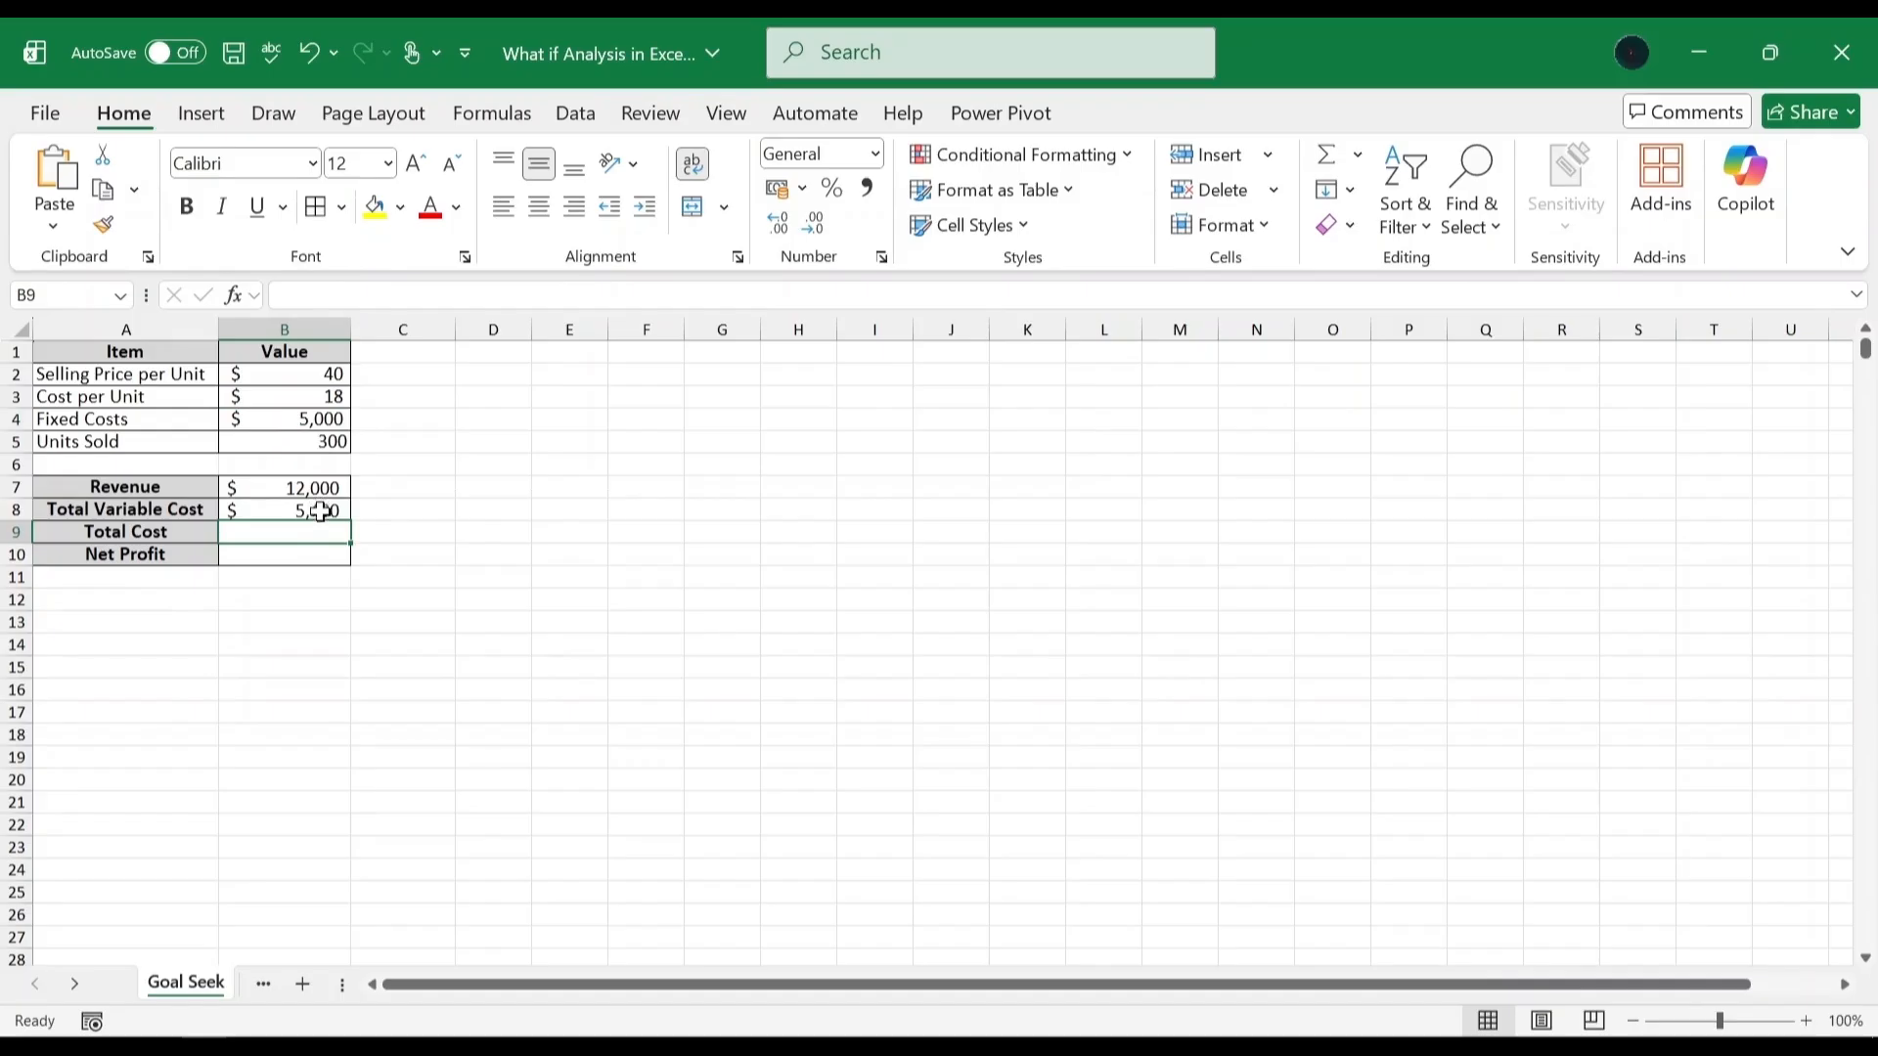
Calculate Total Cost in B9 by adding fixed costs and total variable cost with =B4+B8.
{"action": "left_click", "coordinate": [280, 532]}
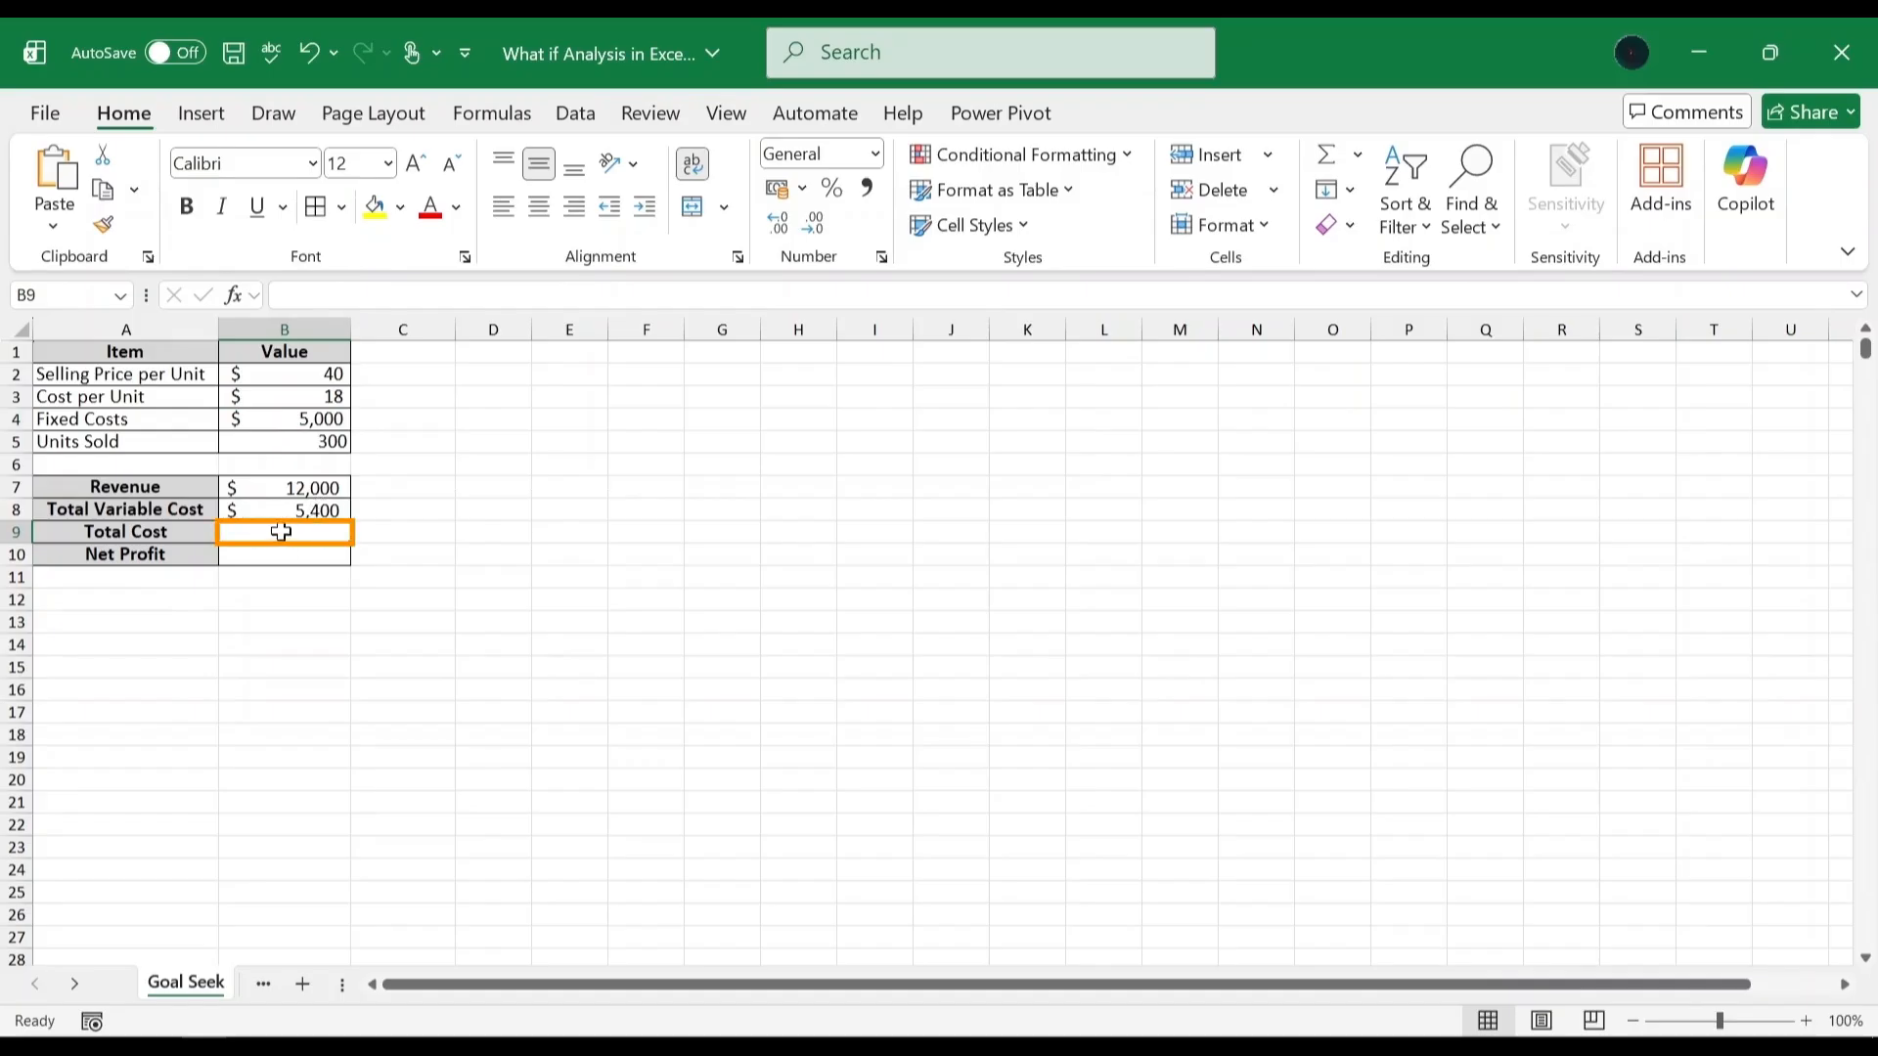
{"action": "left_click", "coordinate": [332, 295]}
{"action": "type", "text": "="}
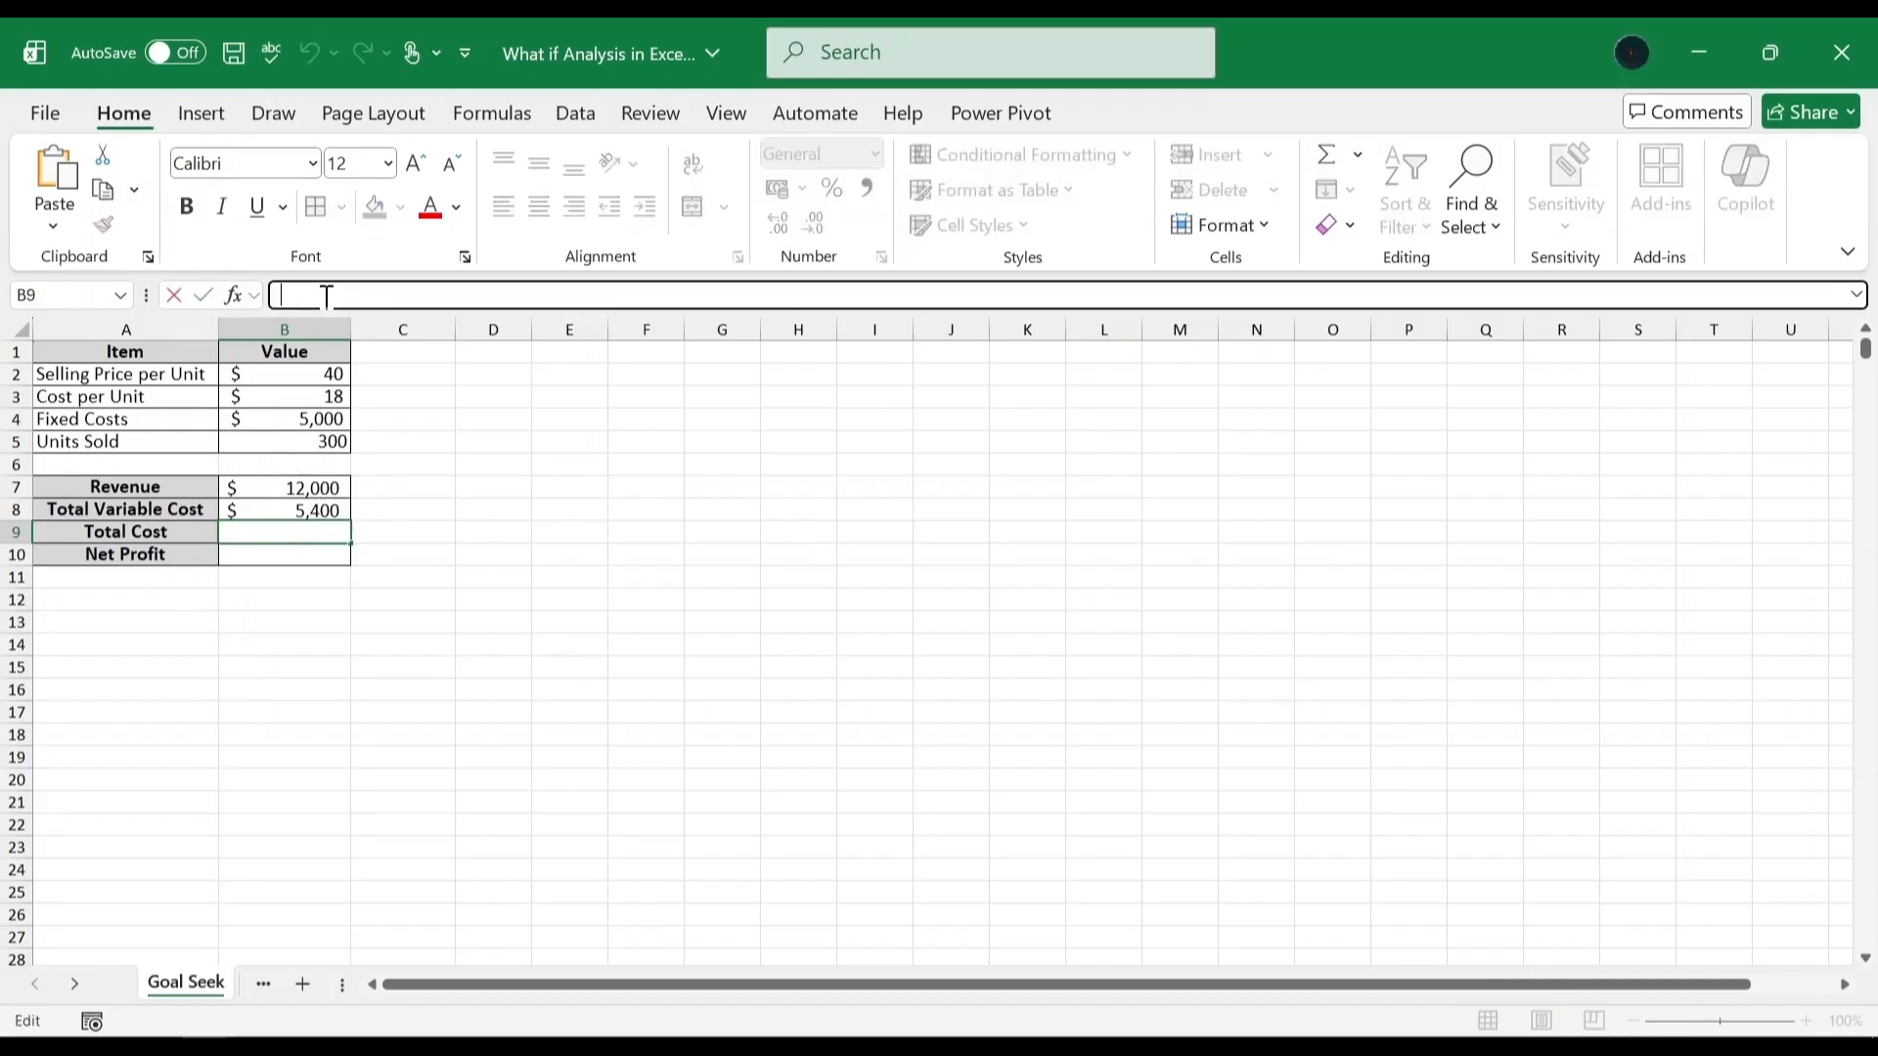
{"action": "left_click", "coordinate": [315, 420]}
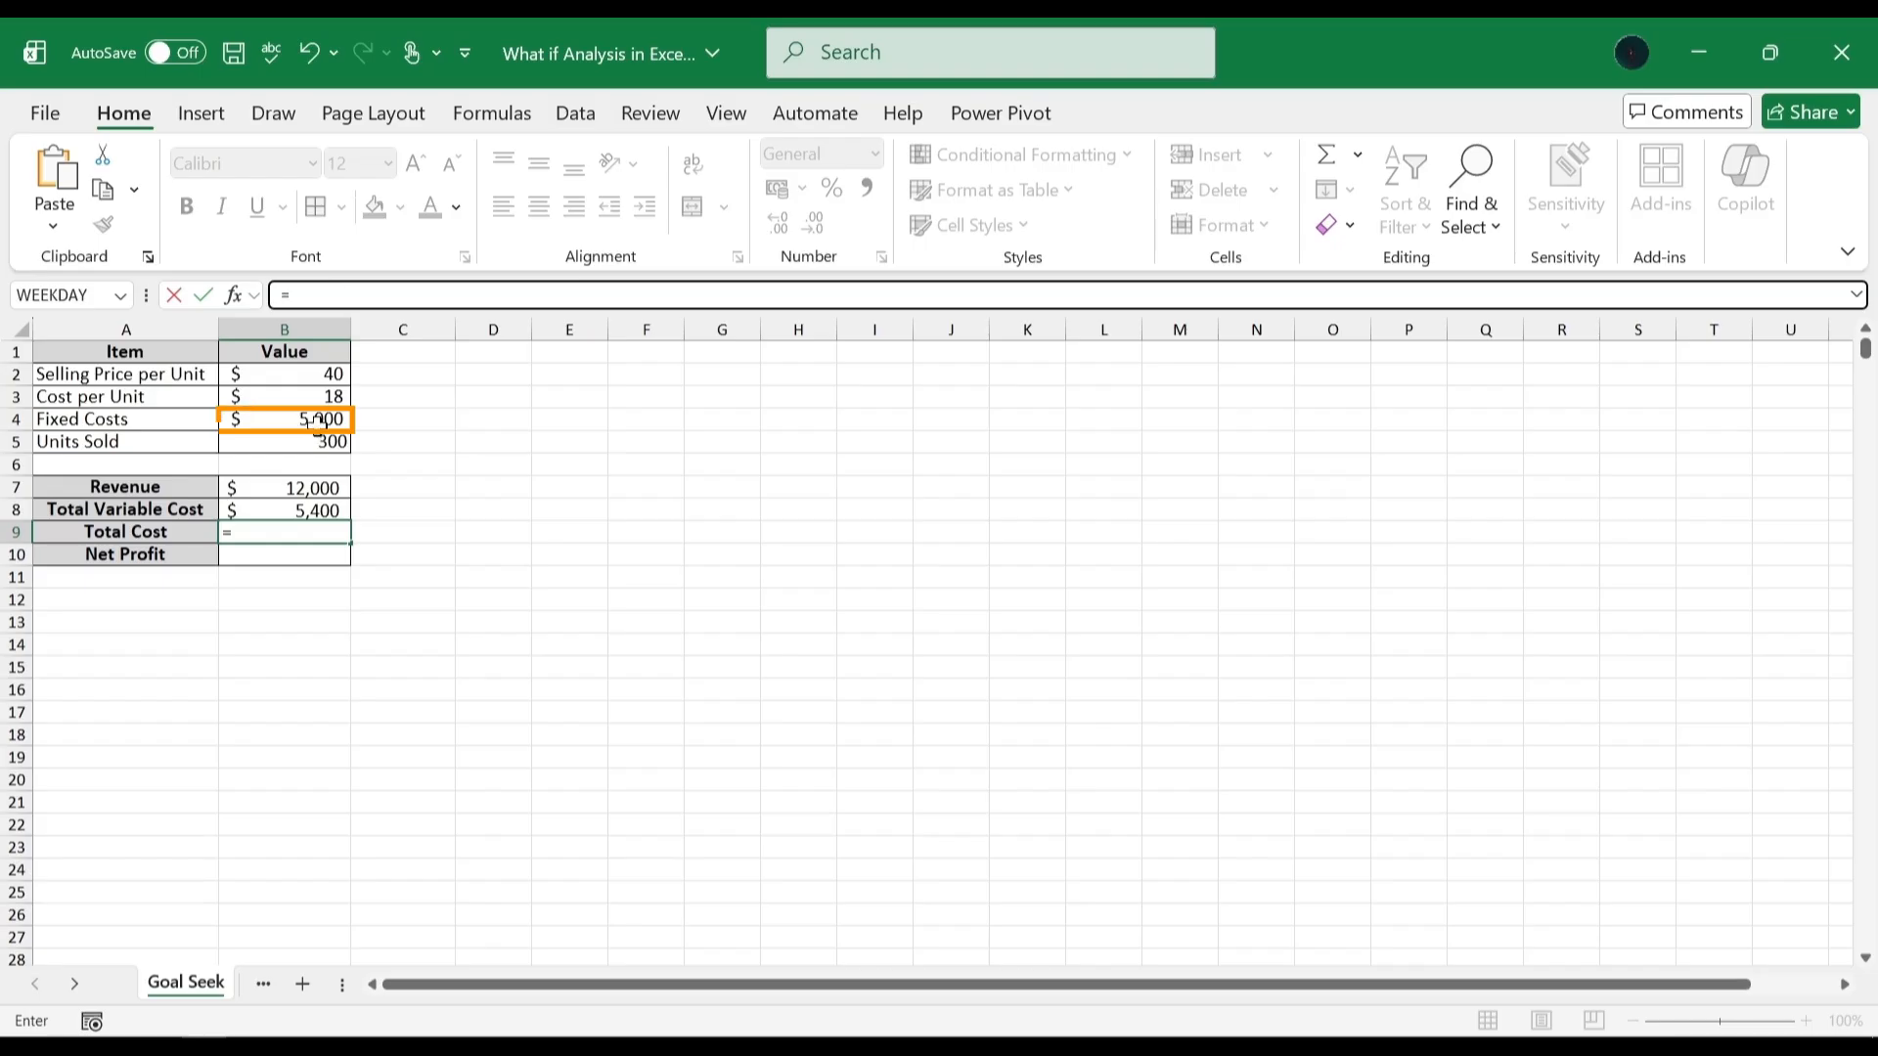
{"action": "type", "text": "+"}
{"action": "left_click", "coordinate": [315, 507]}
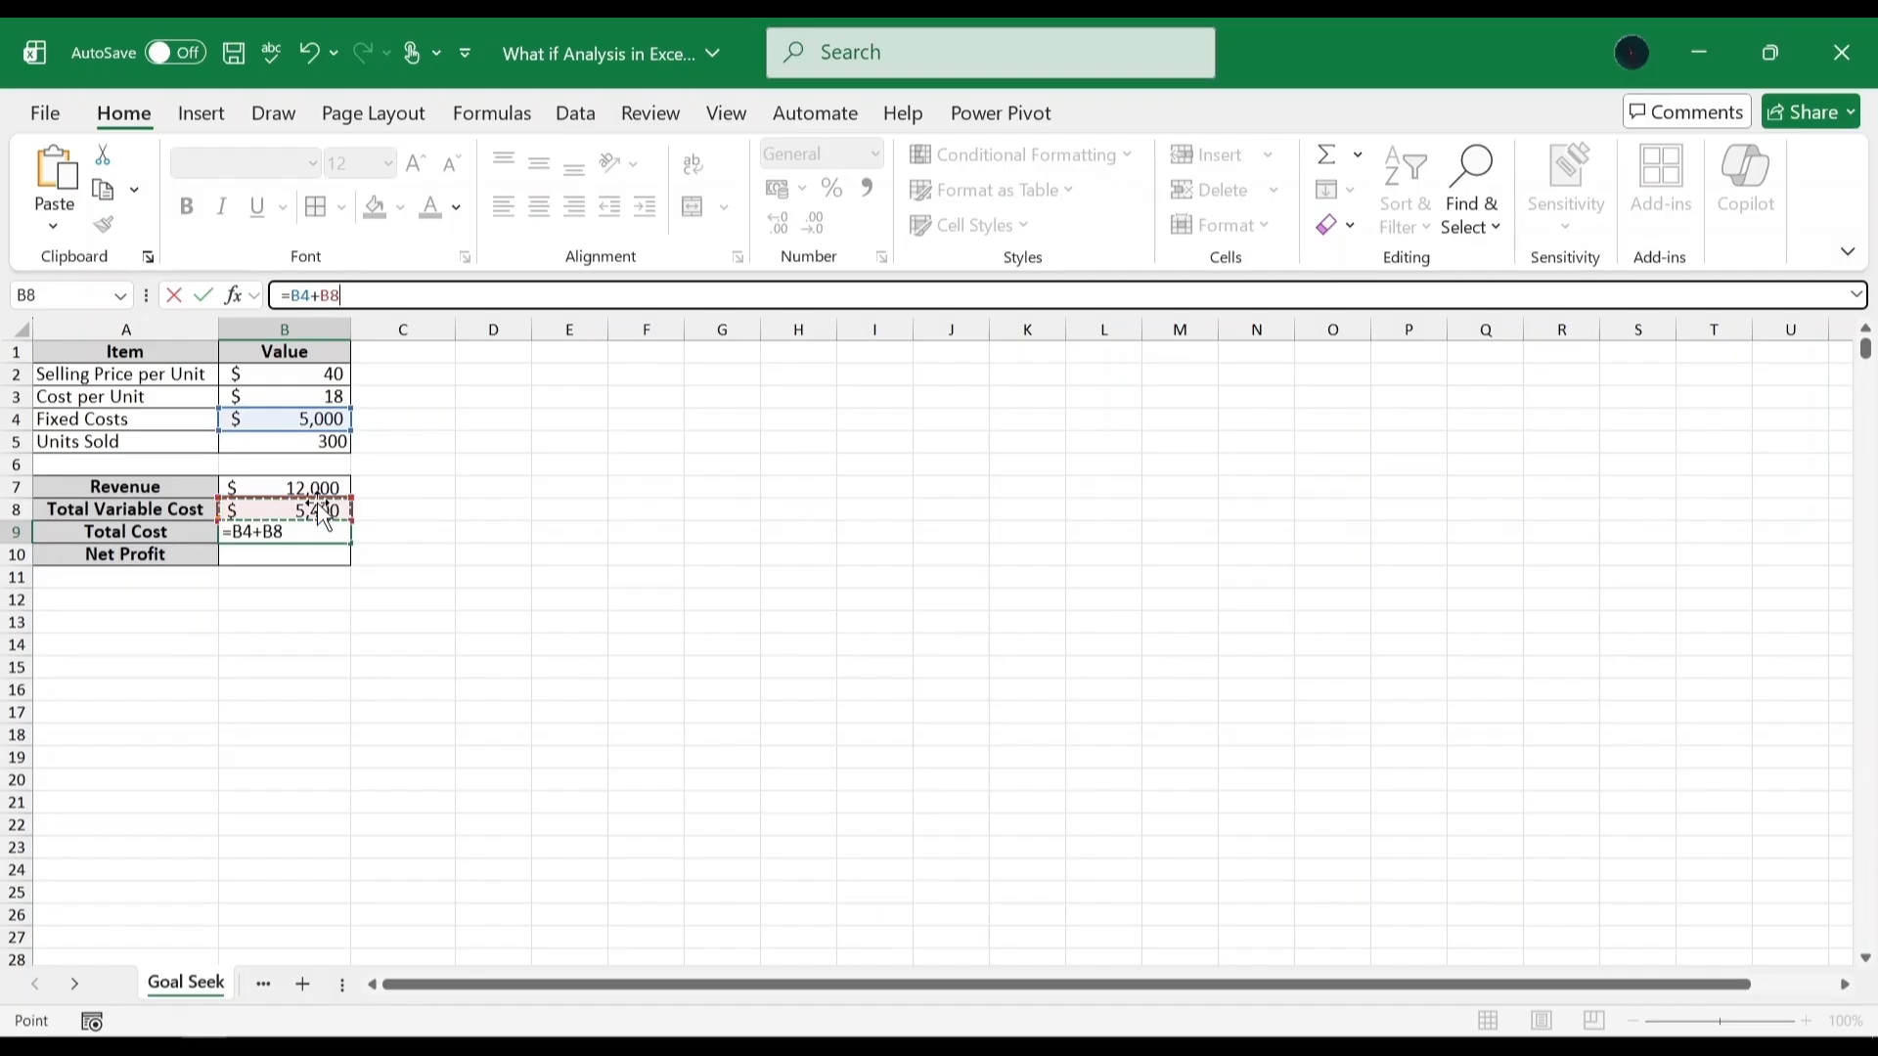
{"action": "key", "text": "Return"}
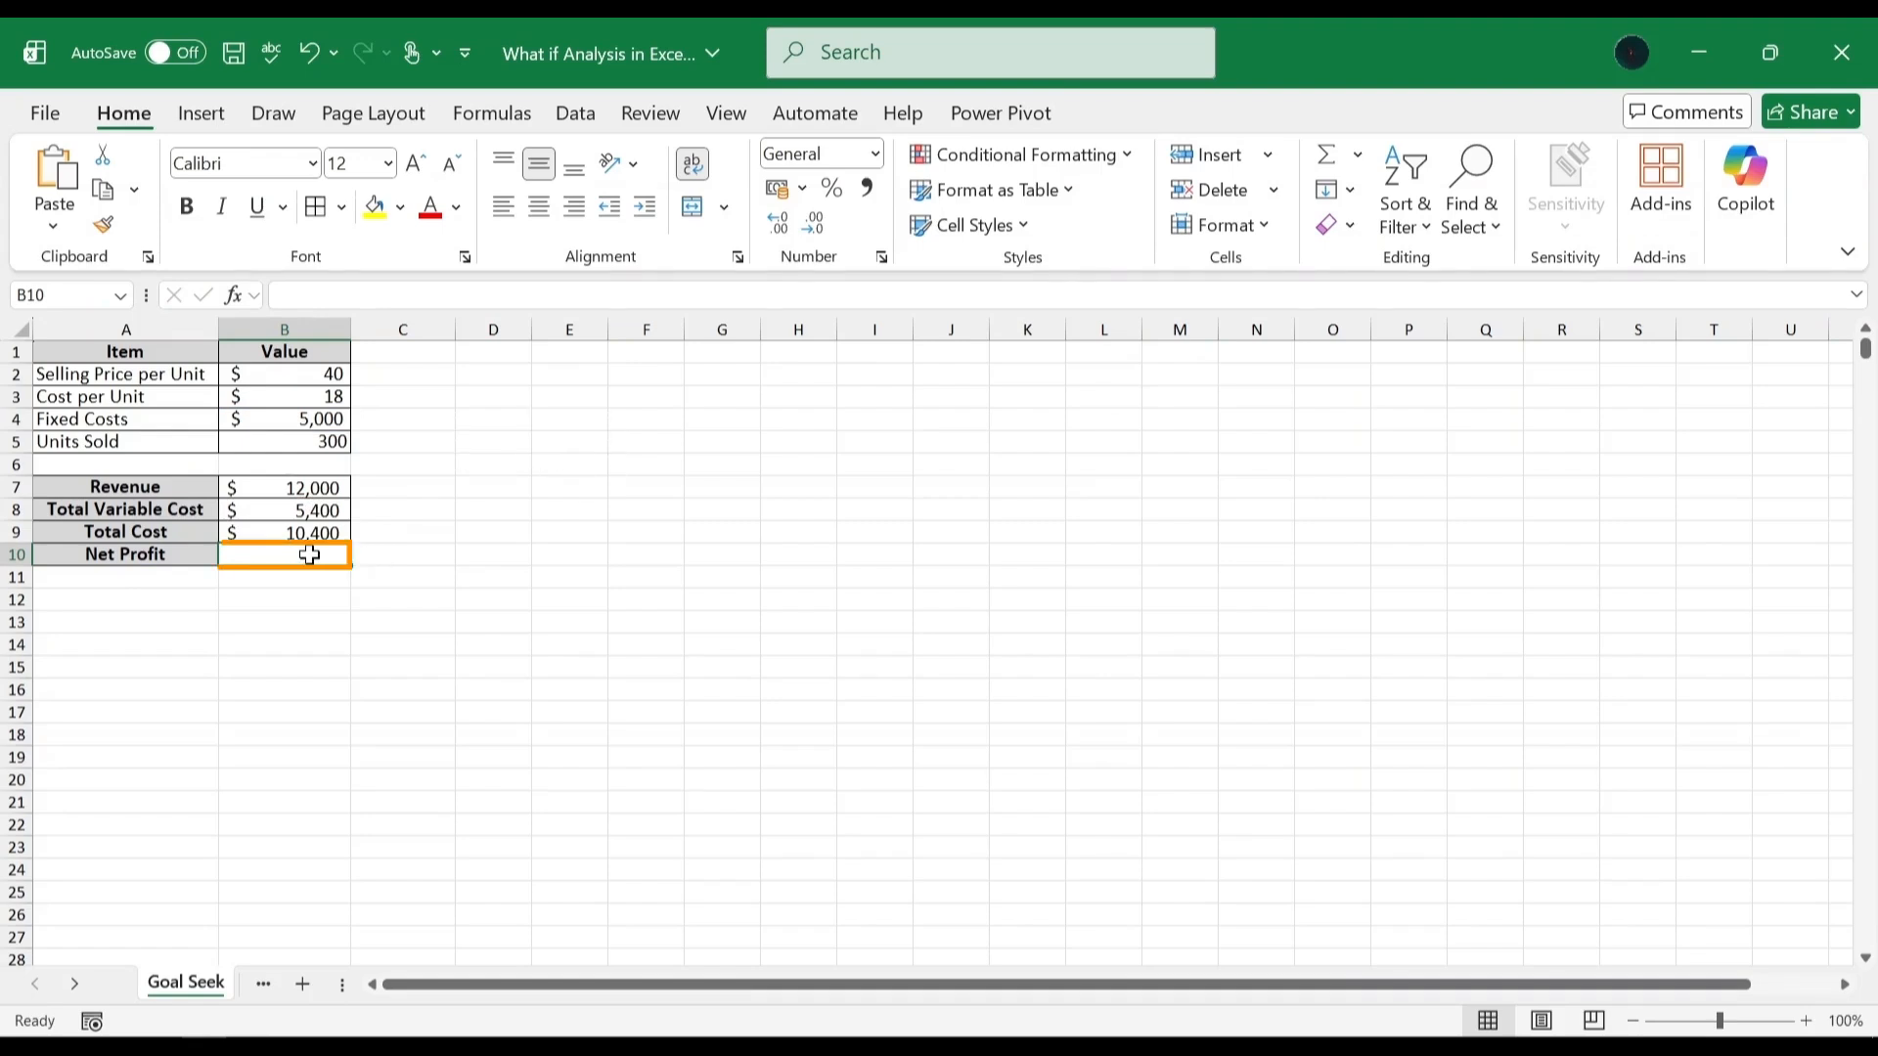
Calculate Net Profit in B10 by subtracting total cost from revenue with =B7-B9.
{"action": "left_click", "coordinate": [322, 296]}
{"action": "type", "text": "="}
{"action": "left_click", "coordinate": [320, 489]}
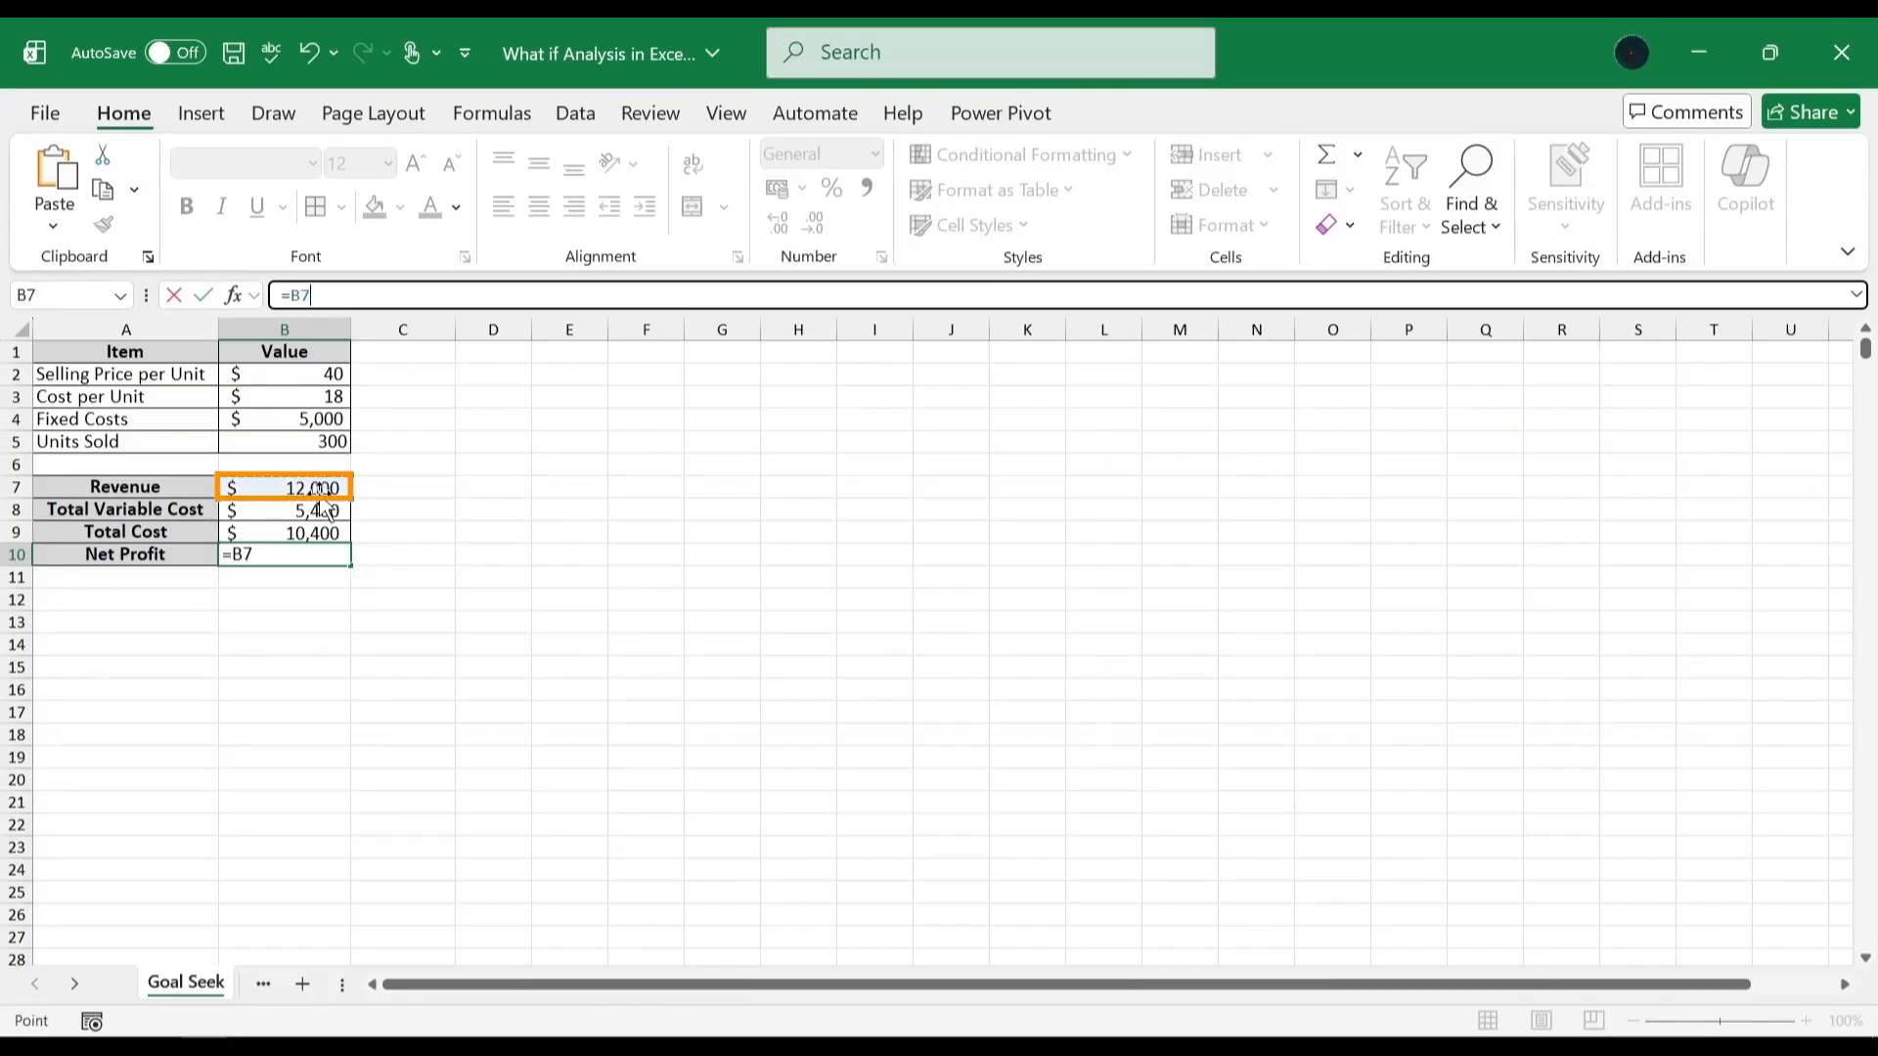
{"action": "type", "text": "-"}
{"action": "left_click", "coordinate": [307, 531]}
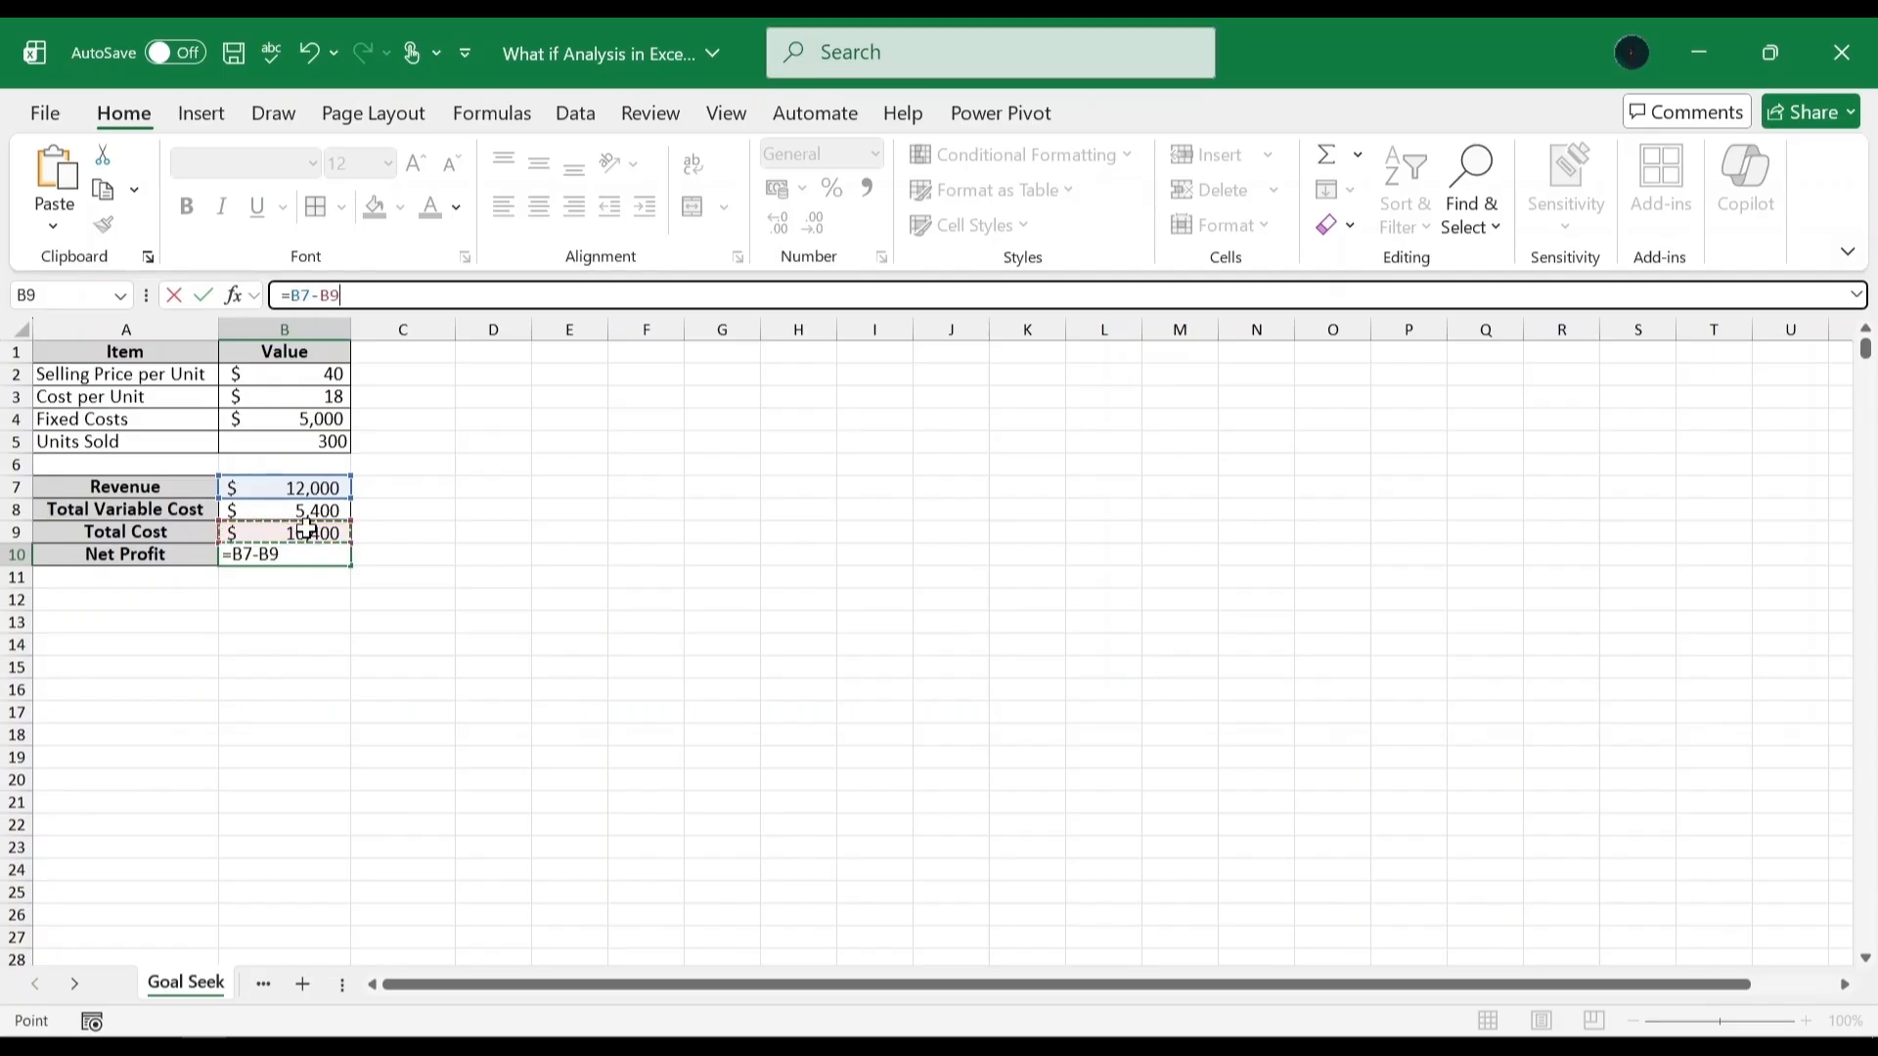
{"action": "key", "text": "Return"}
{"action": "left_click", "coordinate": [391, 551]}
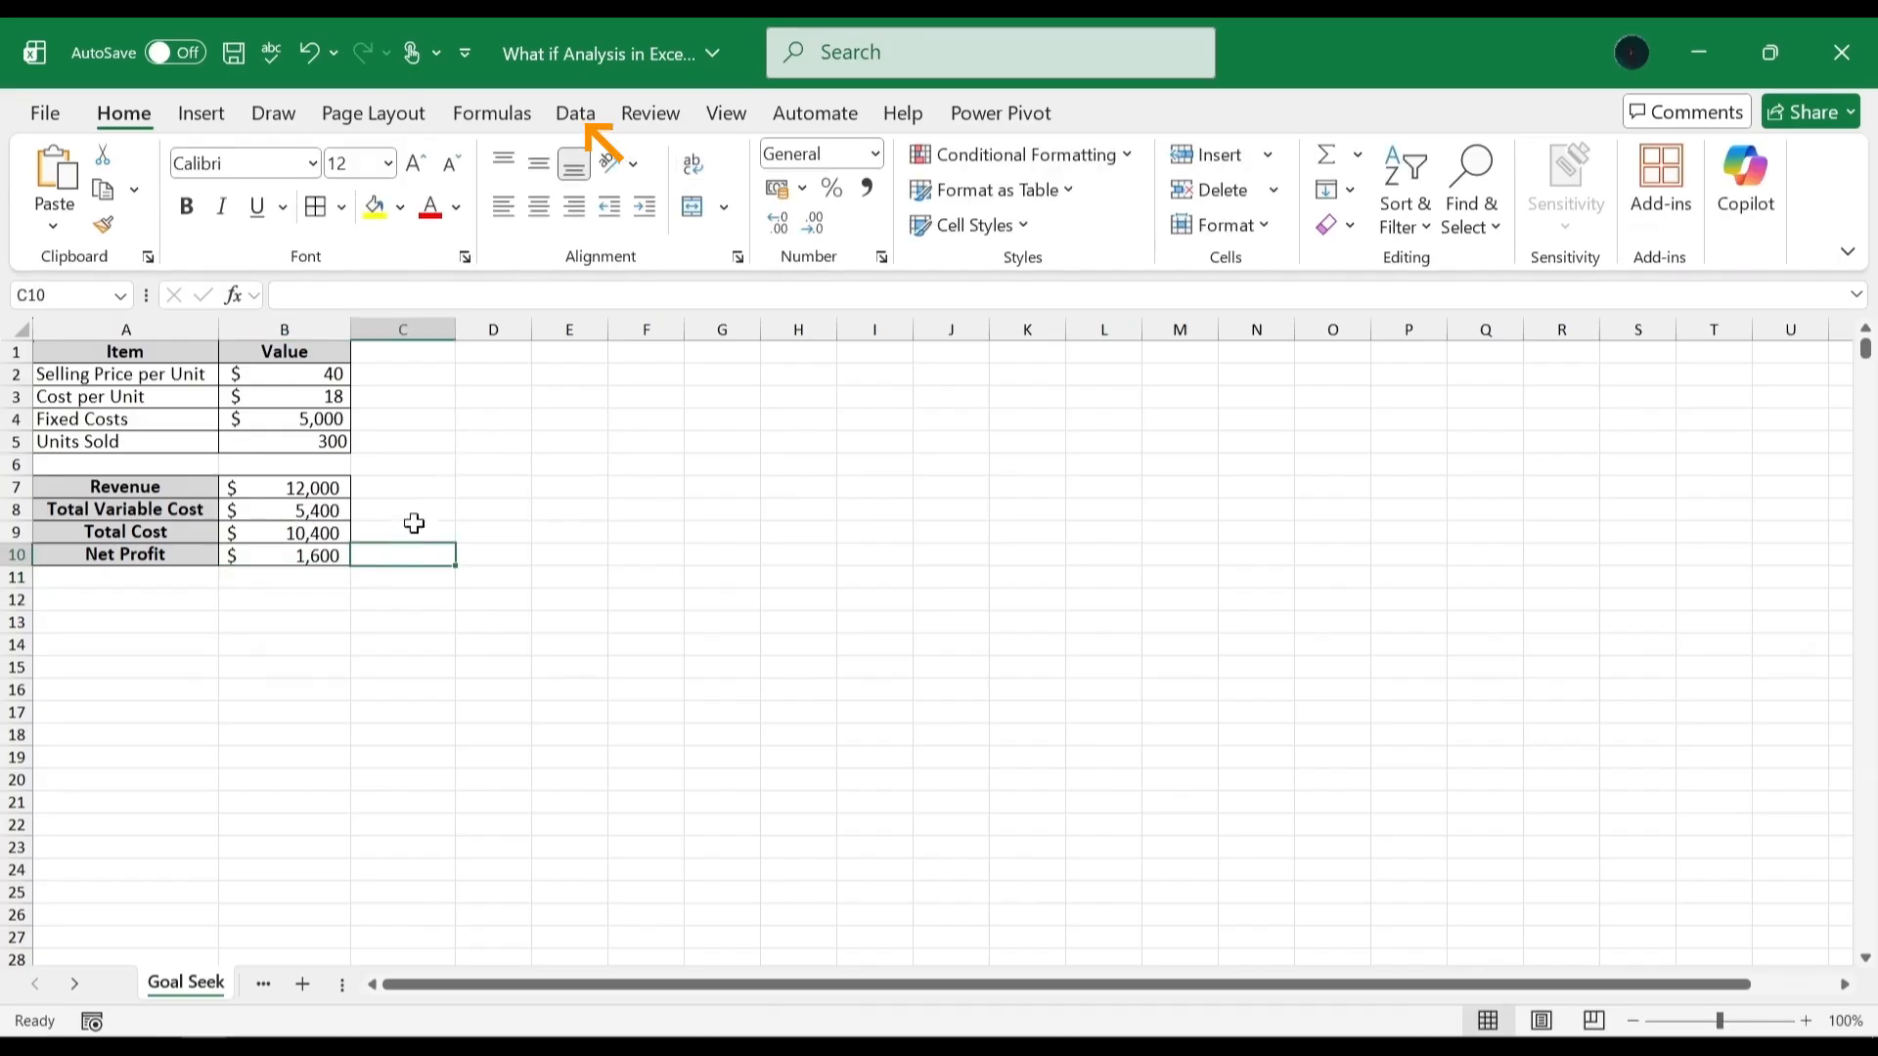
Run Goal Seek to bring Net Profit in B10 to 5000 by changing Units Sold in B5, and keep the solution.
{"action": "left_click", "coordinate": [578, 117]}
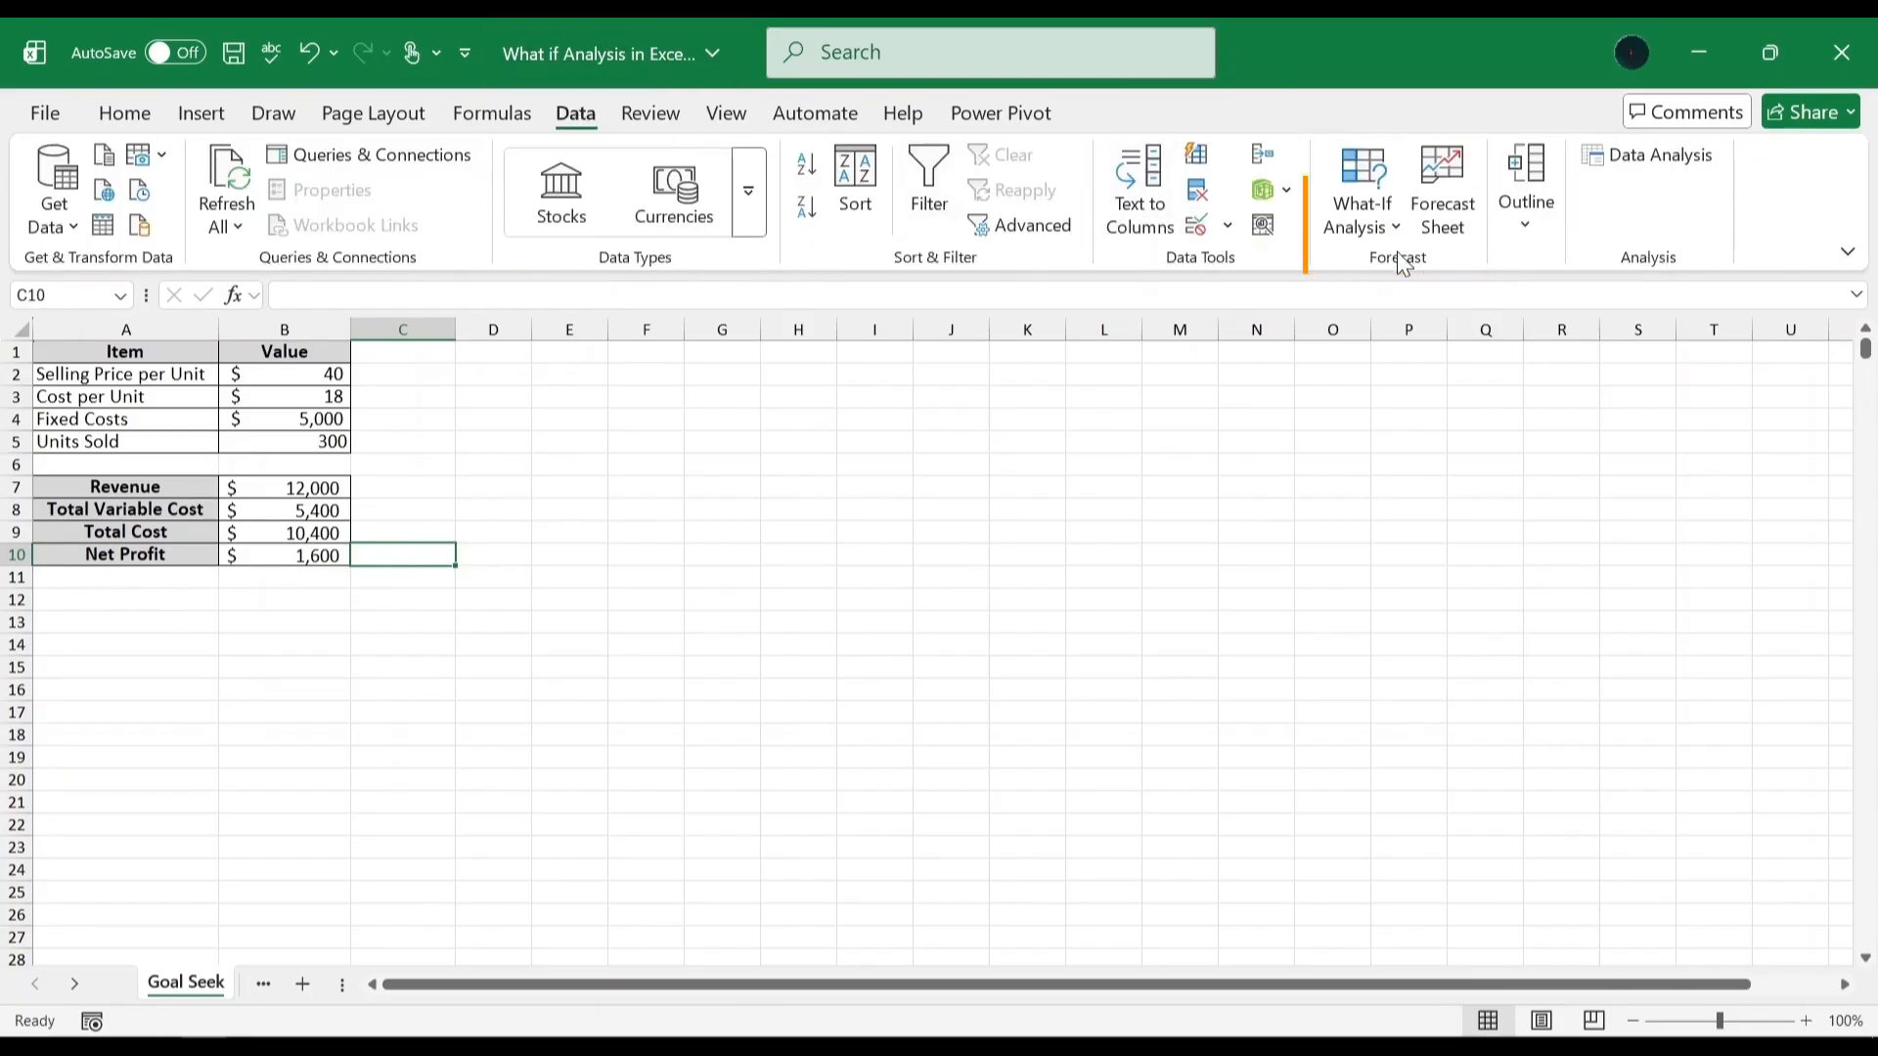
{"action": "left_click", "coordinate": [1368, 216]}
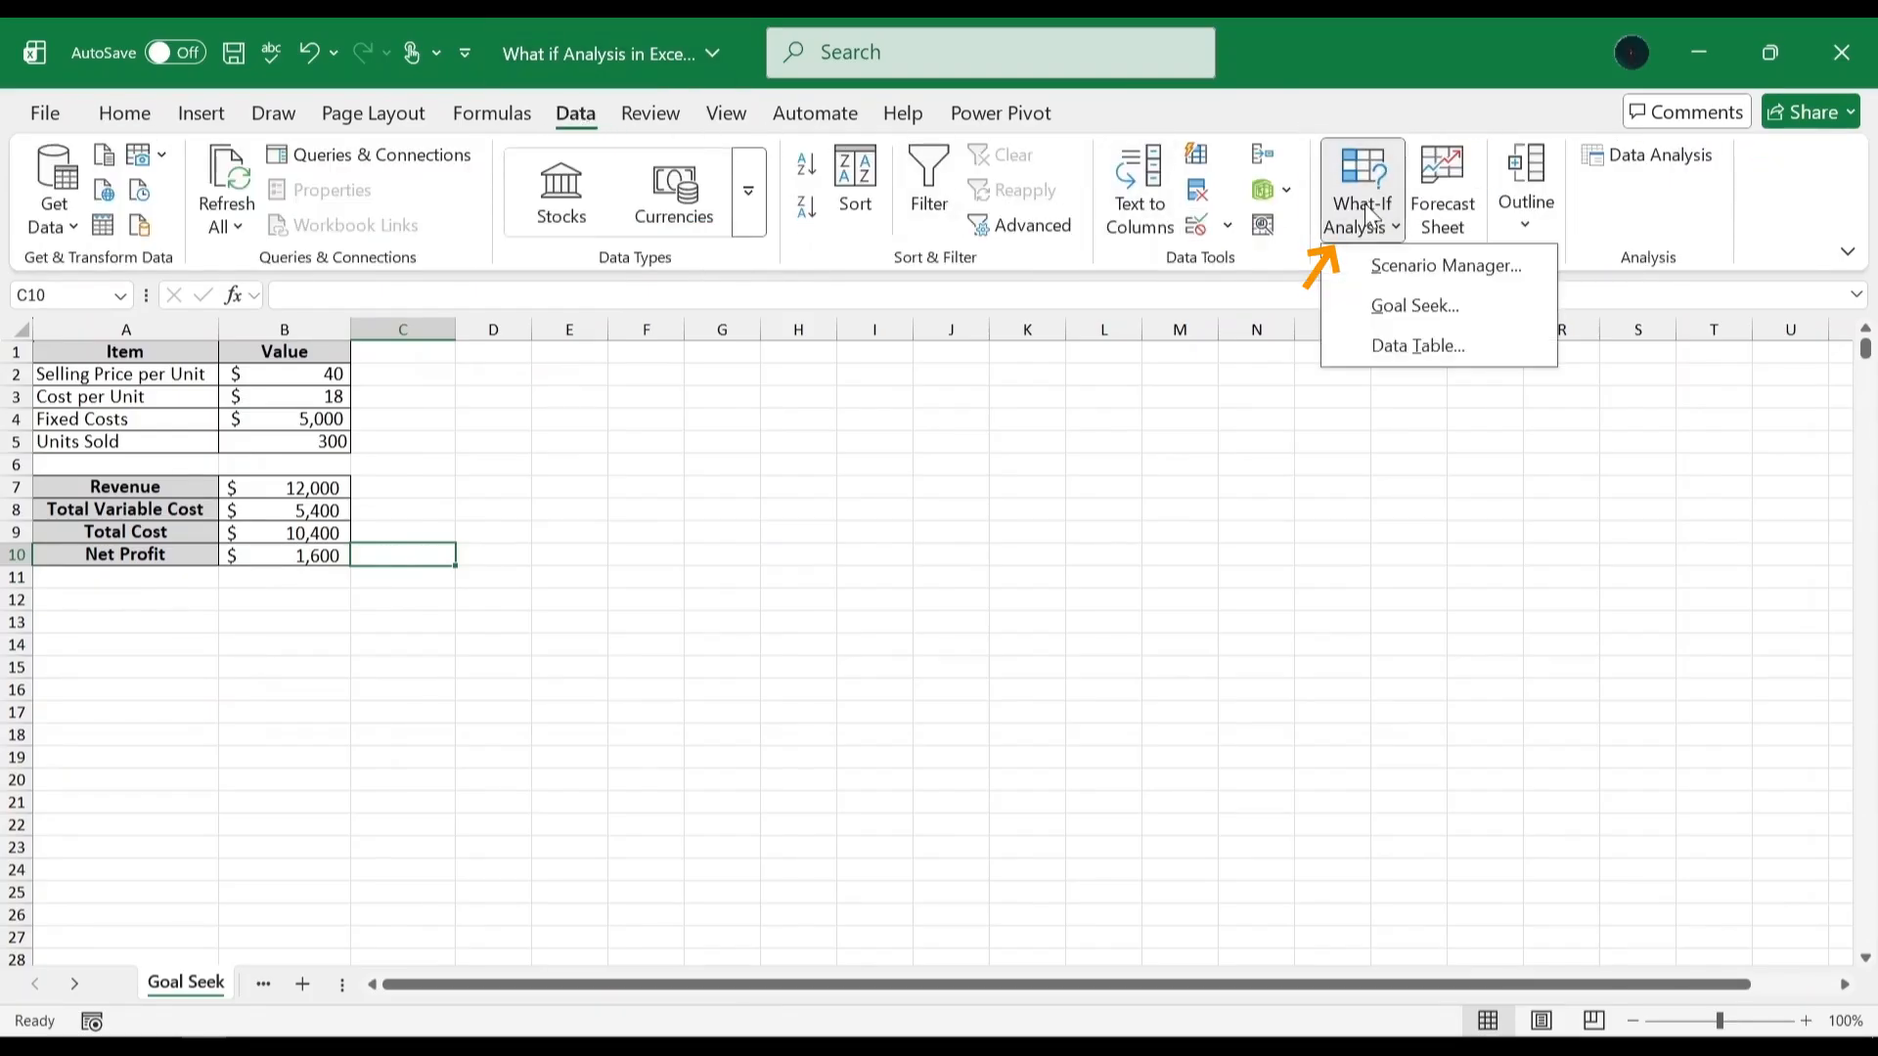
{"action": "left_click", "coordinate": [1382, 309]}
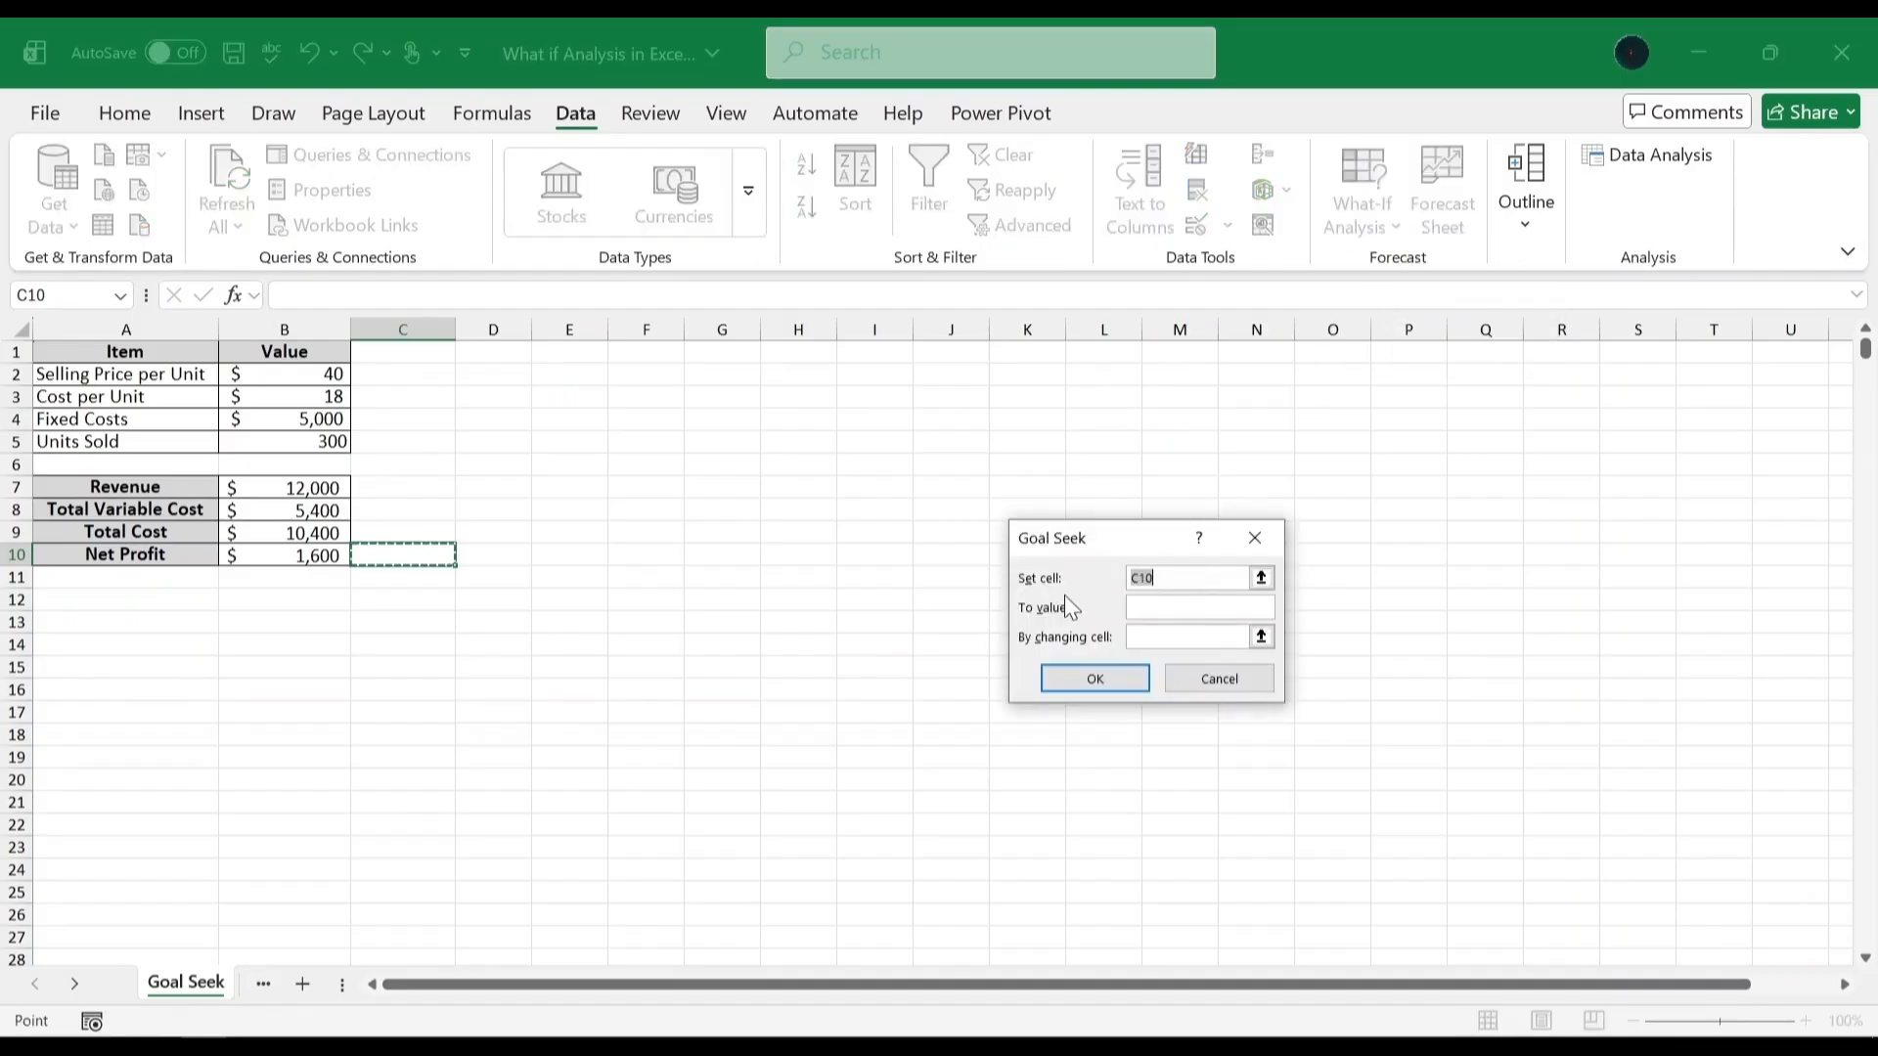
{"action": "double_click", "coordinate": [1159, 567]}
{"action": "left_click", "coordinate": [313, 556]}
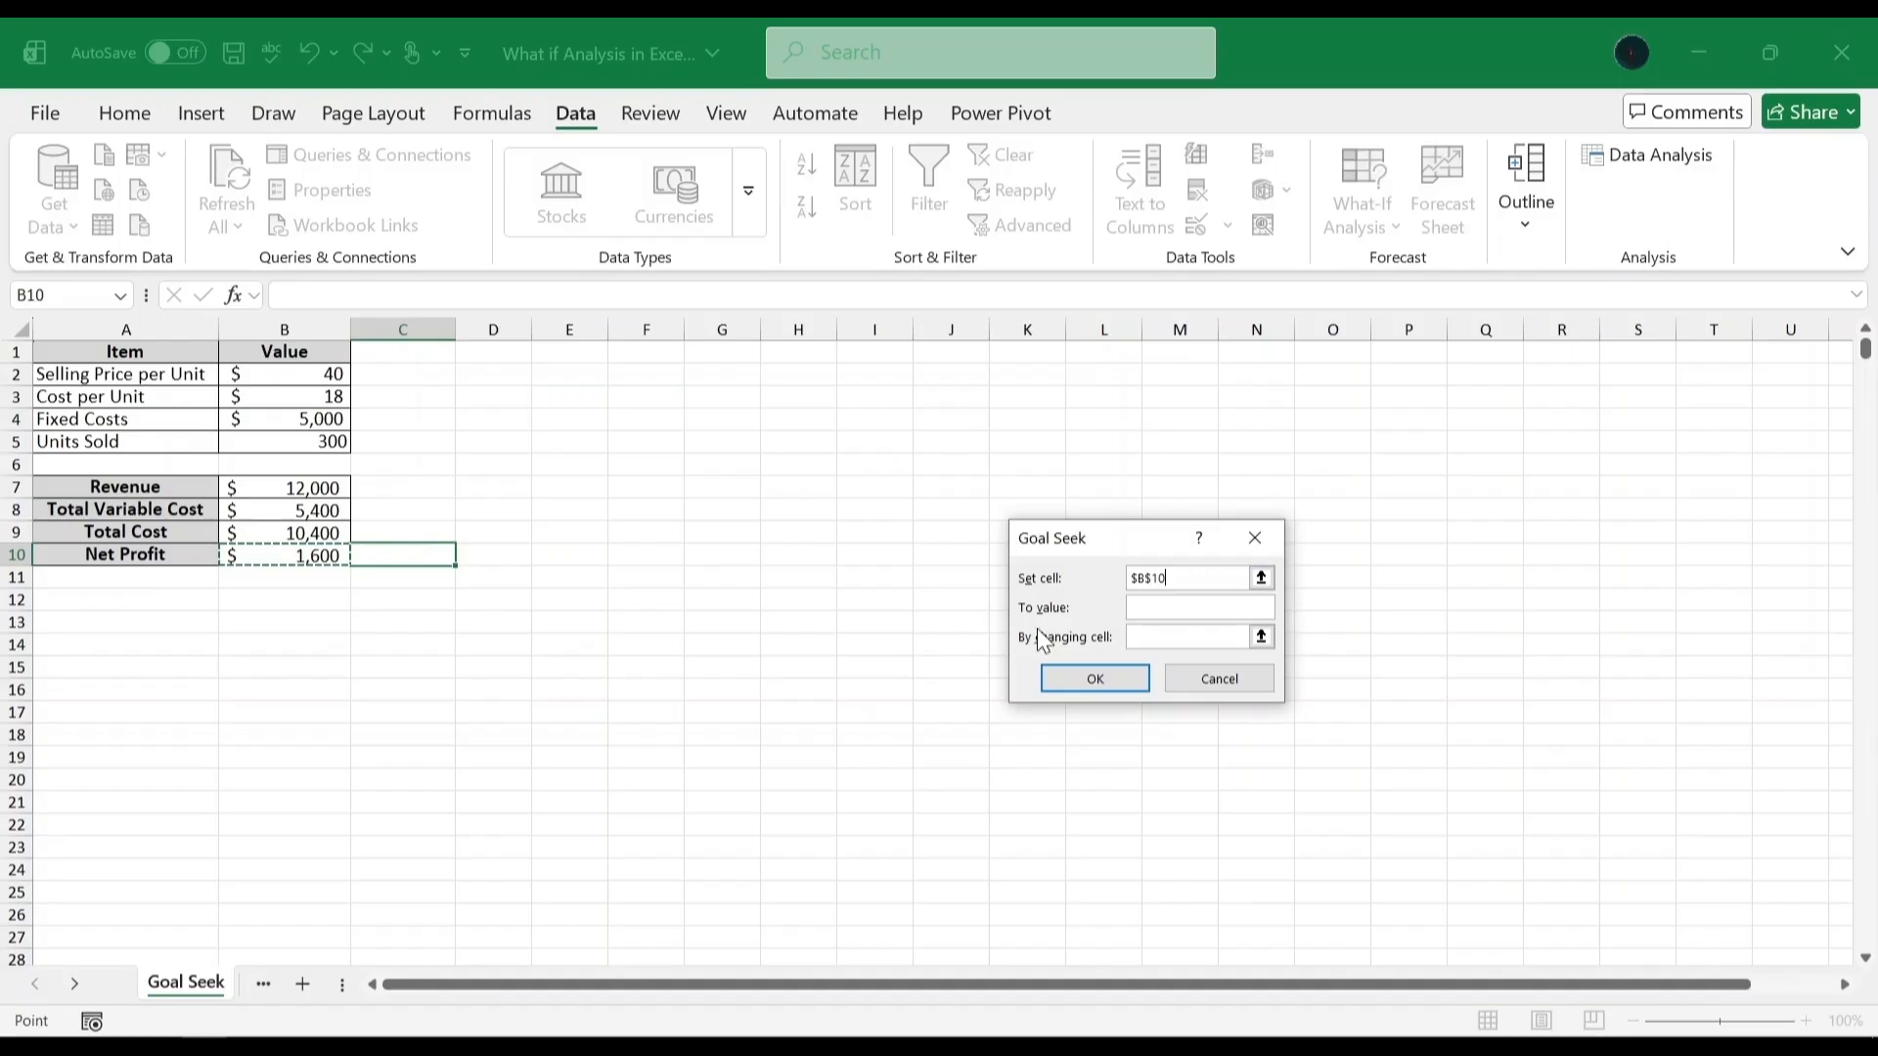
{"action": "left_click", "coordinate": [1158, 605]}
{"action": "type", "text": "5000"}
{"action": "left_click", "coordinate": [1143, 637]}
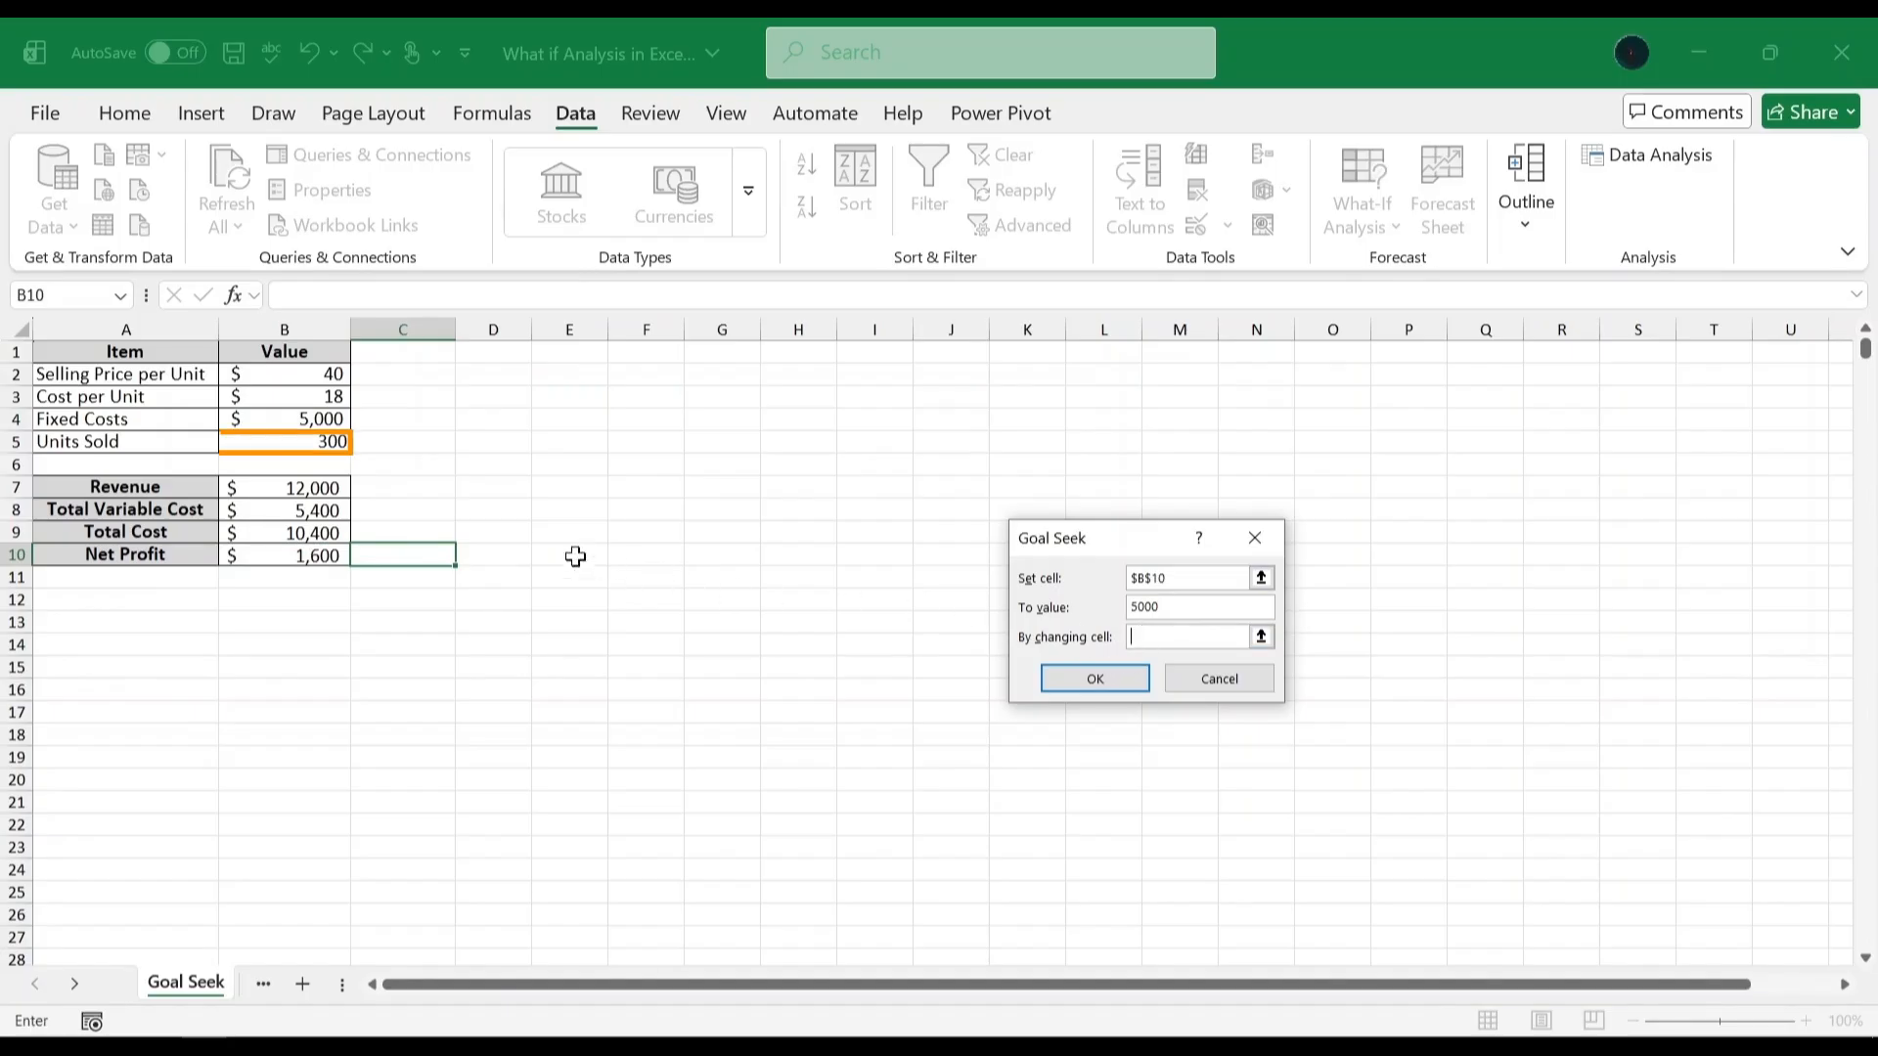
{"action": "left_click", "coordinate": [325, 442]}
{"action": "key", "text": "Return"}
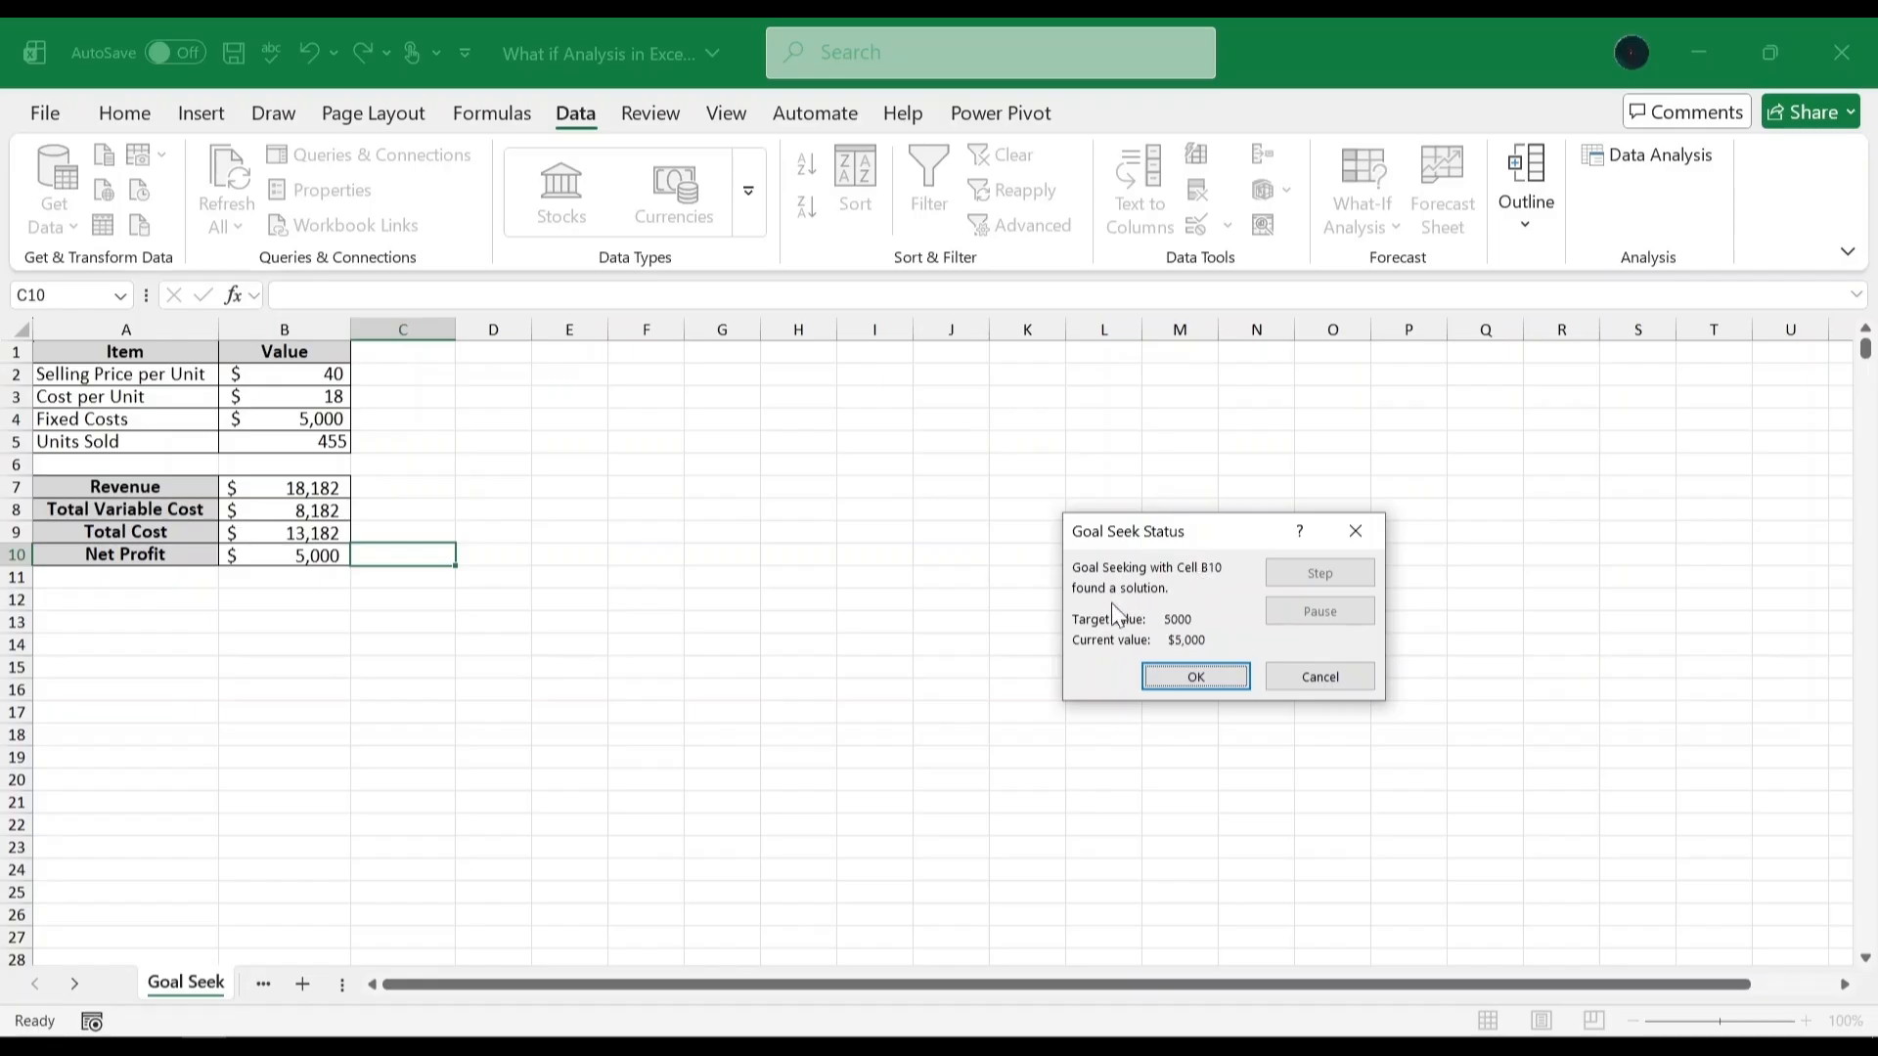
{"action": "left_click", "coordinate": [1196, 676]}
{"action": "left_click", "coordinate": [412, 482]}
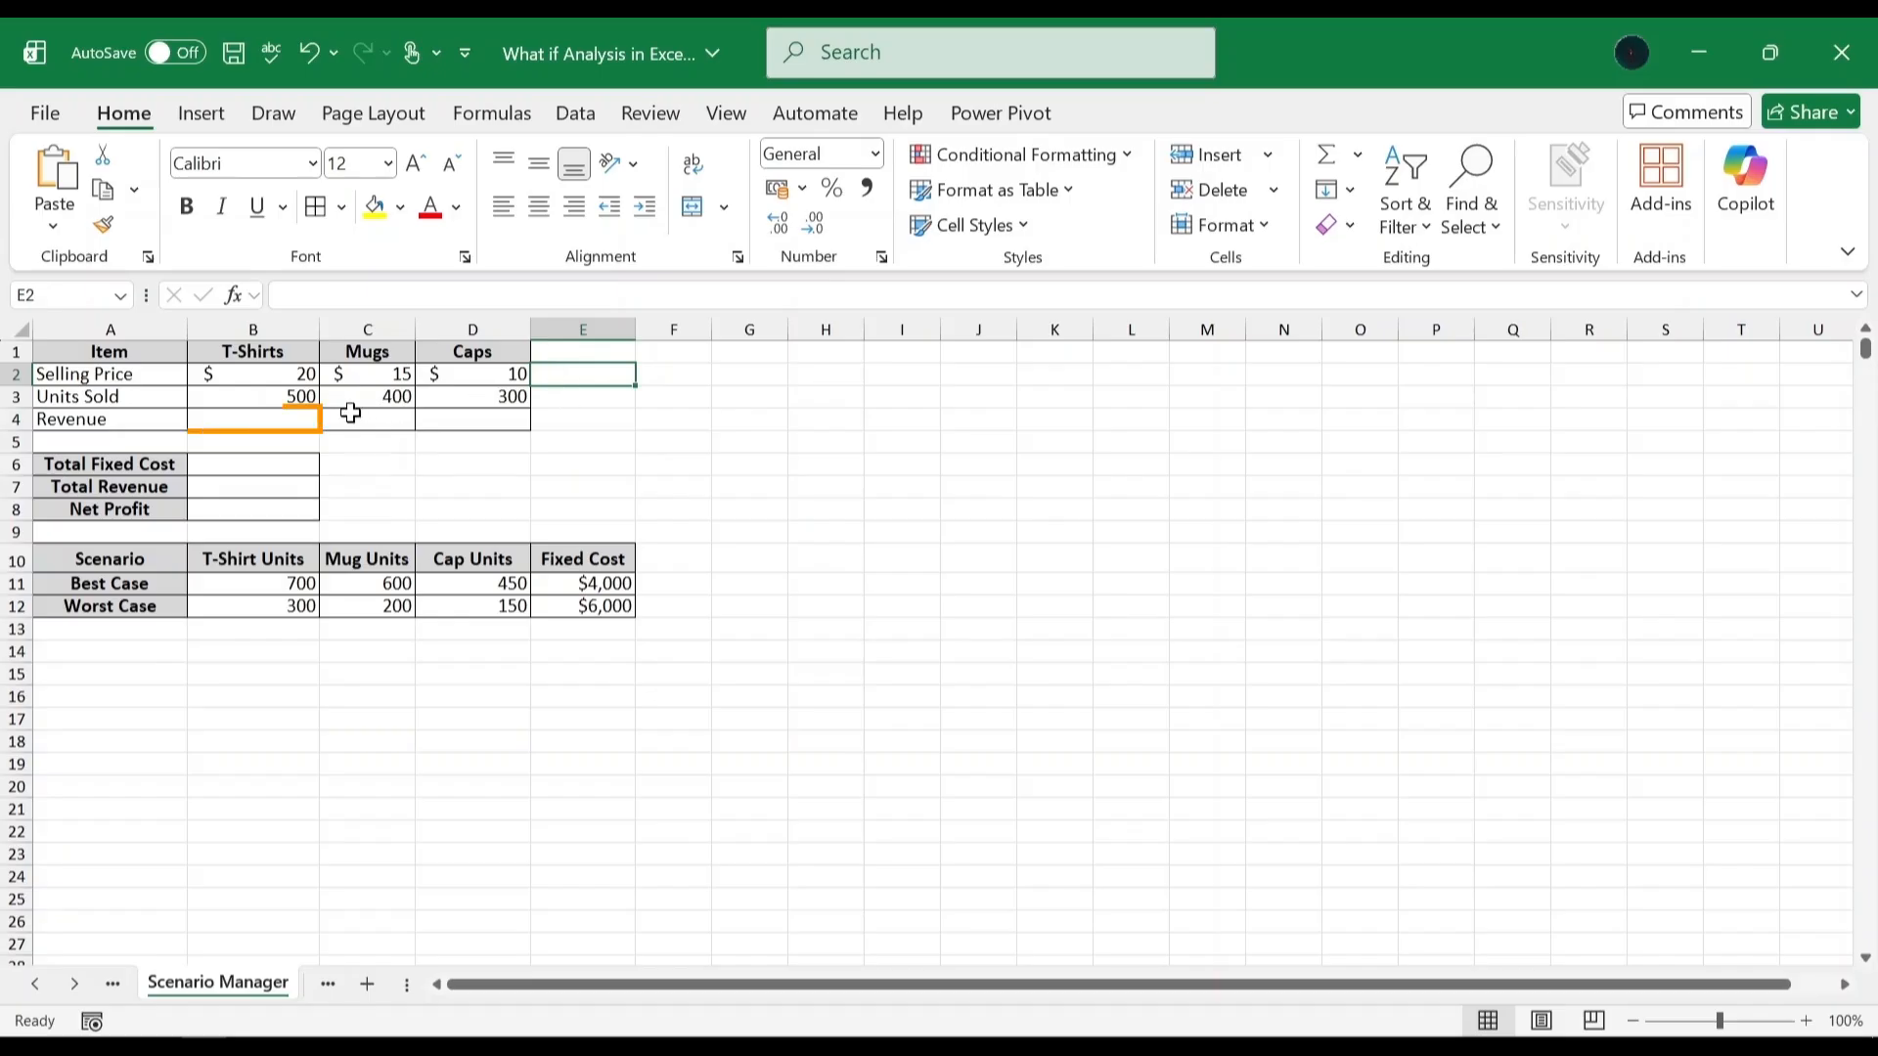
On the Scenario Manager sheet, calculate the T-Shirts revenue in B4 with =B2*B3 and copy the formula across to Mugs and Caps.
{"action": "left_click", "coordinate": [304, 415]}
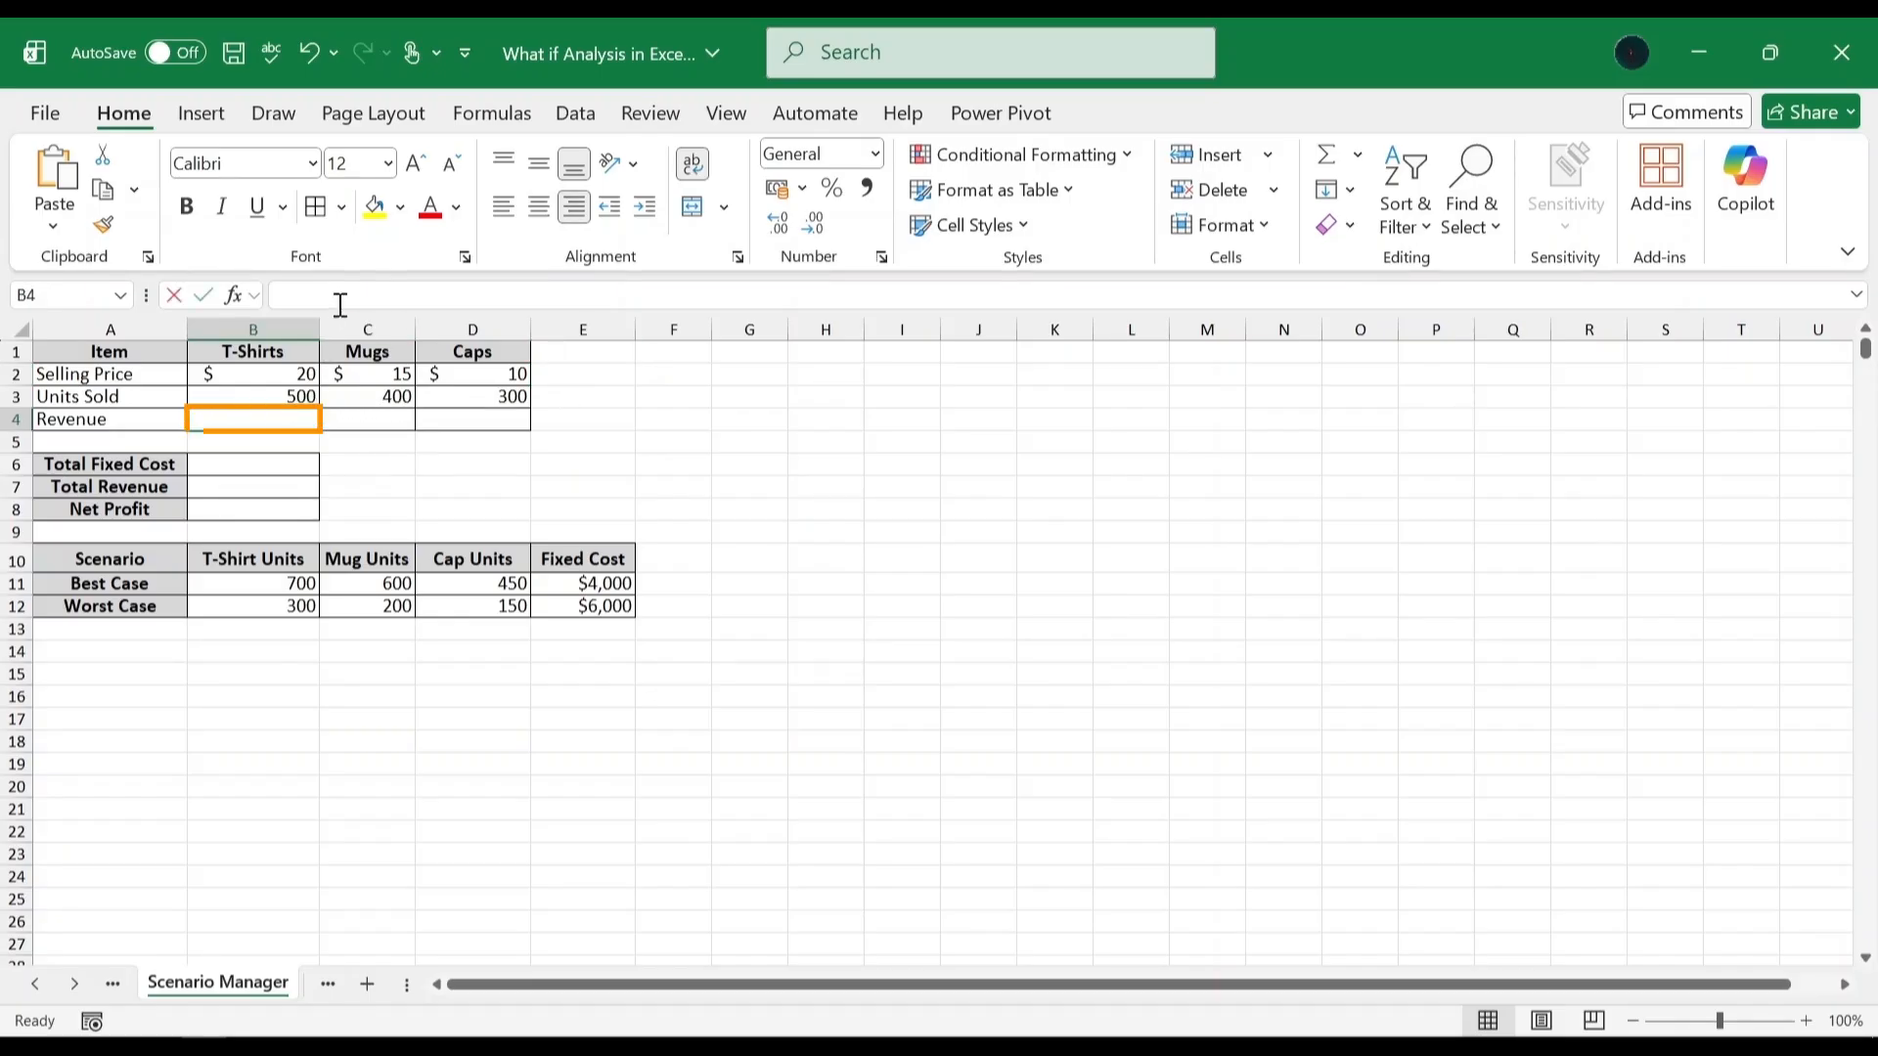
{"action": "left_click", "coordinate": [337, 294]}
{"action": "type", "text": "="}
{"action": "left_click", "coordinate": [284, 377]}
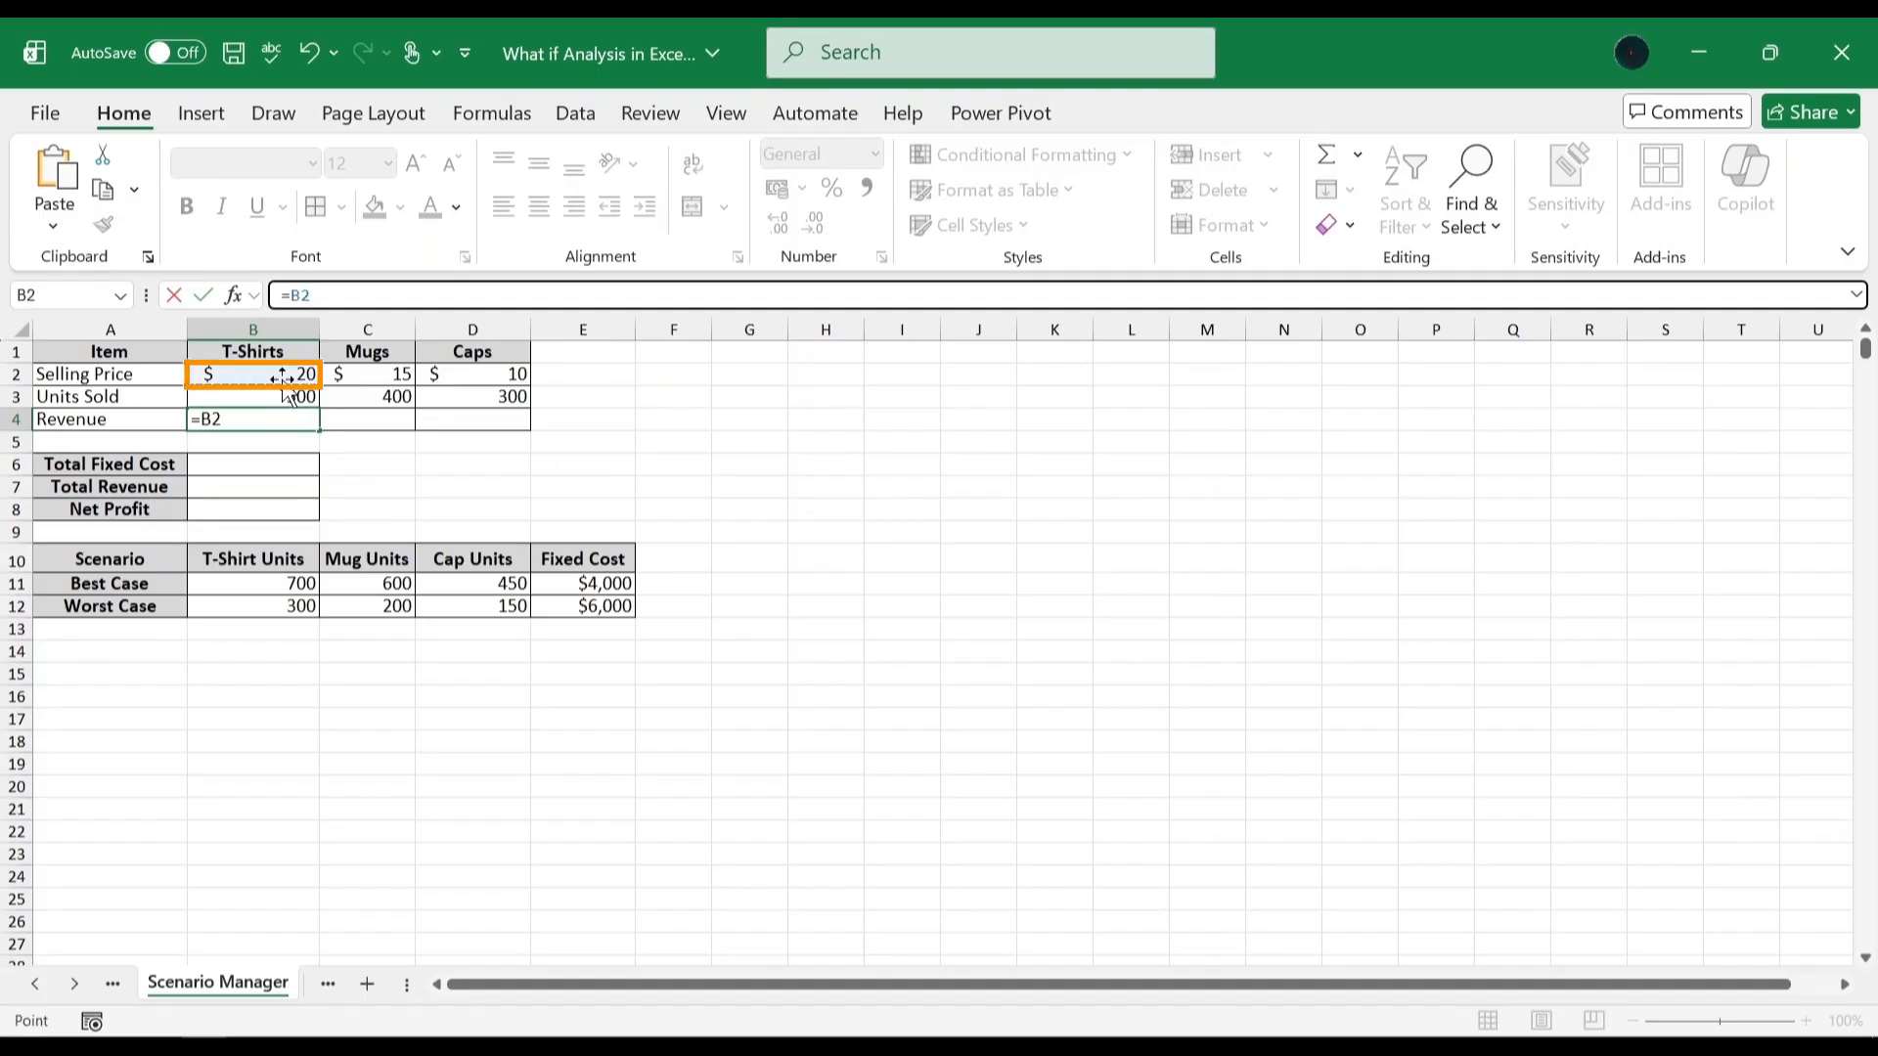
{"action": "type", "text": "*"}
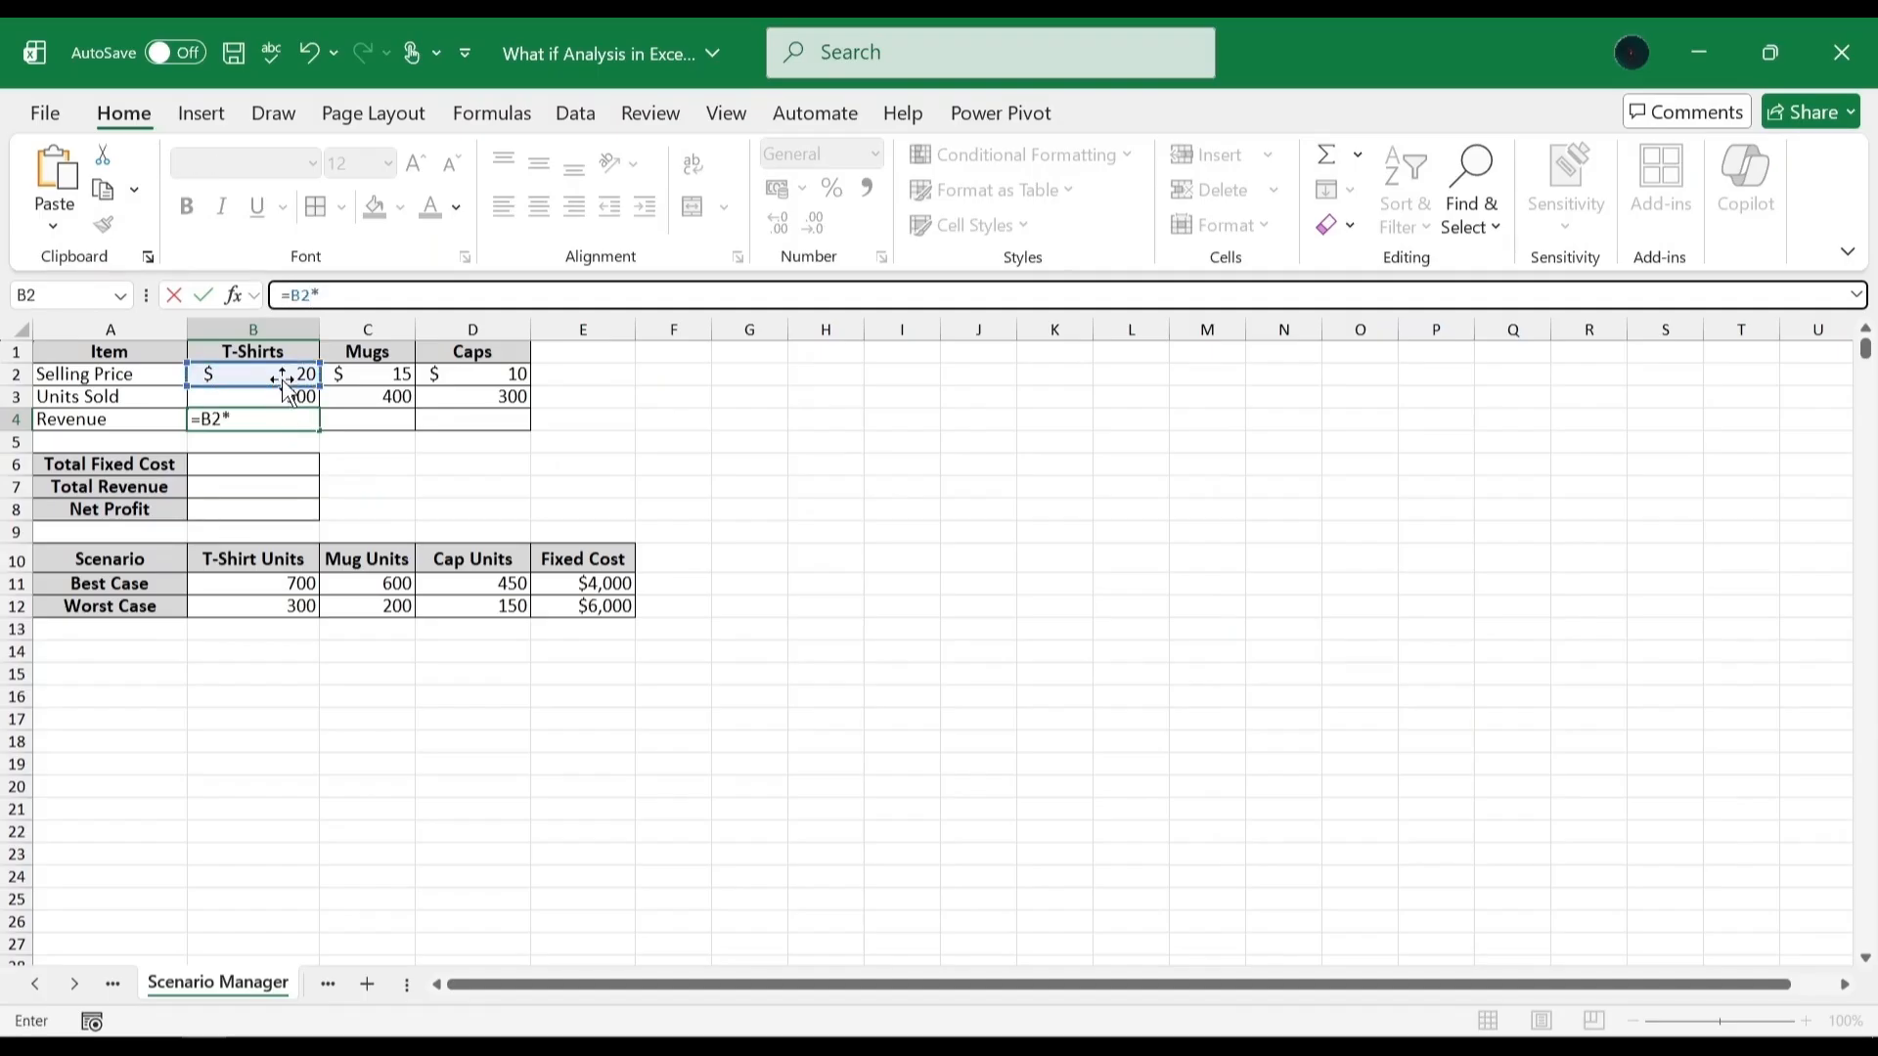
{"action": "left_click", "coordinate": [278, 395]}
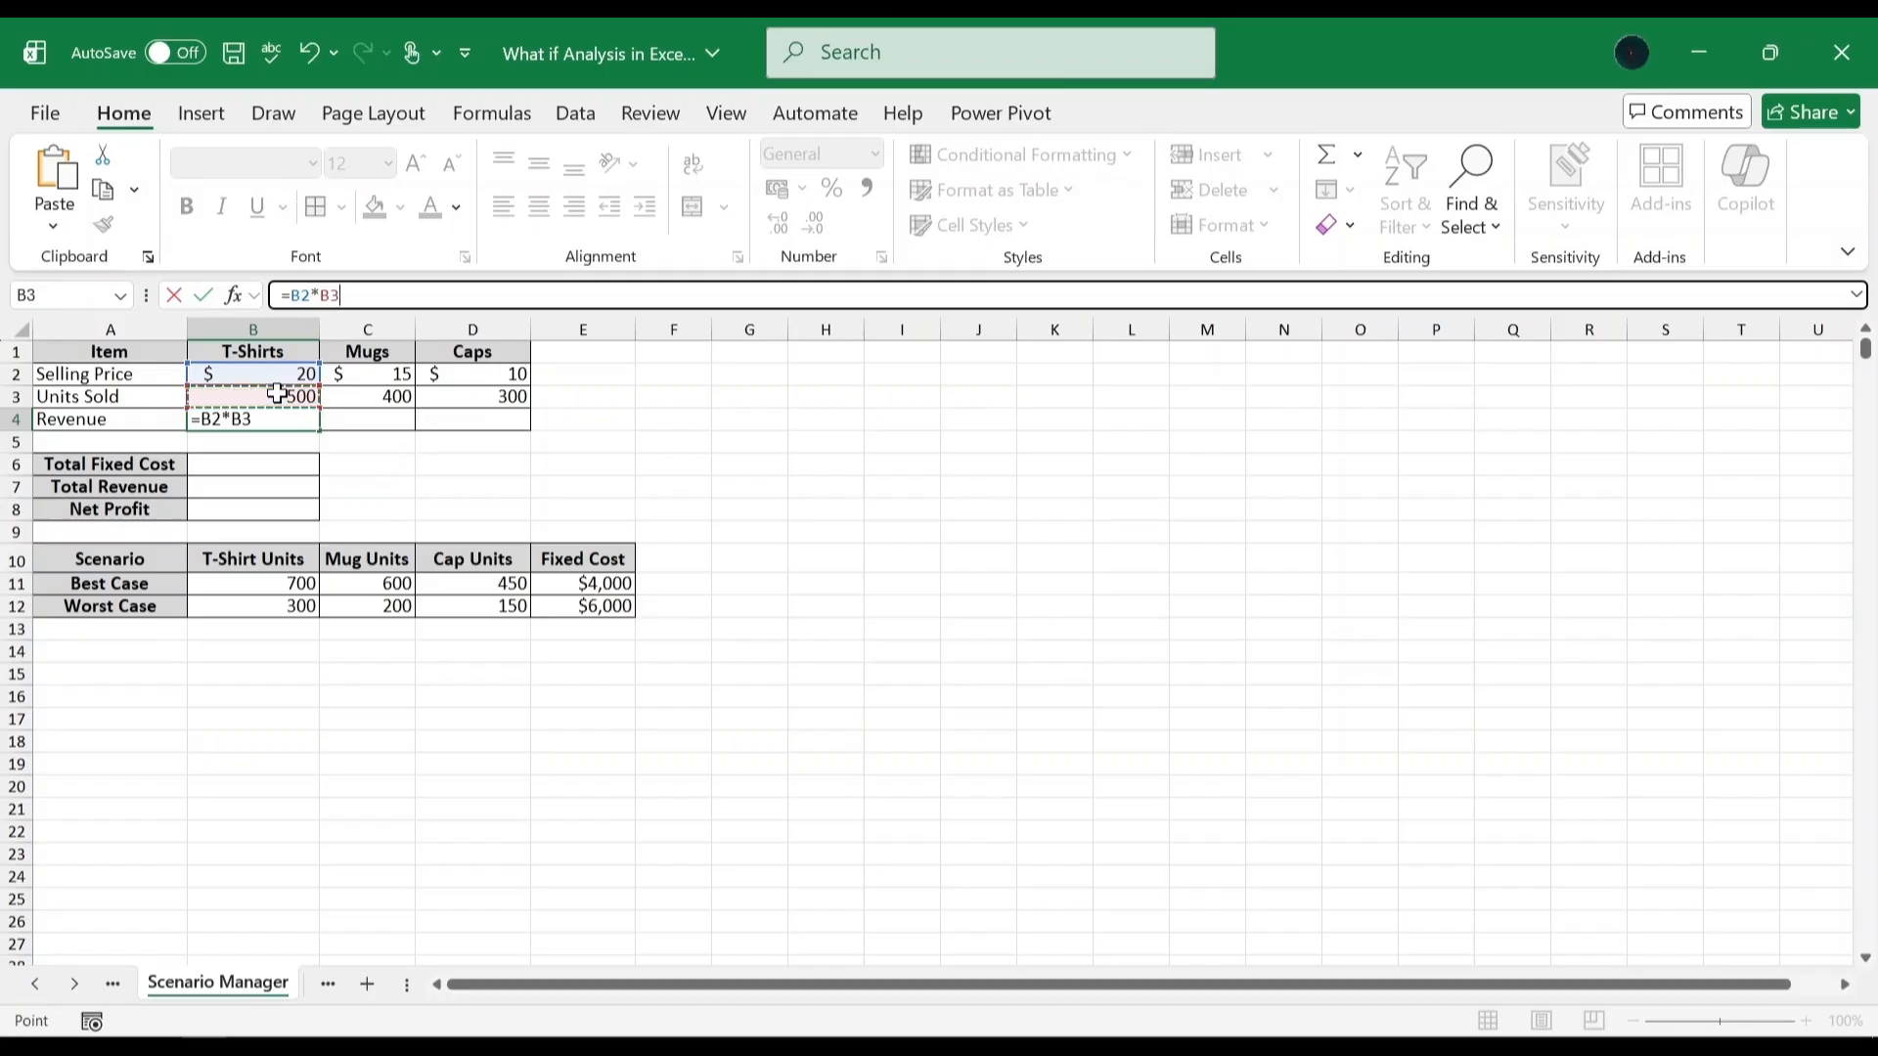
{"action": "key", "text": "Return"}
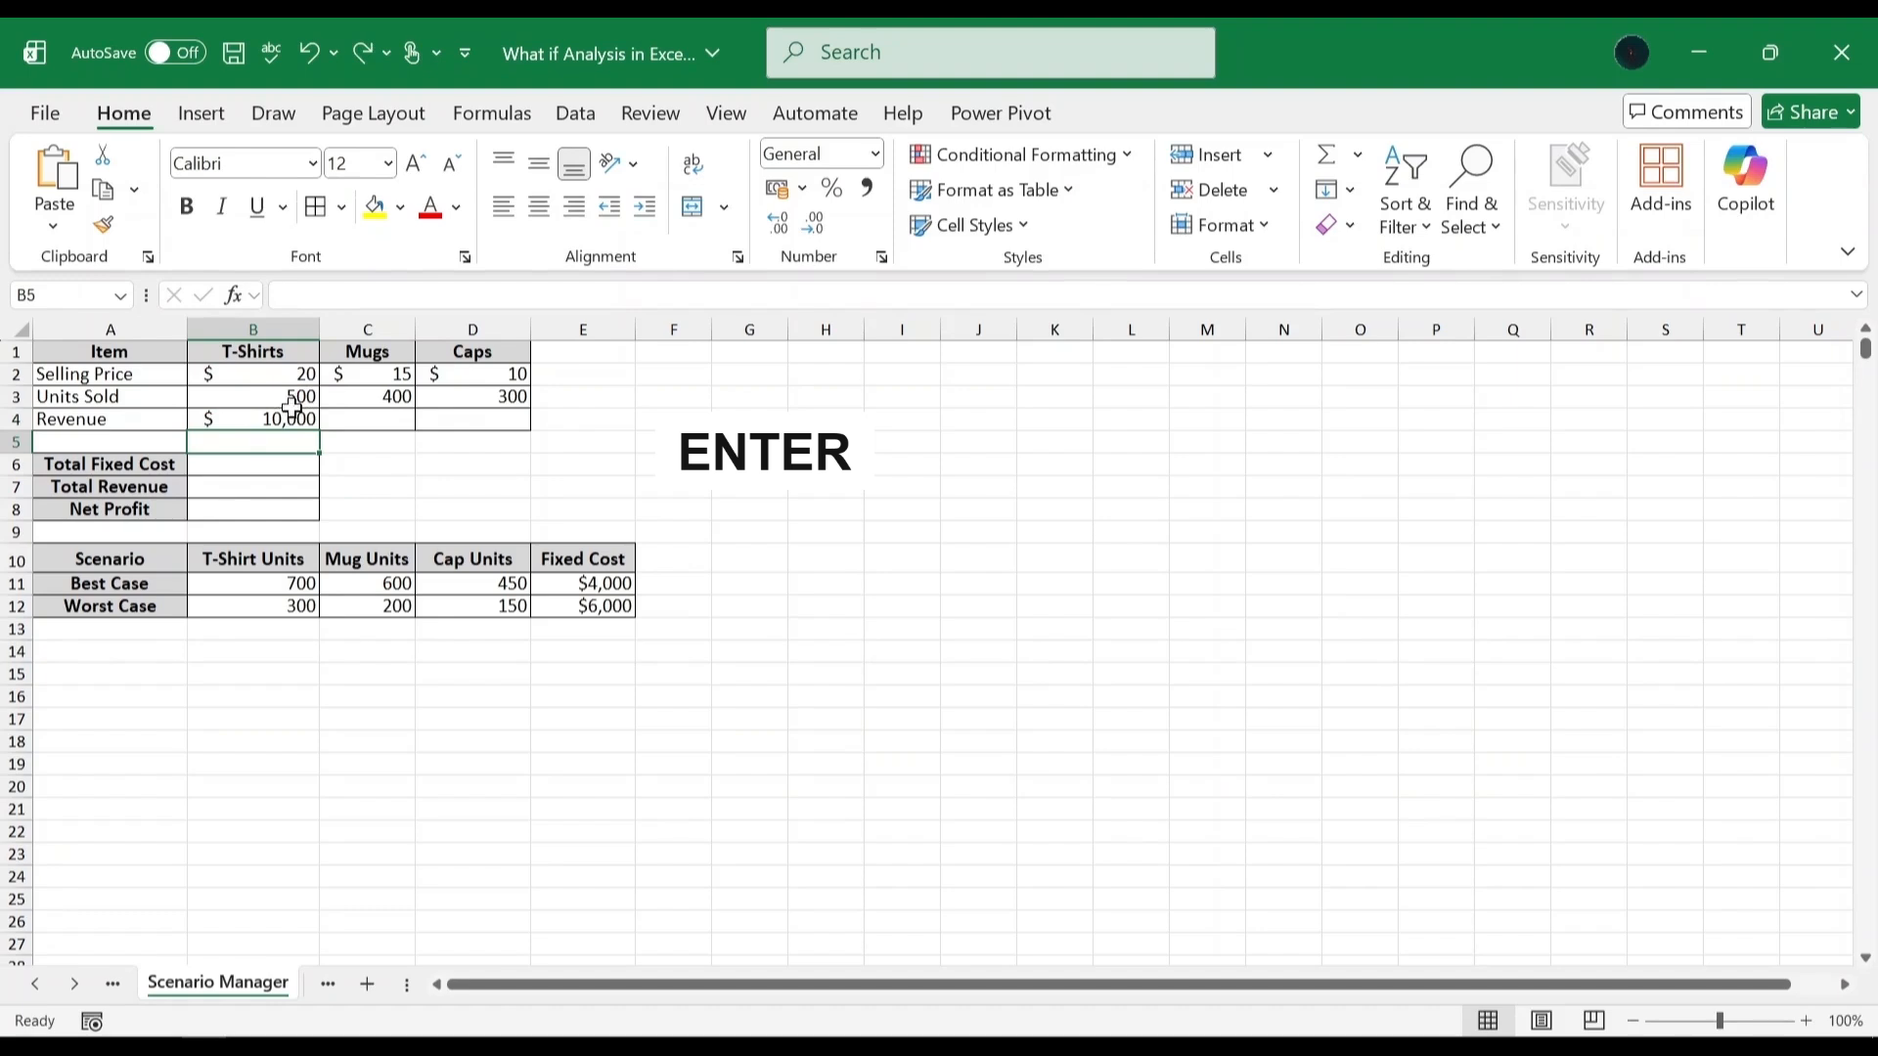
{"action": "left_click", "coordinate": [297, 418]}
{"action": "left_click_drag", "start_coordinate": [319, 431], "coordinate": [508, 436]}
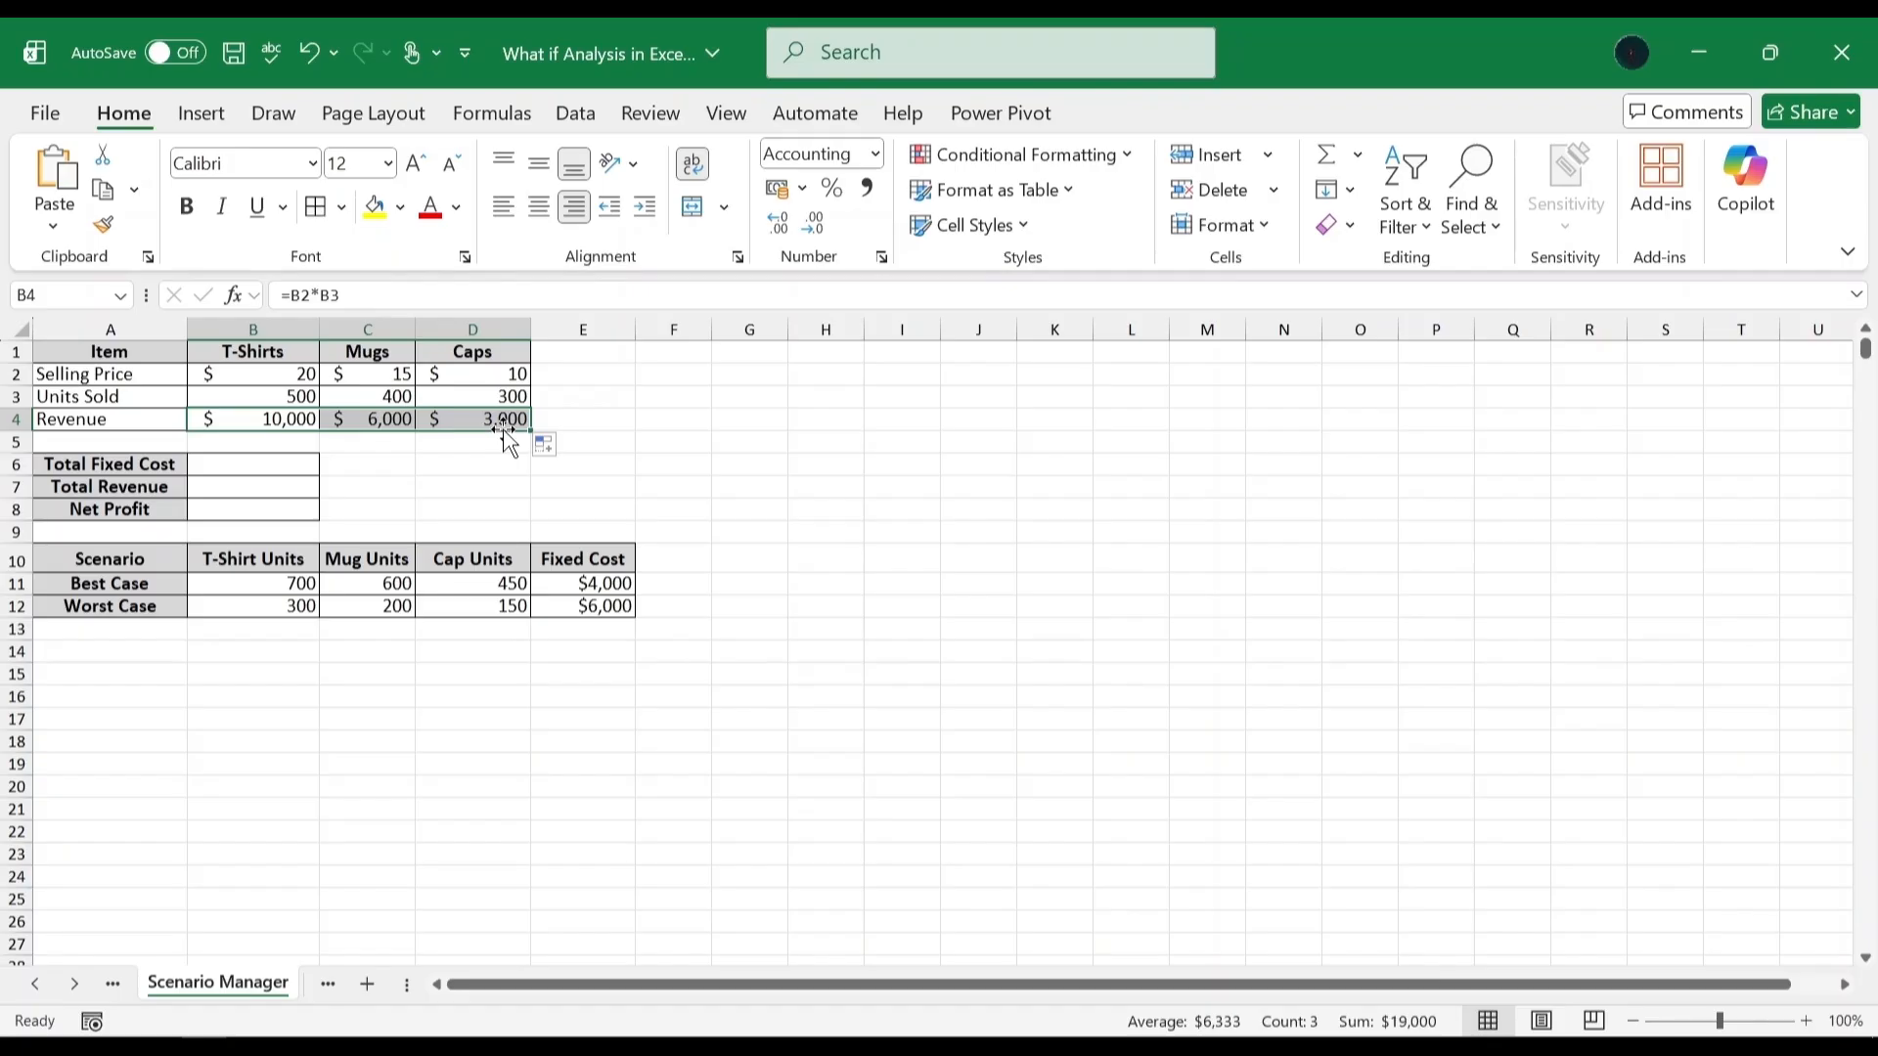
Enter 5000 as the Total Fixed Cost in cell B6.
{"action": "double_click", "coordinate": [269, 465]}
{"action": "type", "text": "5000"}
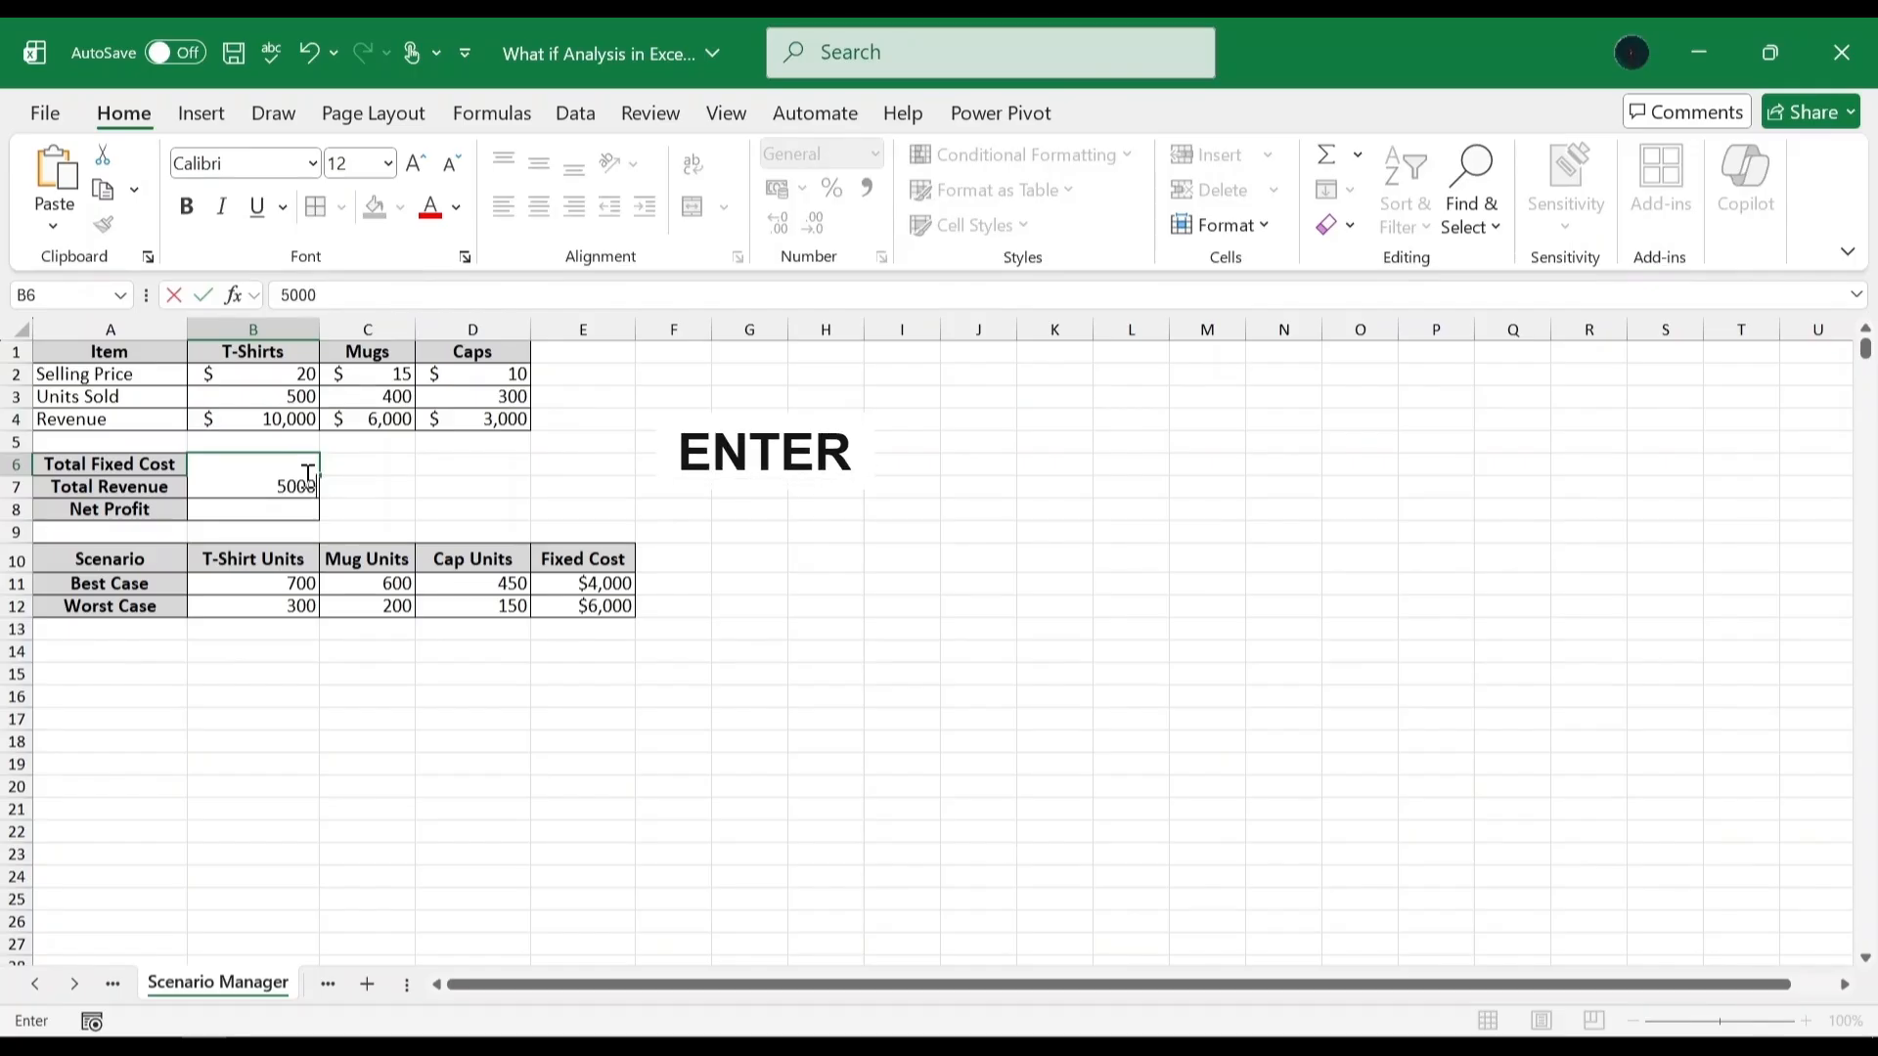
{"action": "key", "text": "Return"}
Format the Total Fixed Cost in B6 as Accounting with the $ English (United States) symbol.
{"action": "left_click", "coordinate": [303, 471]}
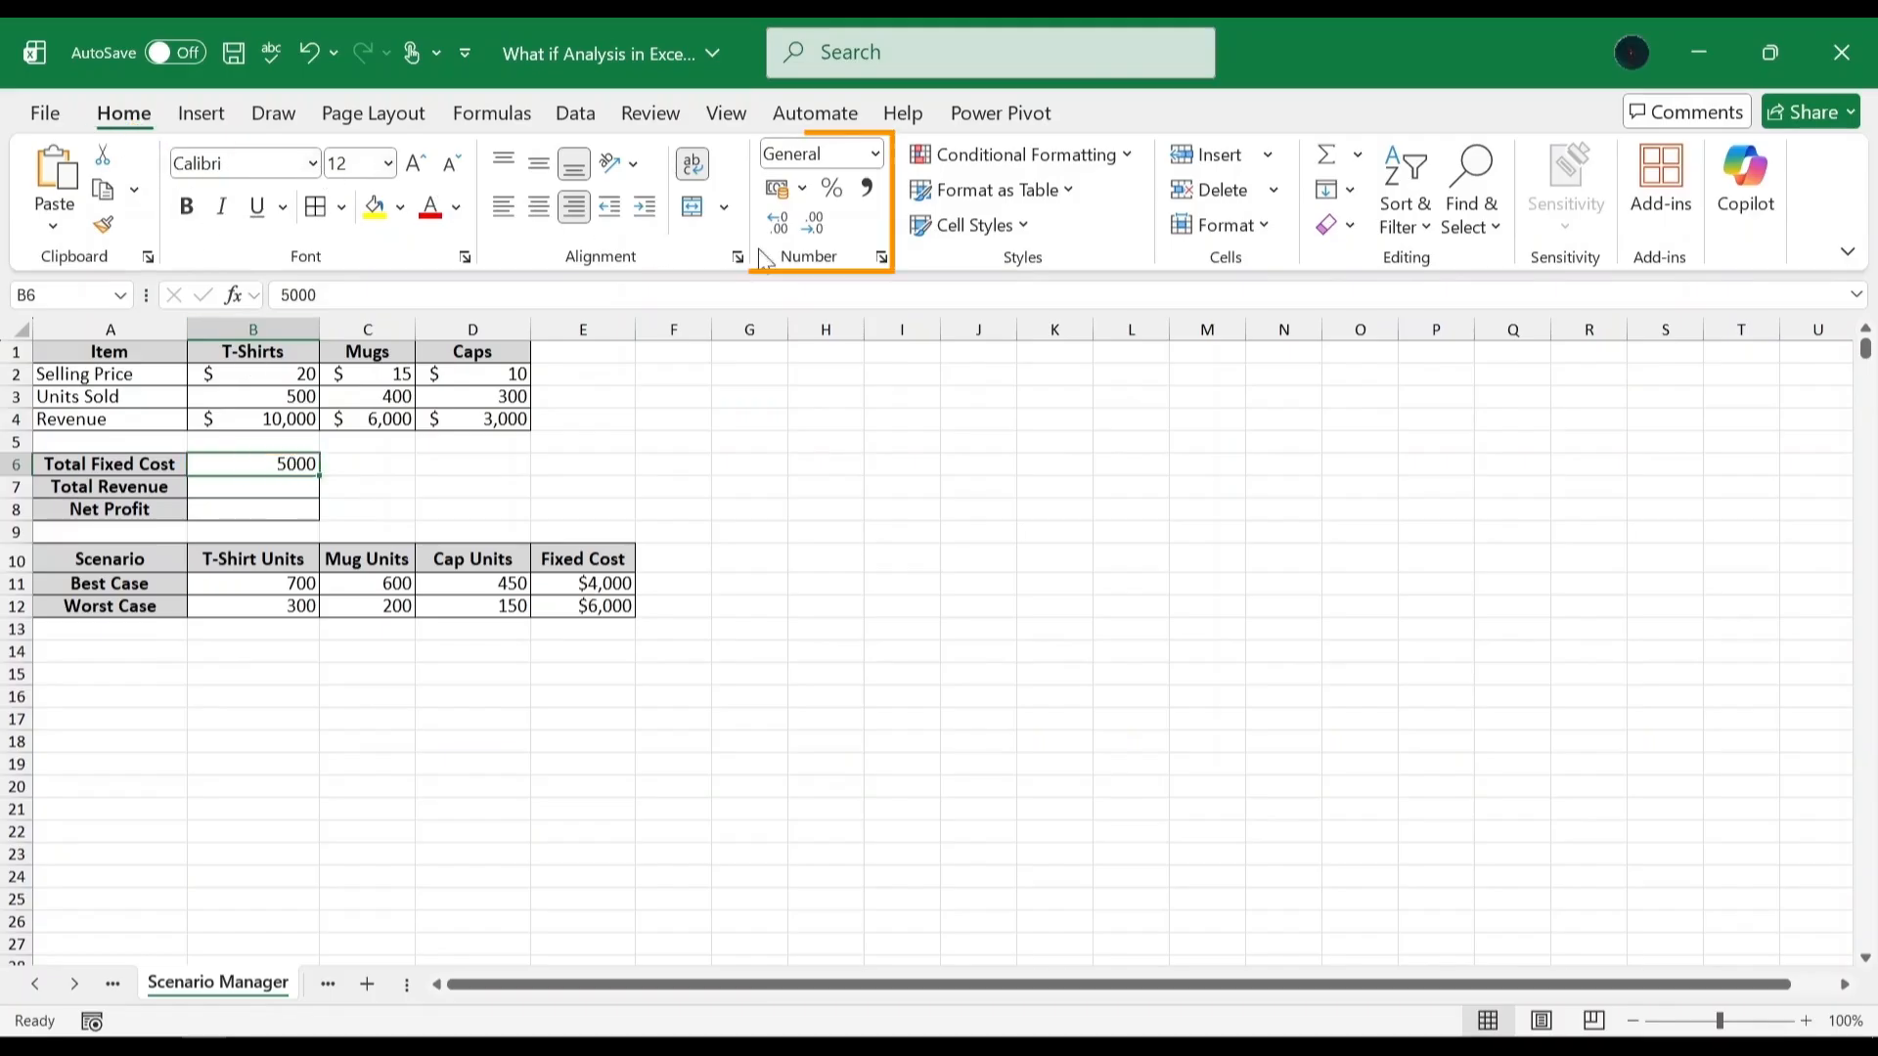
{"action": "left_click", "coordinate": [874, 159]}
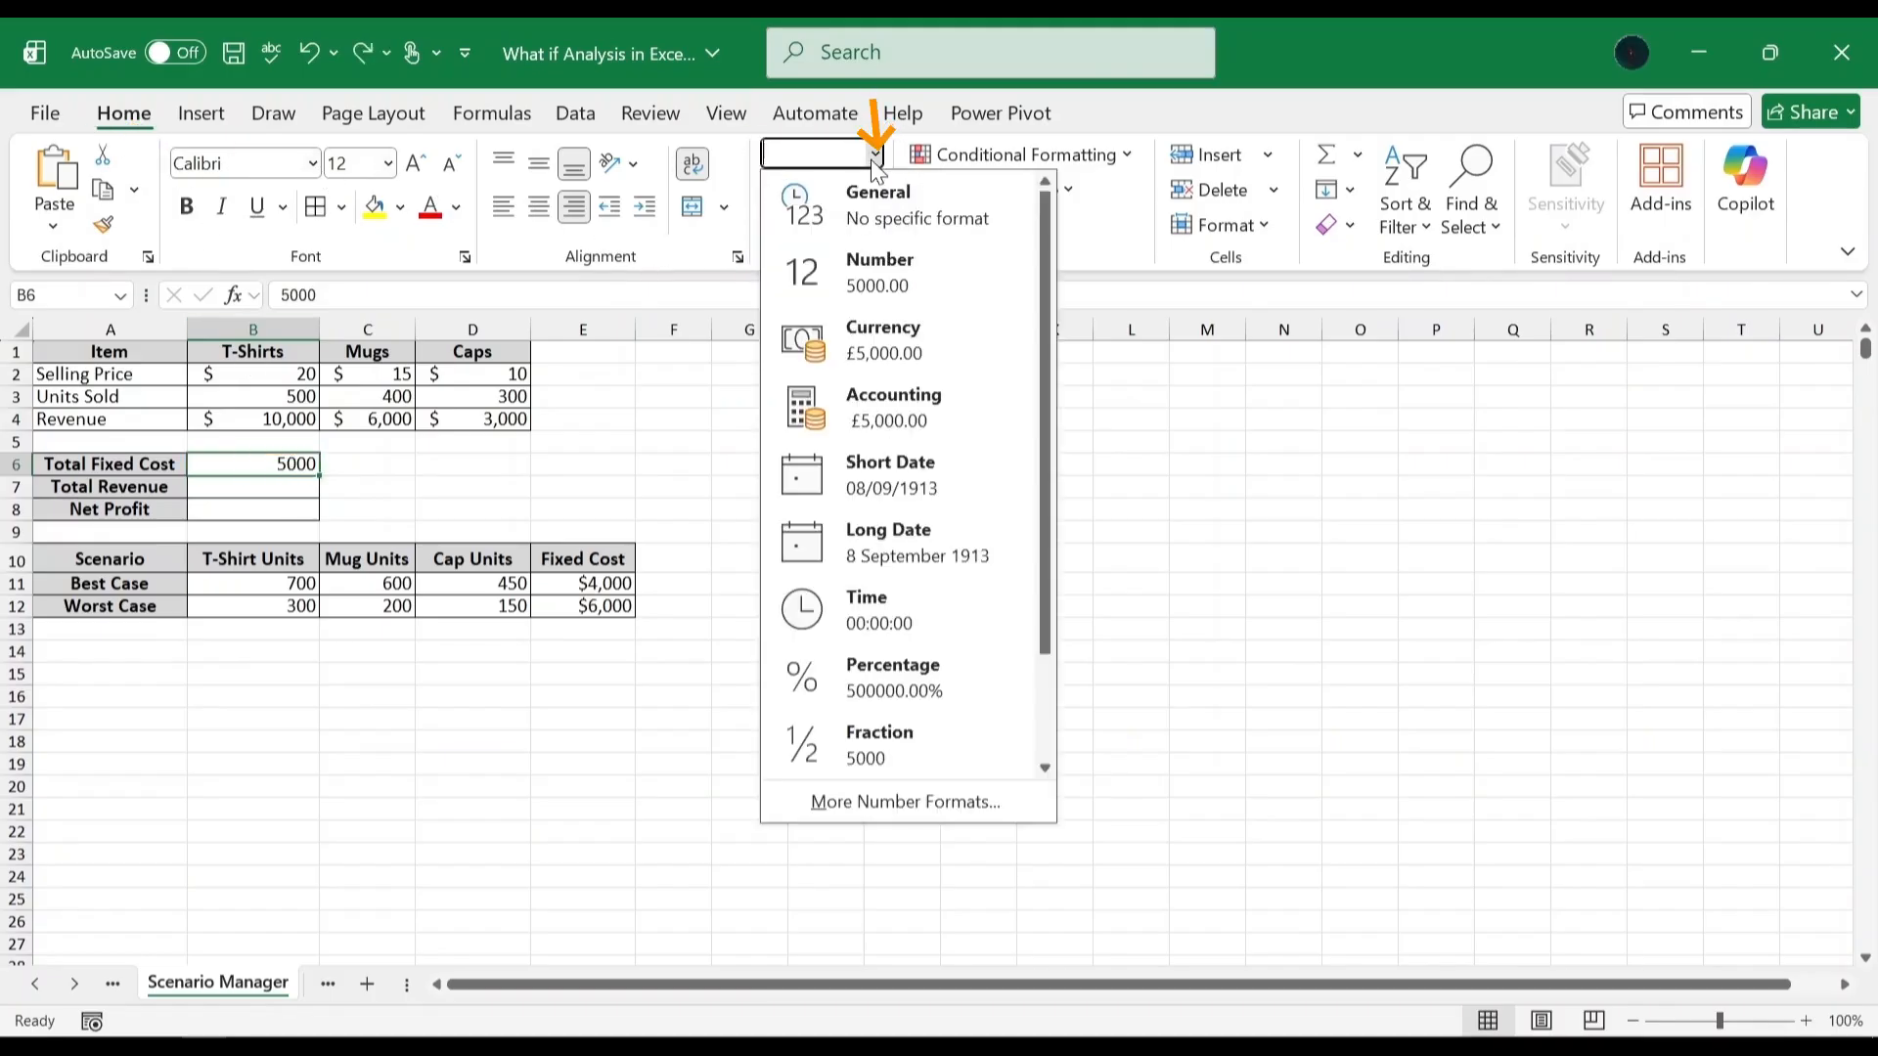
{"action": "left_click", "coordinate": [877, 401]}
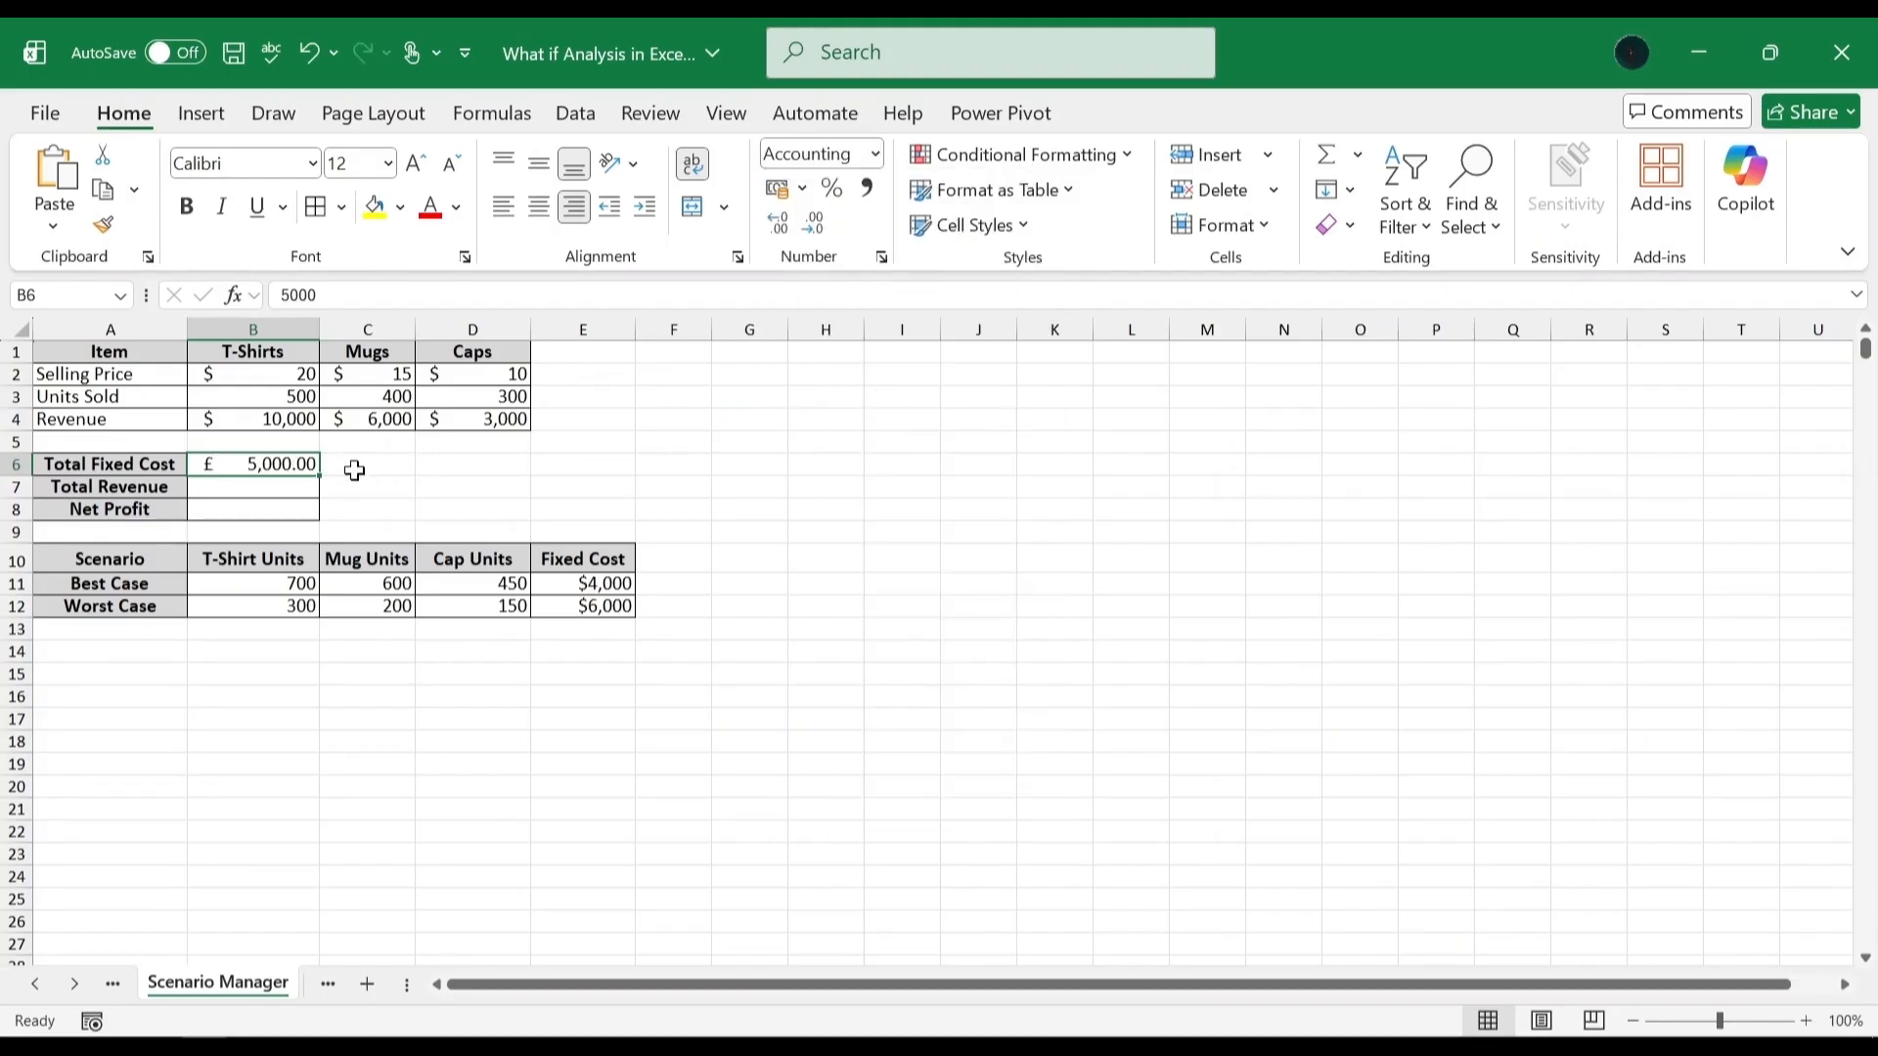
{"action": "left_click", "coordinate": [876, 155]}
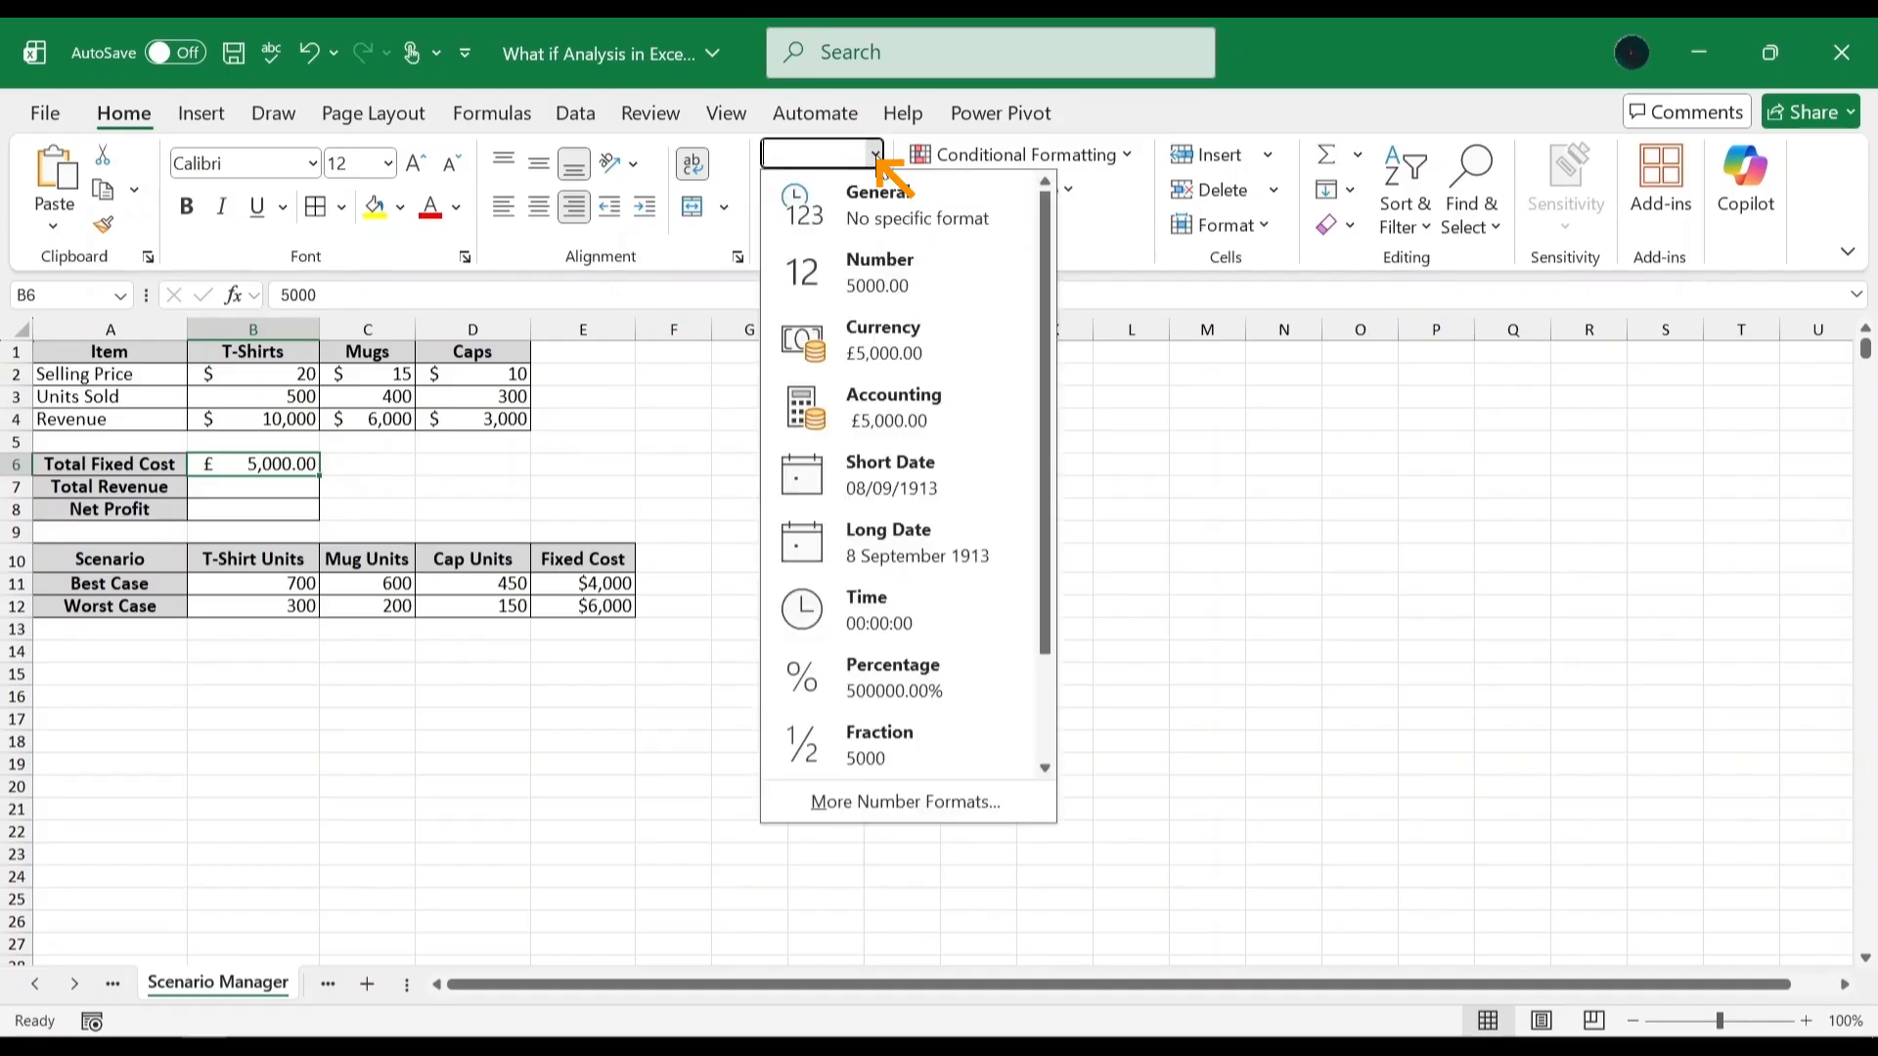
{"action": "left_click", "coordinate": [906, 800]}
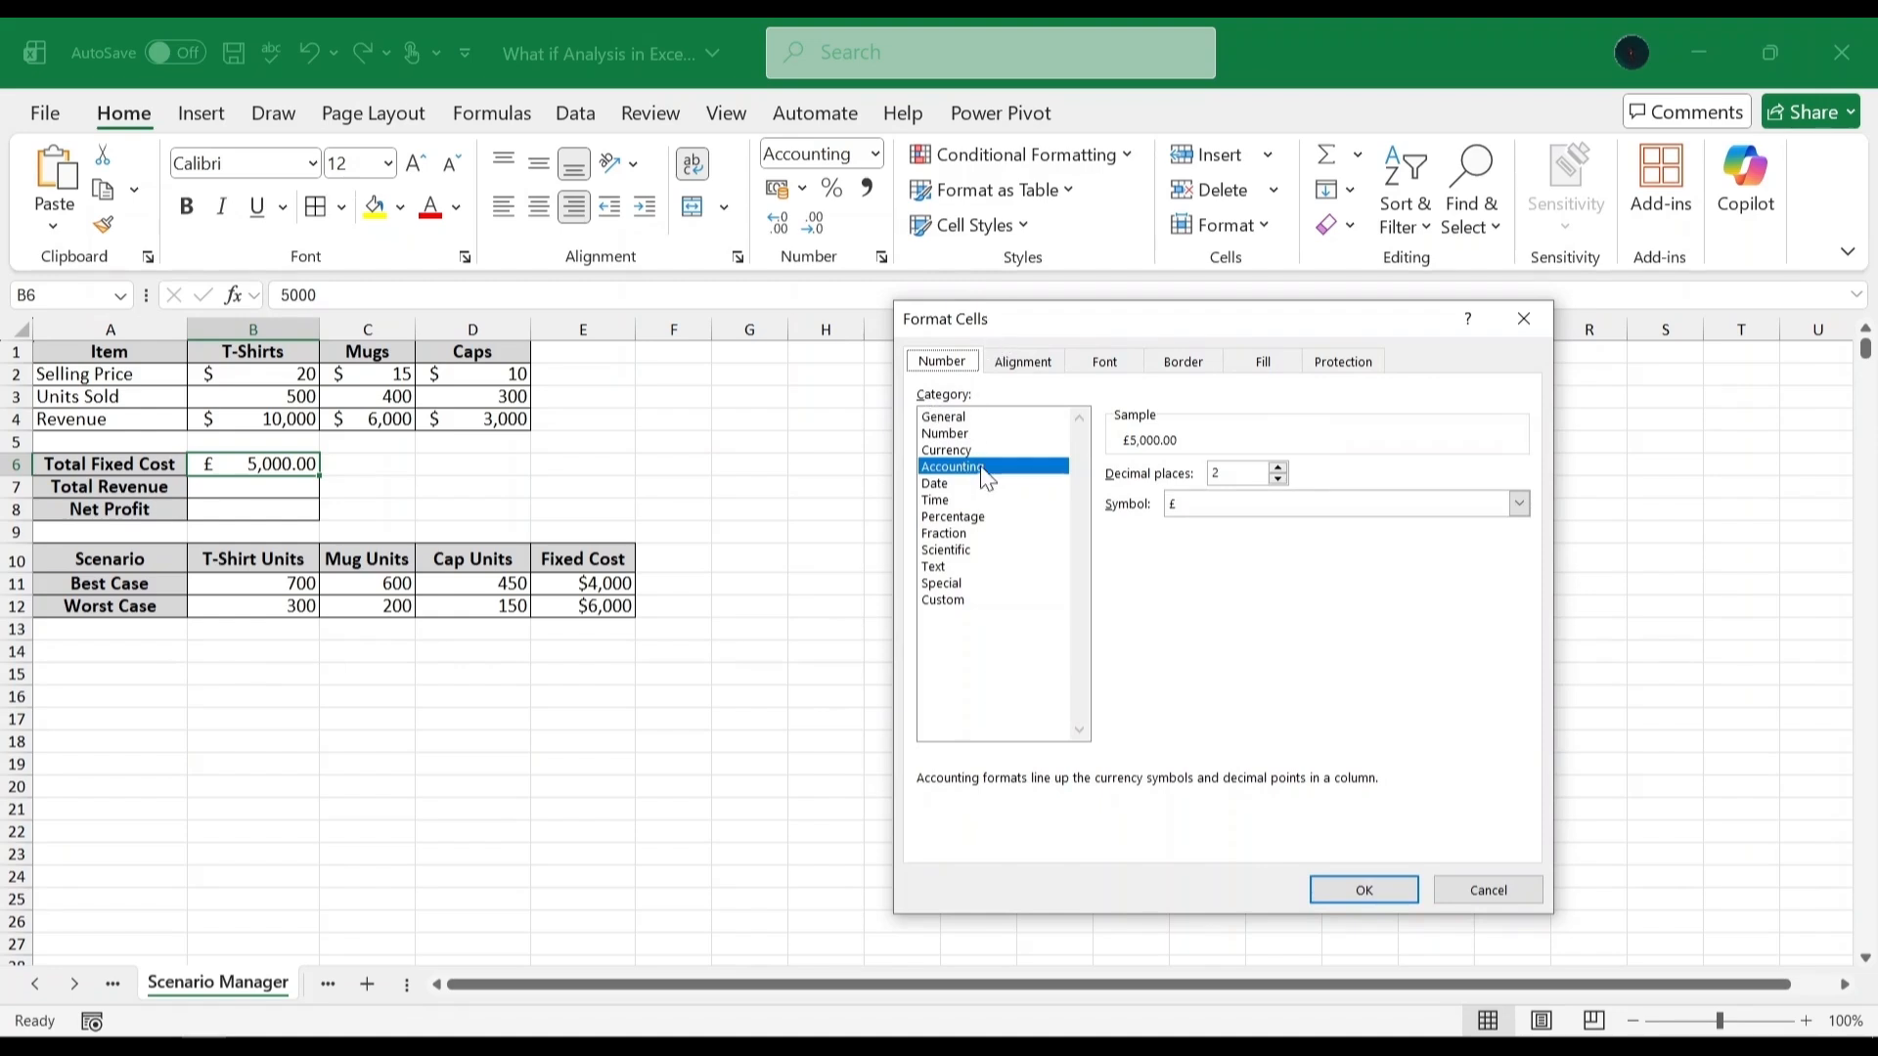
{"action": "left_click", "coordinate": [1519, 504]}
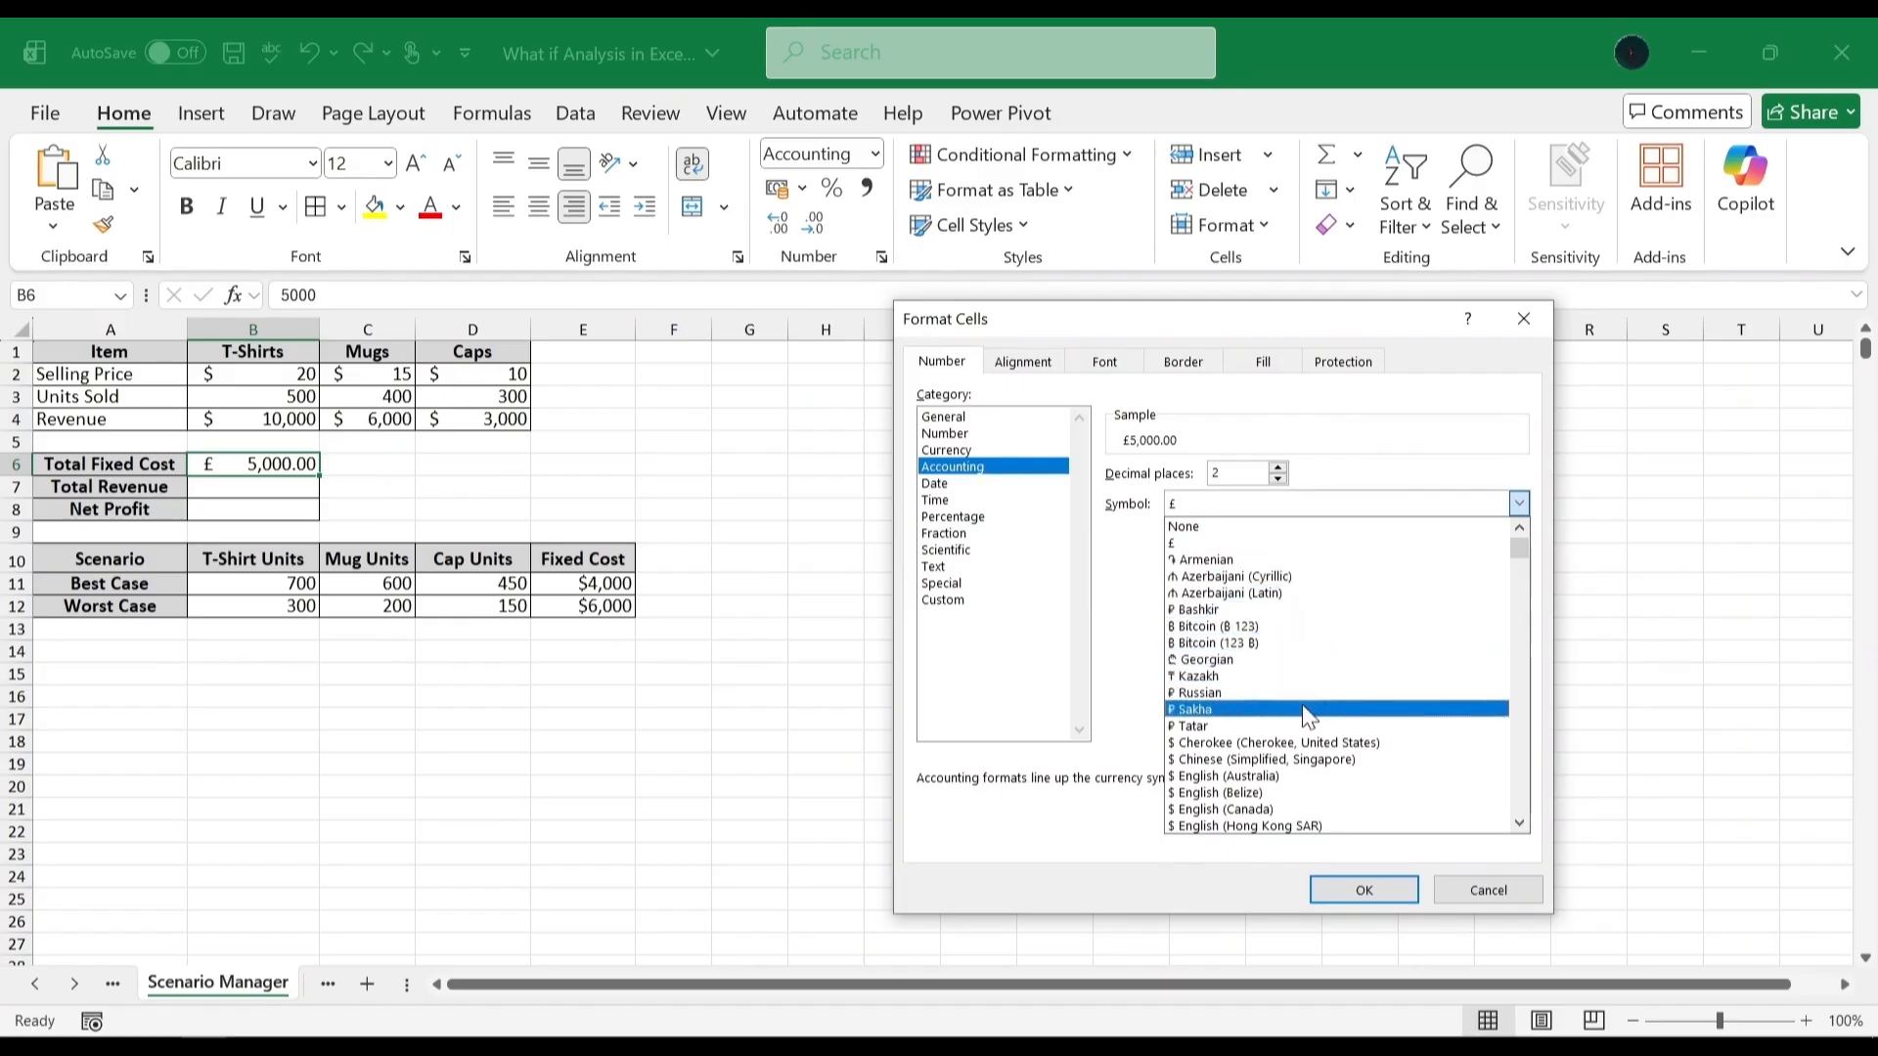
{"action": "scroll", "coordinate": [1320, 675], "scroll_direction": "down", "scroll_amount": 5}
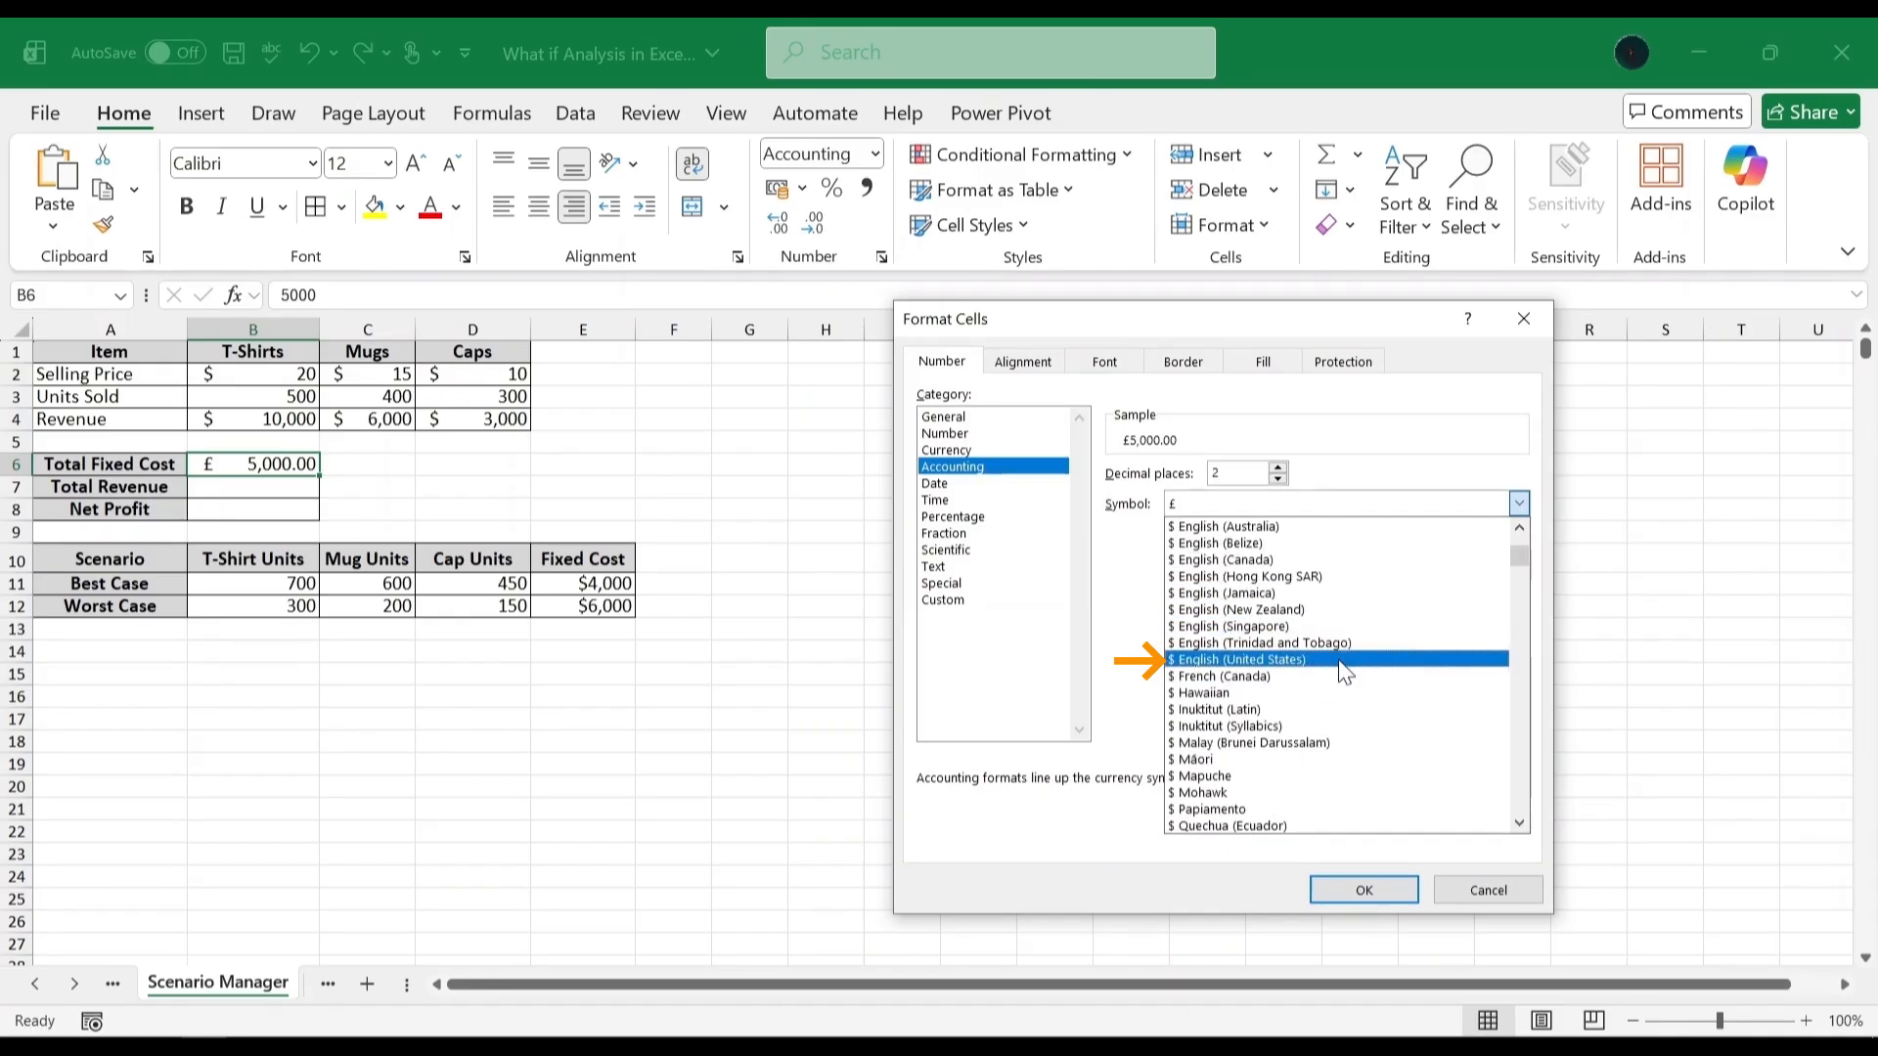
{"action": "left_click", "coordinate": [1340, 662]}
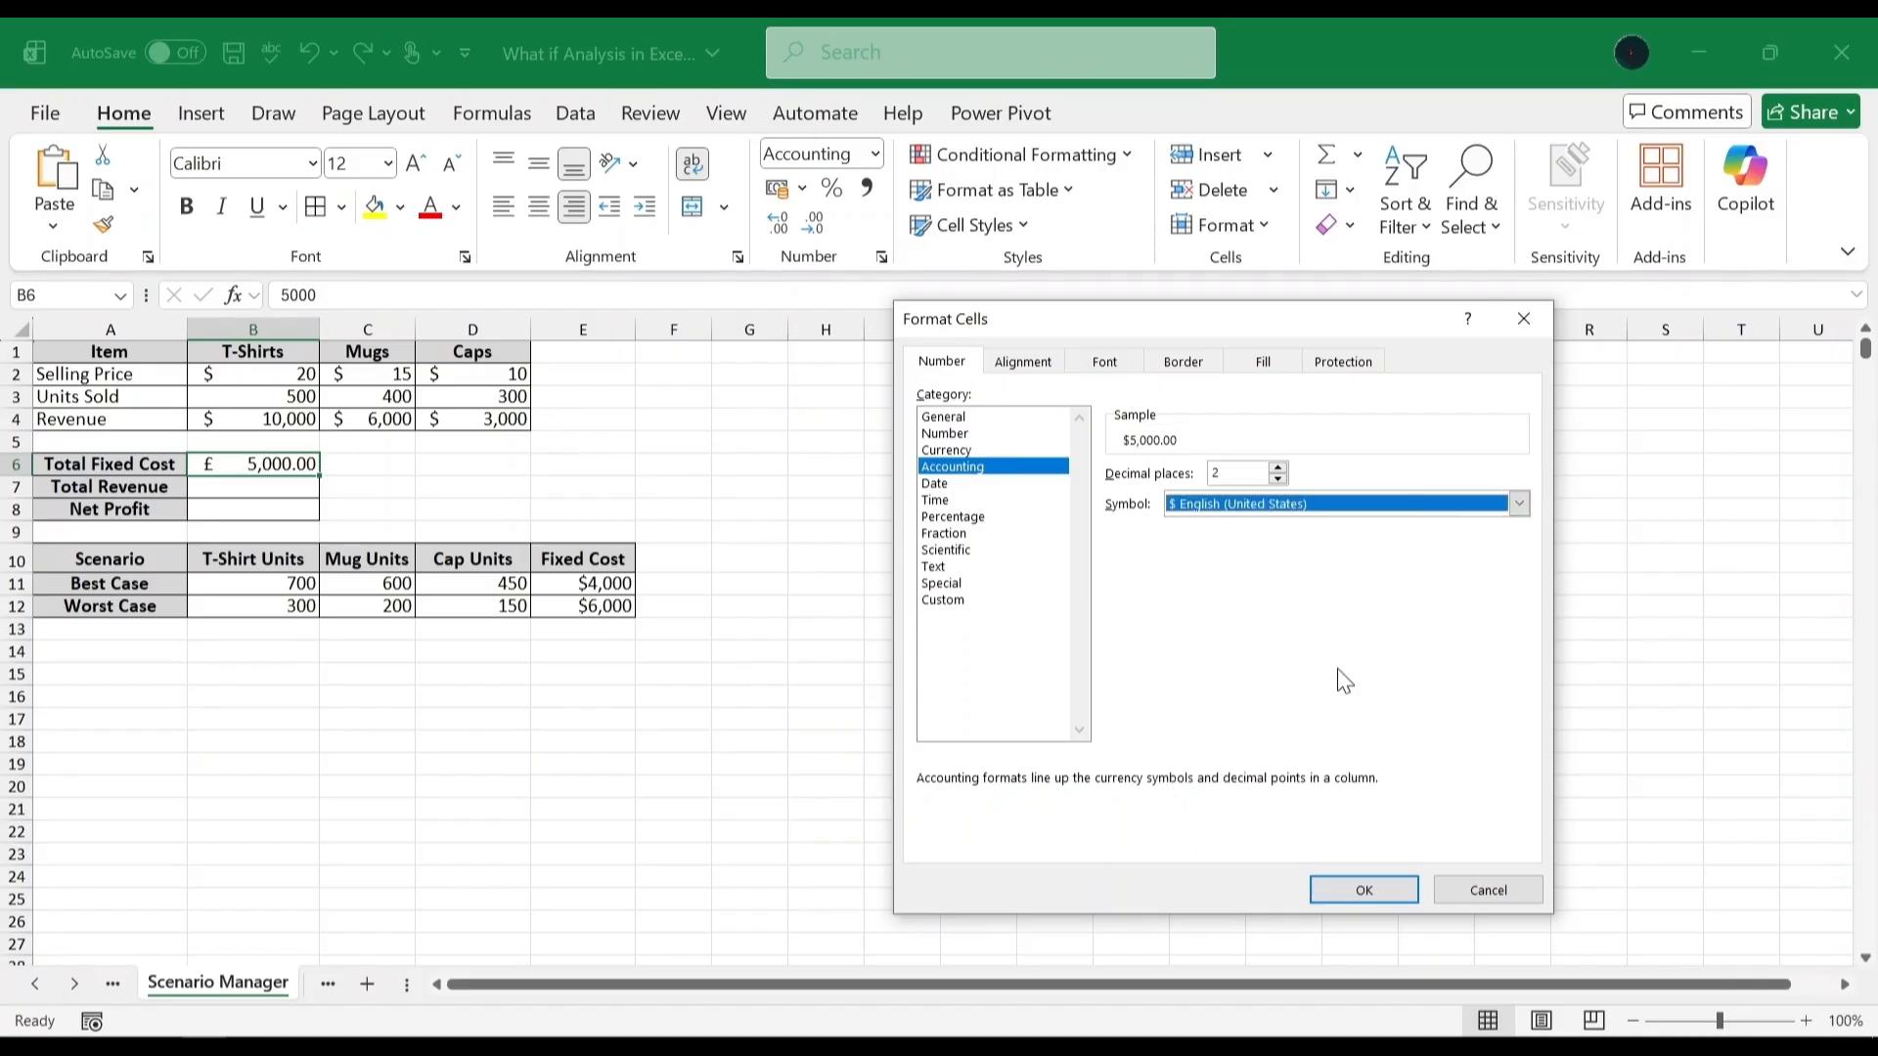
{"action": "left_click", "coordinate": [1364, 888]}
Calculate Total Revenue in B7 by adding the T-Shirts, Mugs and Caps revenues with =B4+C4+D4.
{"action": "left_click", "coordinate": [299, 487]}
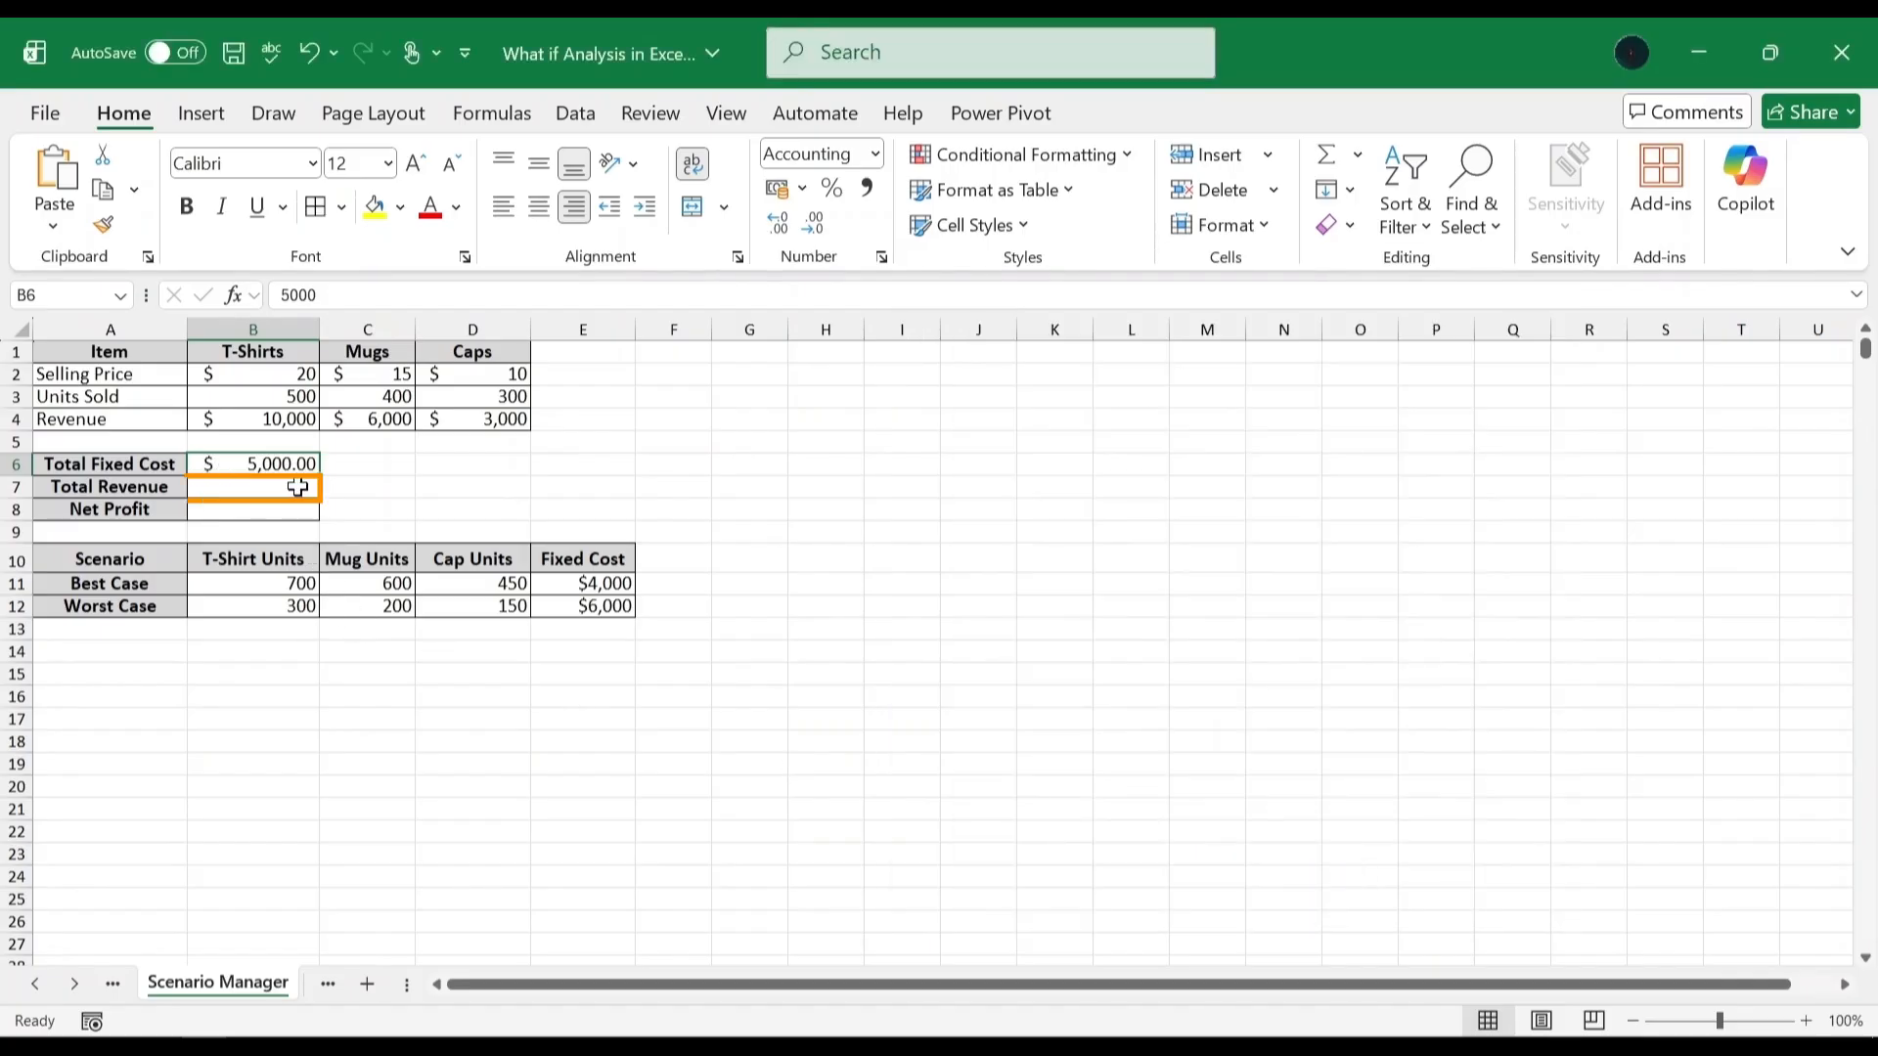
{"action": "left_click", "coordinate": [350, 295]}
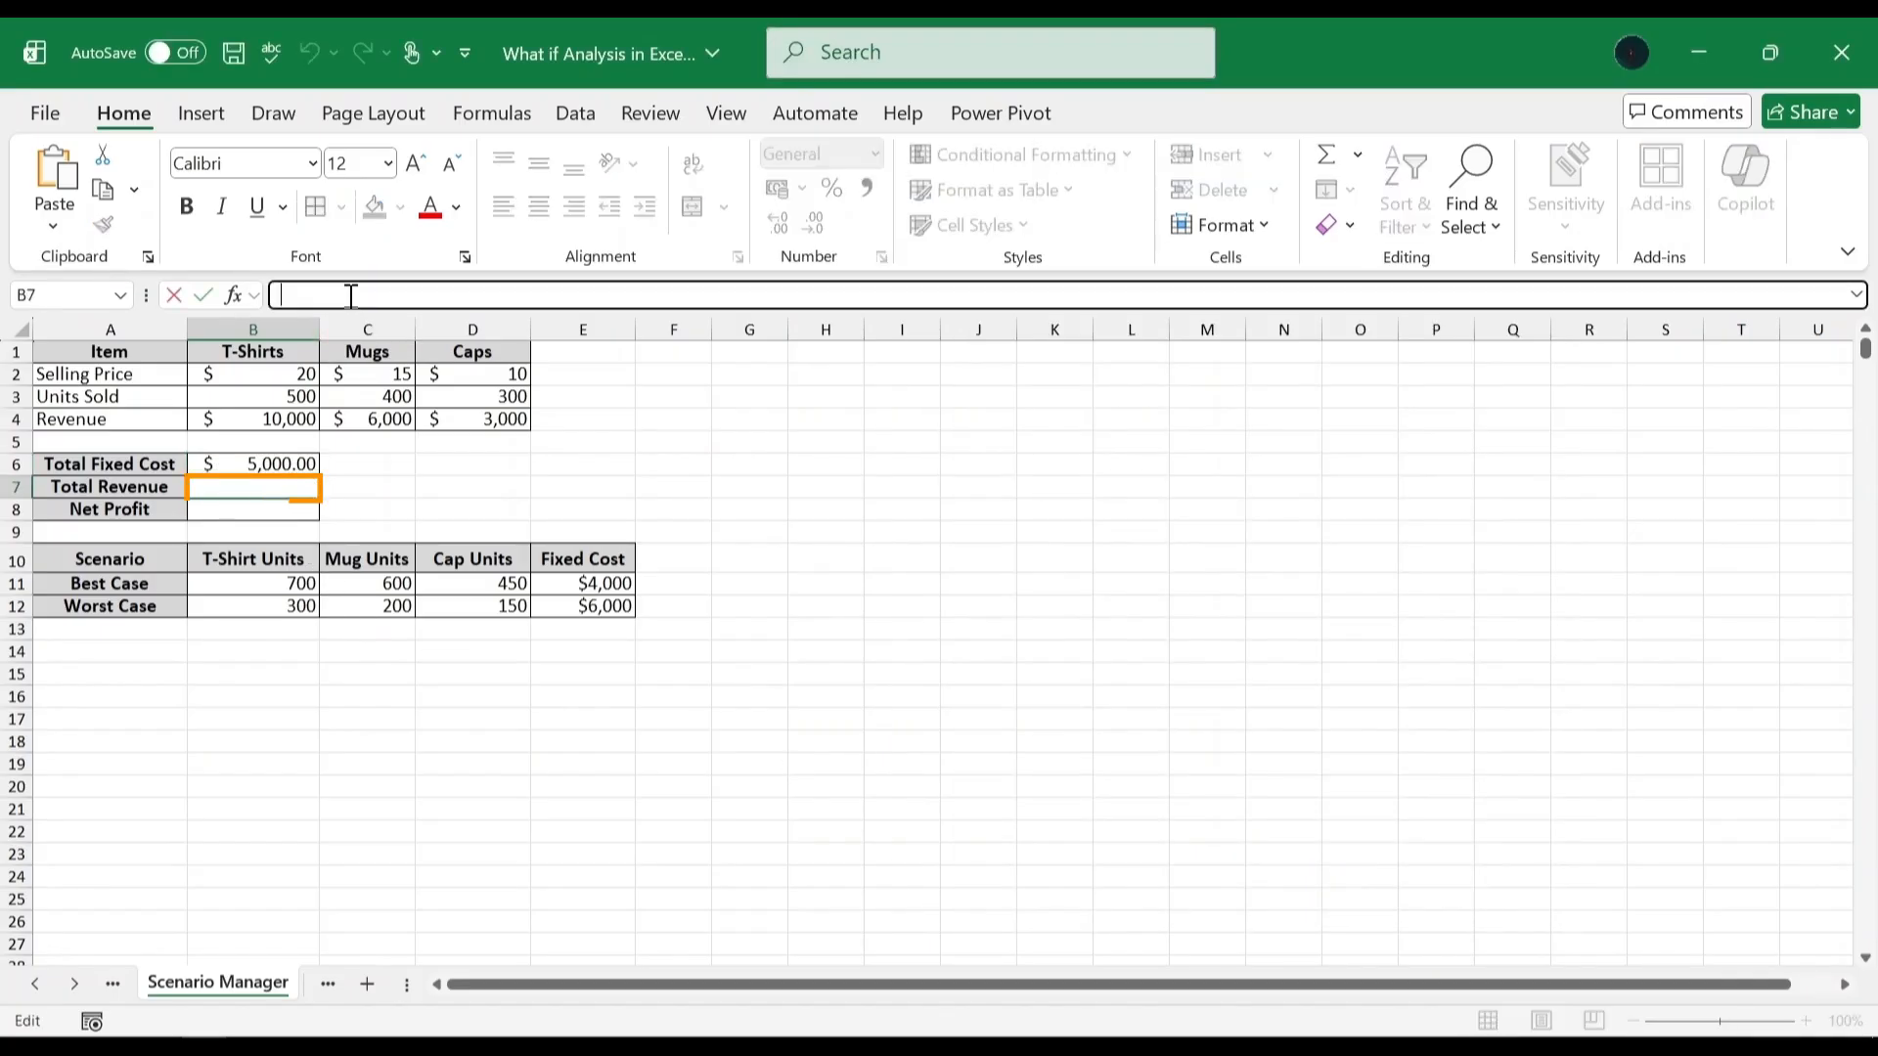
{"action": "type", "text": "="}
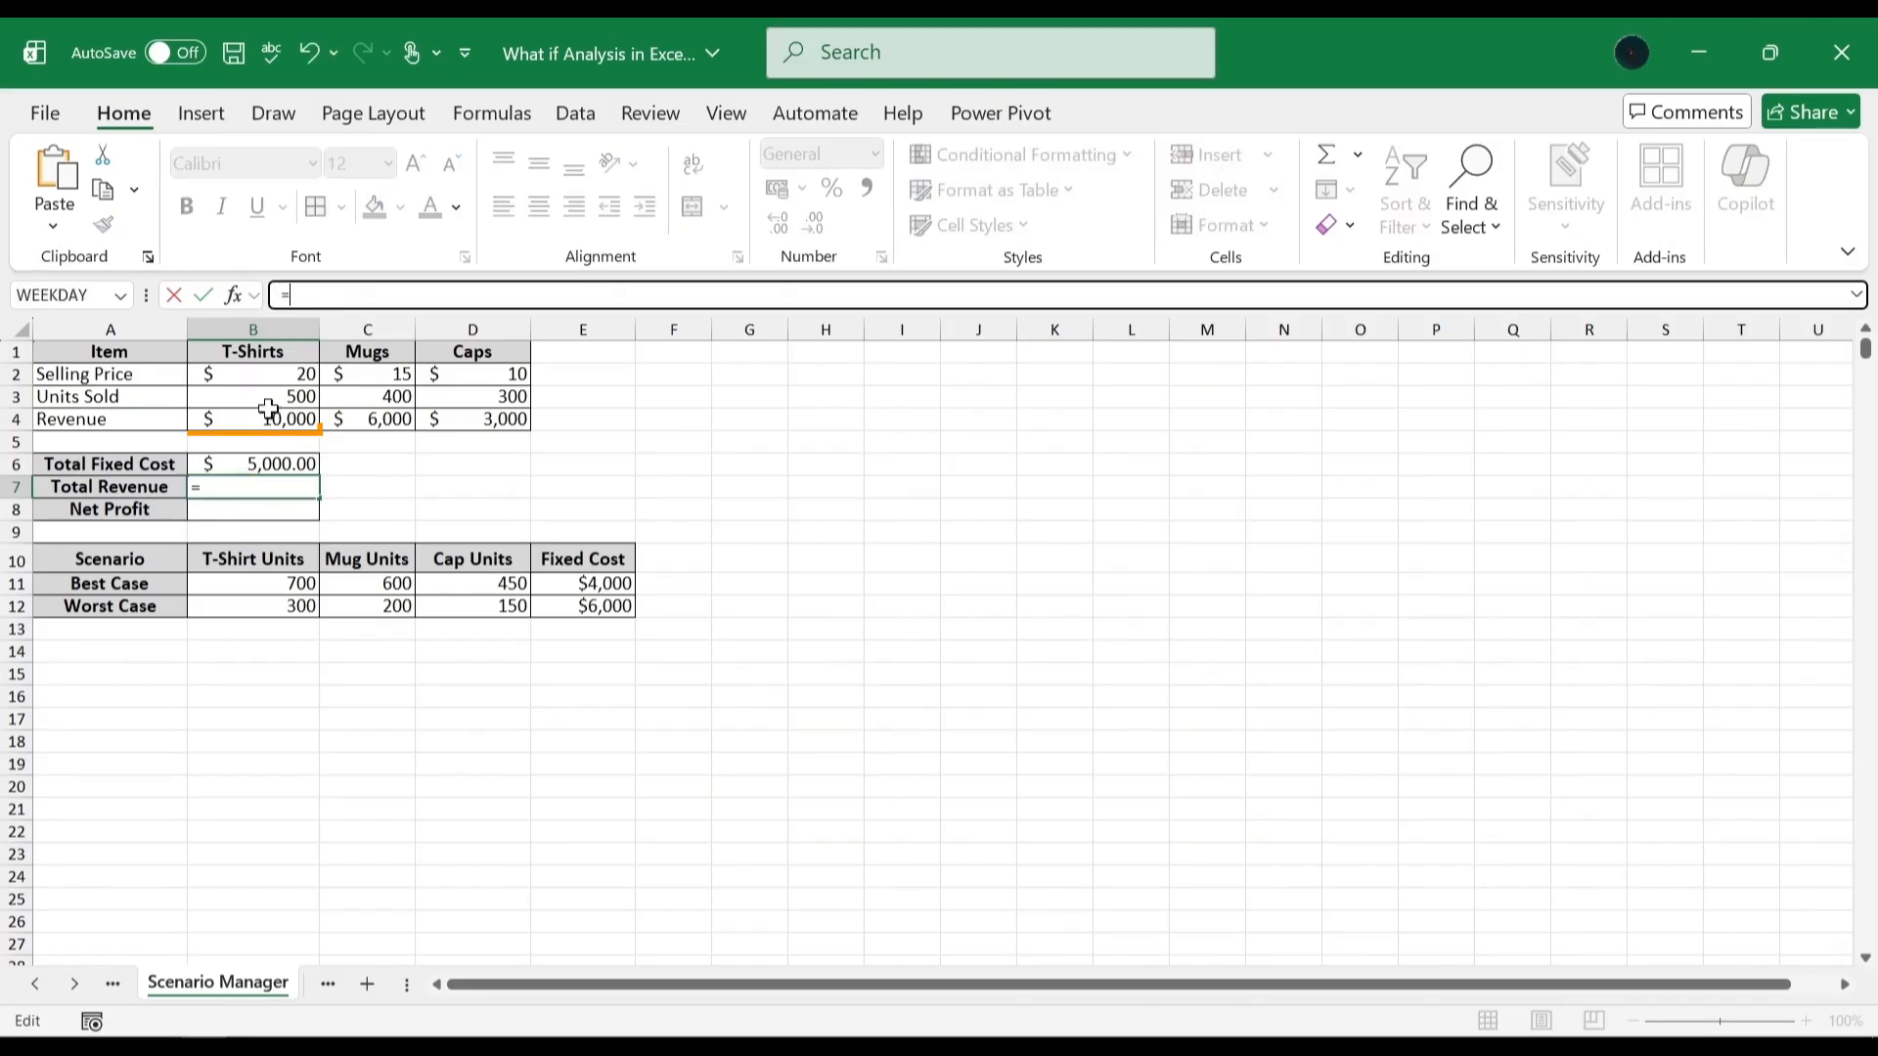
{"action": "left_click", "coordinate": [267, 419]}
{"action": "type", "text": "+"}
{"action": "left_click", "coordinate": [342, 418]}
{"action": "type", "text": "+"}
{"action": "left_click", "coordinate": [455, 418]}
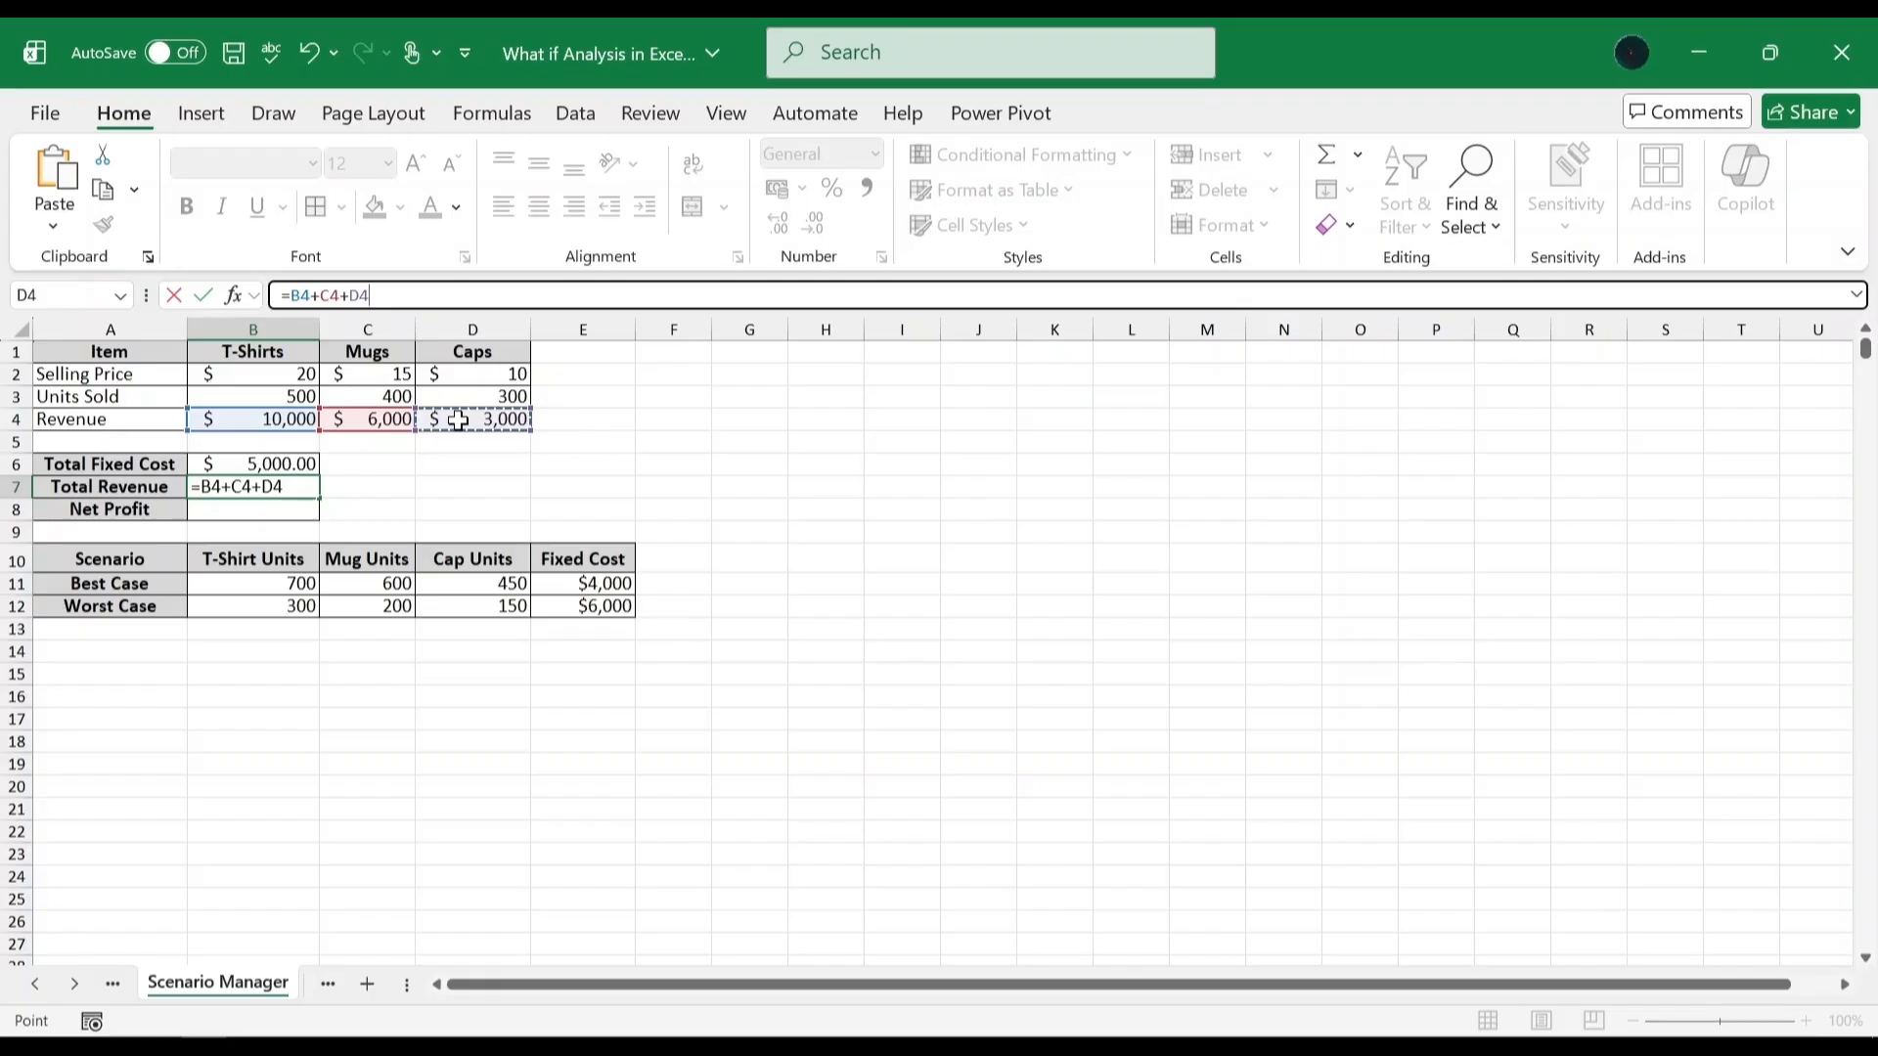
{"action": "key", "text": "Return"}
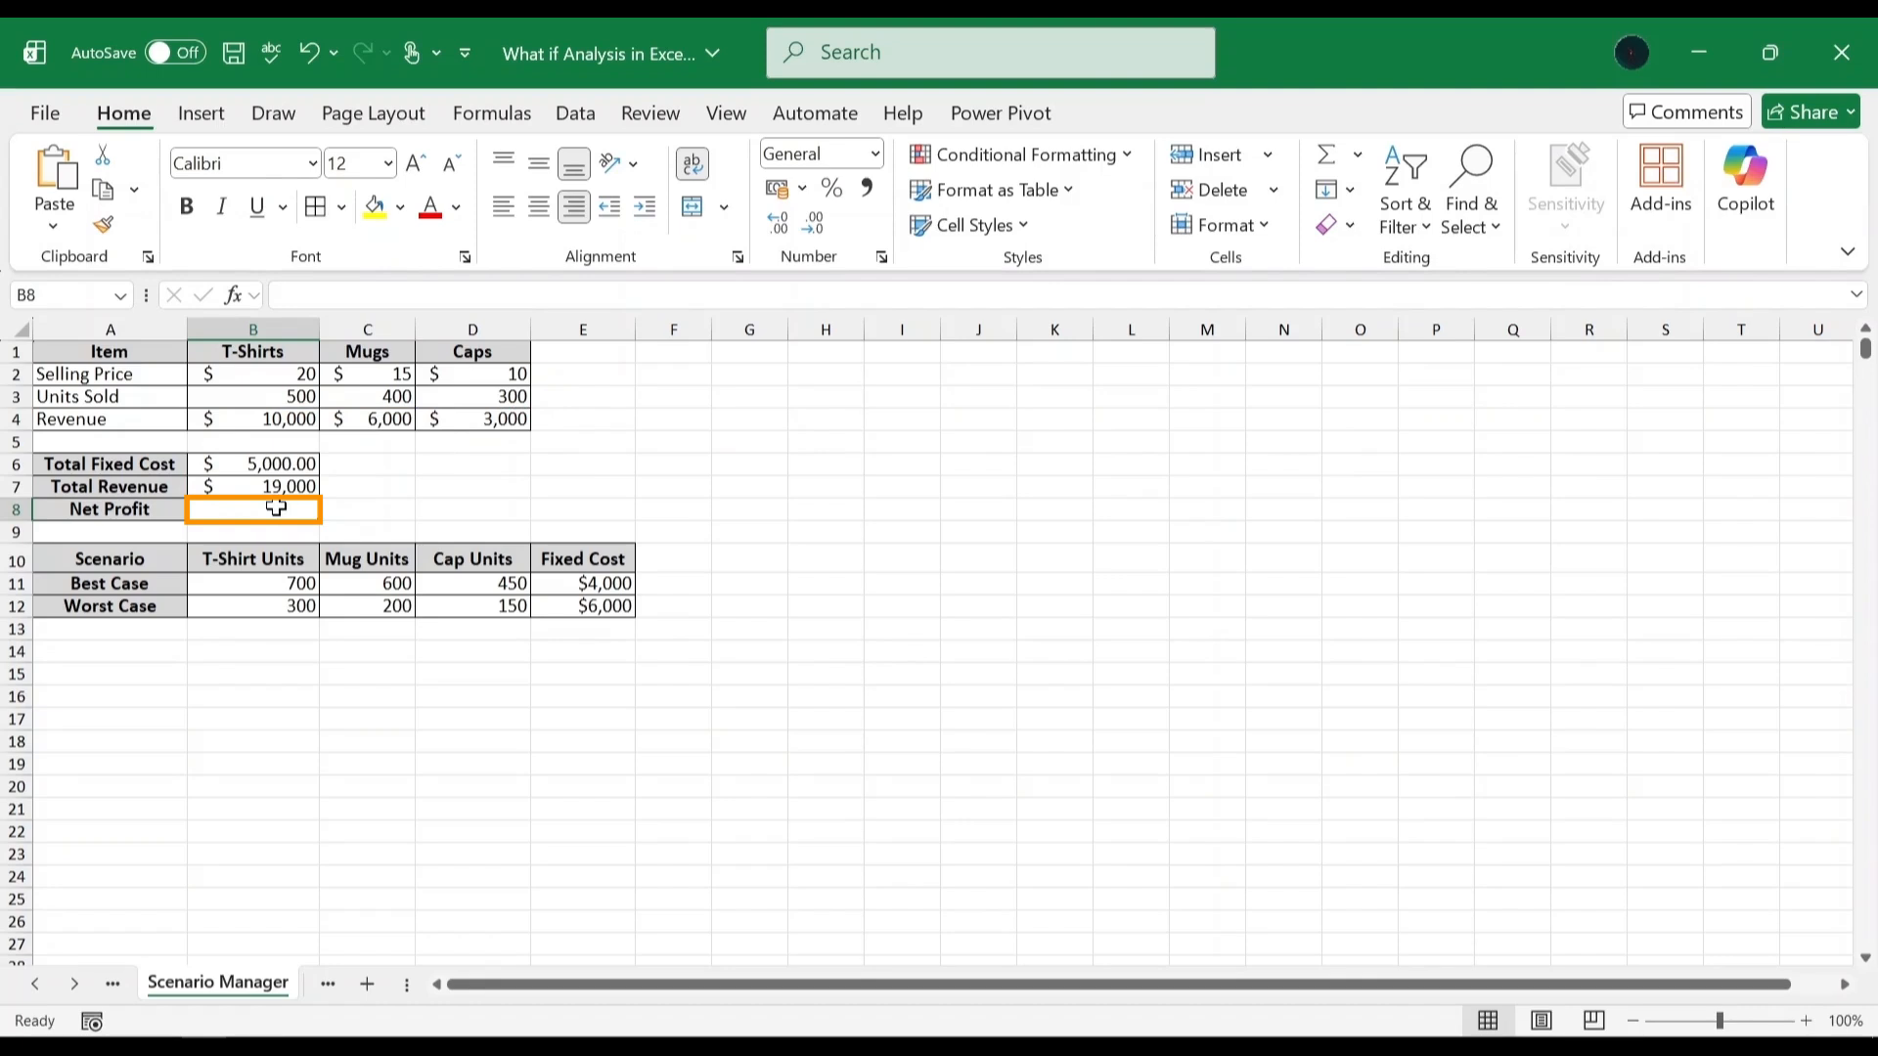
Calculate Net Profit in B8 by subtracting total fixed cost from total revenue with =B7-B6.
{"action": "left_click", "coordinate": [335, 303]}
{"action": "type", "text": "="}
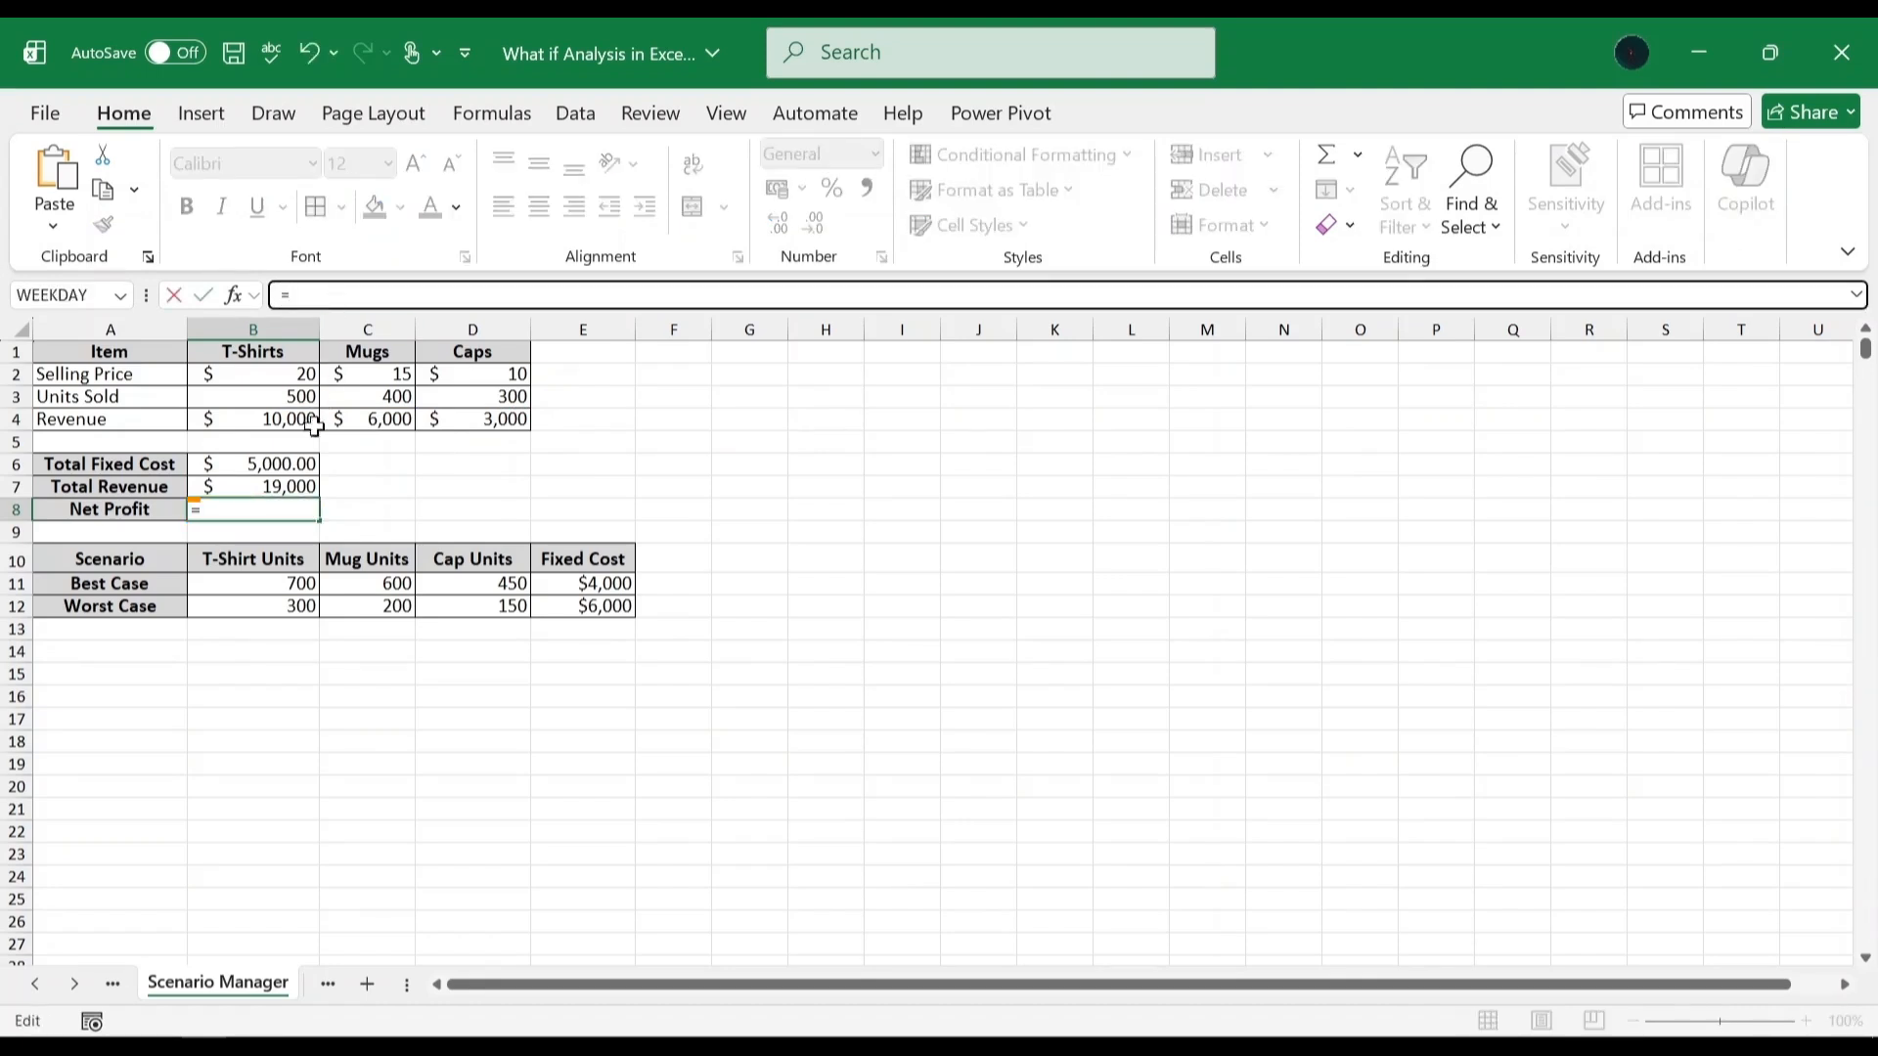
{"action": "left_click", "coordinate": [301, 485]}
{"action": "type", "text": "-"}
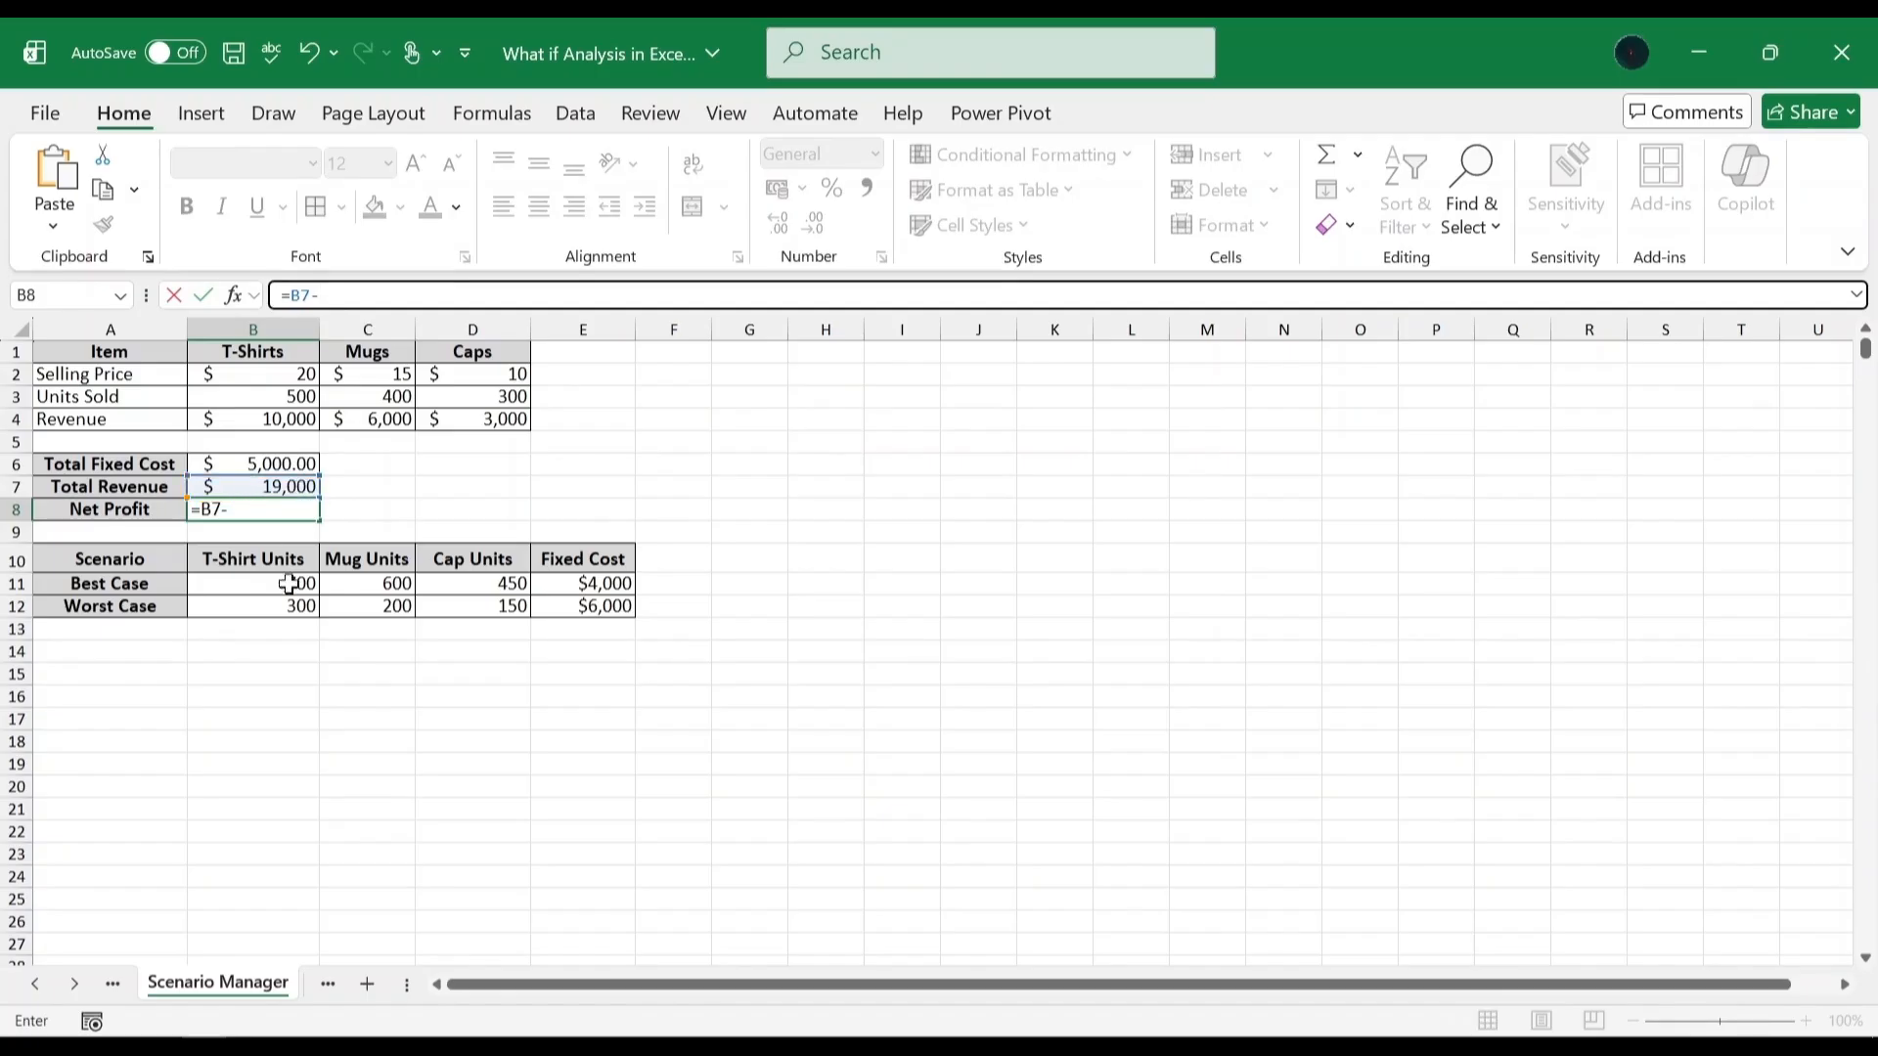
{"action": "left_click", "coordinate": [281, 462]}
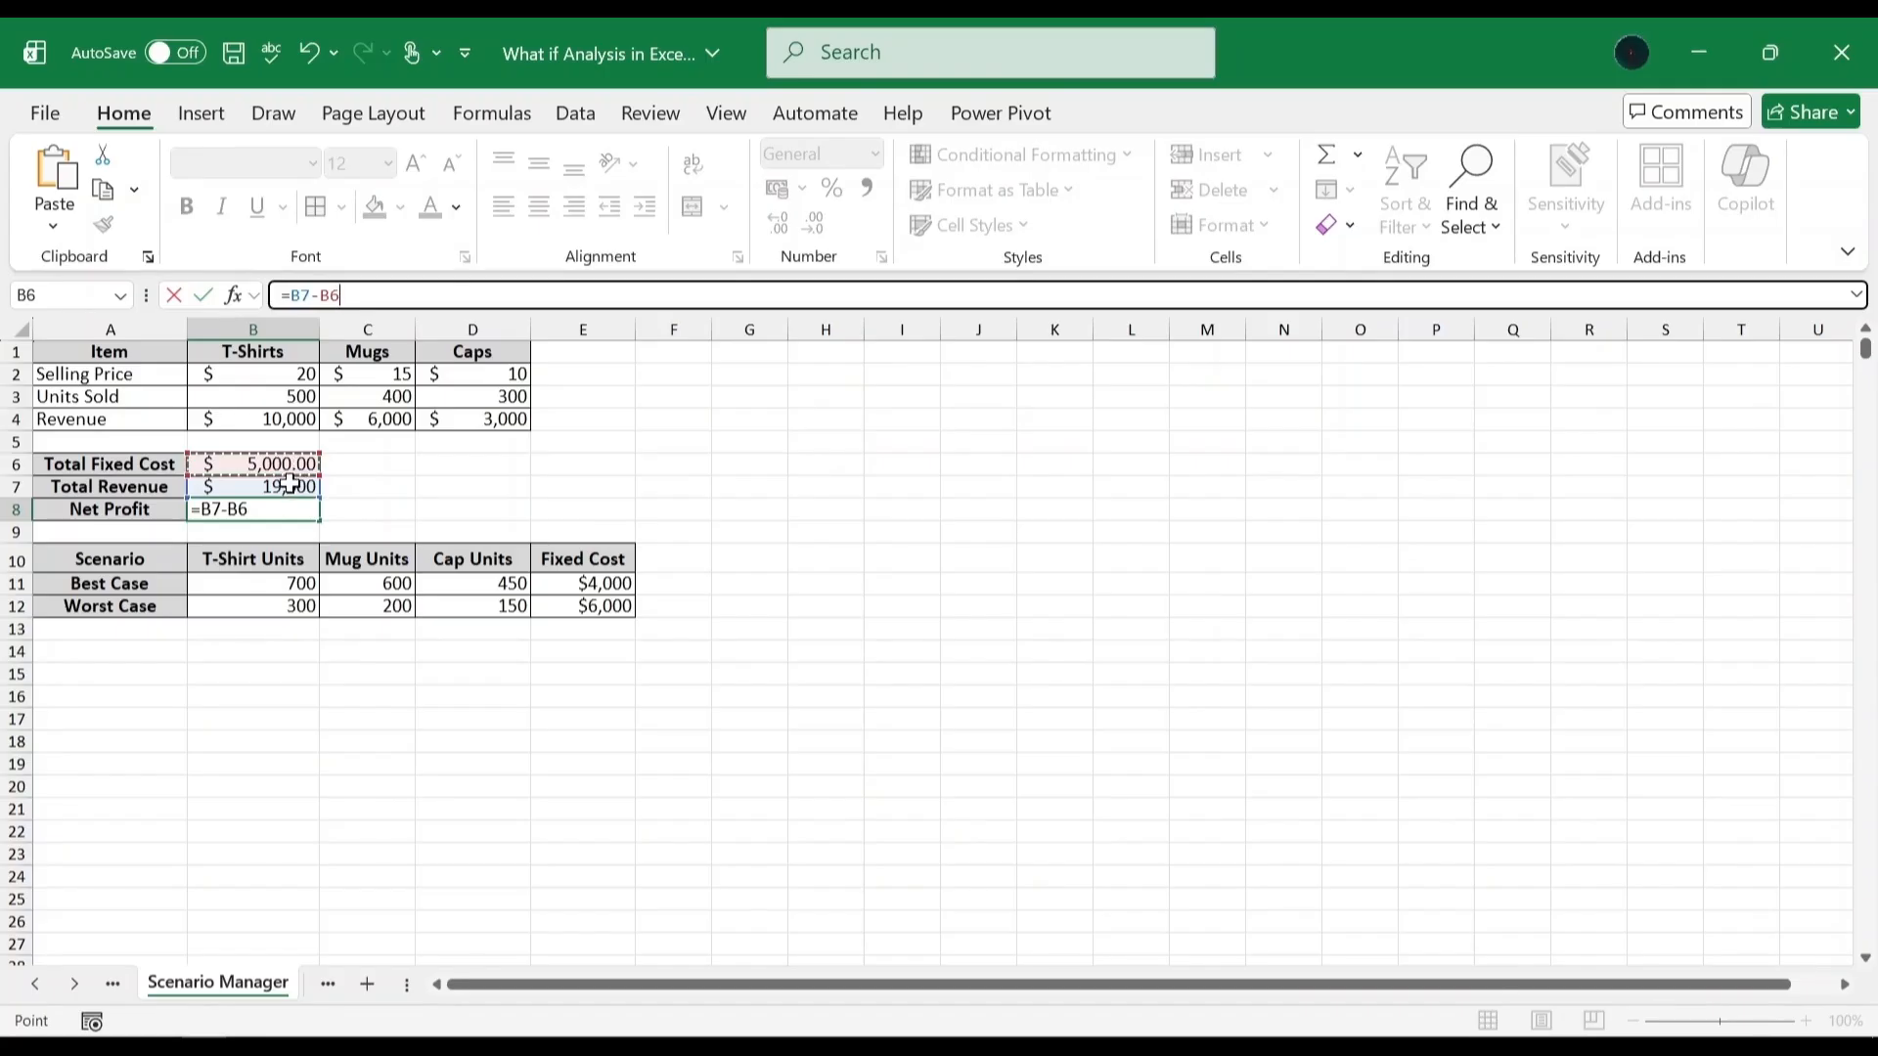
{"action": "key", "text": "Return"}
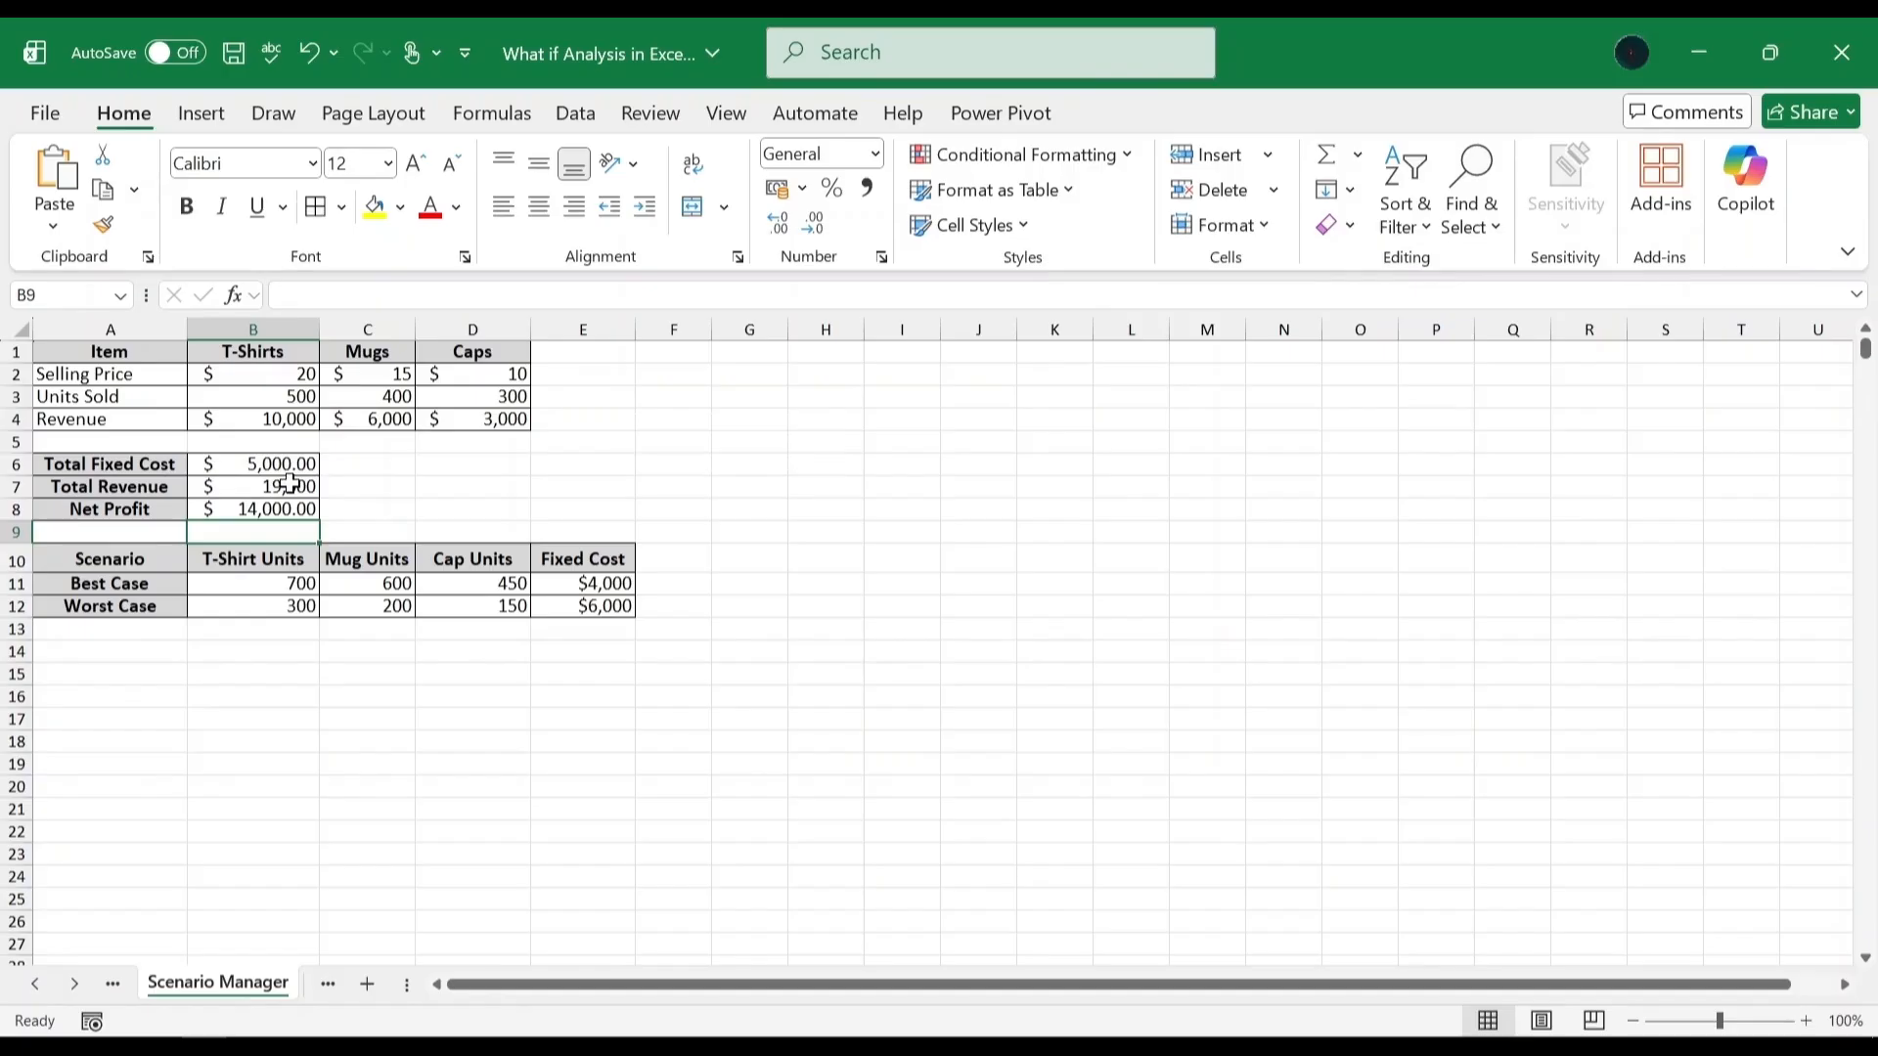
Add a new scenario in Scenario Manager and name it Best Case.
{"action": "left_click", "coordinate": [587, 125]}
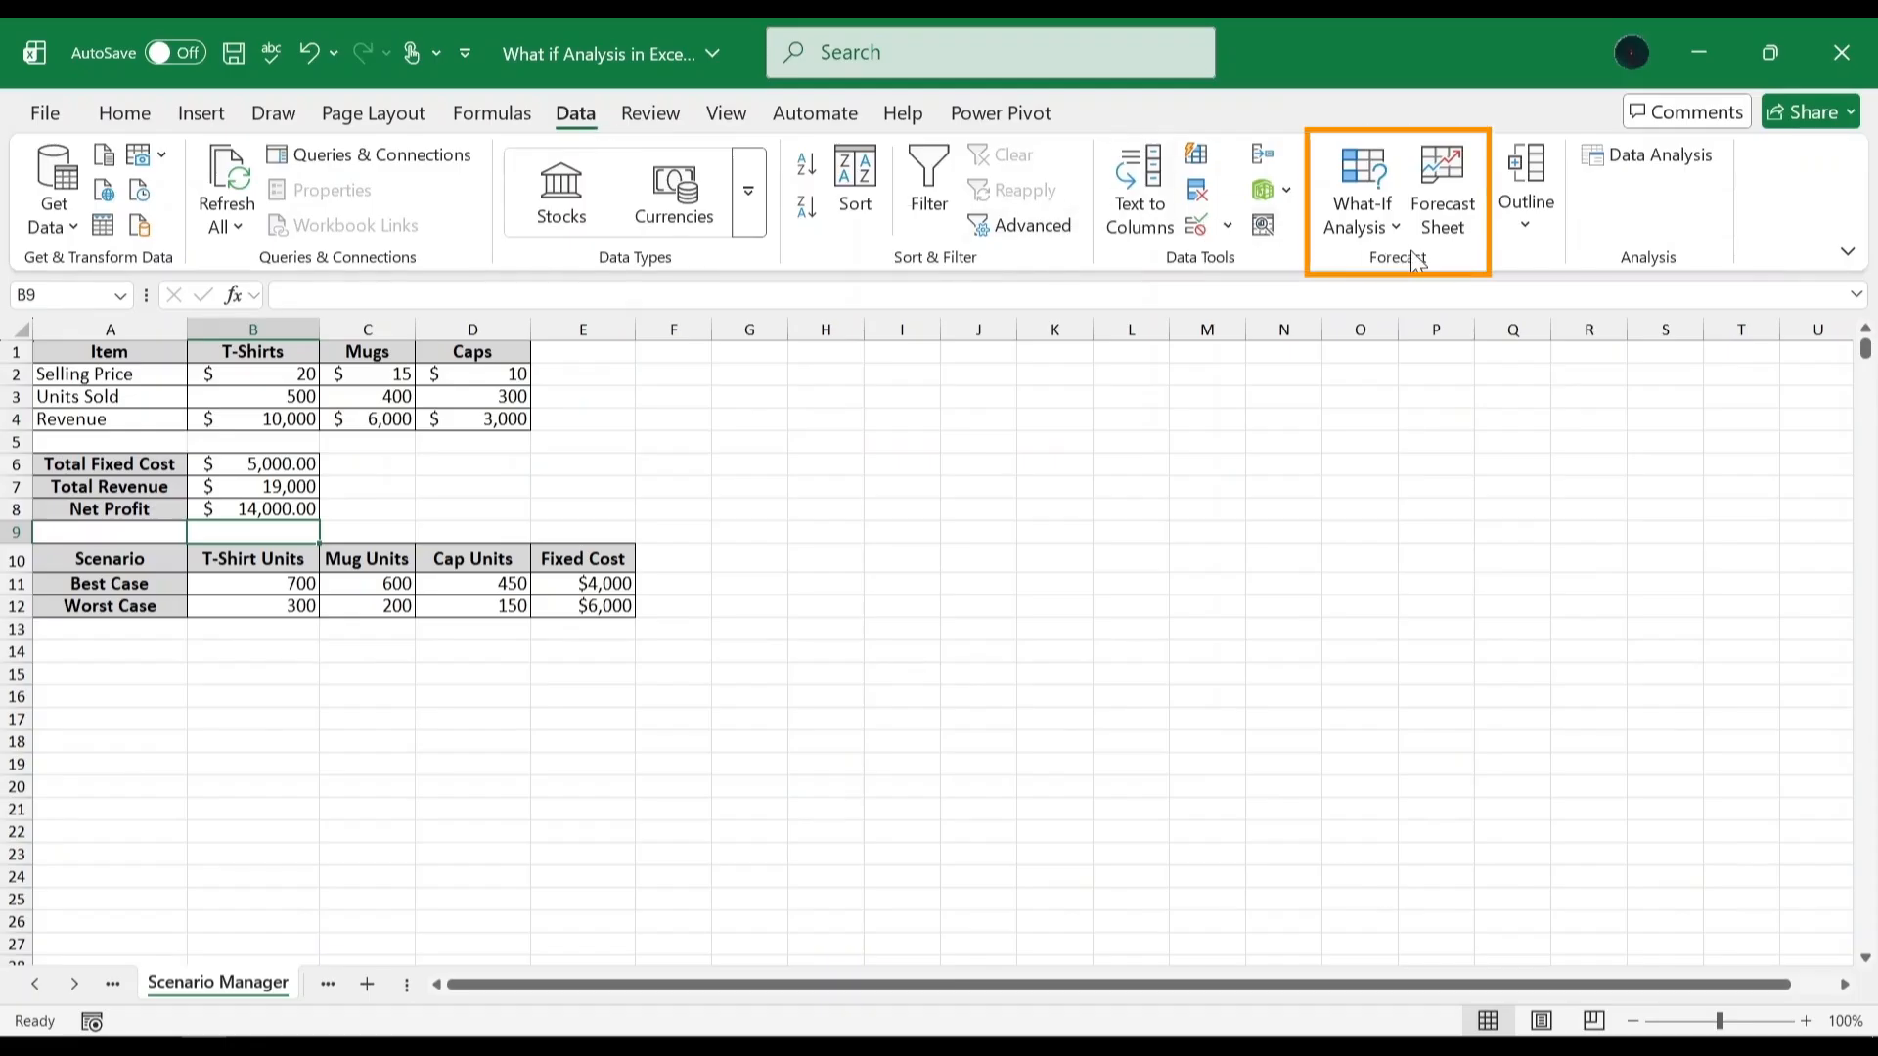
{"action": "left_click", "coordinate": [1366, 206]}
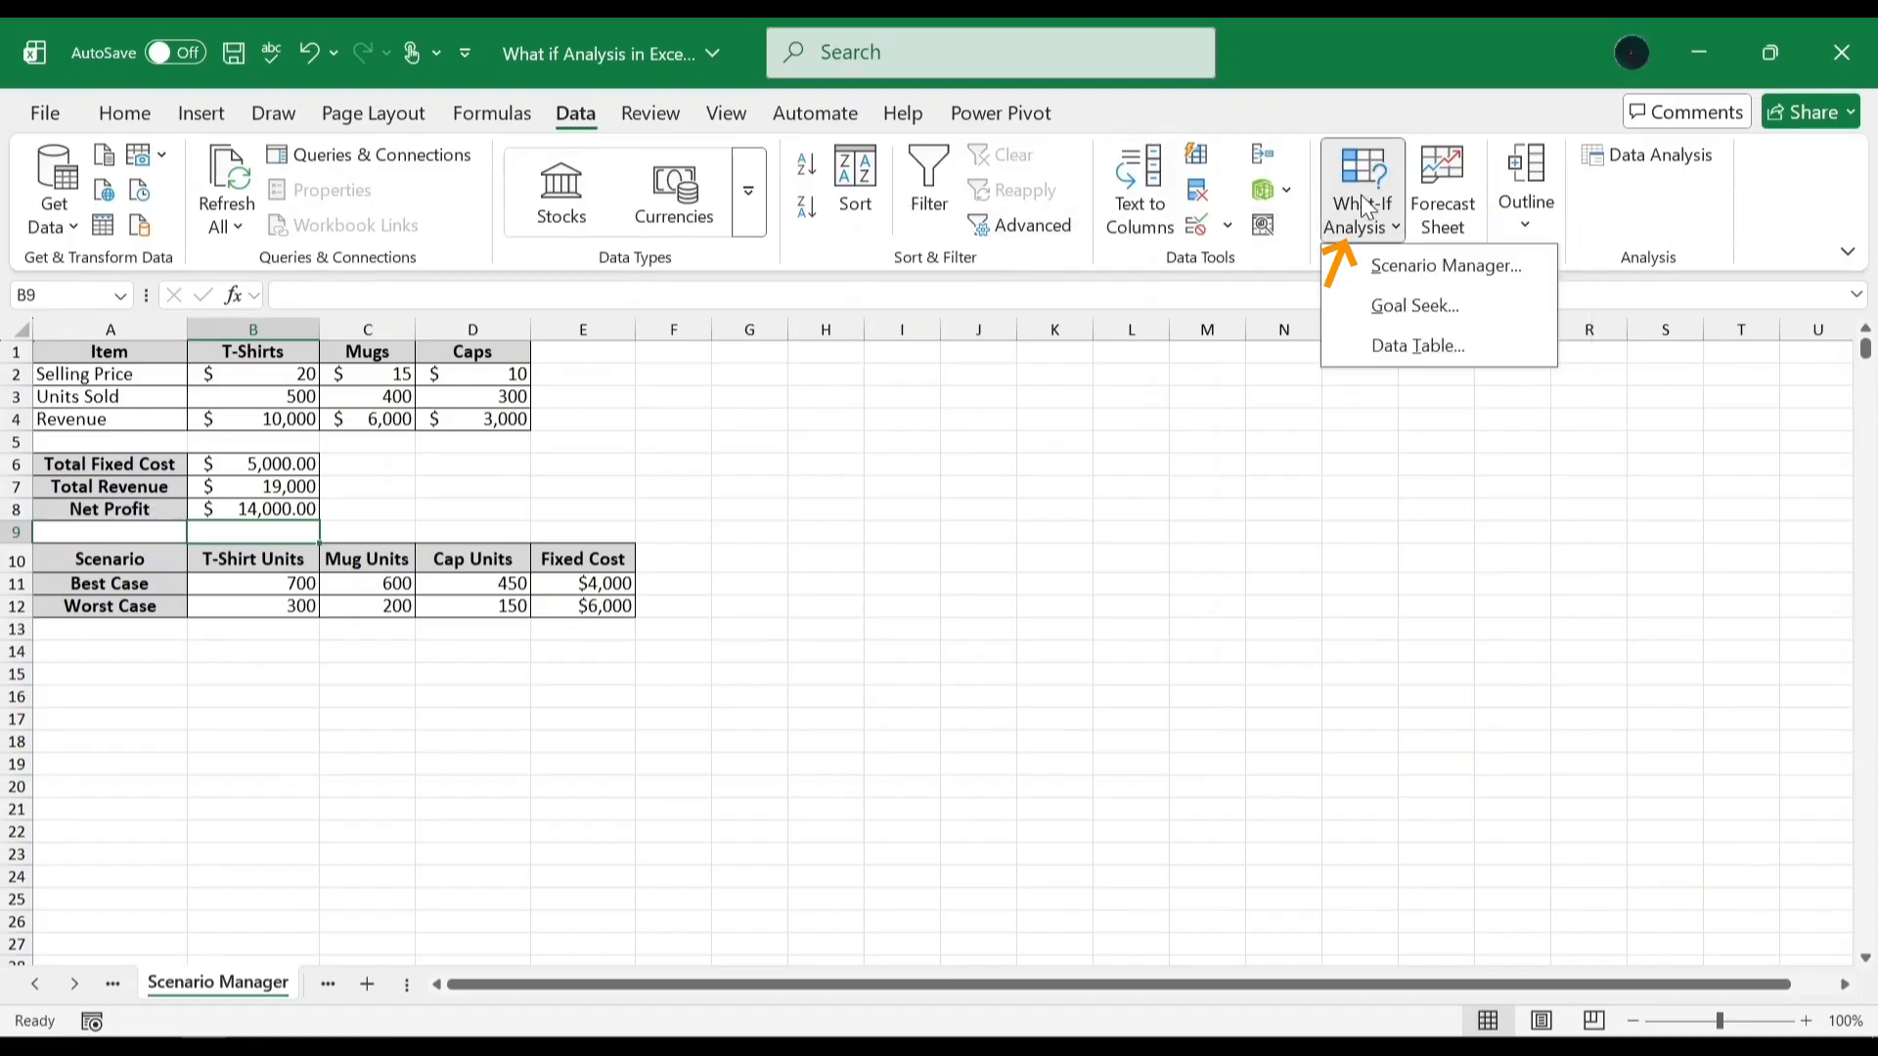
{"action": "left_click", "coordinate": [1383, 269]}
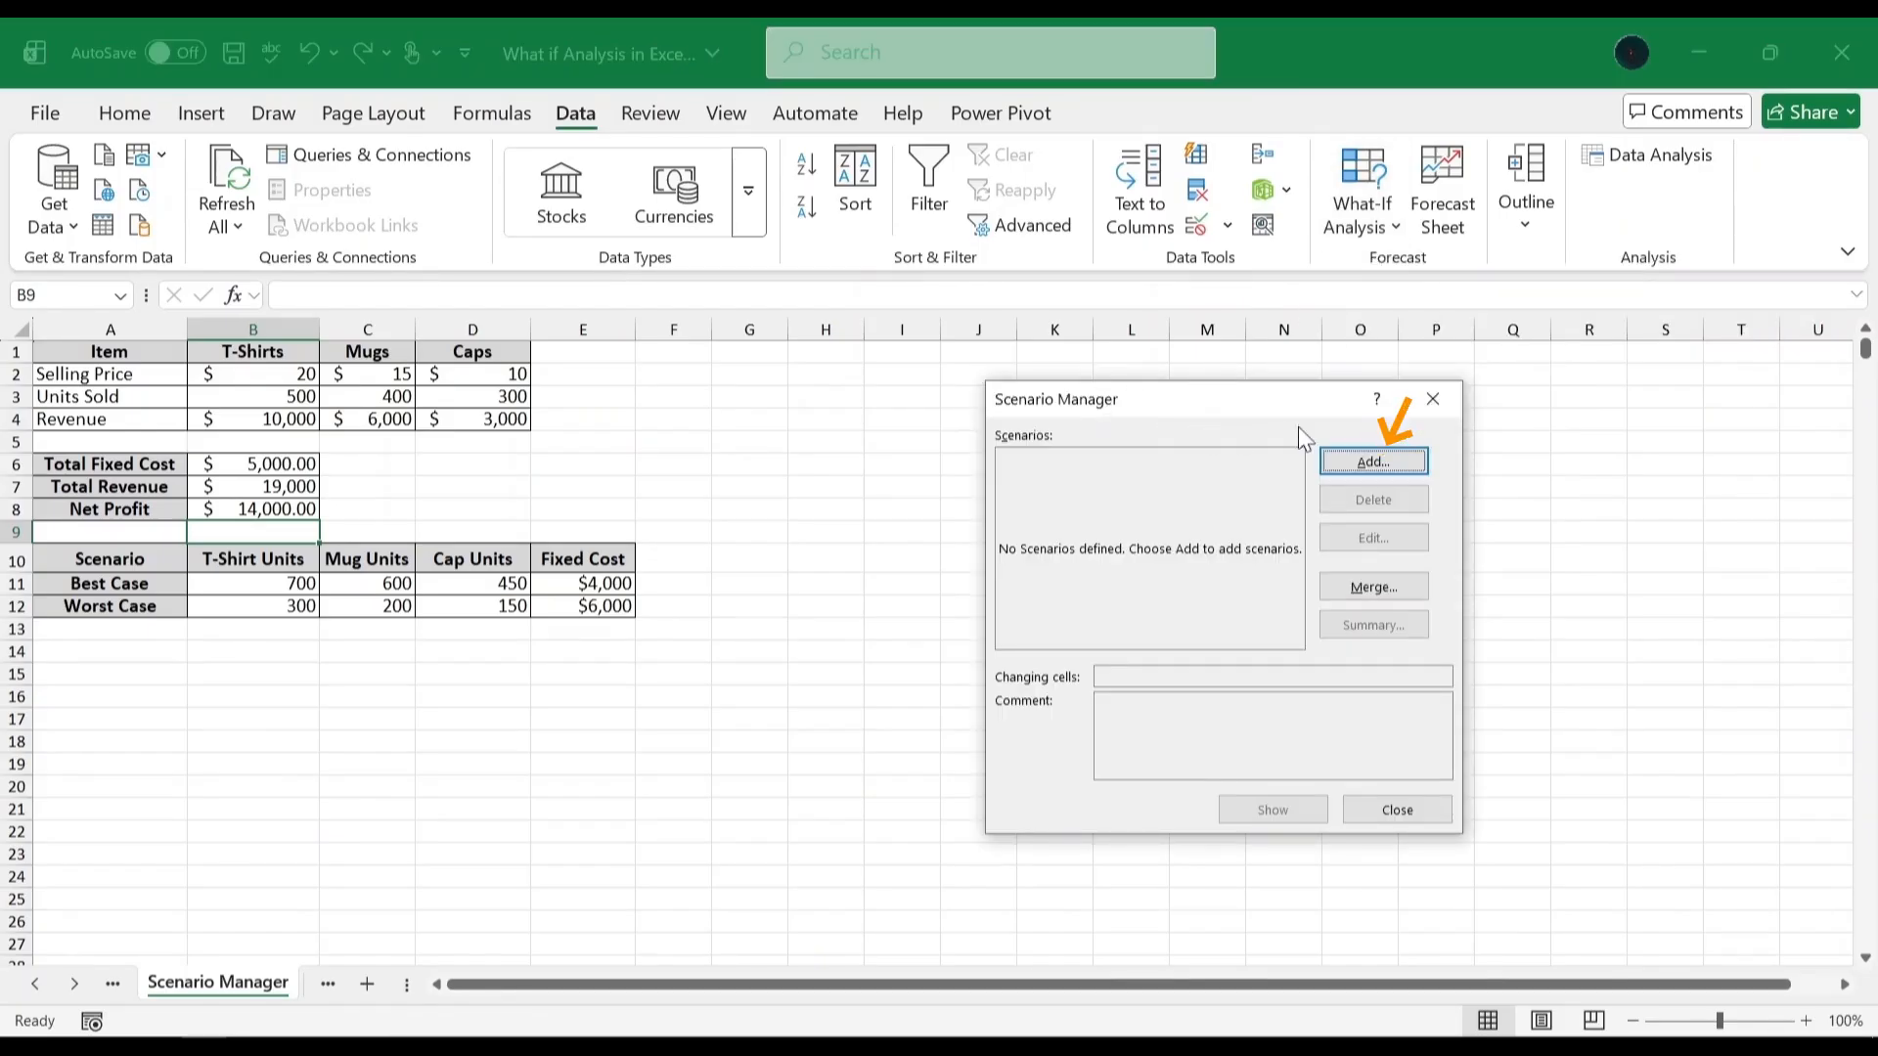
{"action": "left_click", "coordinate": [1368, 463]}
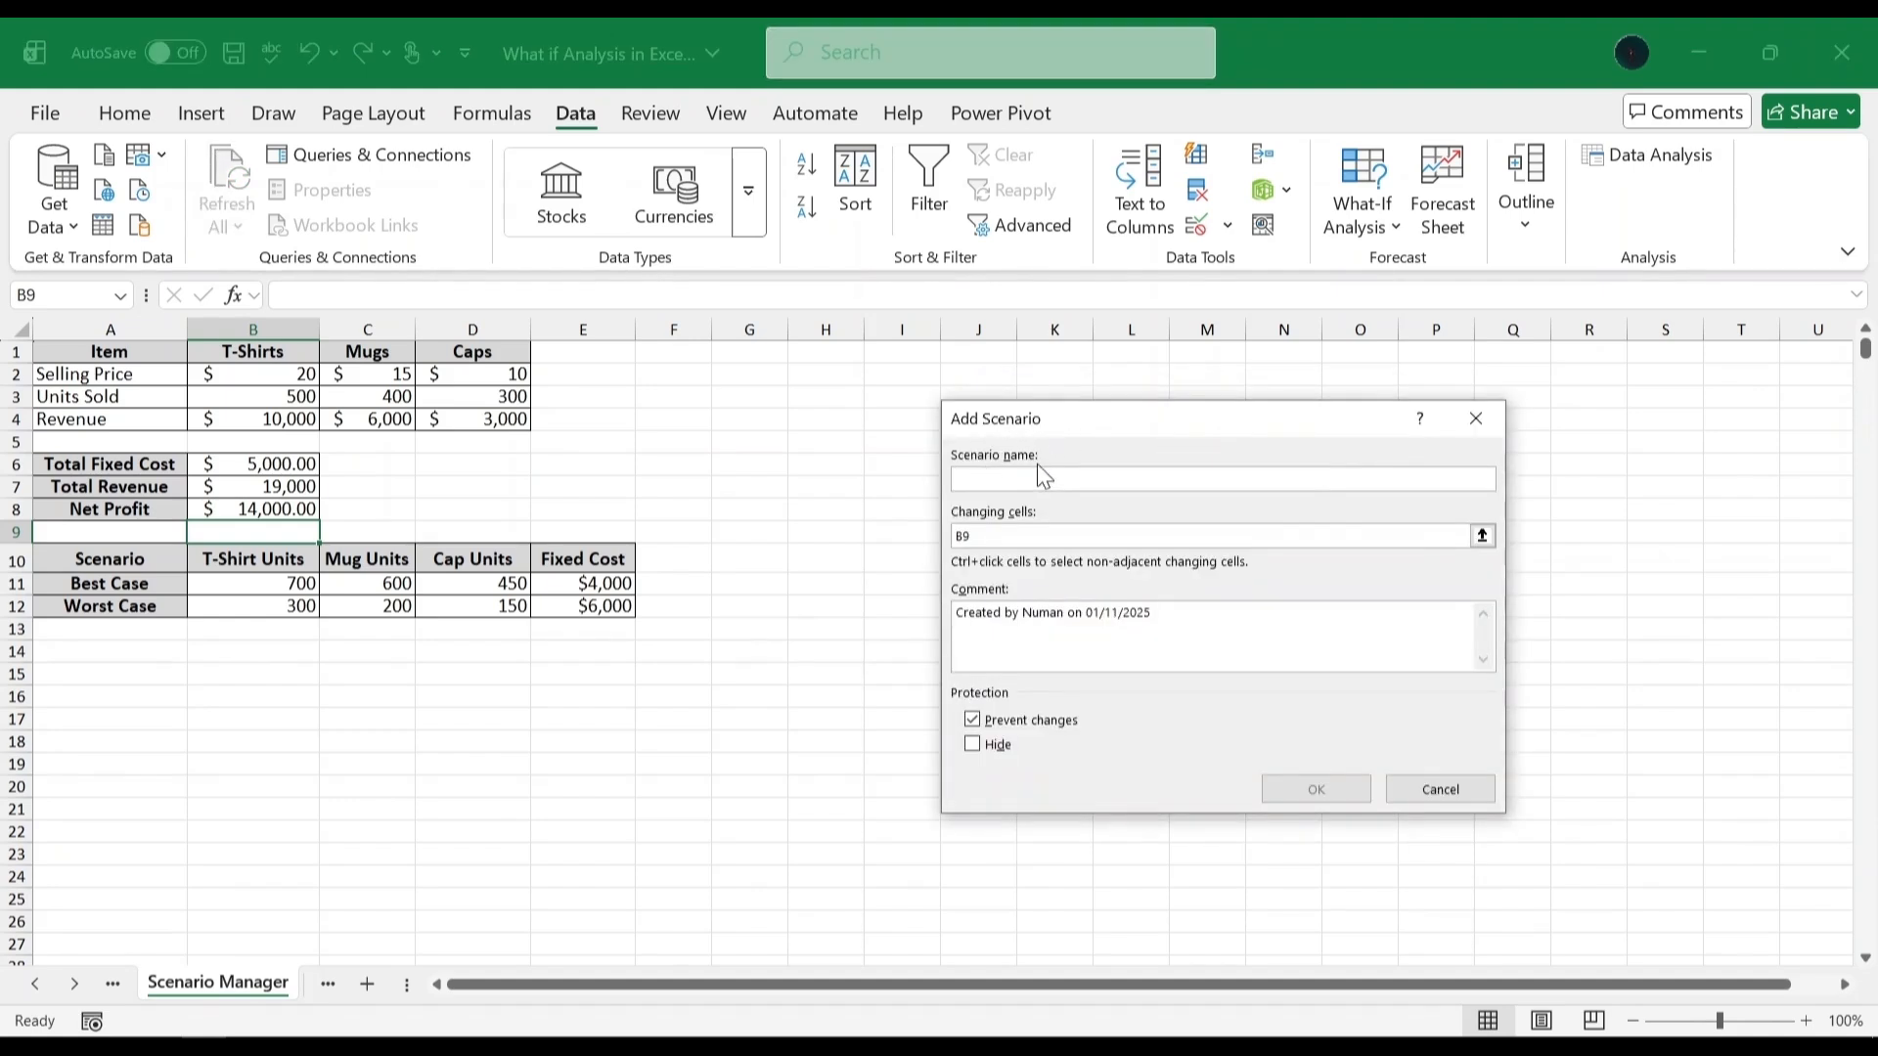
{"action": "type", "text": "Best Case"}
Set the Best Case scenario's changing cells to the units sold in B3:D3 and the fixed cost in B6.
{"action": "left_click", "coordinate": [1009, 537]}
{"action": "key", "text": "BackSpace"}
{"action": "key", "text": "BackSpace"}
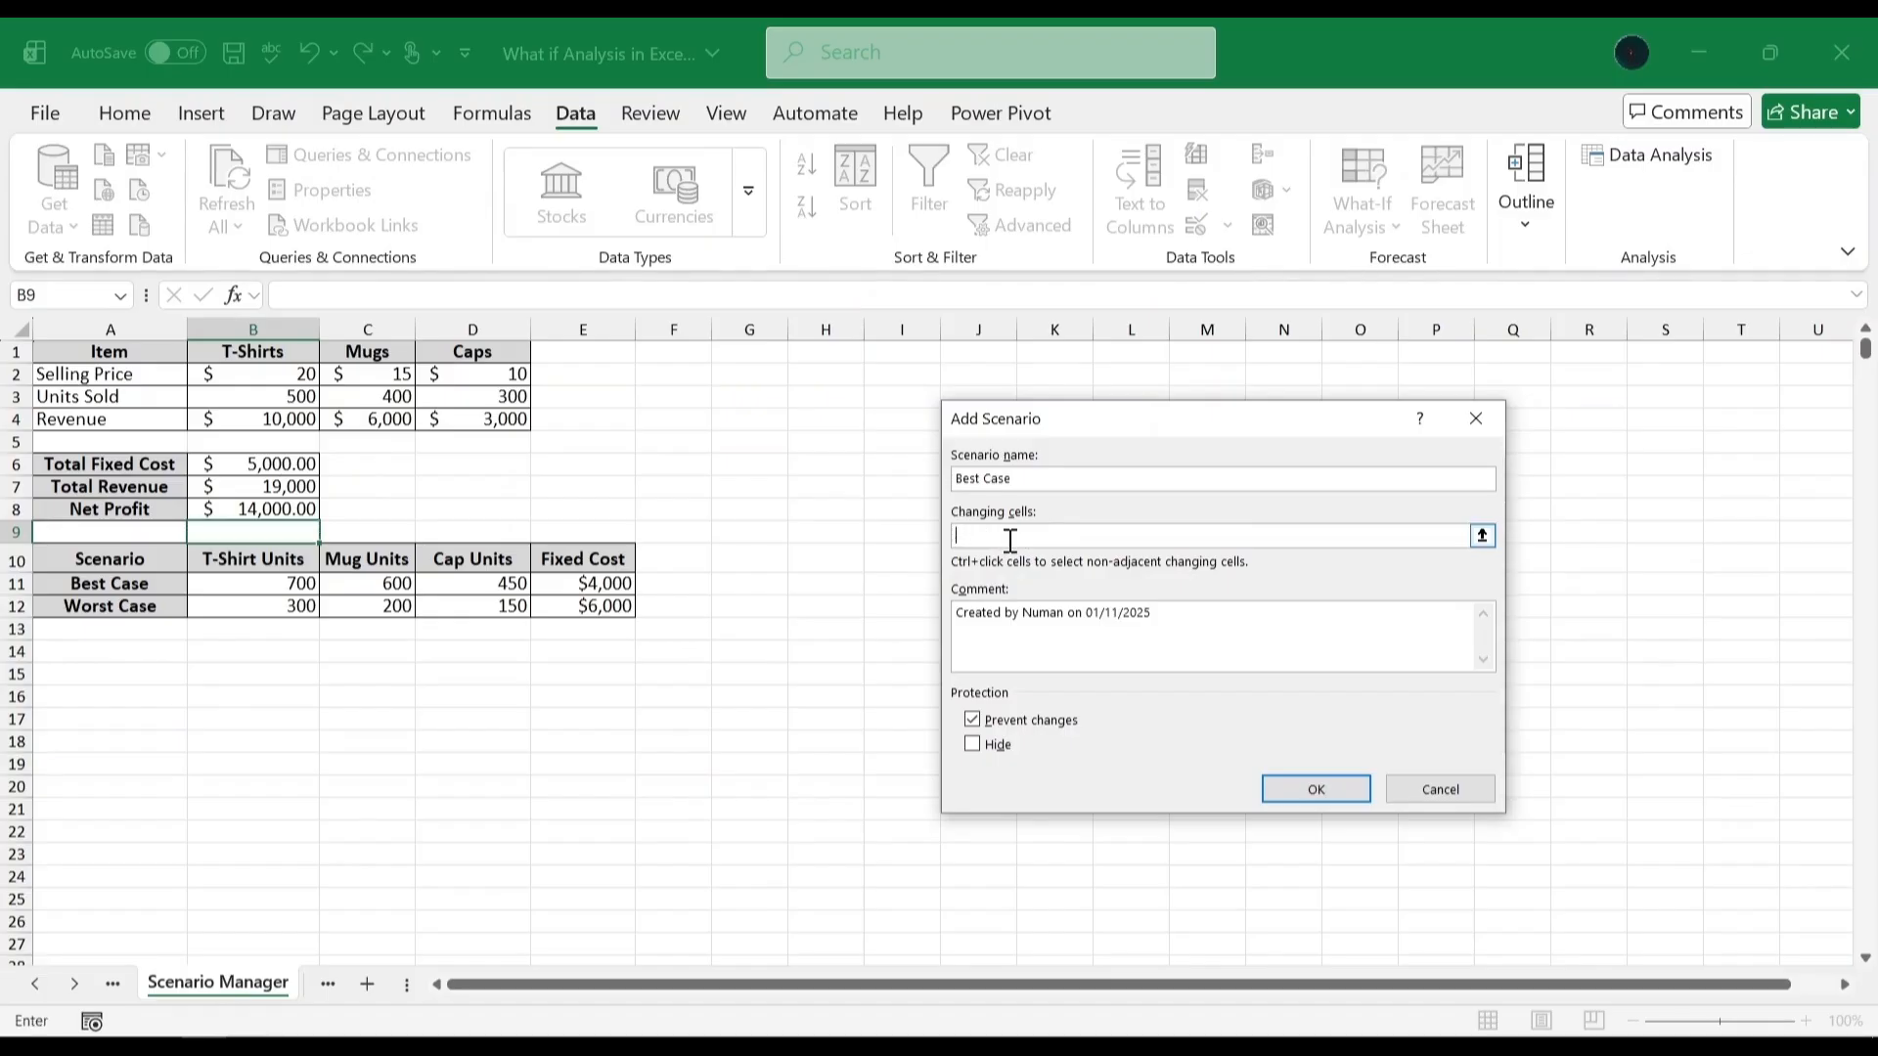
{"action": "left_click", "coordinate": [1482, 537]}
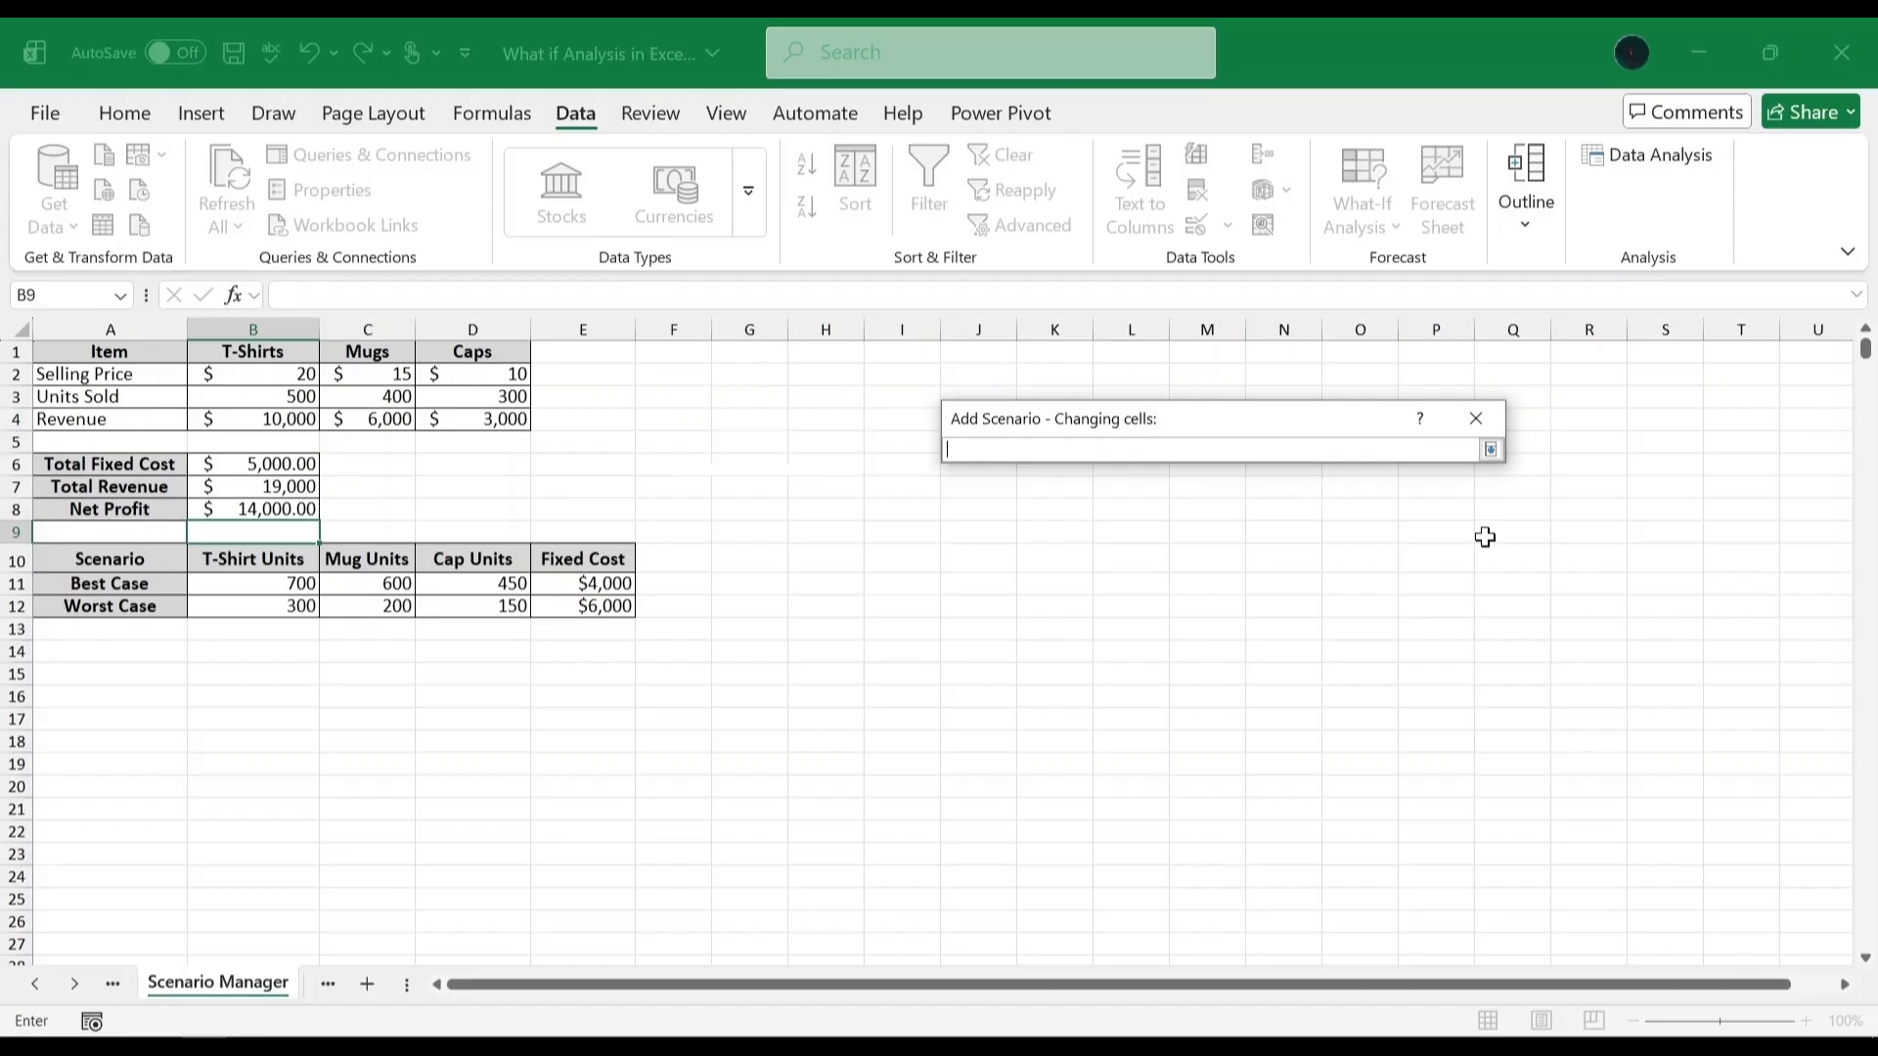
{"action": "key", "text": "ctrl"}
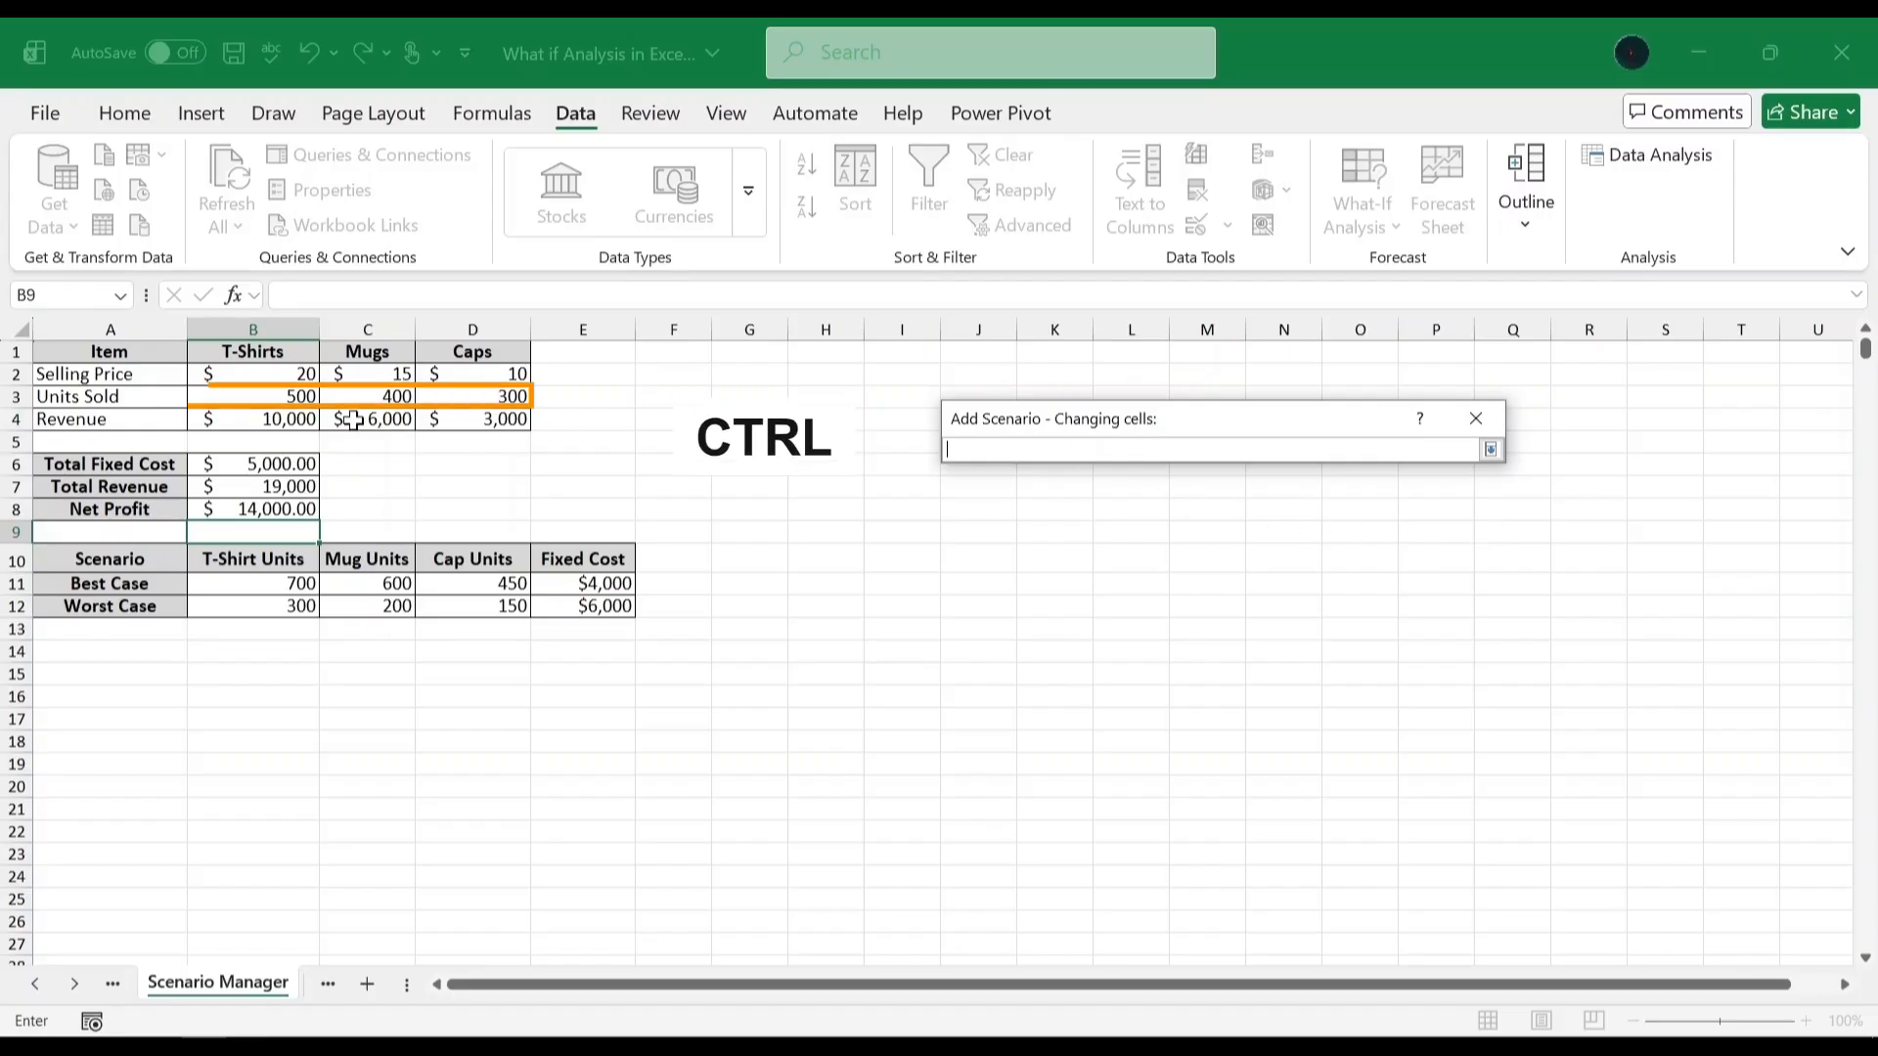
{"action": "left_click_drag", "start_coordinate": [259, 395], "coordinate": [473, 401]}
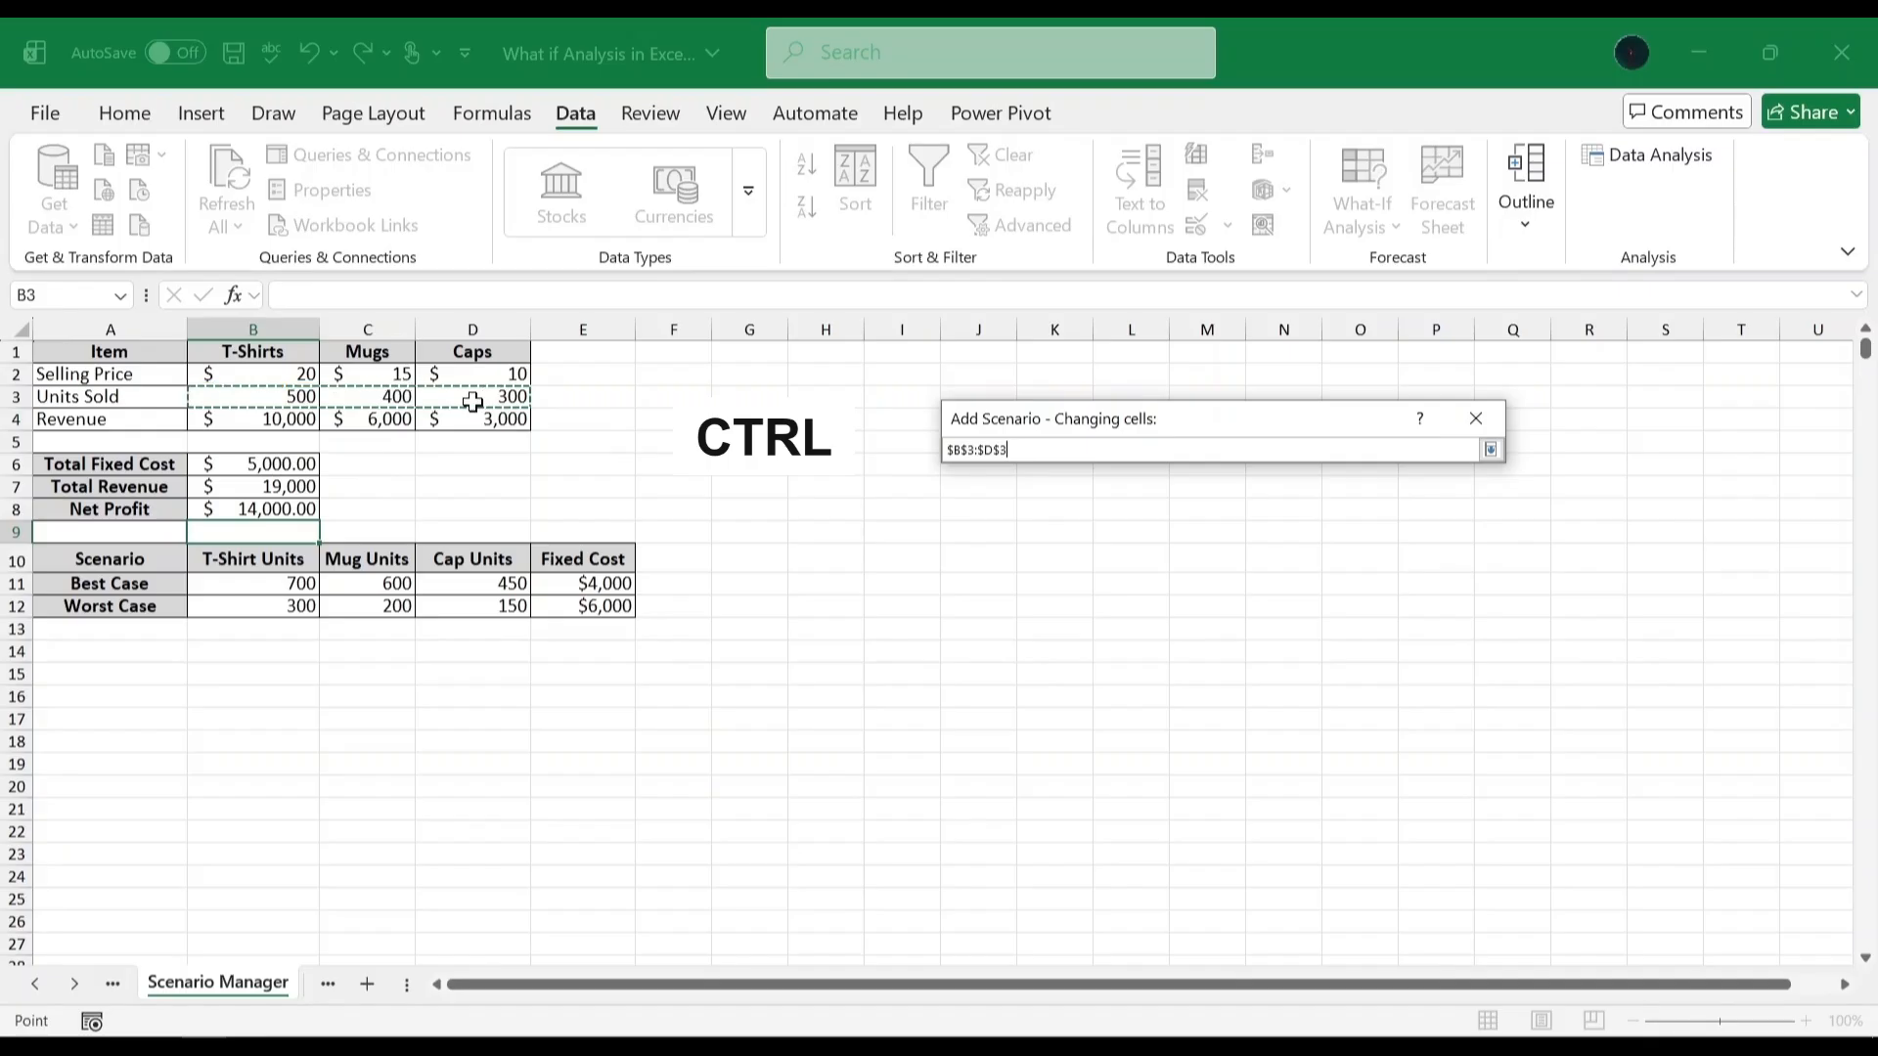
{"action": "left_click", "coordinate": [280, 456], "text": "ctrl"}
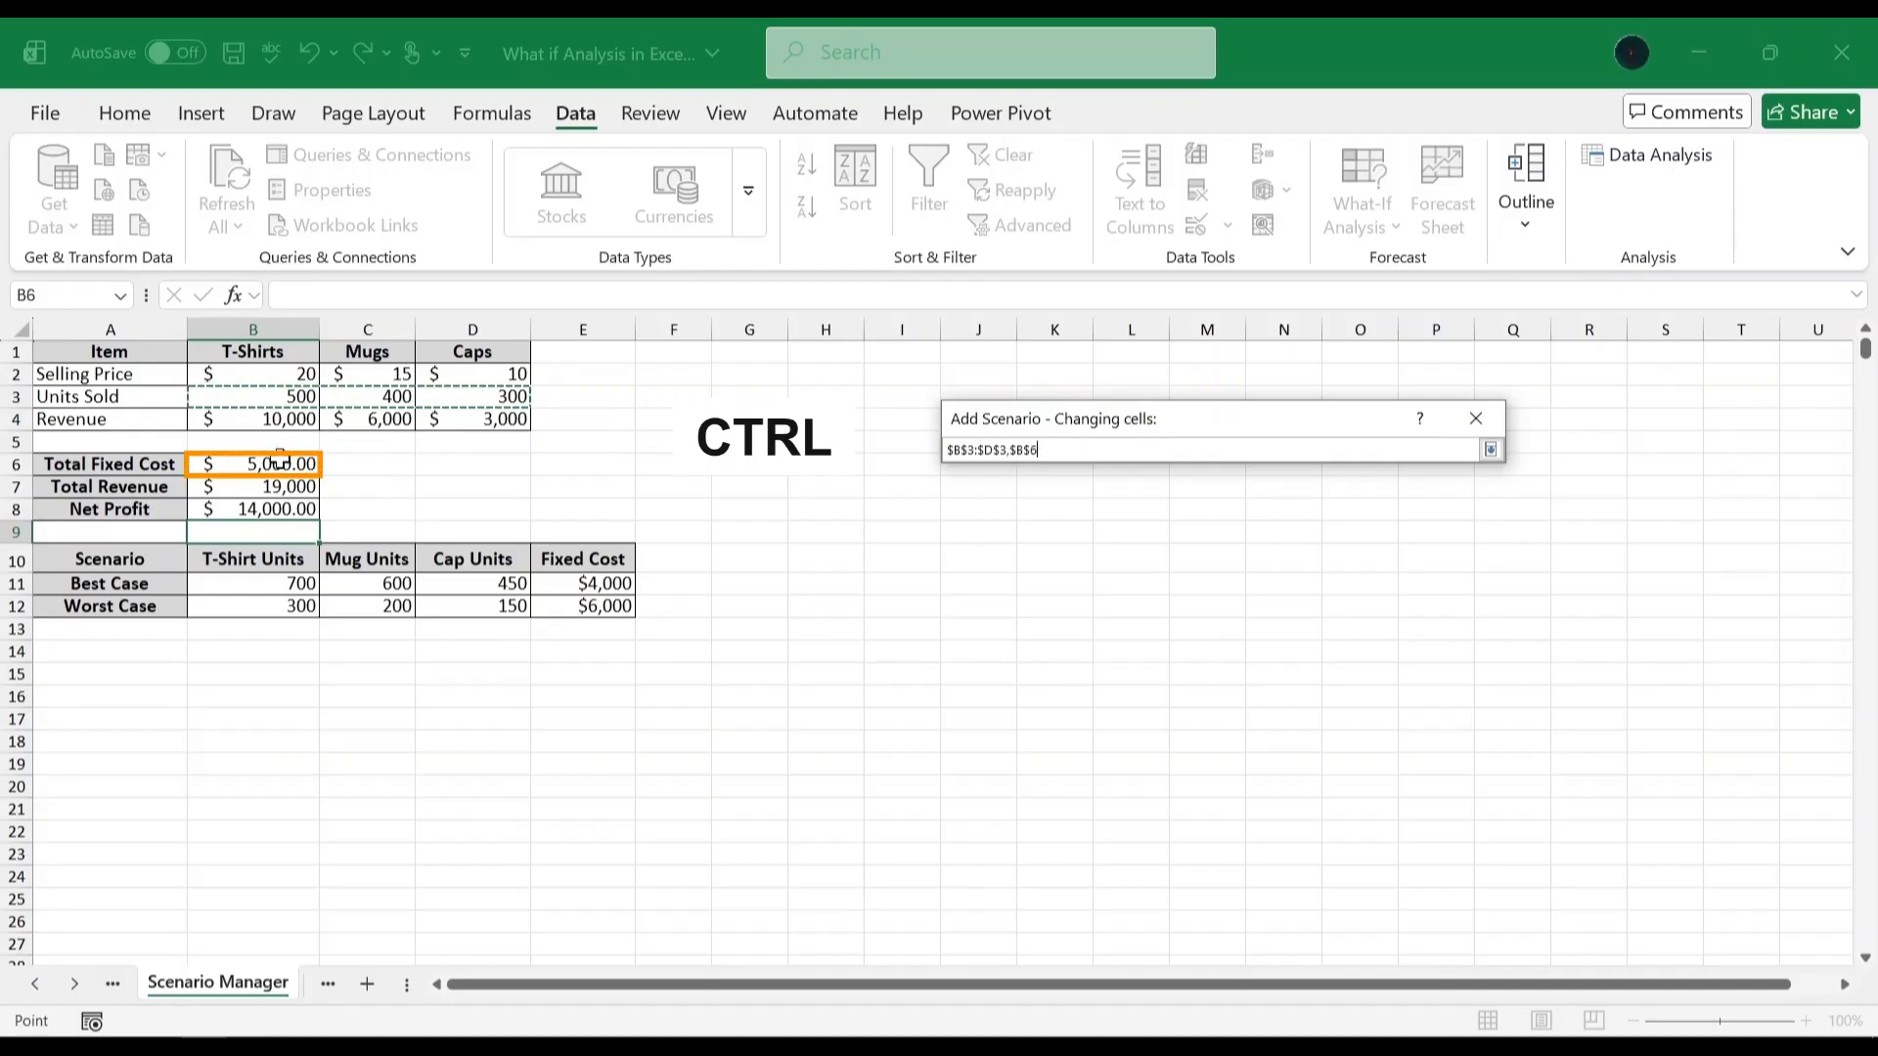
{"action": "key", "text": "Return"}
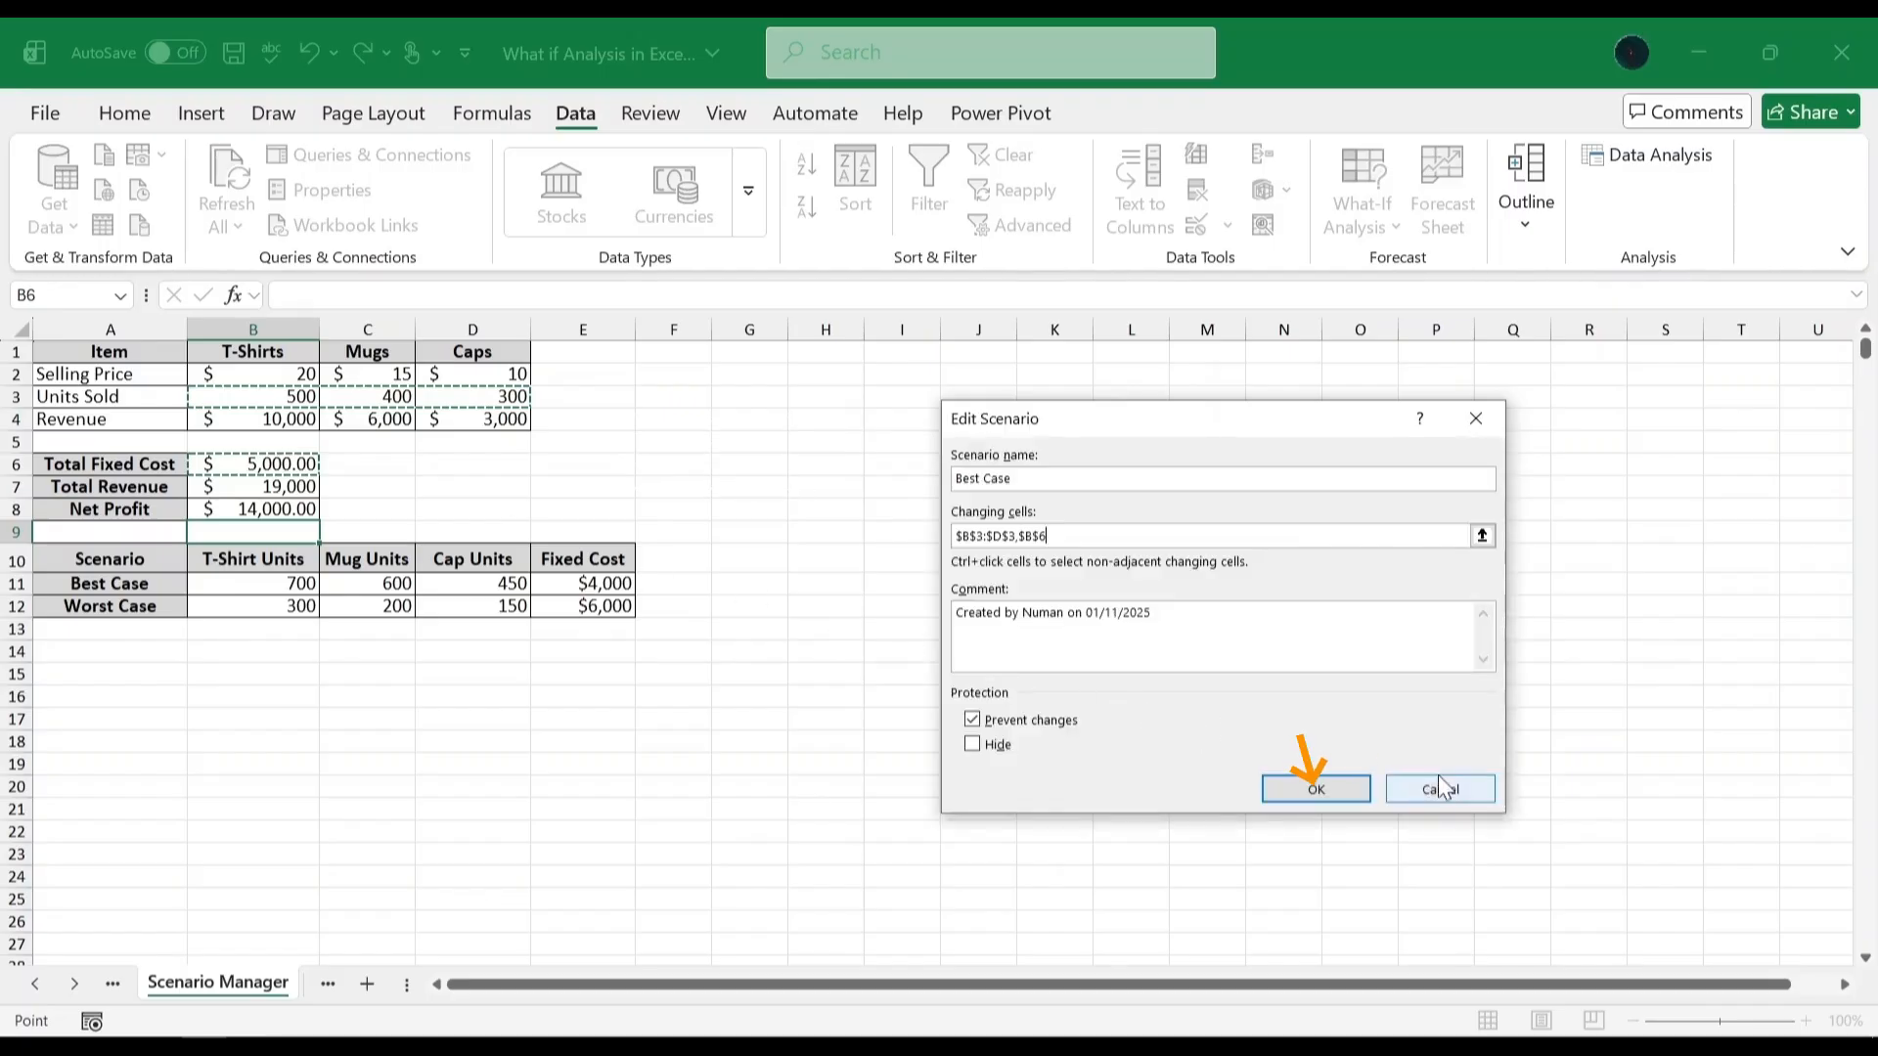
{"action": "left_click", "coordinate": [1322, 792]}
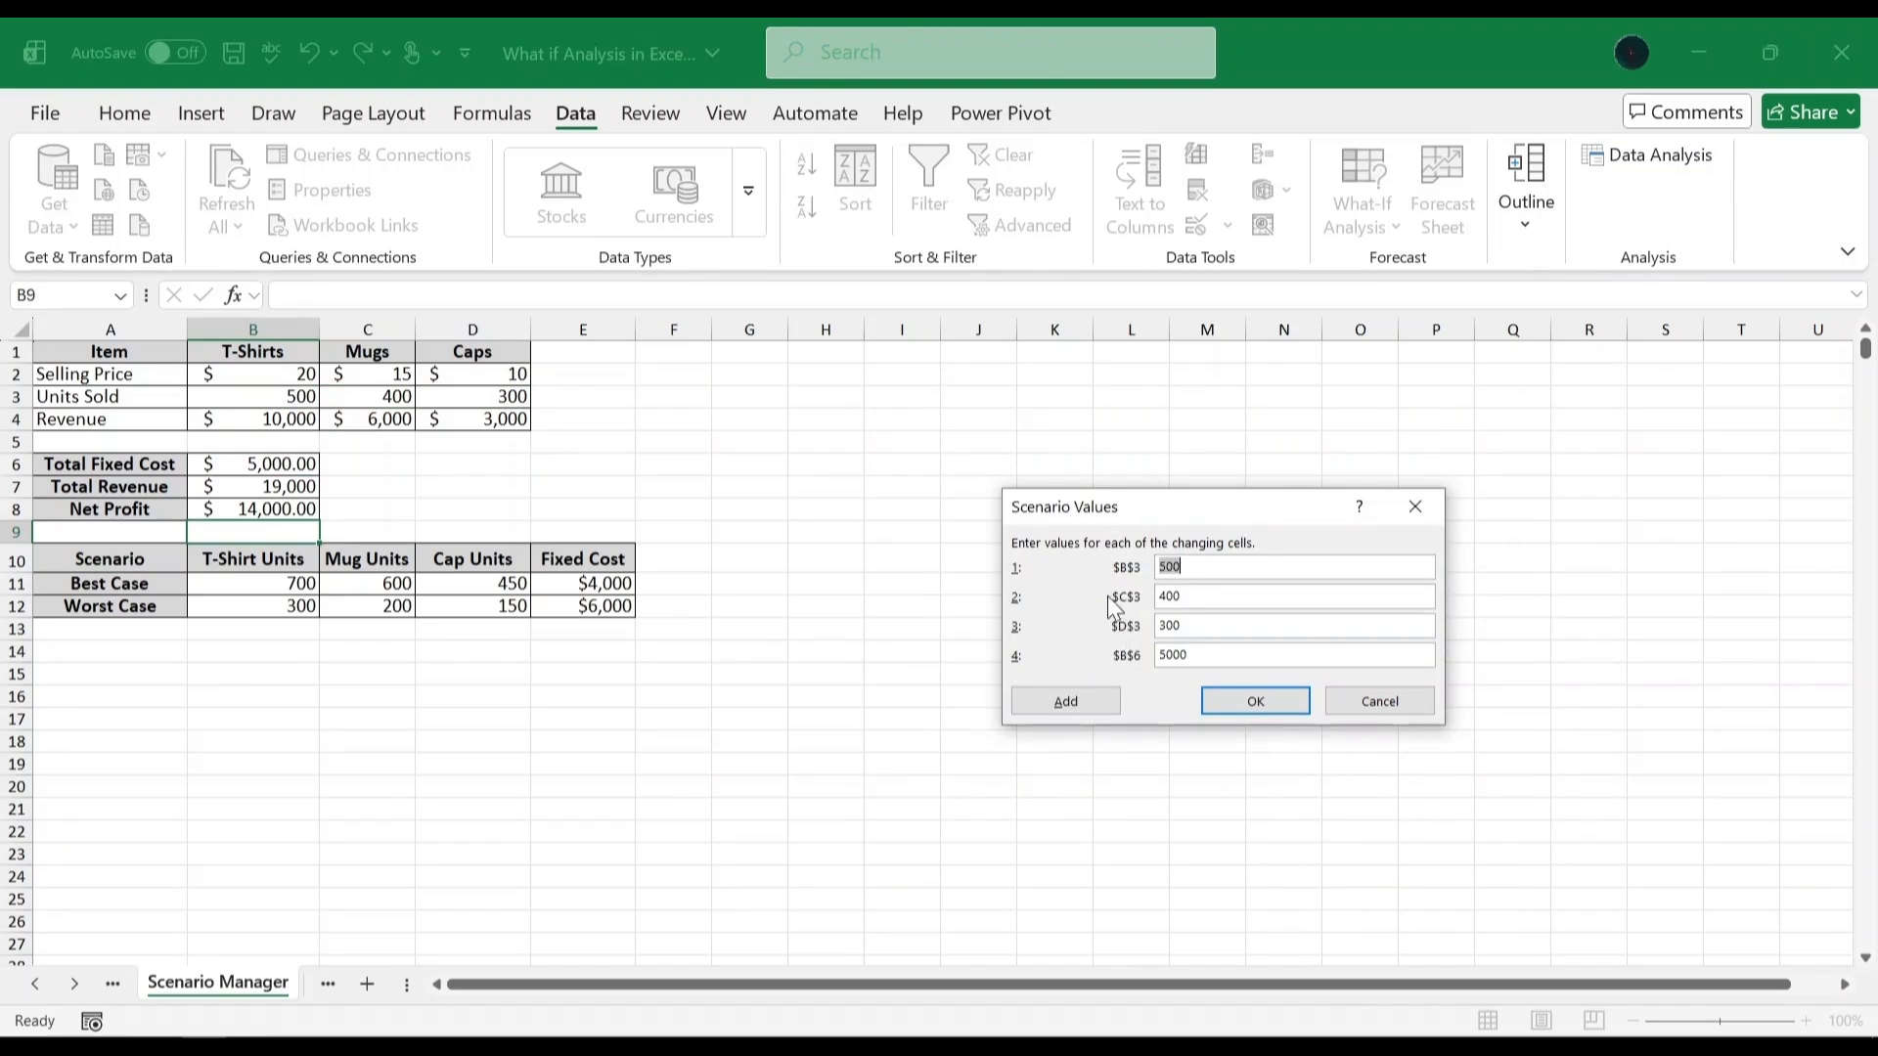
Set the Best Case values to 700 for B3, 600 for C3, 450 for D3 and 4000 for B6, and save the scenario.
{"action": "left_click", "coordinate": [1195, 567]}
{"action": "key", "text": "BackSpace"}
{"action": "key", "text": "BackSpace"}
{"action": "key", "text": "BackSpace"}
{"action": "type", "text": "7000"}
{"action": "left_click", "coordinate": [1192, 599]}
{"action": "key", "text": "BackSpace"}
{"action": "type", "text": "6"}
{"action": "left_click", "coordinate": [1190, 628]}
{"action": "key", "text": "BackSpace"}
{"action": "key", "text": "BackSpace"}
{"action": "key", "text": "BackSpace"}
{"action": "type", "text": "450"}
{"action": "left_click", "coordinate": [1200, 660]}
{"action": "key", "text": "BackSpace"}
{"action": "key", "text": "BackSpace"}
{"action": "key", "text": "BackSpace"}
{"action": "key", "text": "BackSpace"}
{"action": "type", "text": "4000"}
{"action": "left_click", "coordinate": [1235, 697]}
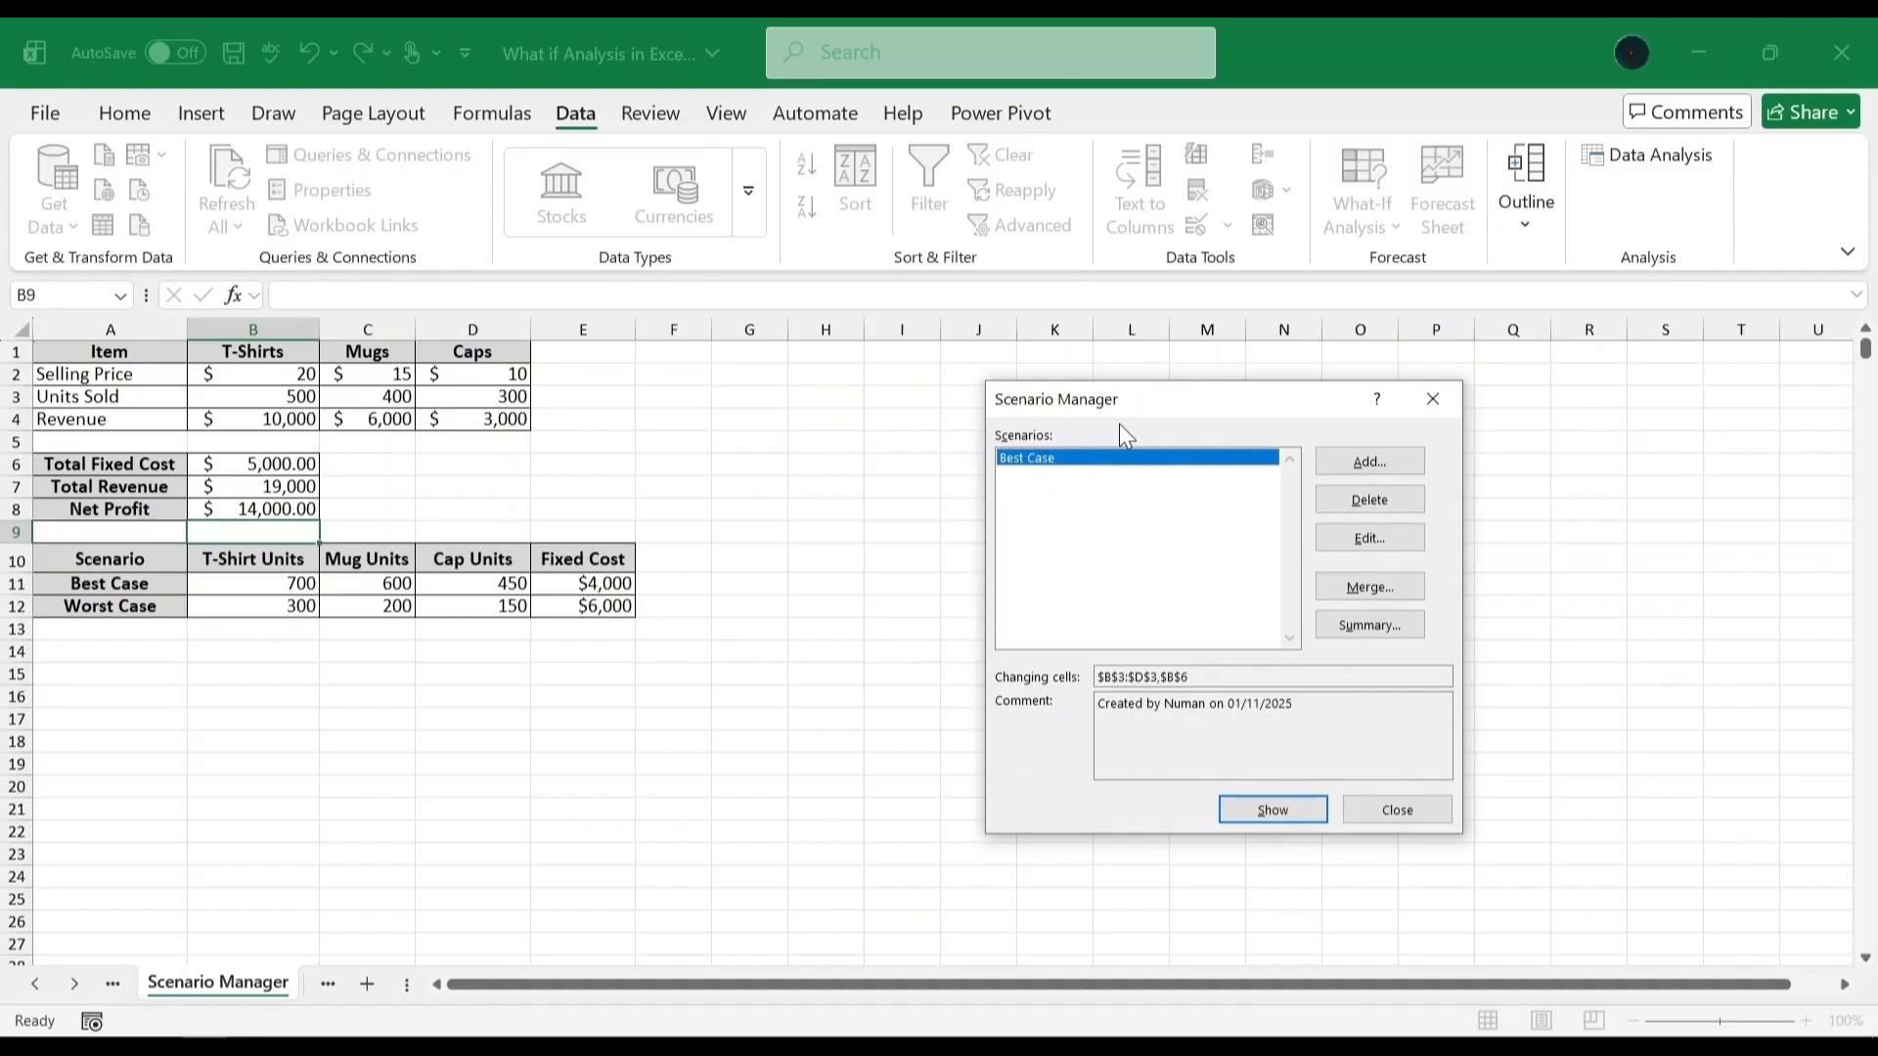
Add a second scenario named Worst Case with the same changing cells, B3:D3 and B6.
{"action": "left_click", "coordinate": [1350, 460]}
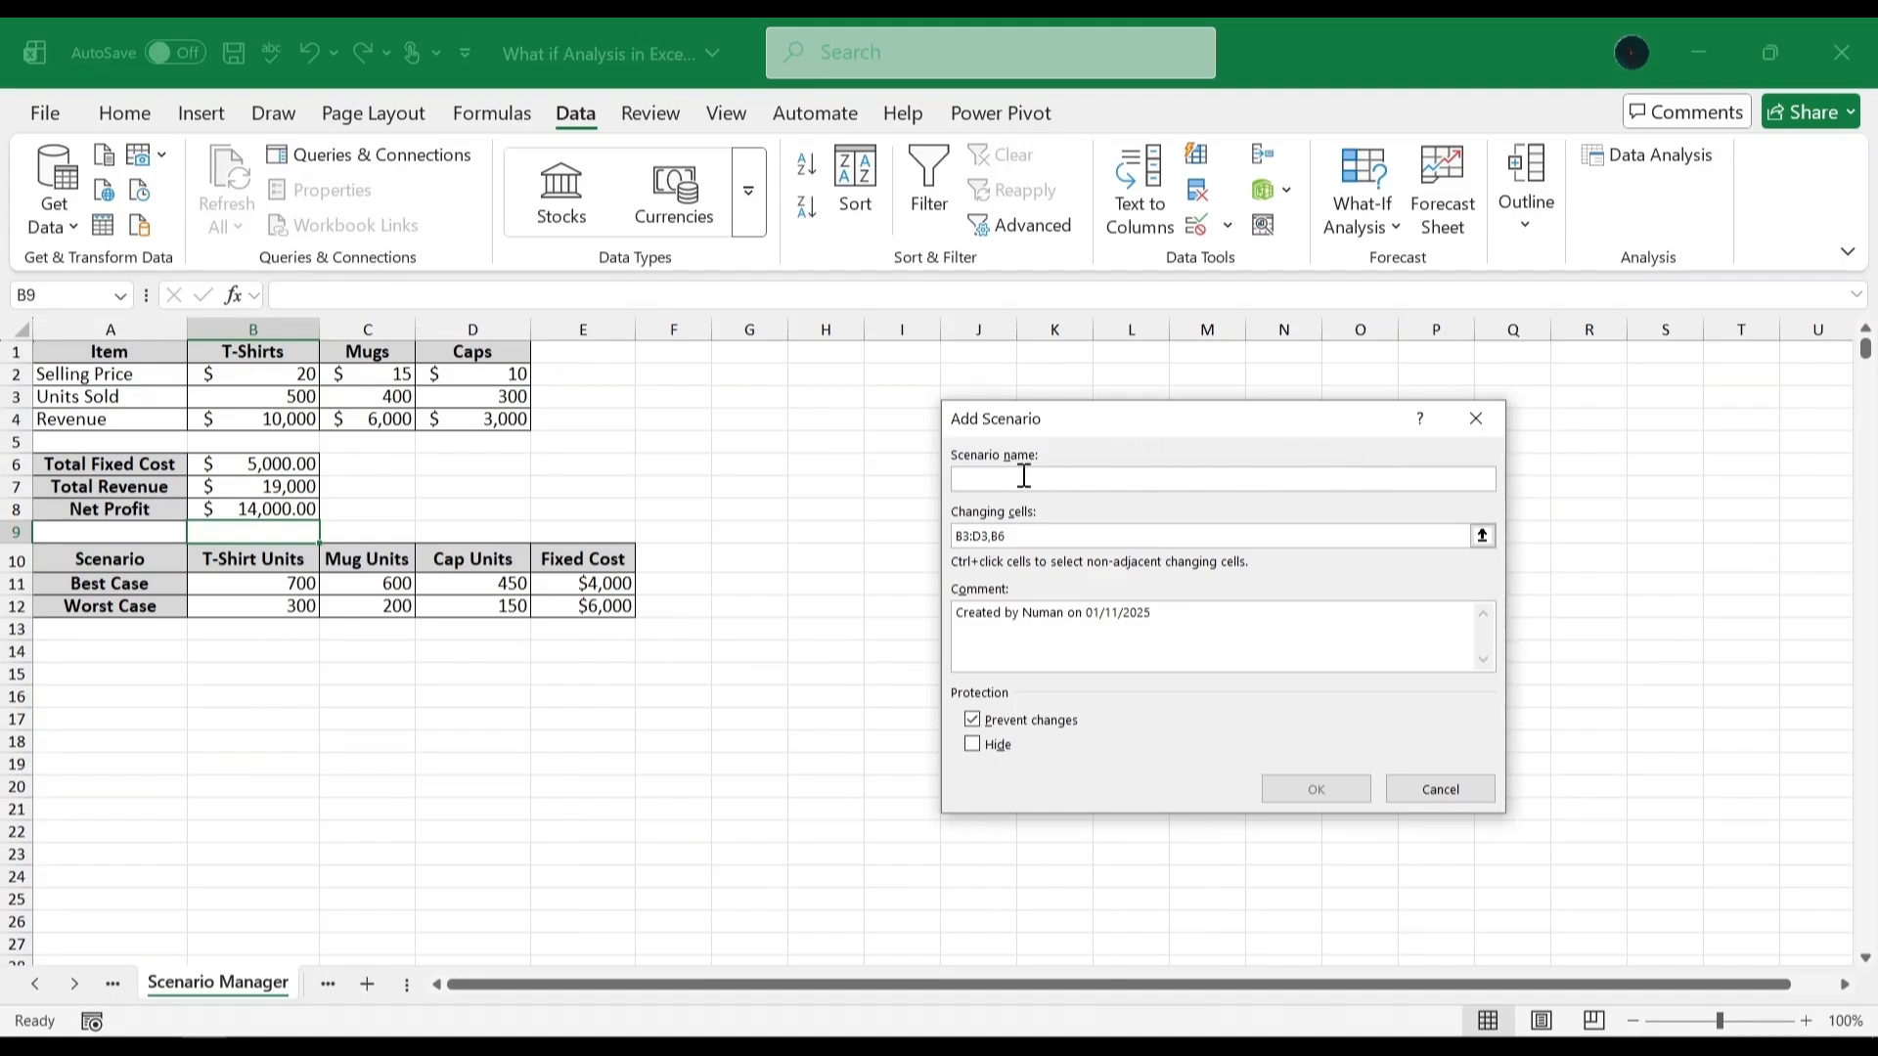
{"action": "type", "text": "Worst Case"}
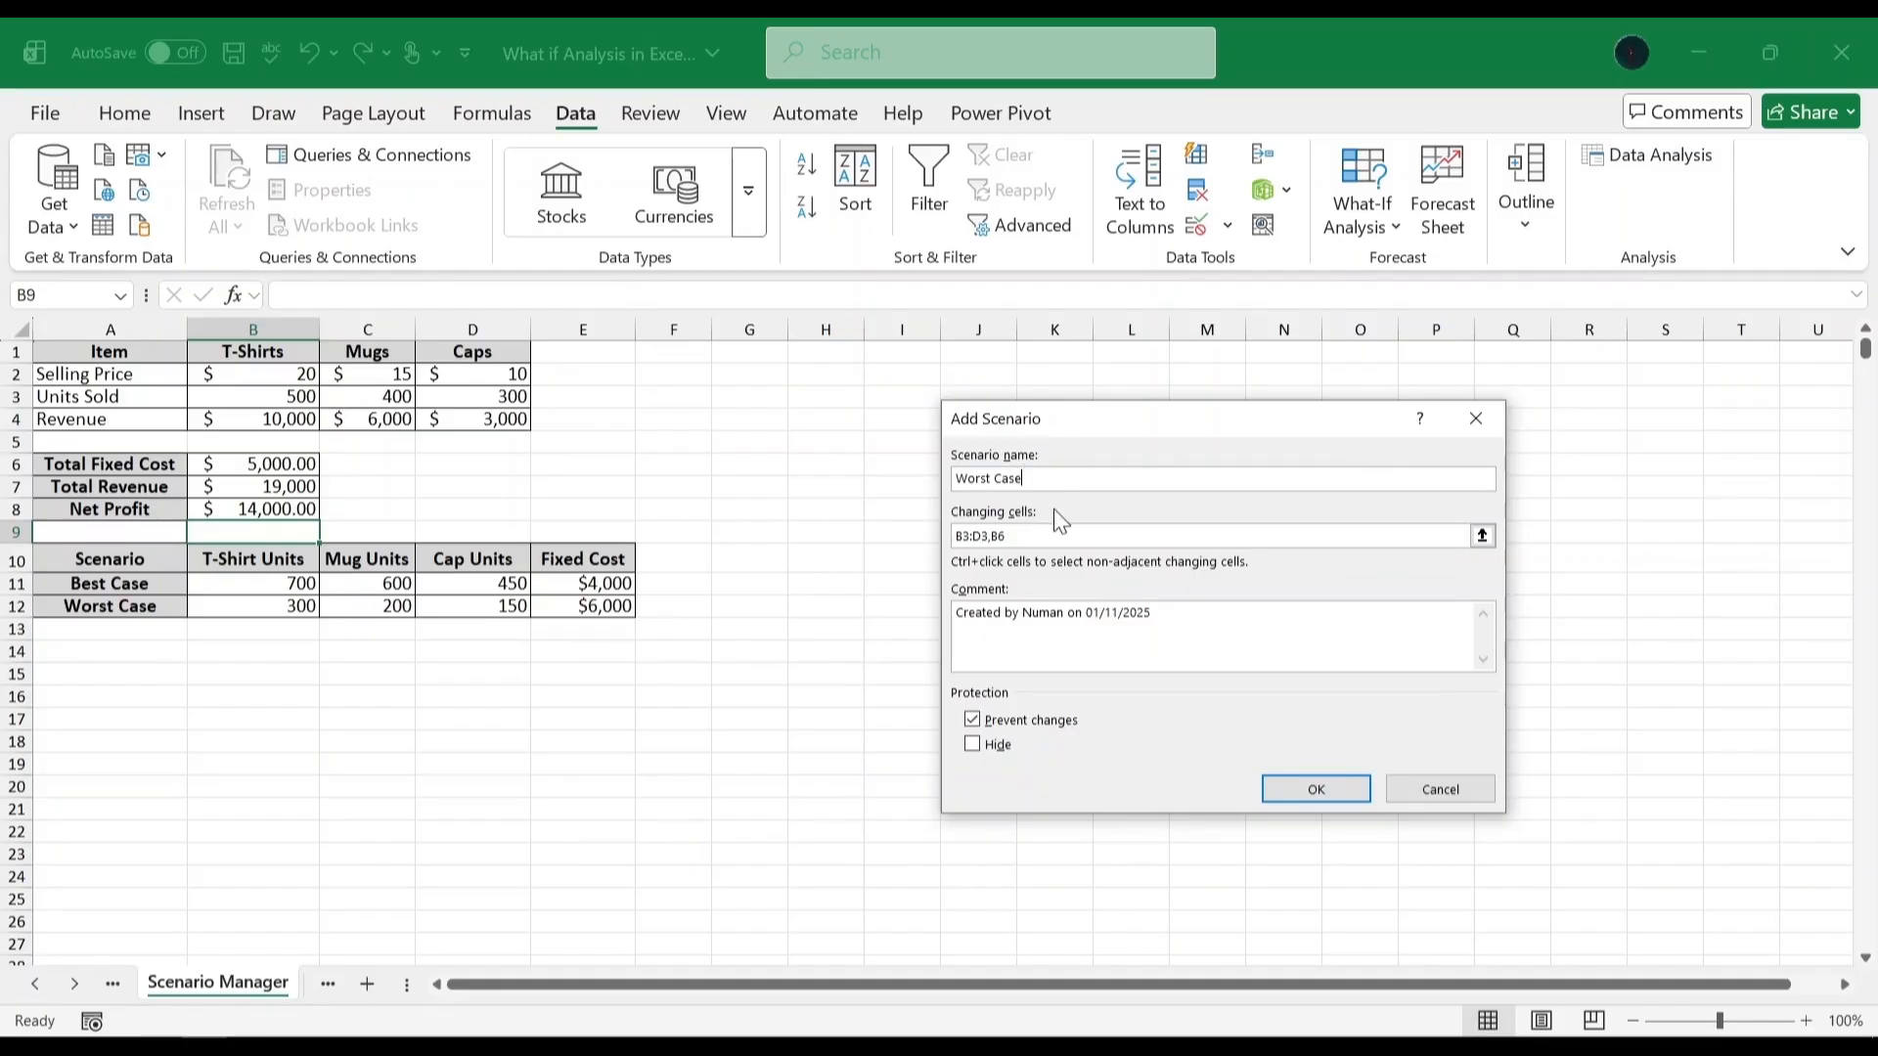
{"action": "left_click", "coordinate": [1305, 787]}
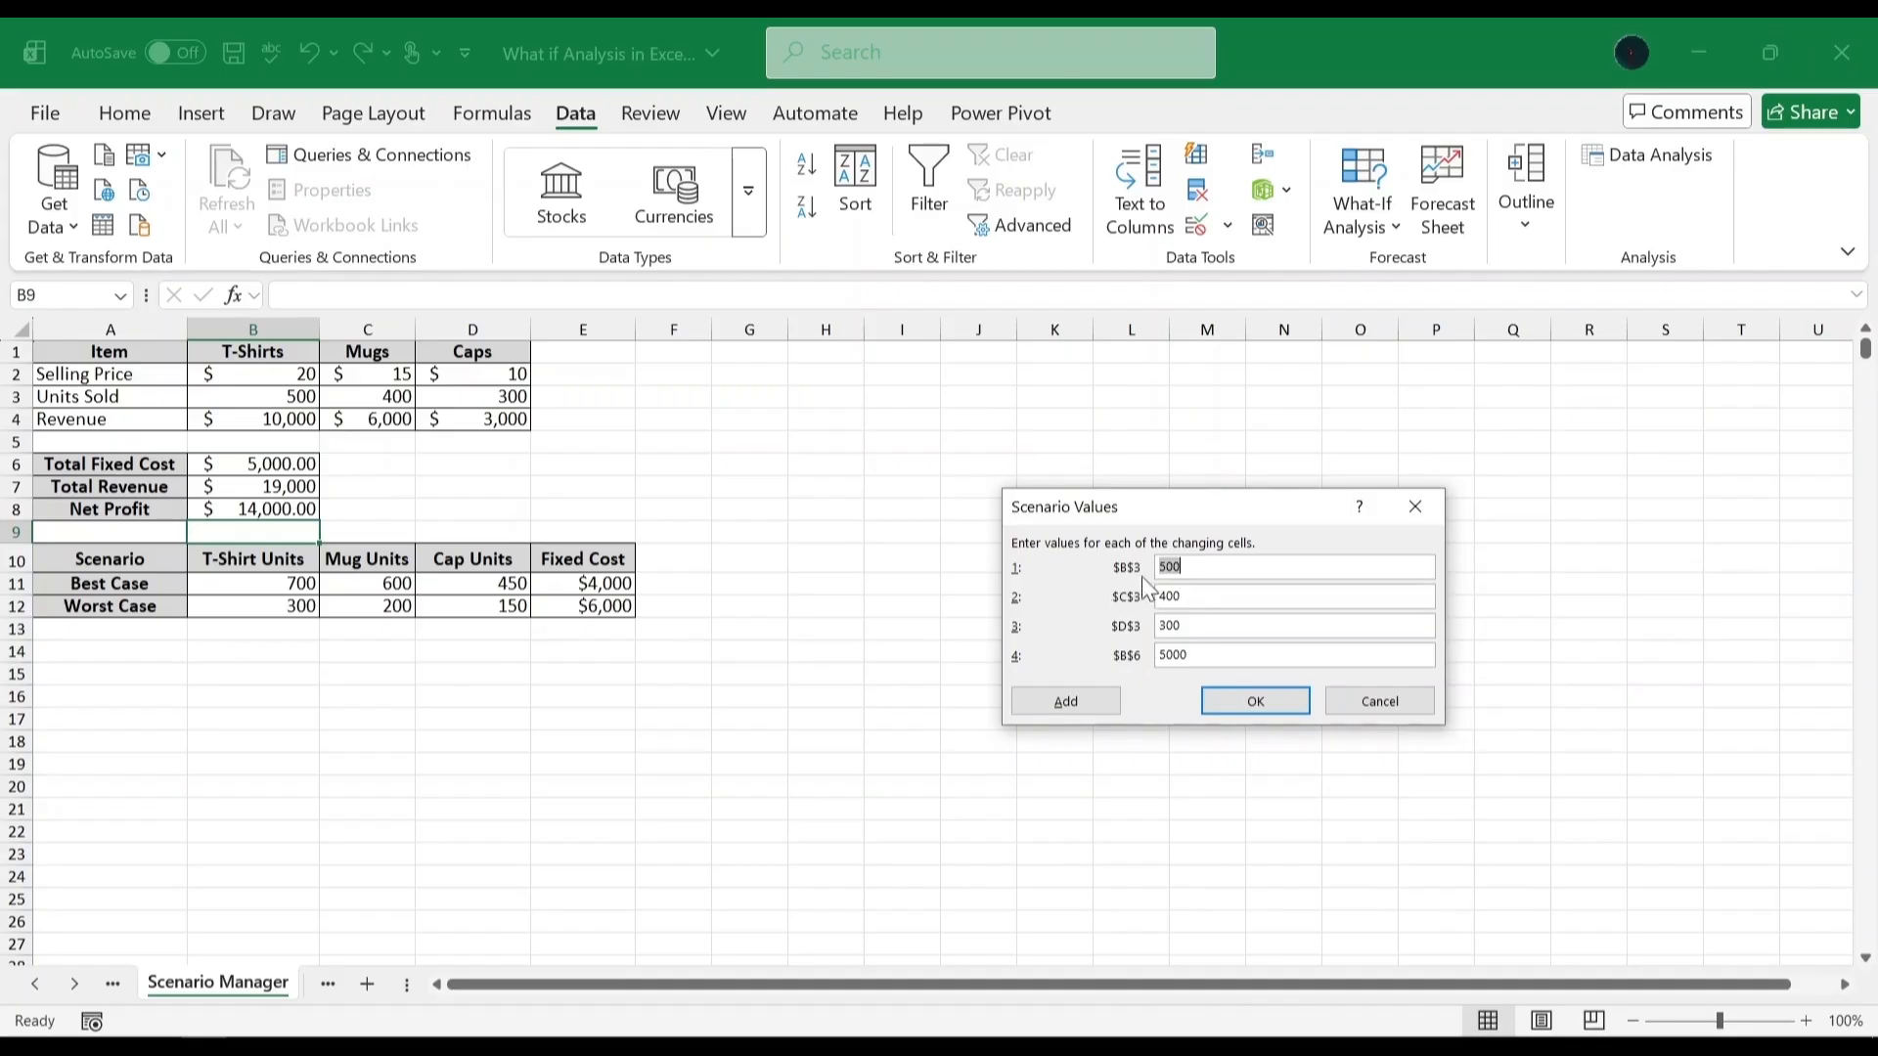
Set the Worst Case values to 300 for B3, 200 for C3, 150 for D3 and 6000 for B6, and save the scenario.
{"action": "left_click", "coordinate": [1183, 567]}
{"action": "key", "text": "BackSpace"}
{"action": "key", "text": "BackSpace"}
{"action": "key", "text": "BackSpace"}
{"action": "type", "text": "300"}
{"action": "left_click", "coordinate": [1193, 597]}
{"action": "key", "text": "BackSpace"}
{"action": "key", "text": "BackSpace"}
{"action": "key", "text": "BackSpace"}
{"action": "type", "text": "200"}
{"action": "key", "text": "BackSpace"}
{"action": "key", "text": "BackSpace"}
{"action": "key", "text": "BackSpace"}
{"action": "type", "text": "150"}
{"action": "key", "text": "BackSpace"}
{"action": "type", "text": "6"}
{"action": "left_click", "coordinate": [1235, 701]}
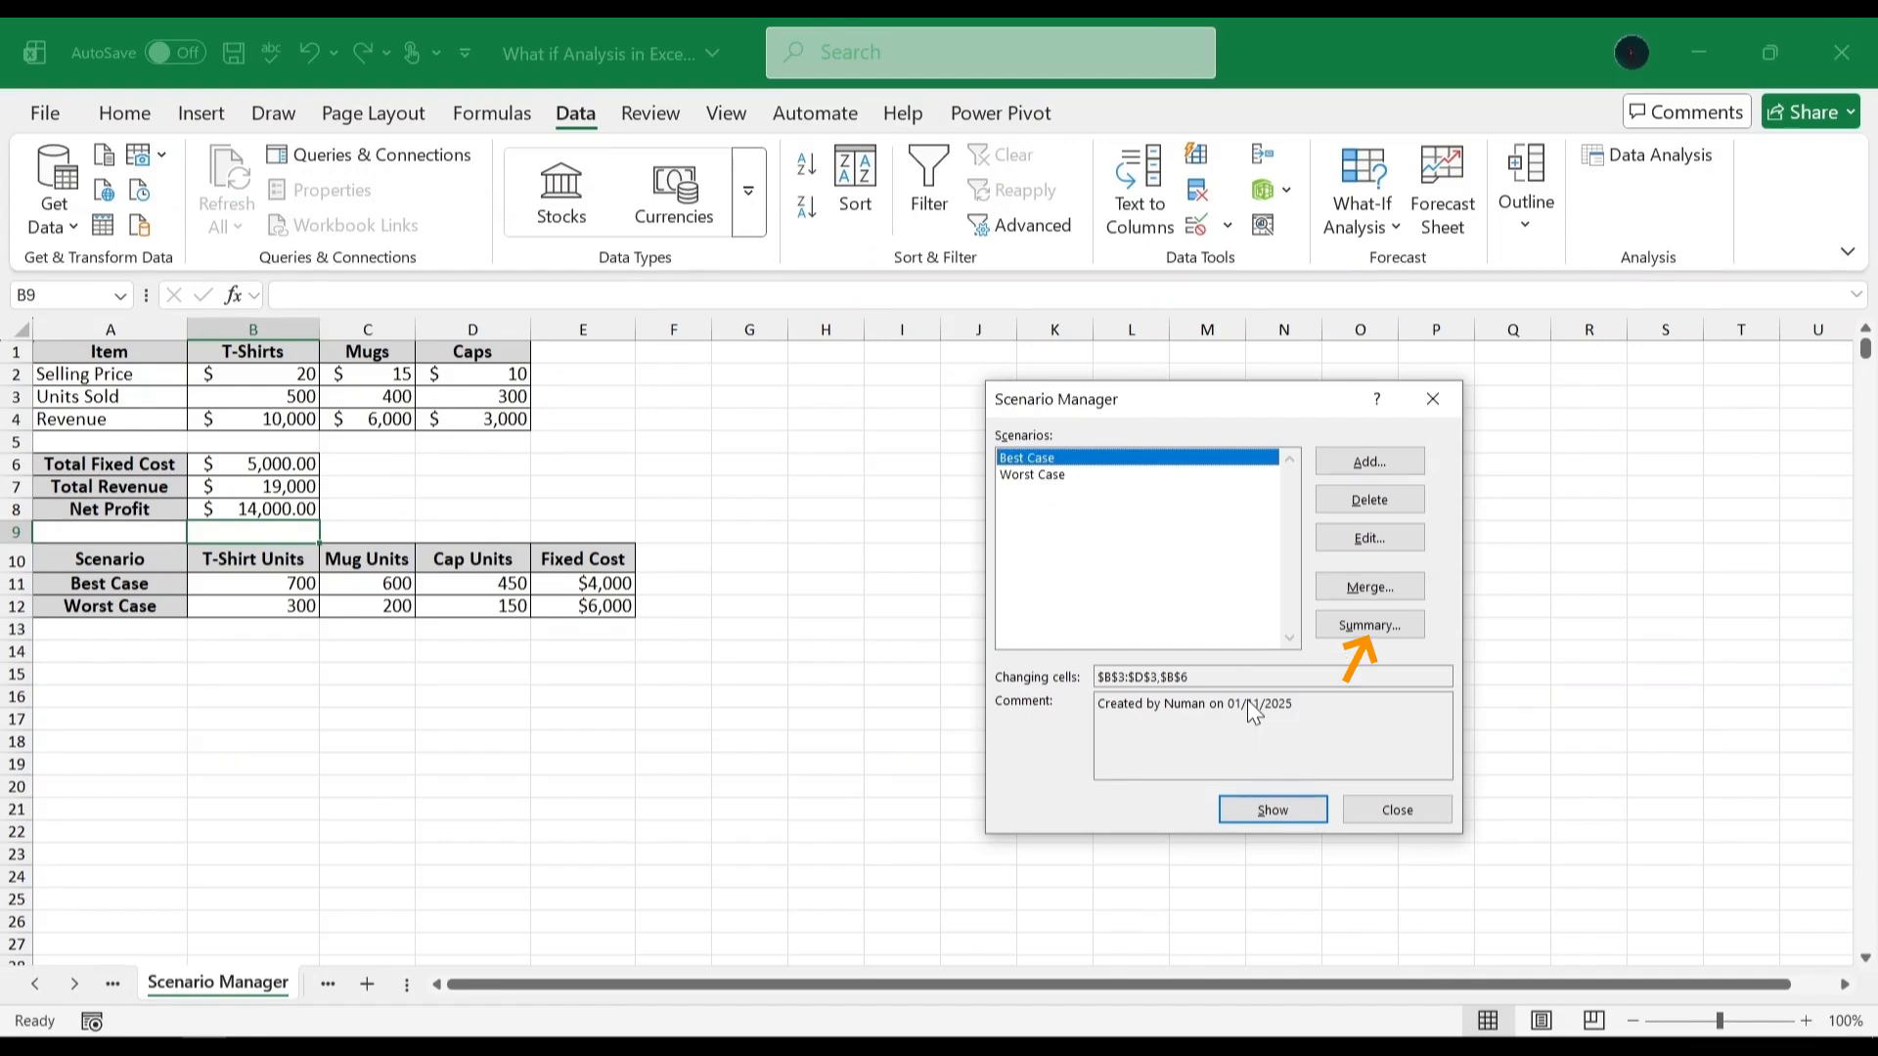
Generate a Scenario summary report from the saved scenarios with the Net Profit cell B8 as the result cell.
{"action": "left_click", "coordinate": [1354, 626]}
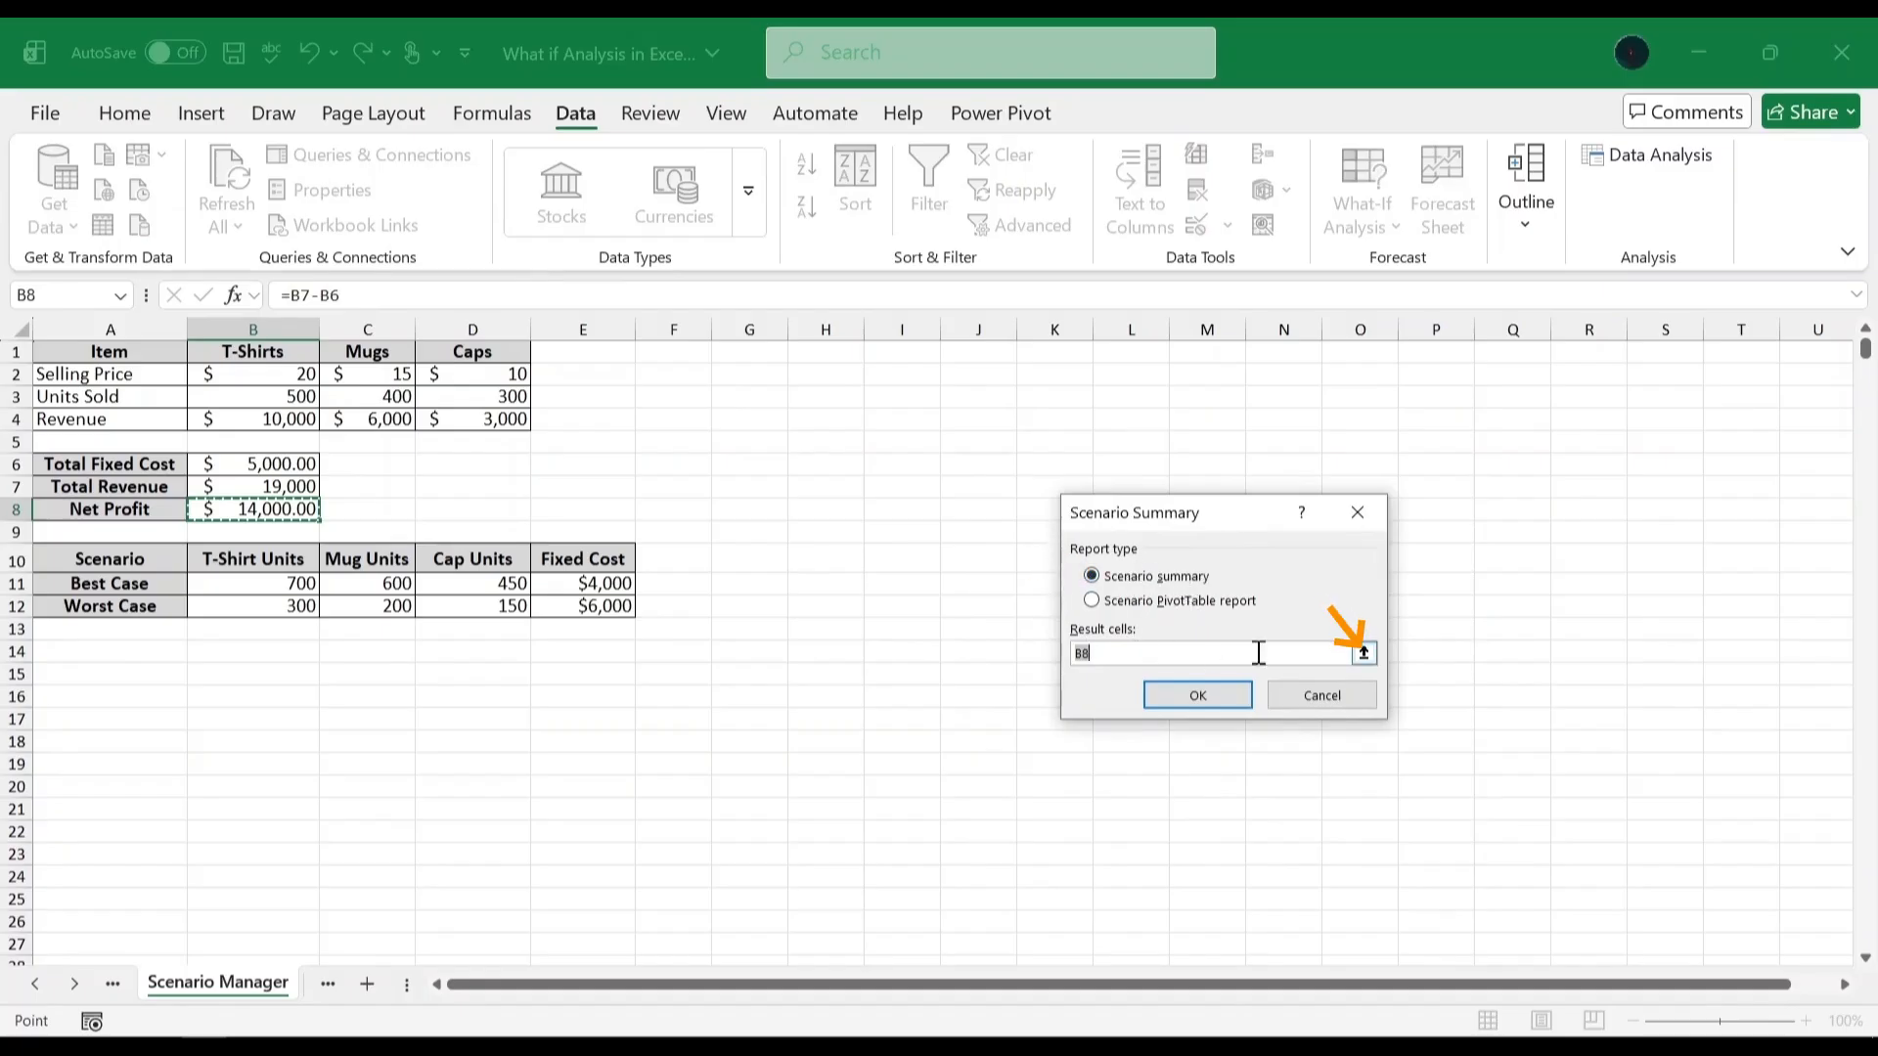
{"action": "left_click", "coordinate": [1364, 656]}
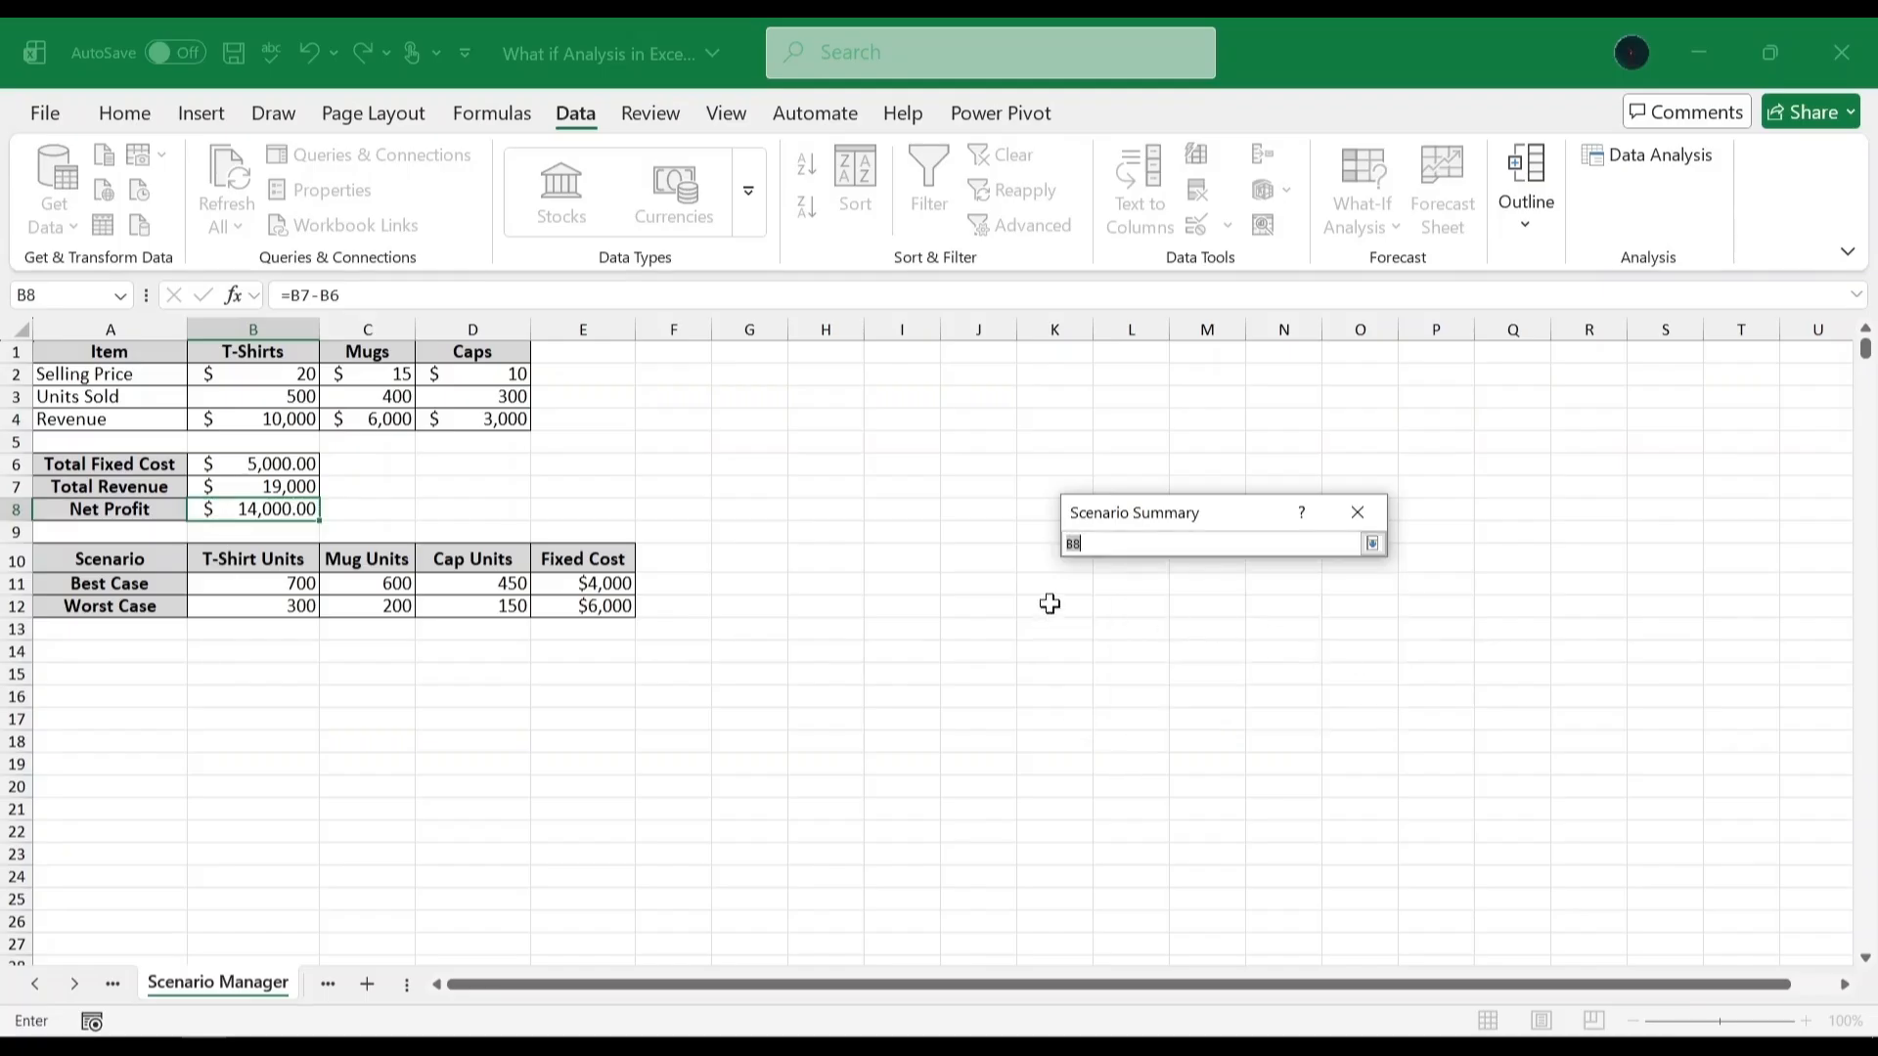
{"action": "left_click", "coordinate": [308, 510]}
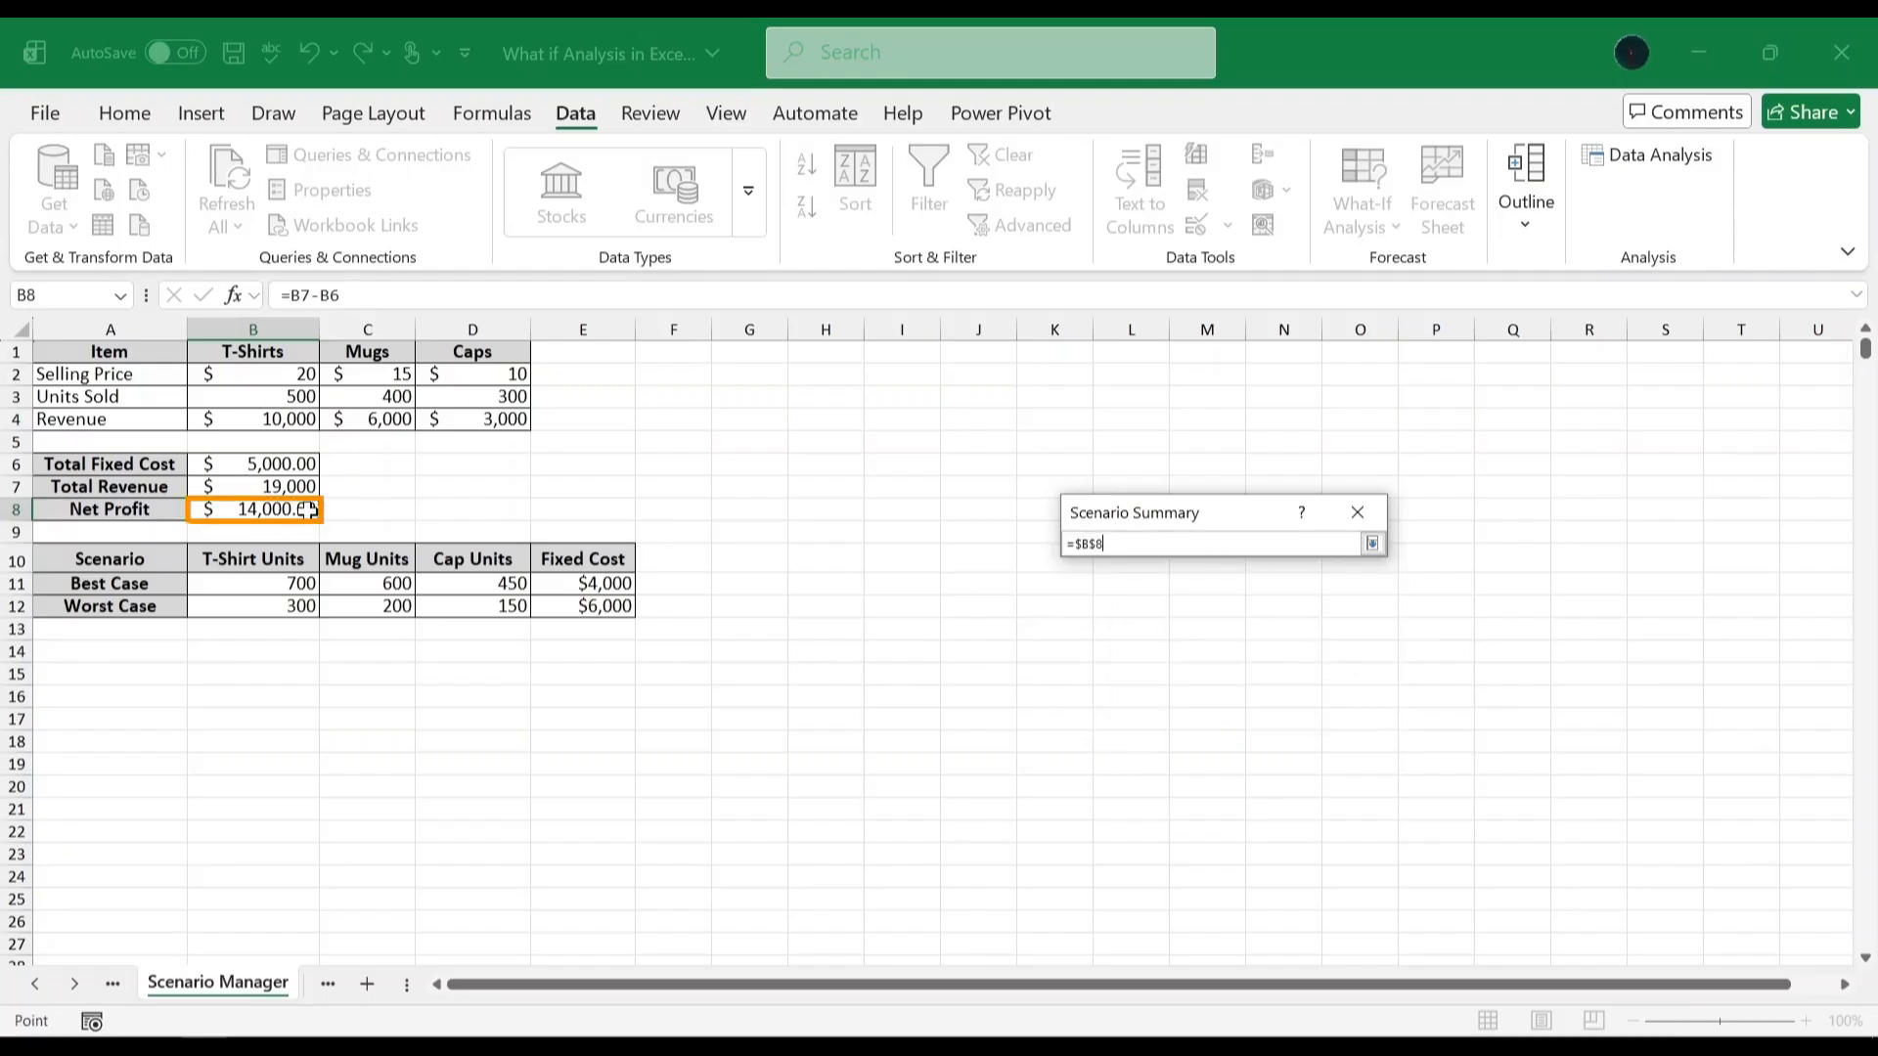
{"action": "key", "text": "Return"}
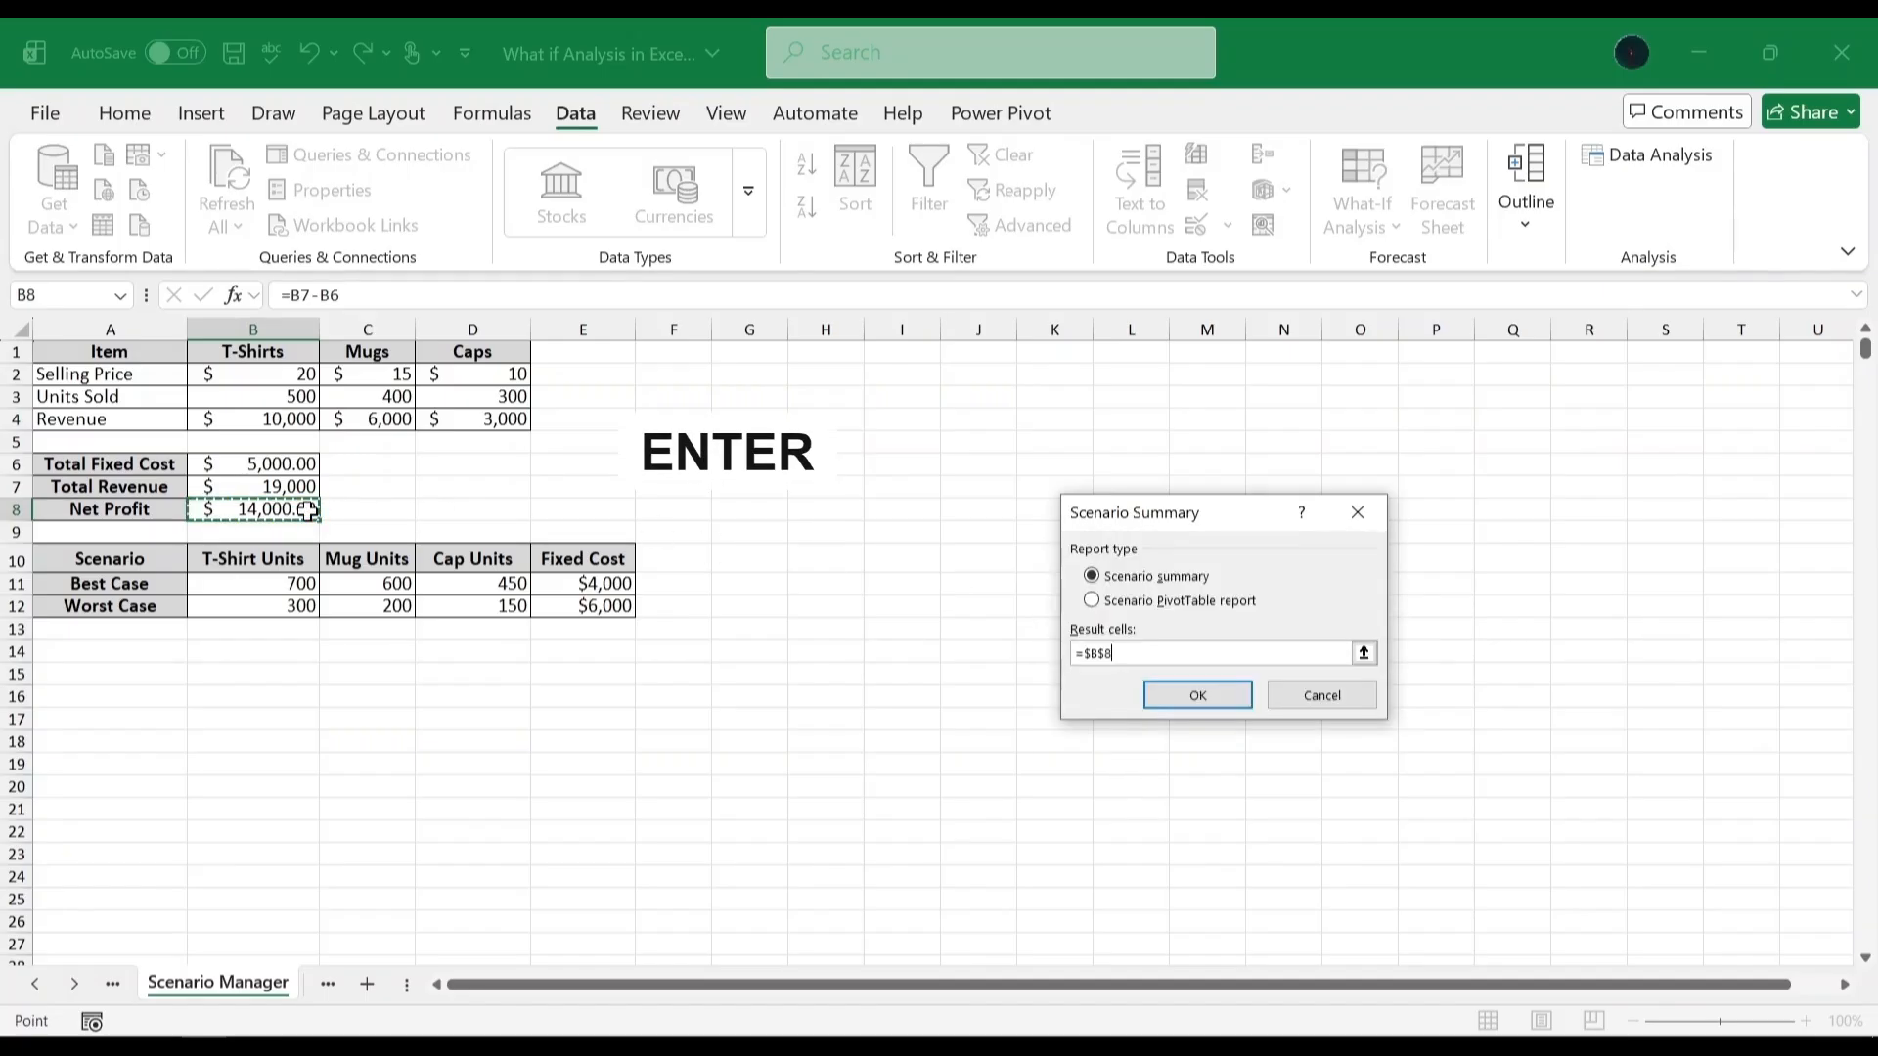
{"action": "left_click", "coordinate": [1196, 697]}
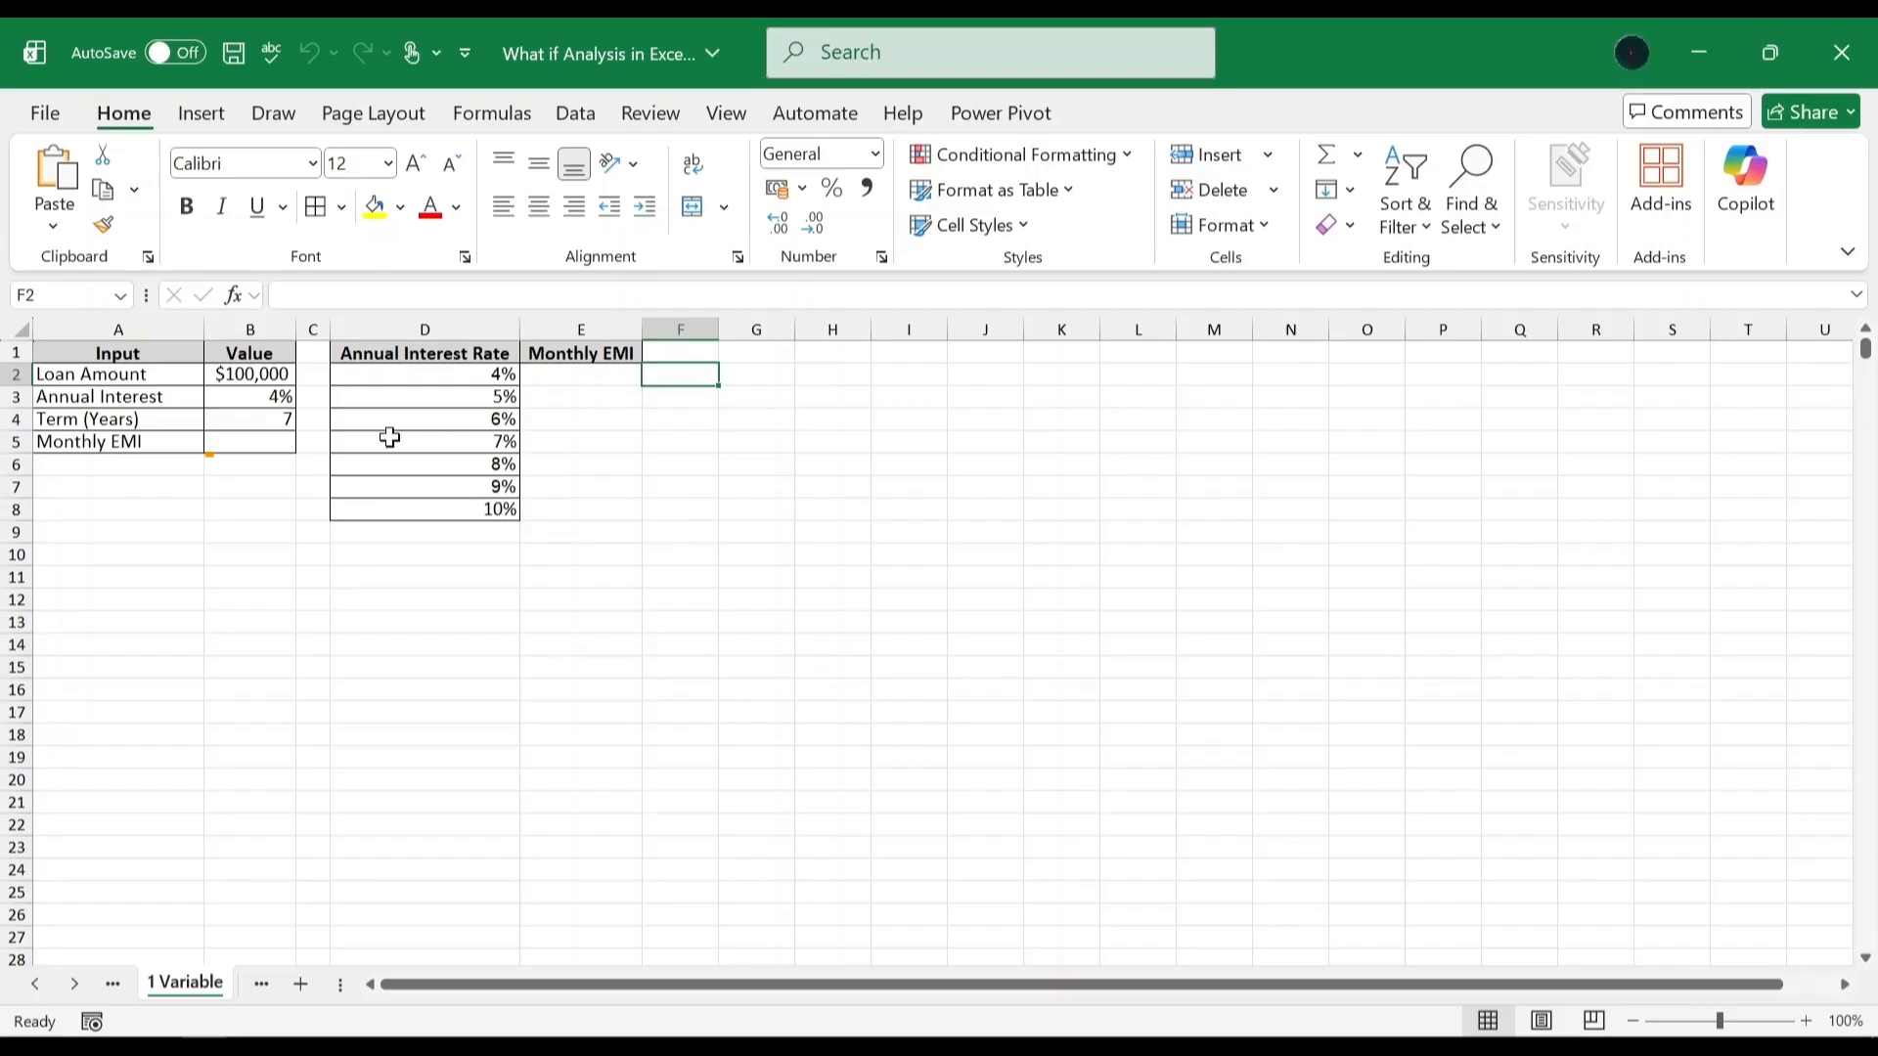
Calculate the Monthly EMI in B5 of the 1 Variable sheet with the formula =PMT(B3/12,B4*12,-B2).
{"action": "left_click", "coordinate": [254, 443]}
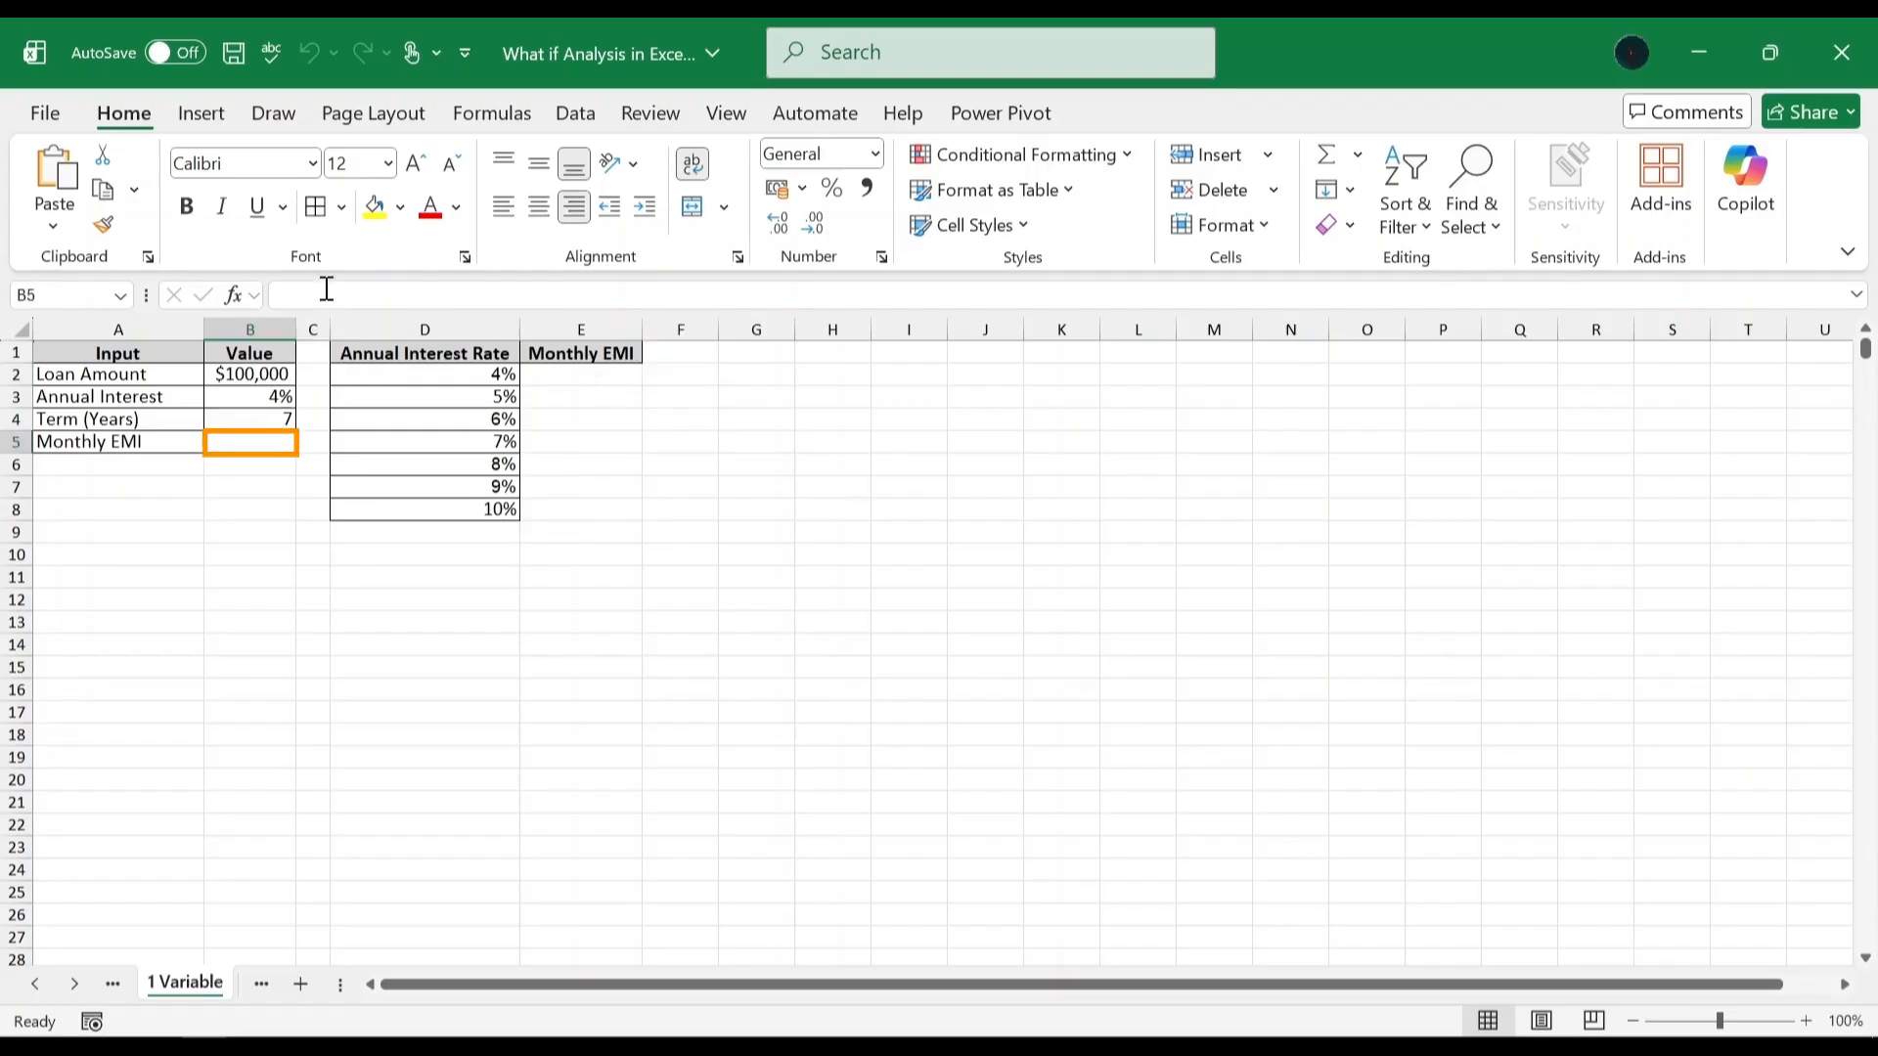
{"action": "left_click", "coordinate": [367, 295]}
{"action": "type", "text": "=PMT(B3/12,B4*12,-B2)"}
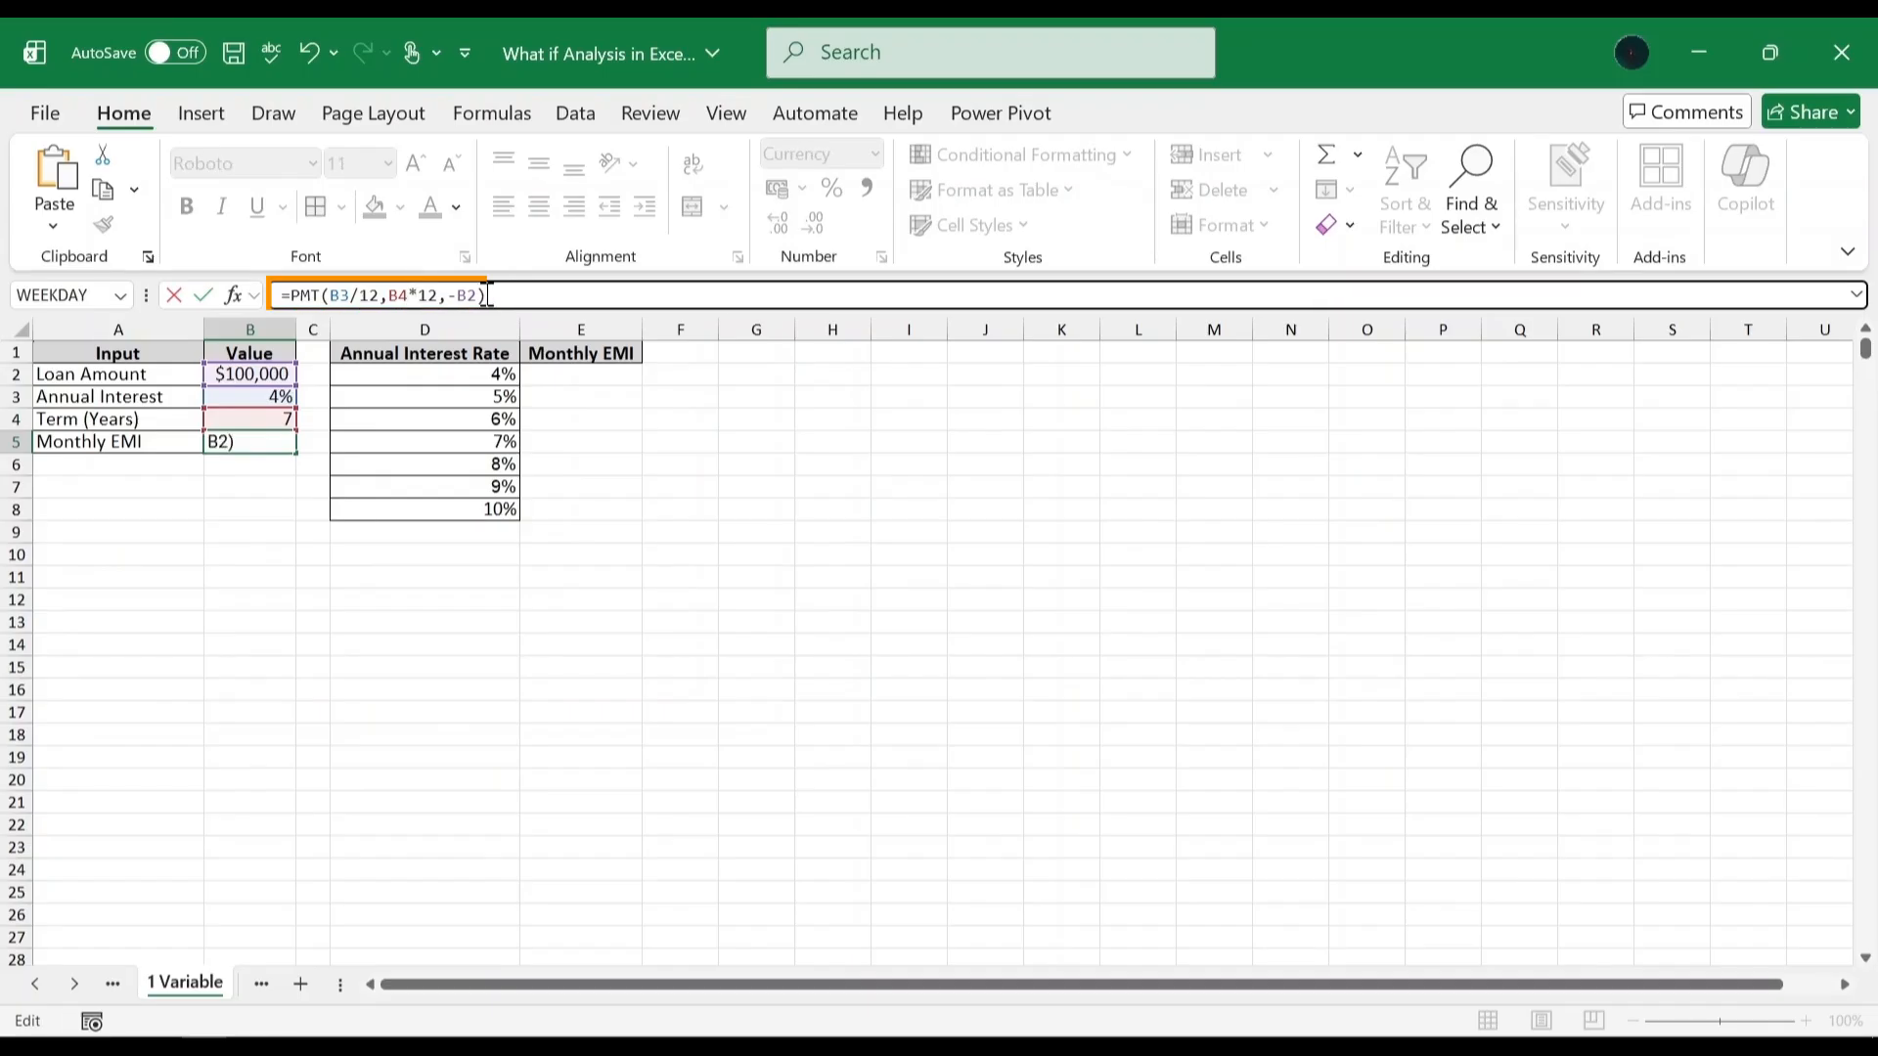
{"action": "key", "text": "Return"}
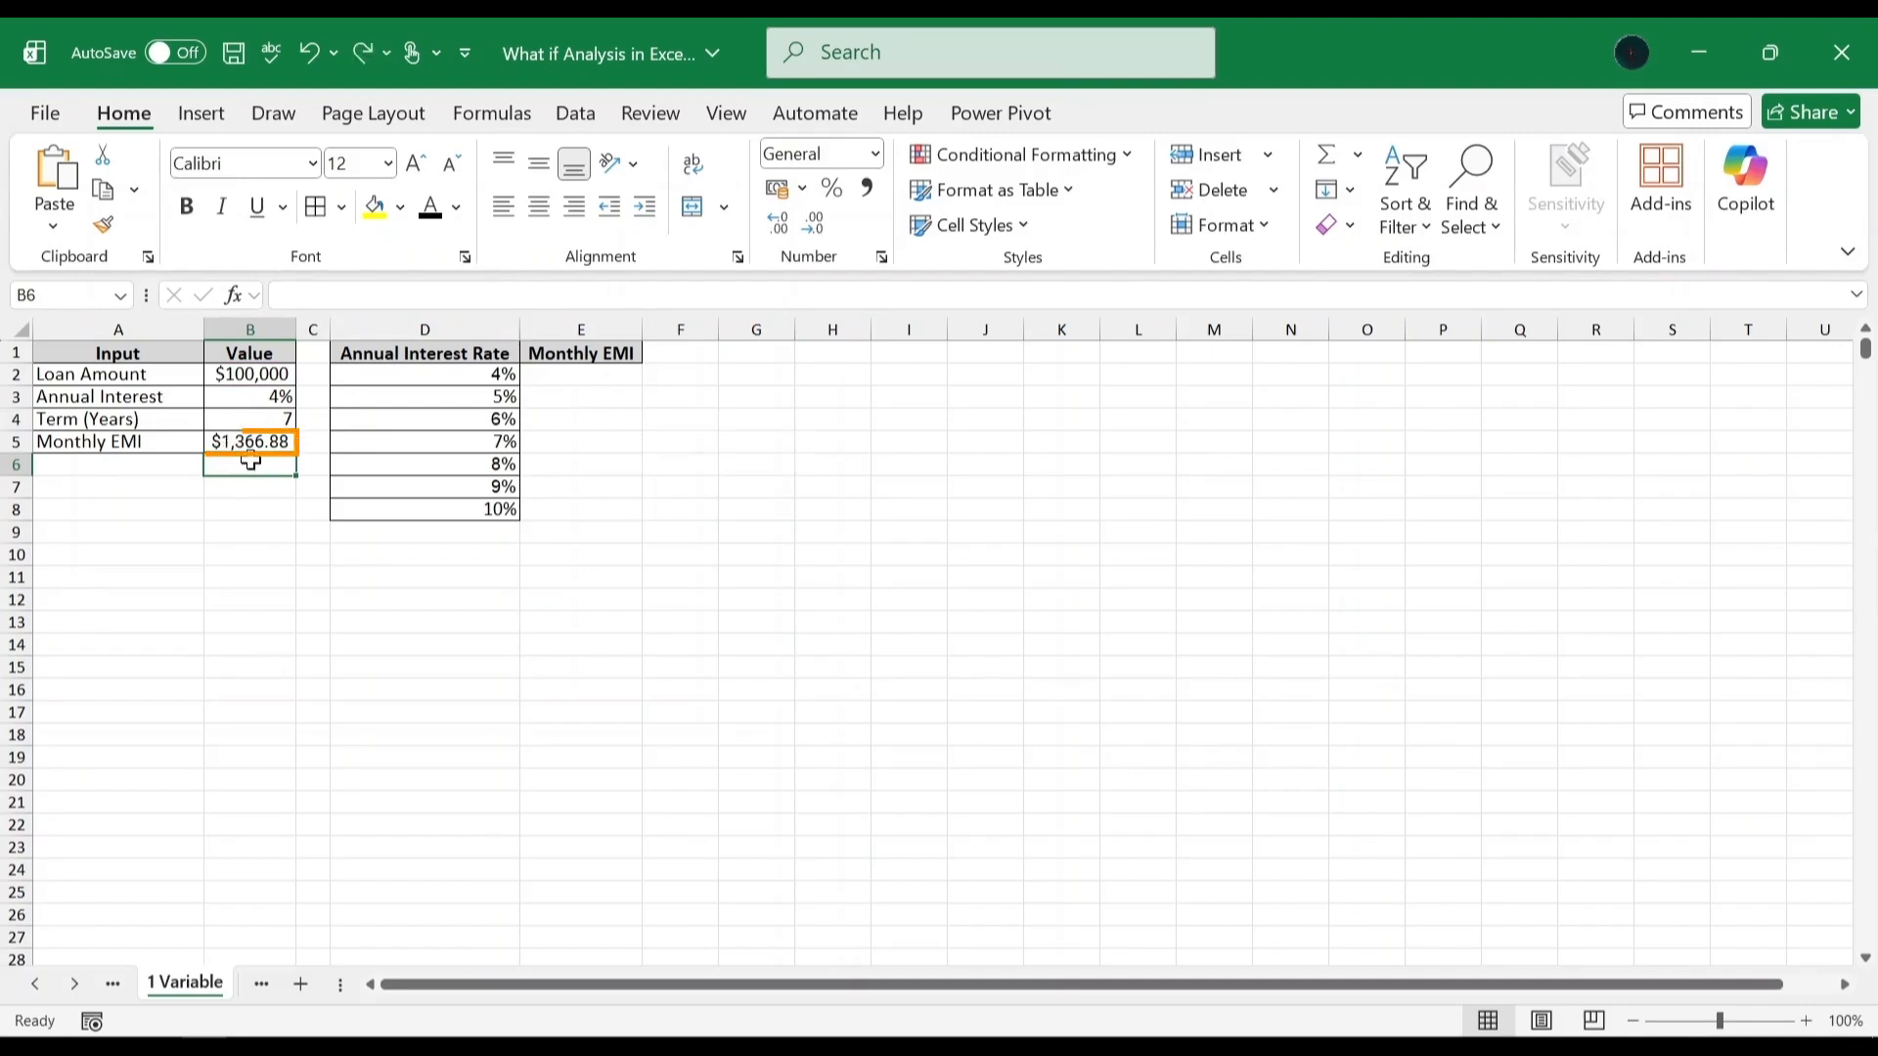
Apply the Accounting number format to the Monthly EMI in B5 and autofit the width of column B.
{"action": "left_click", "coordinate": [250, 445]}
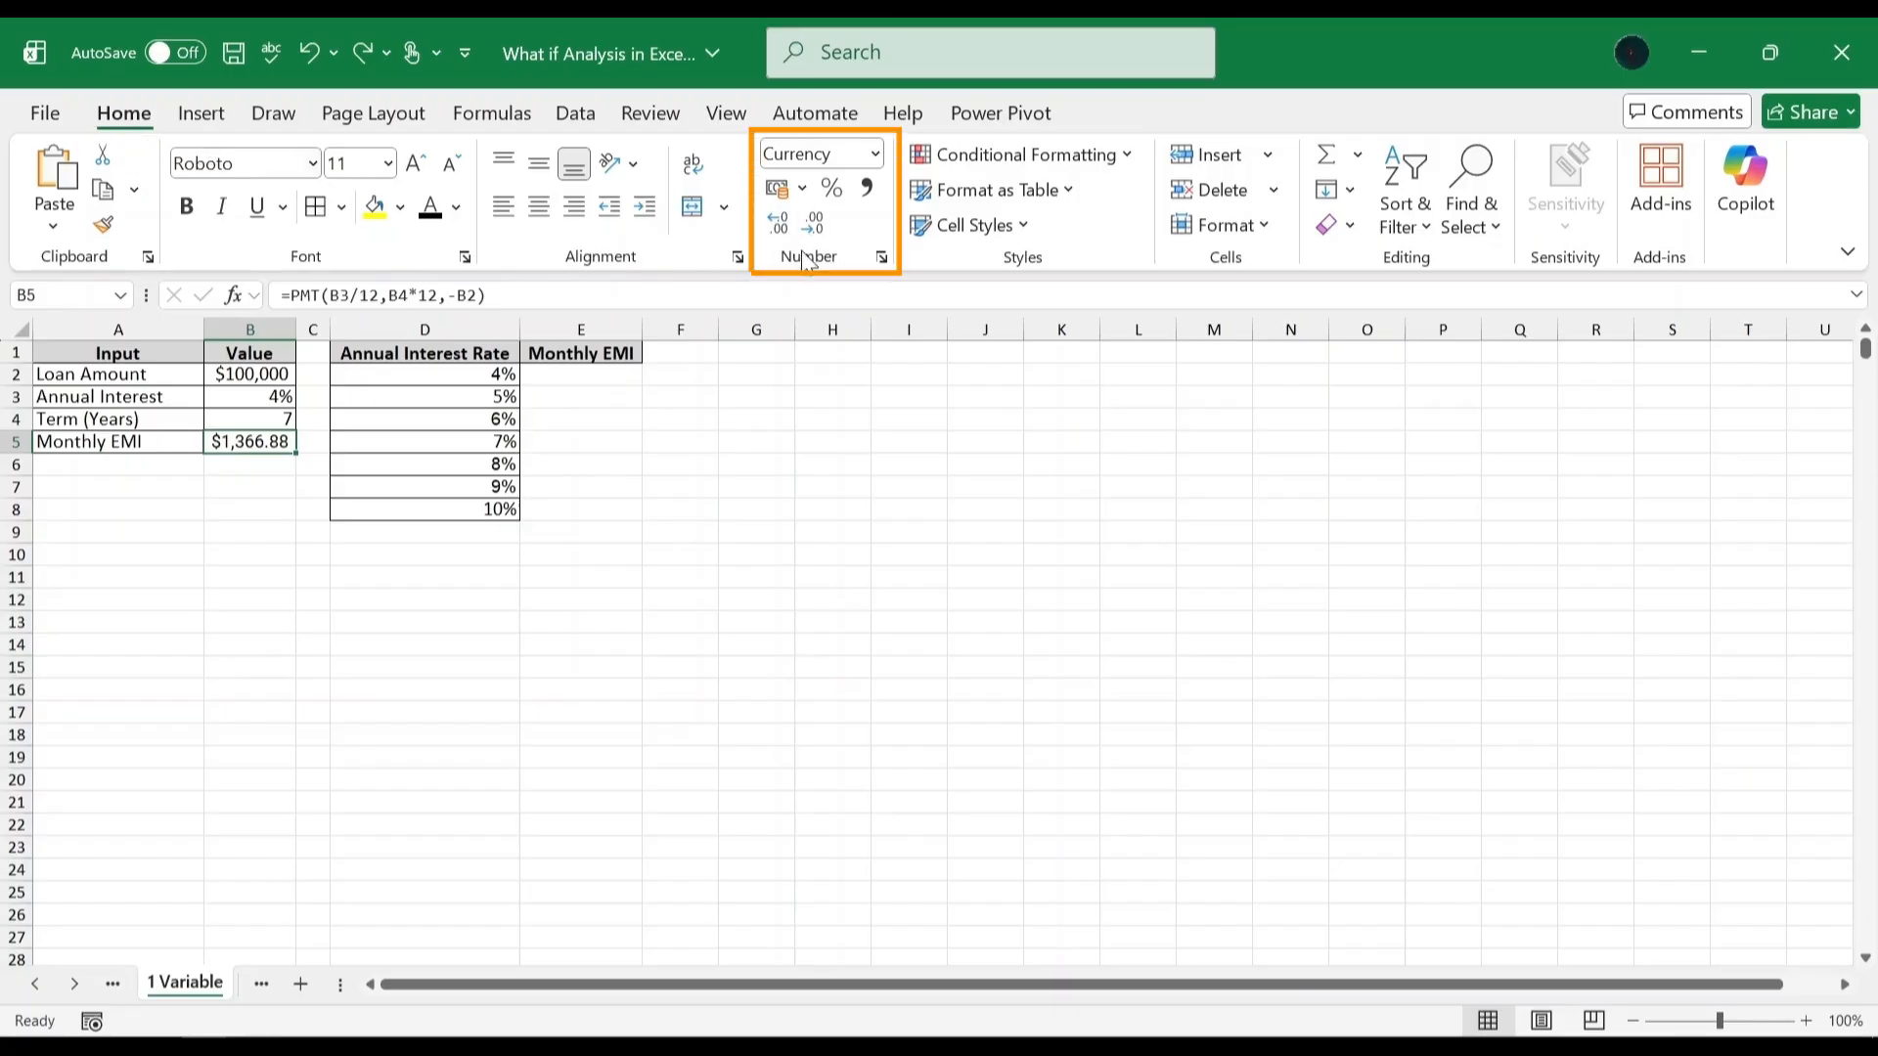
{"action": "left_click", "coordinate": [875, 154]}
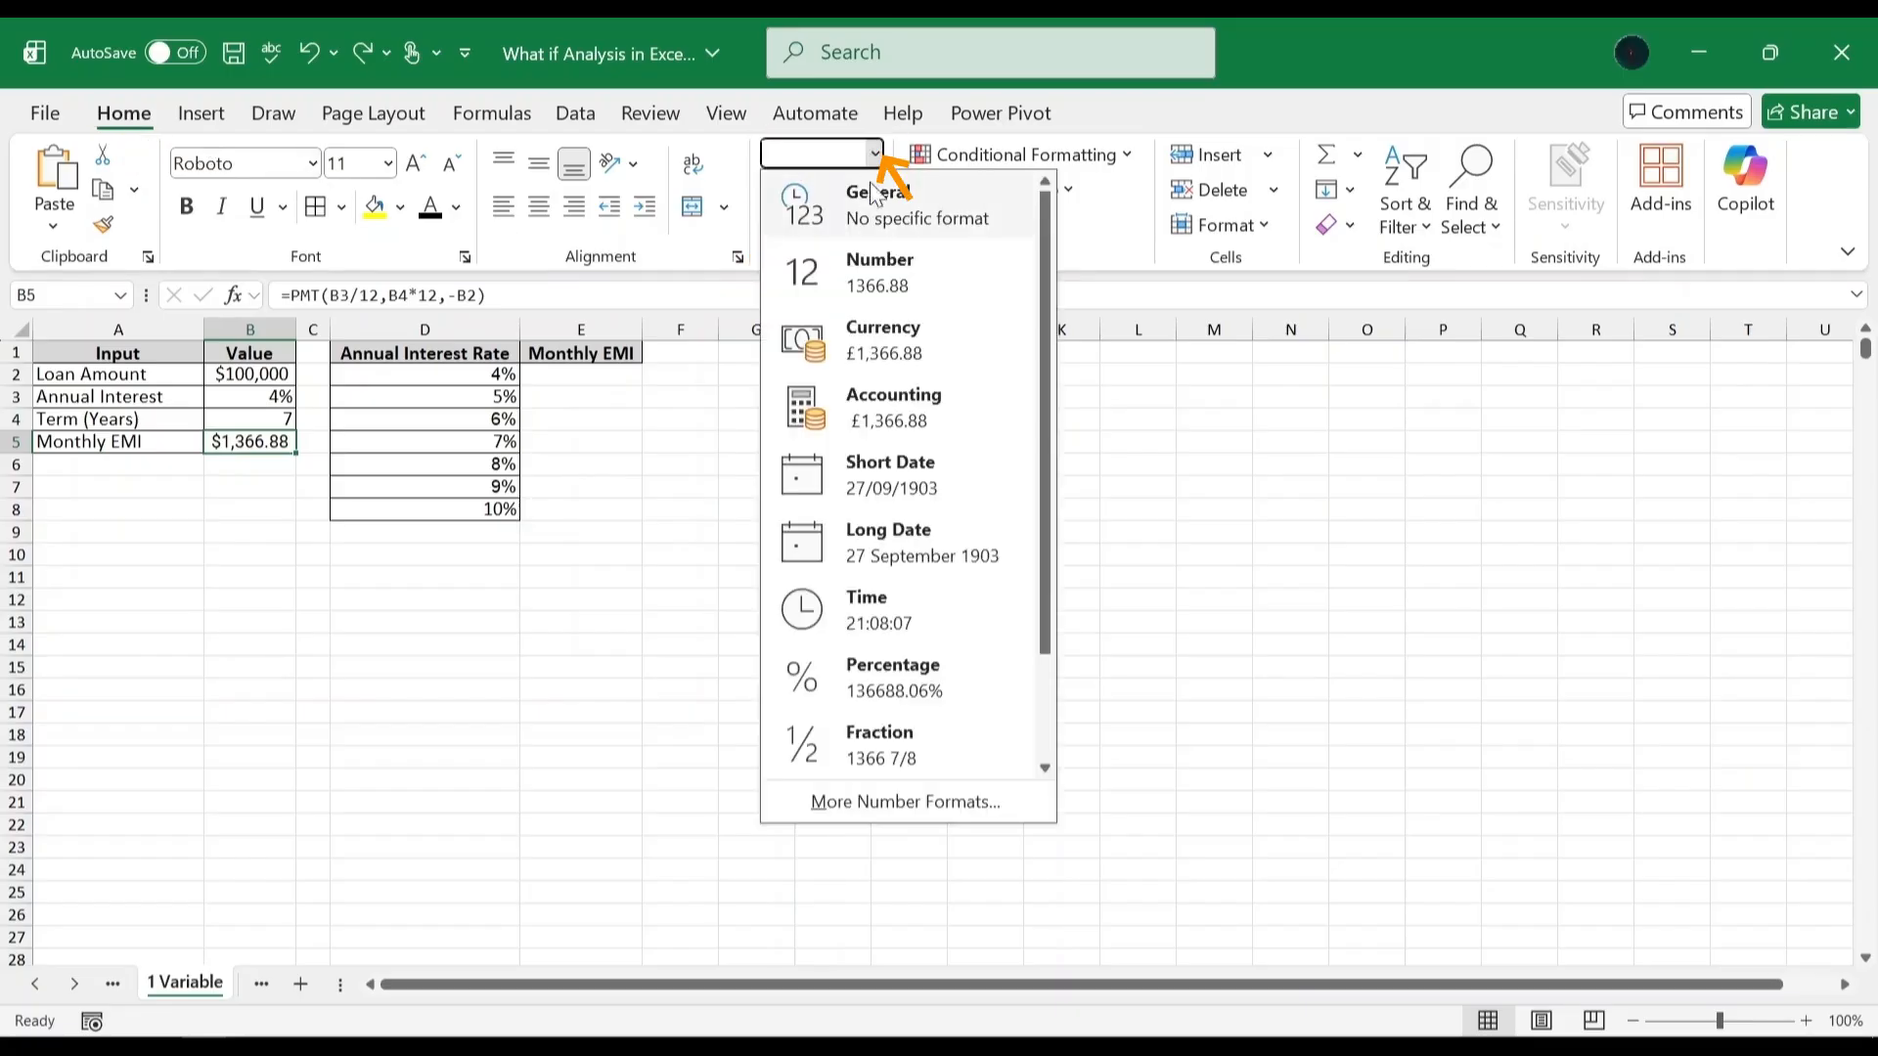
{"action": "left_click", "coordinate": [868, 401]}
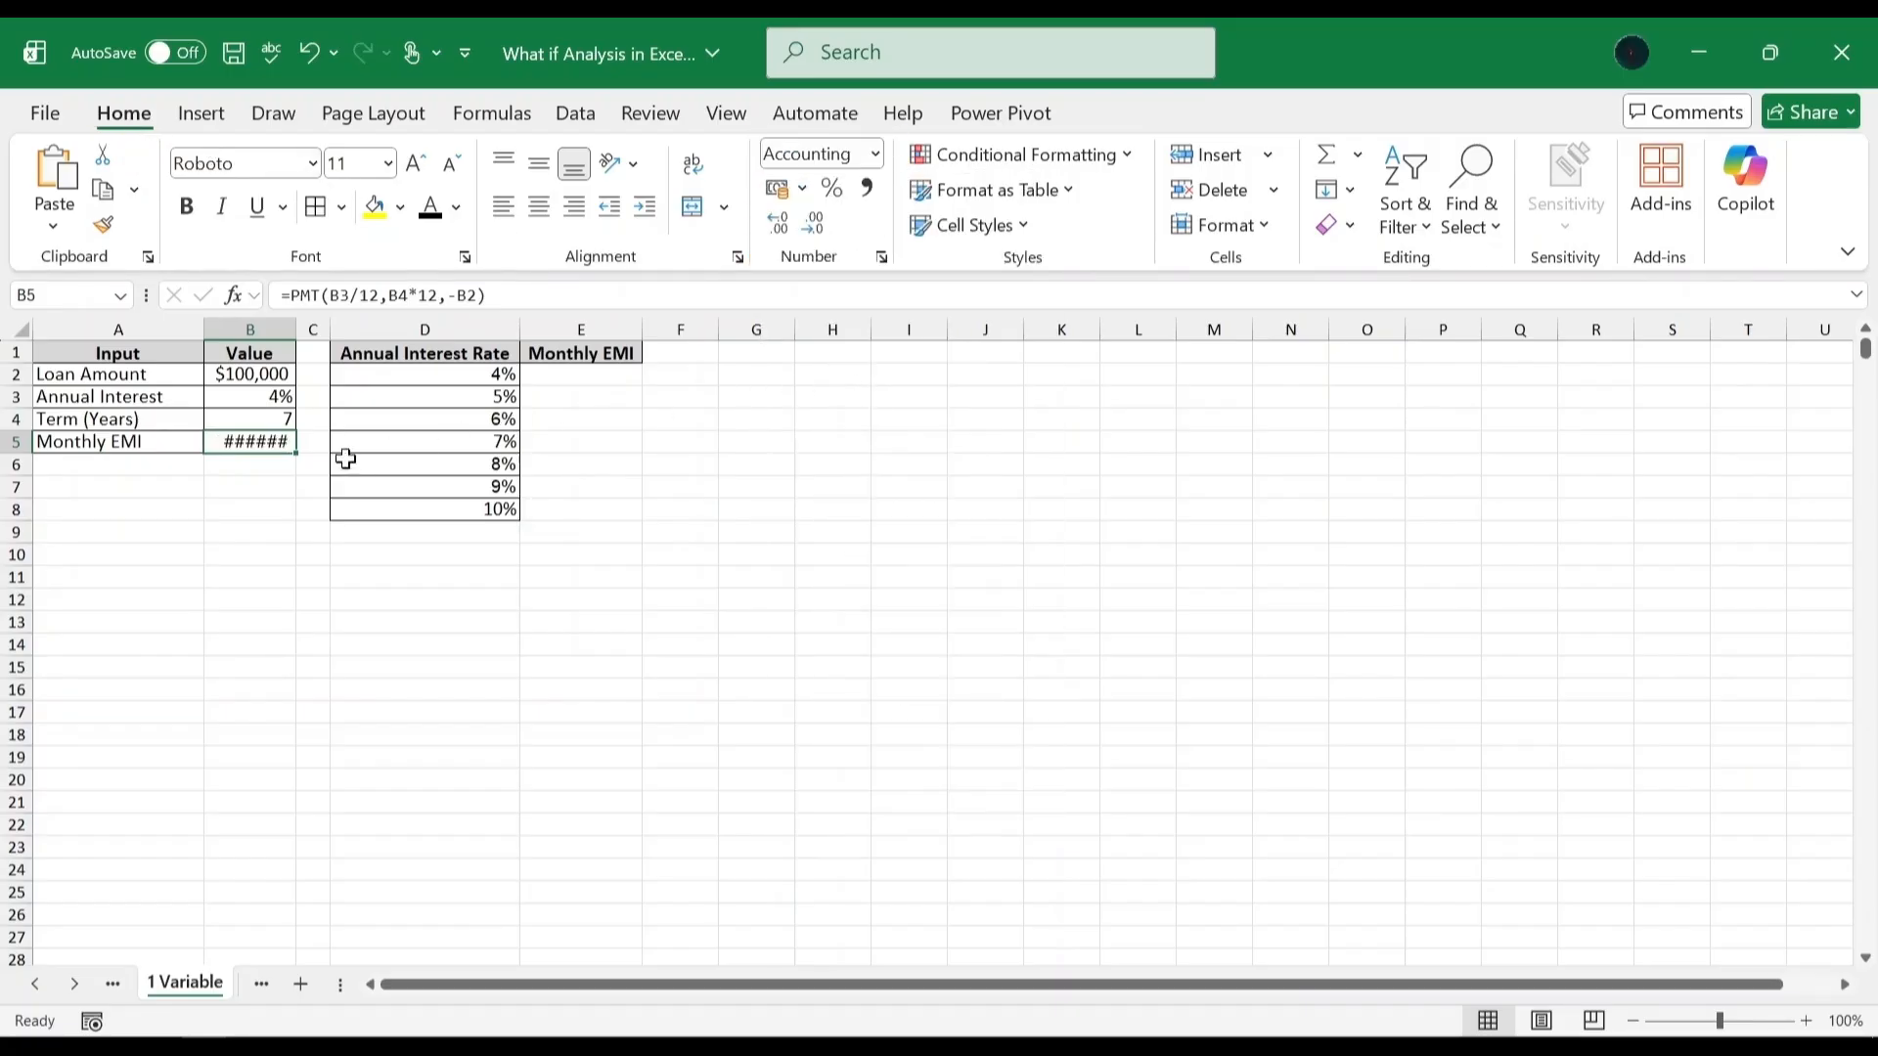
{"action": "double_click", "coordinate": [294, 329]}
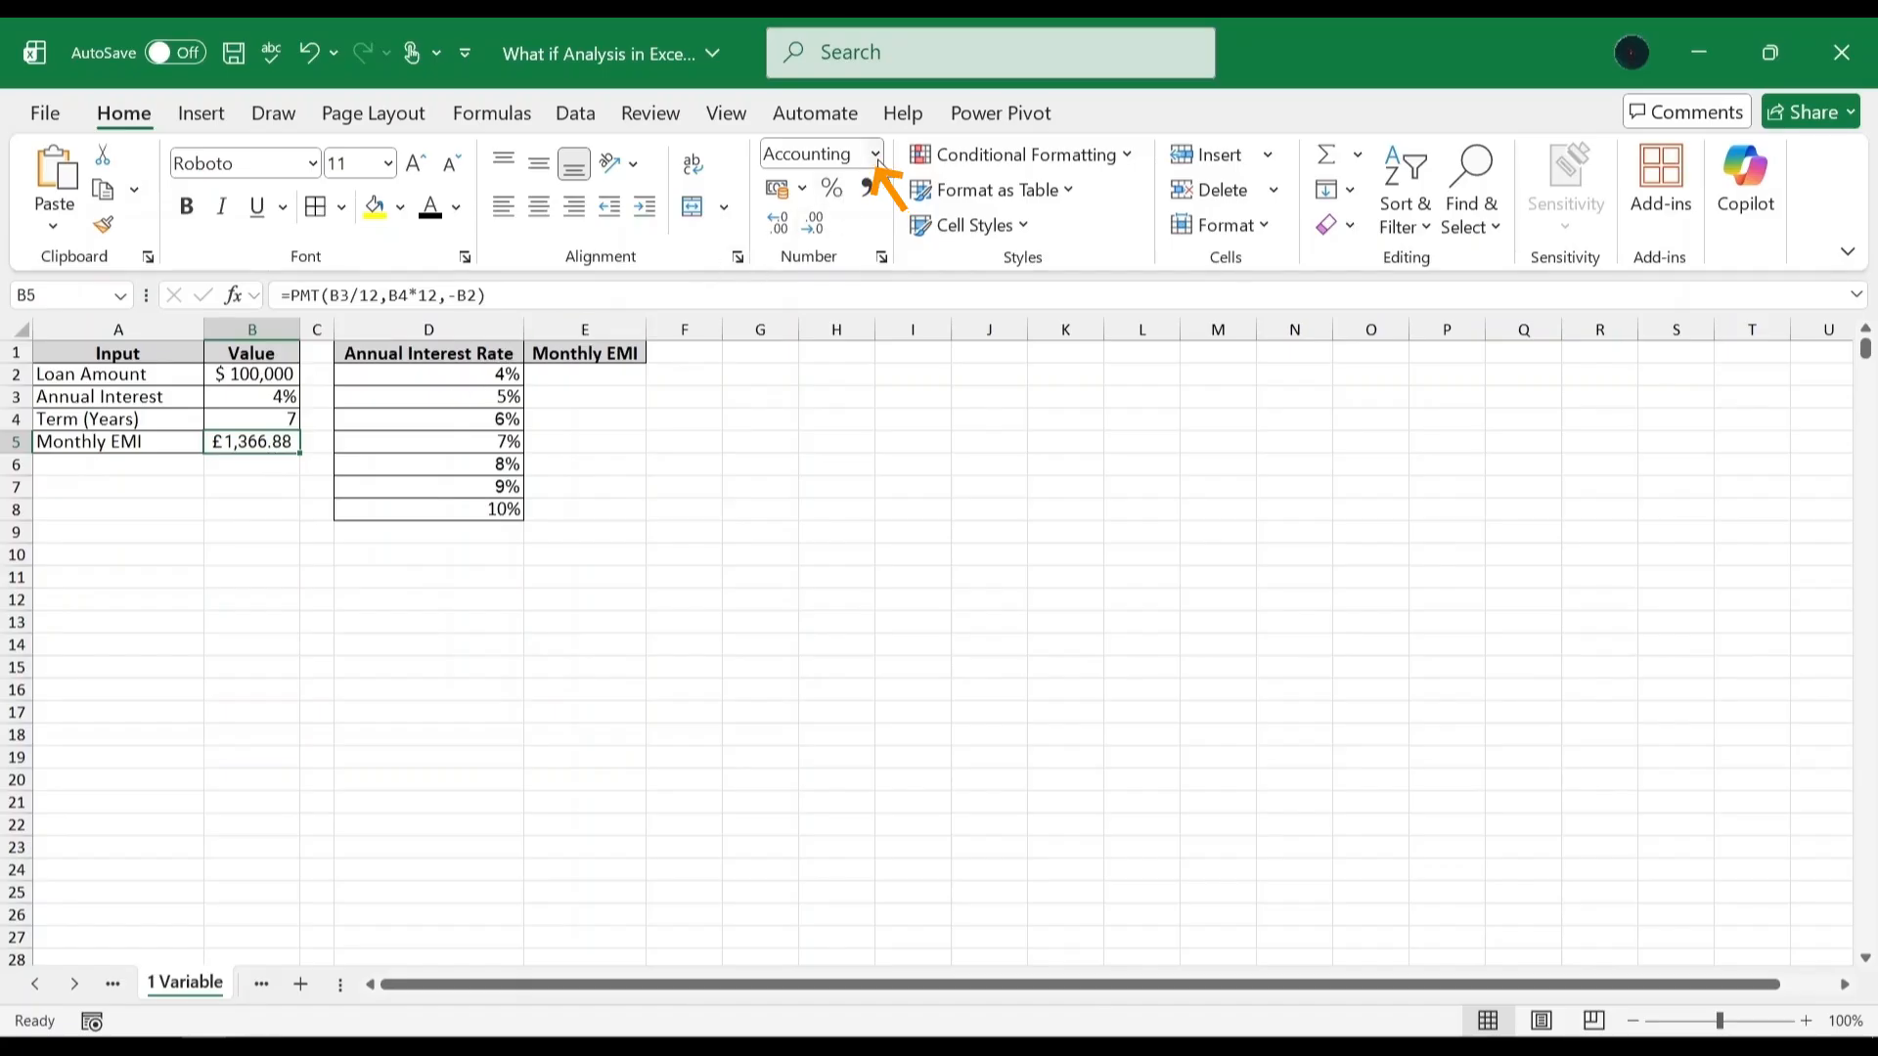
Change the Accounting currency symbol of B5 to $ English (United States).
{"action": "left_click", "coordinate": [873, 155]}
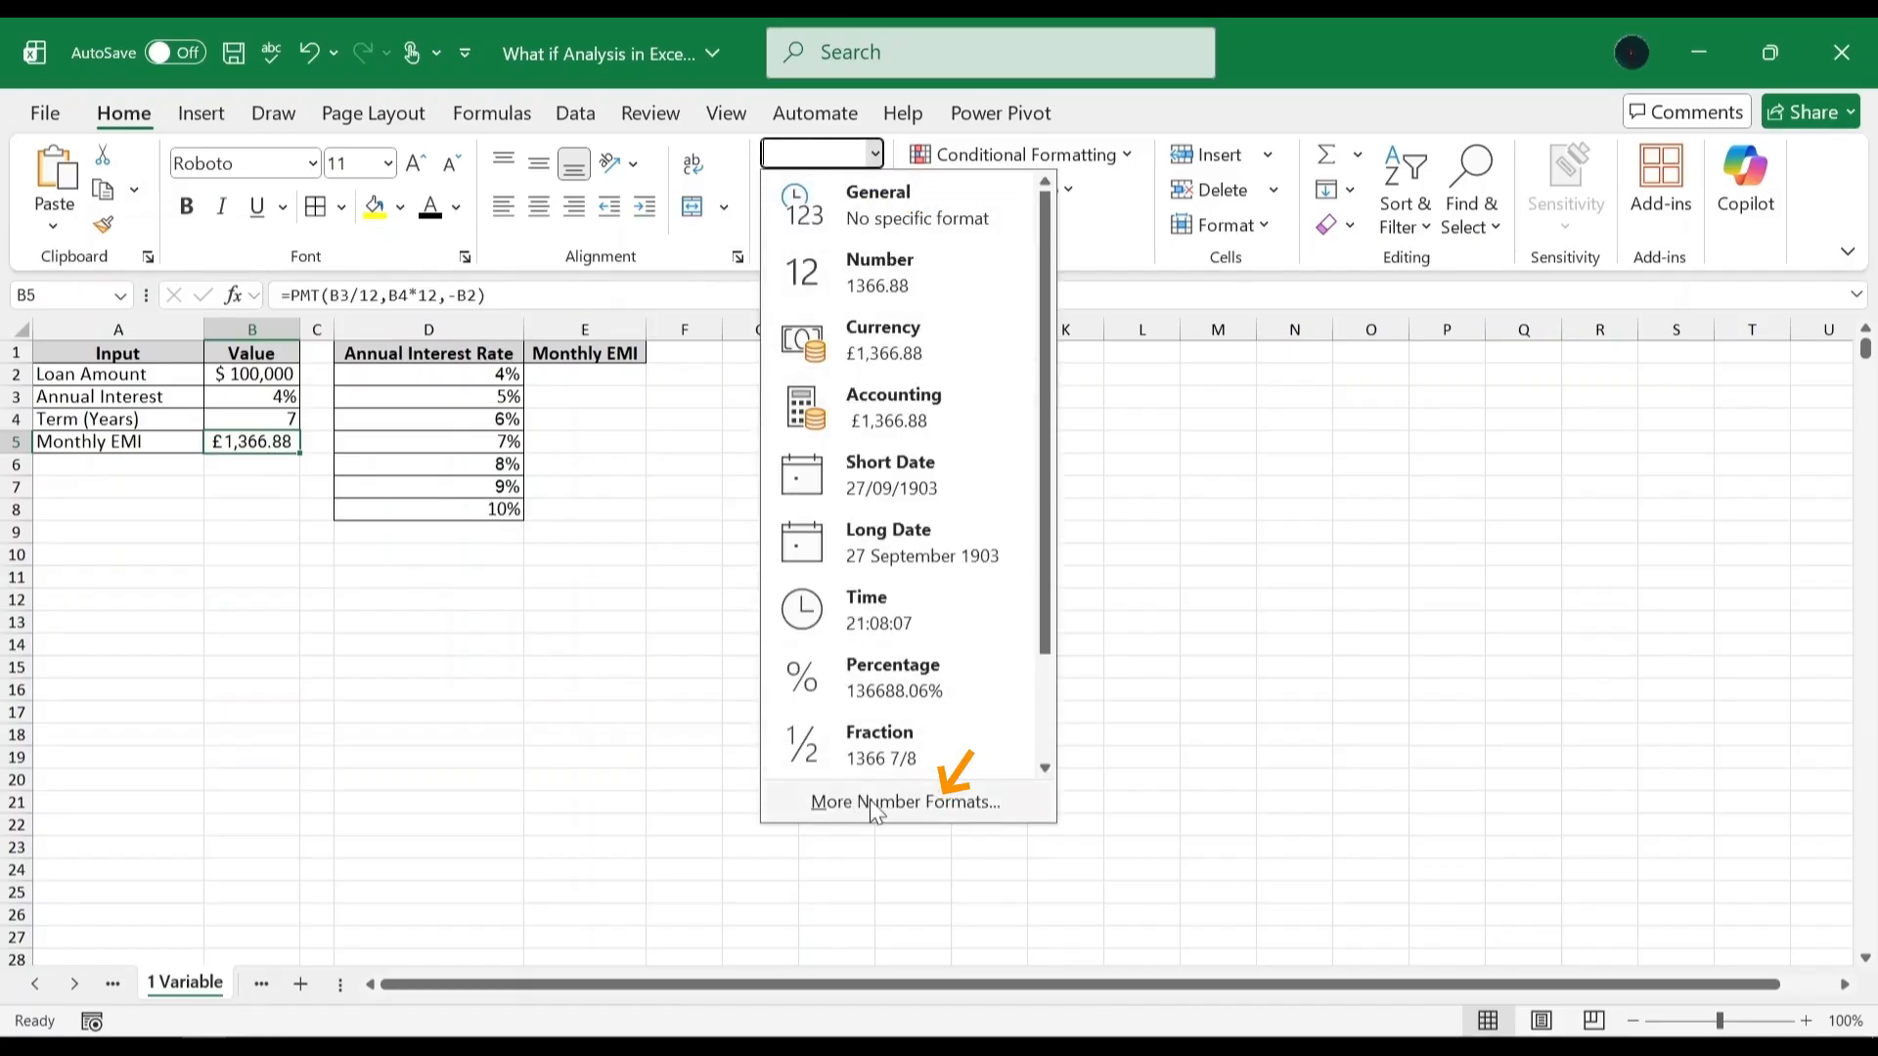
{"action": "left_click", "coordinate": [913, 801]}
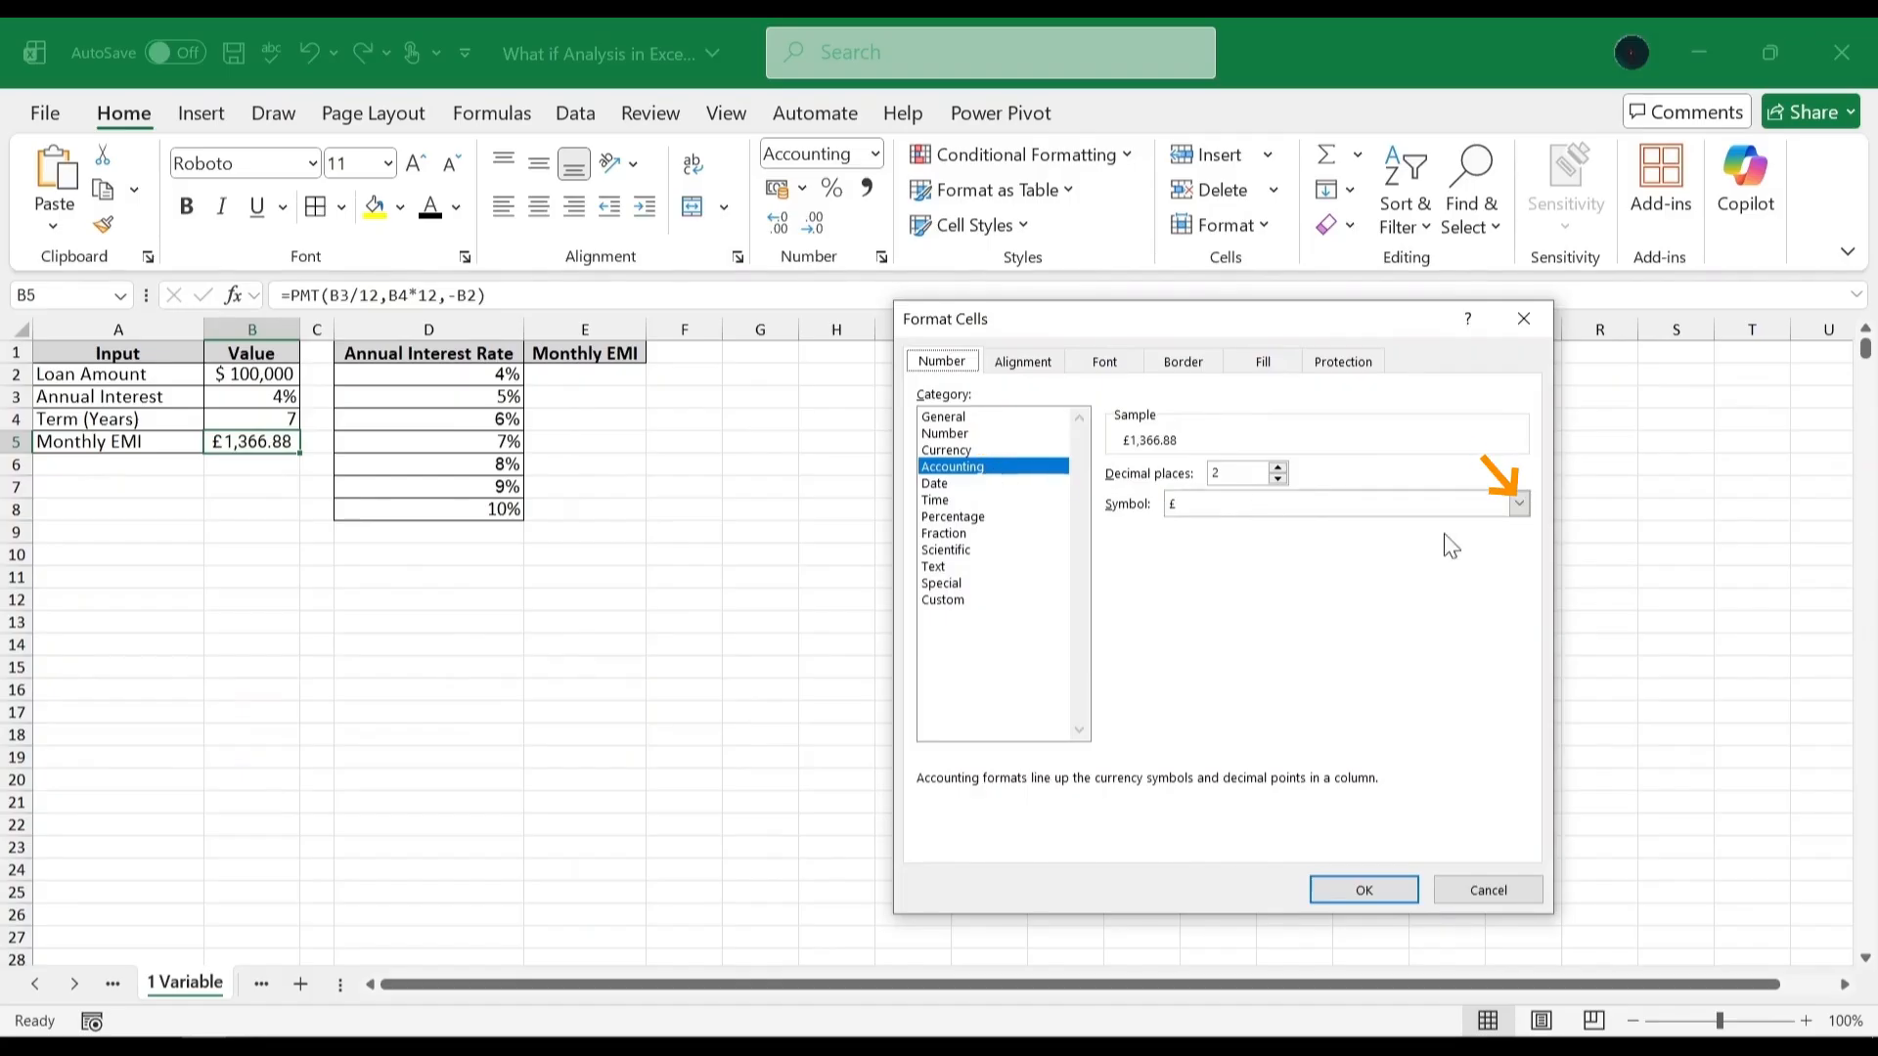
{"action": "left_click", "coordinate": [1518, 504]}
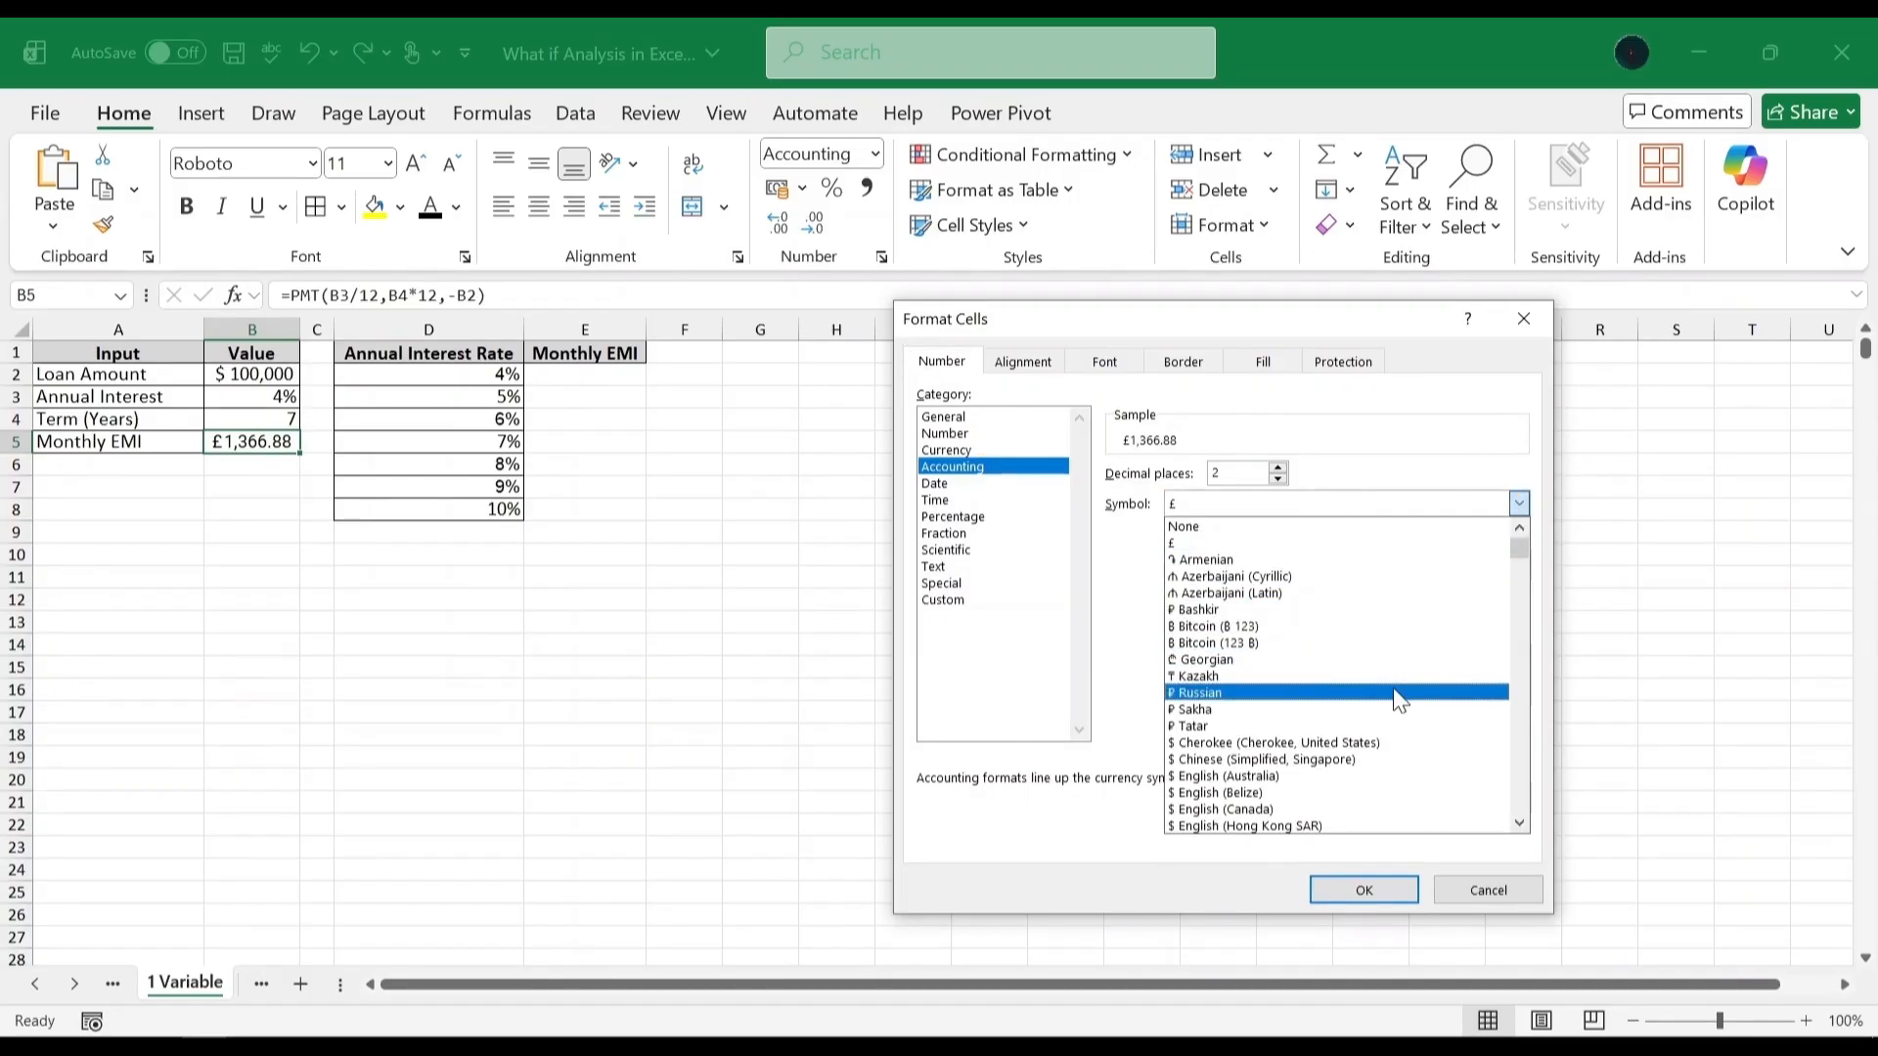
{"action": "scroll", "coordinate": [1519, 554], "scroll_direction": "down", "scroll_amount": 6}
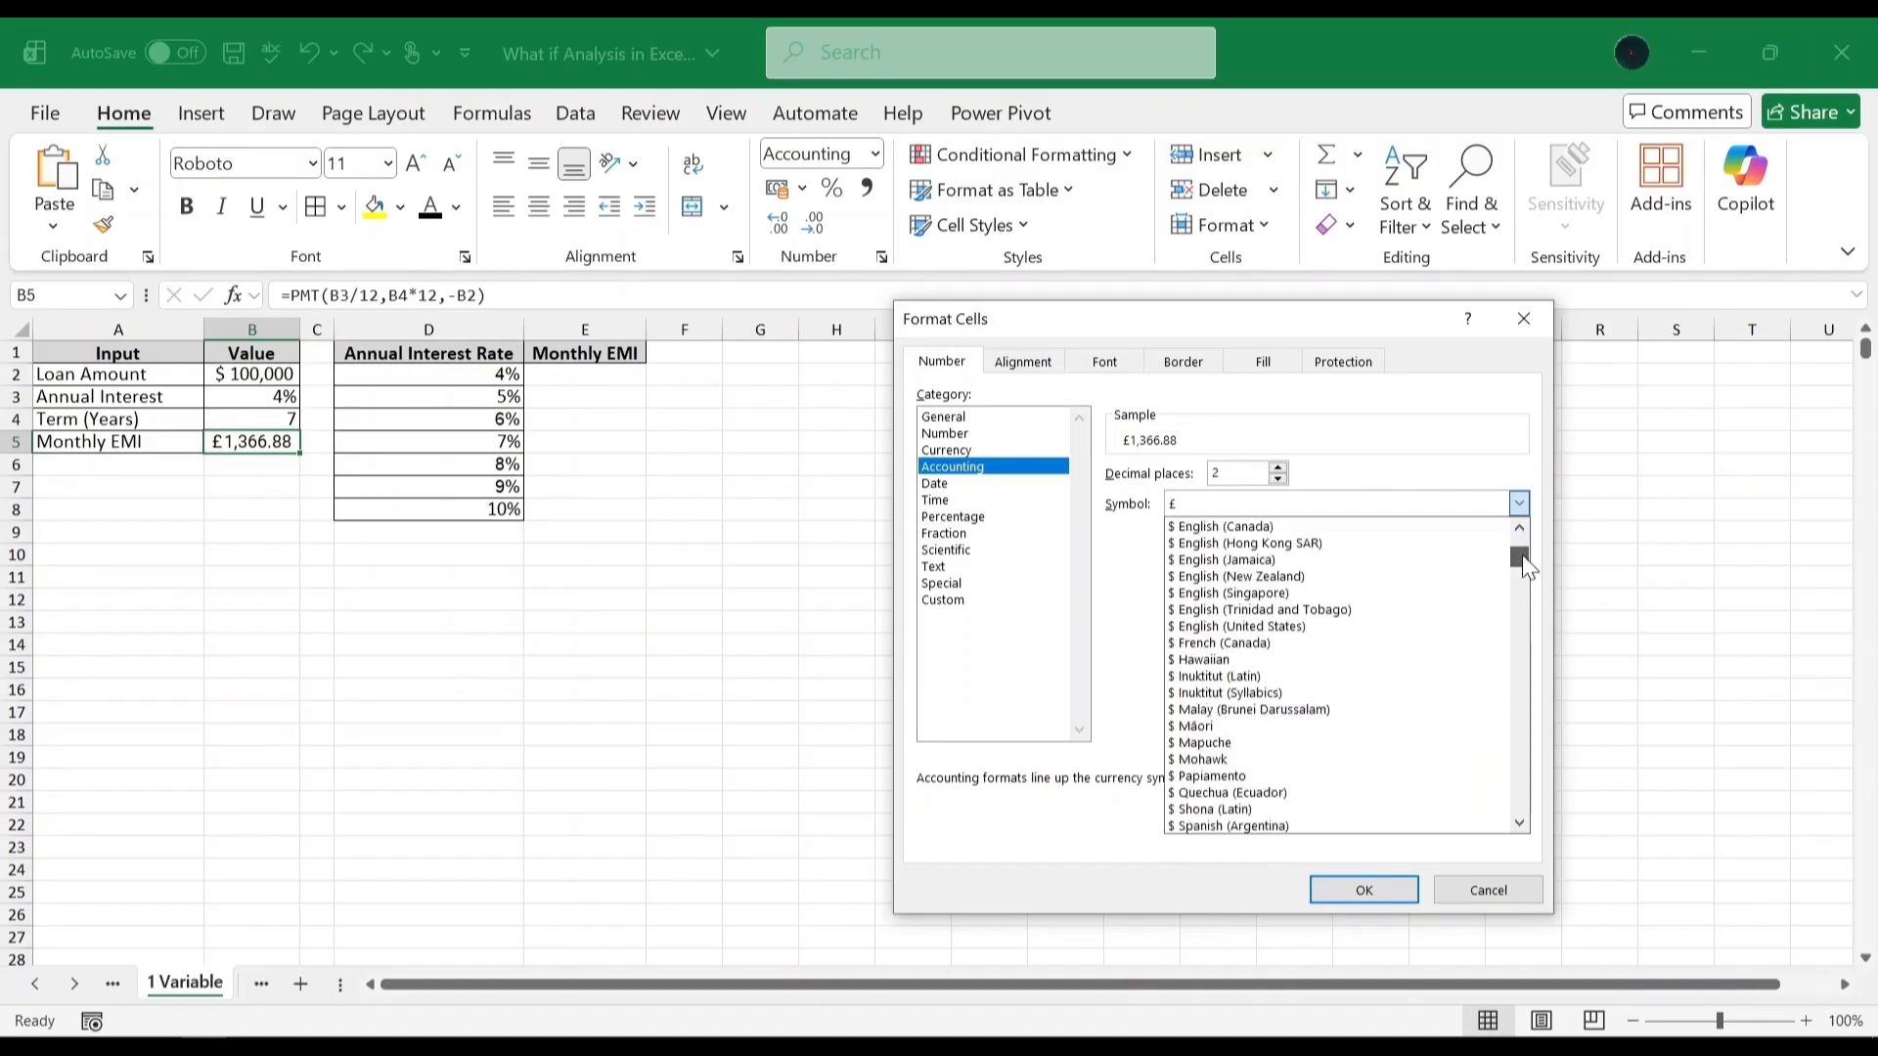
{"action": "left_click", "coordinate": [1339, 631]}
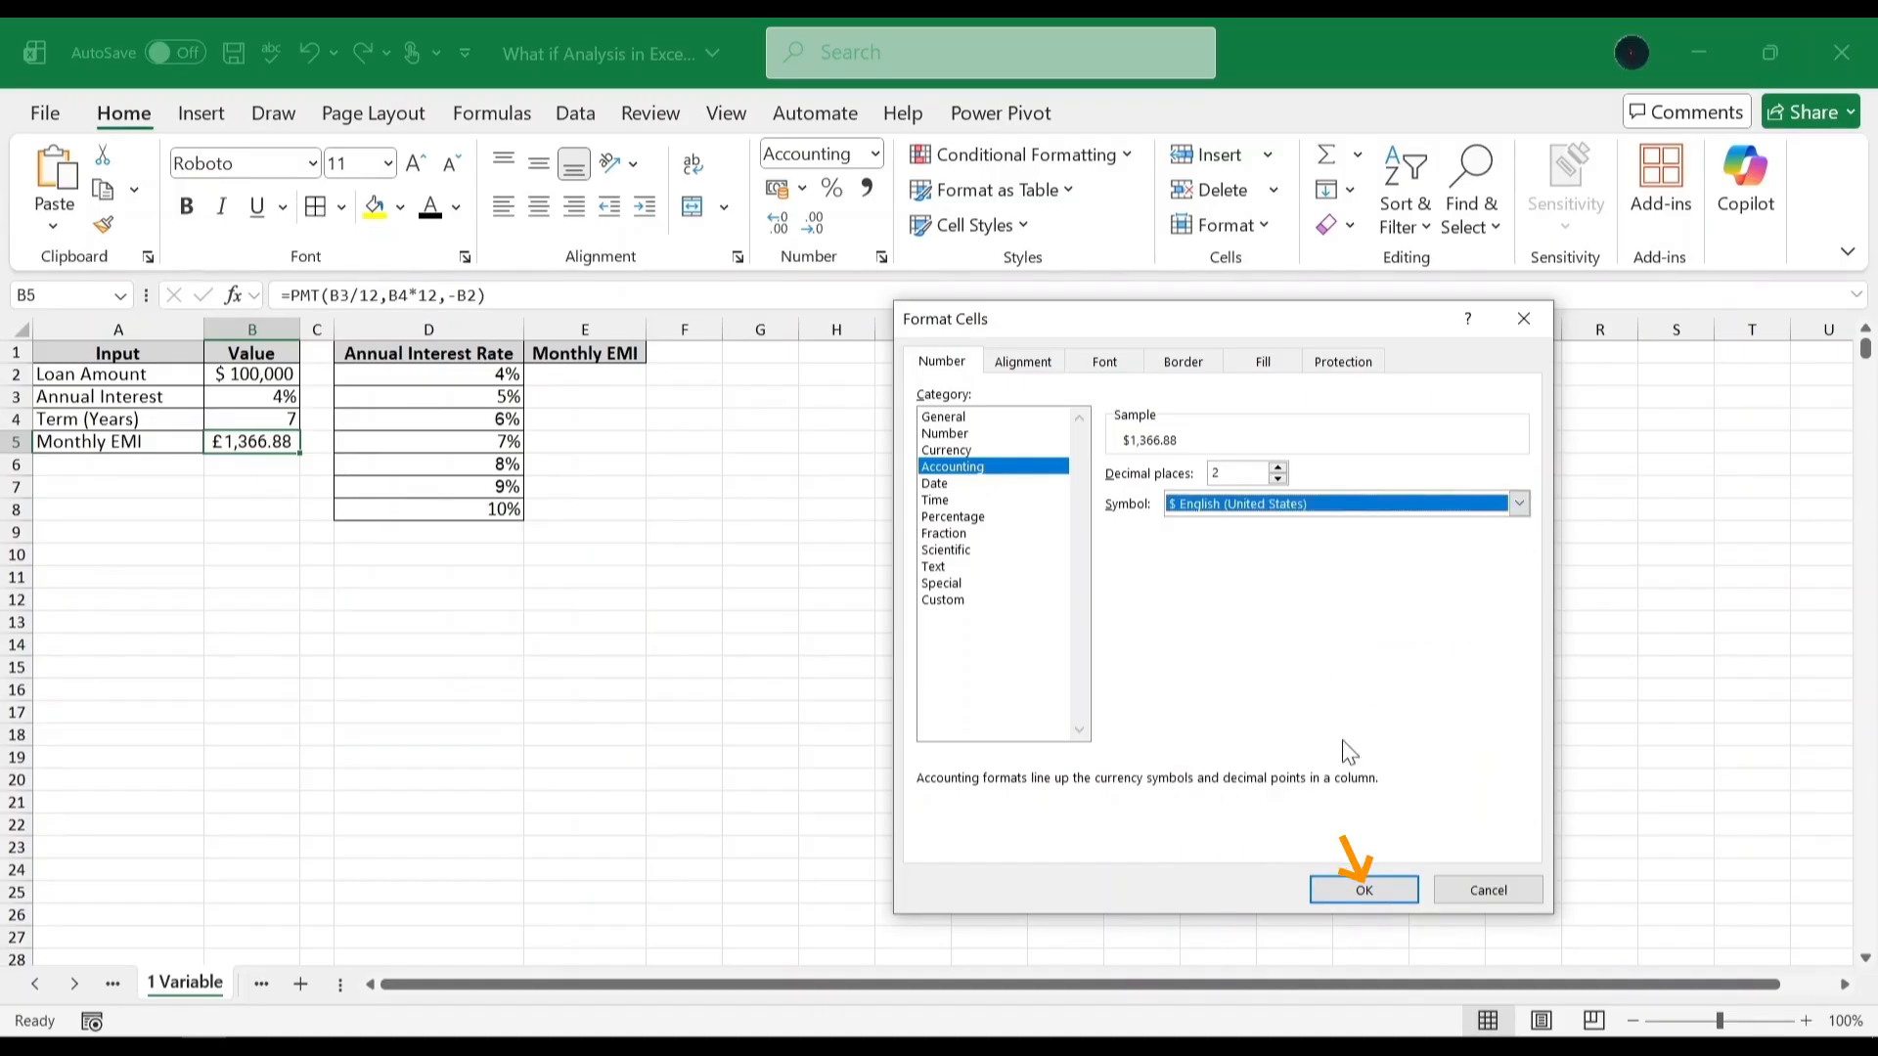
{"action": "left_click", "coordinate": [1361, 889]}
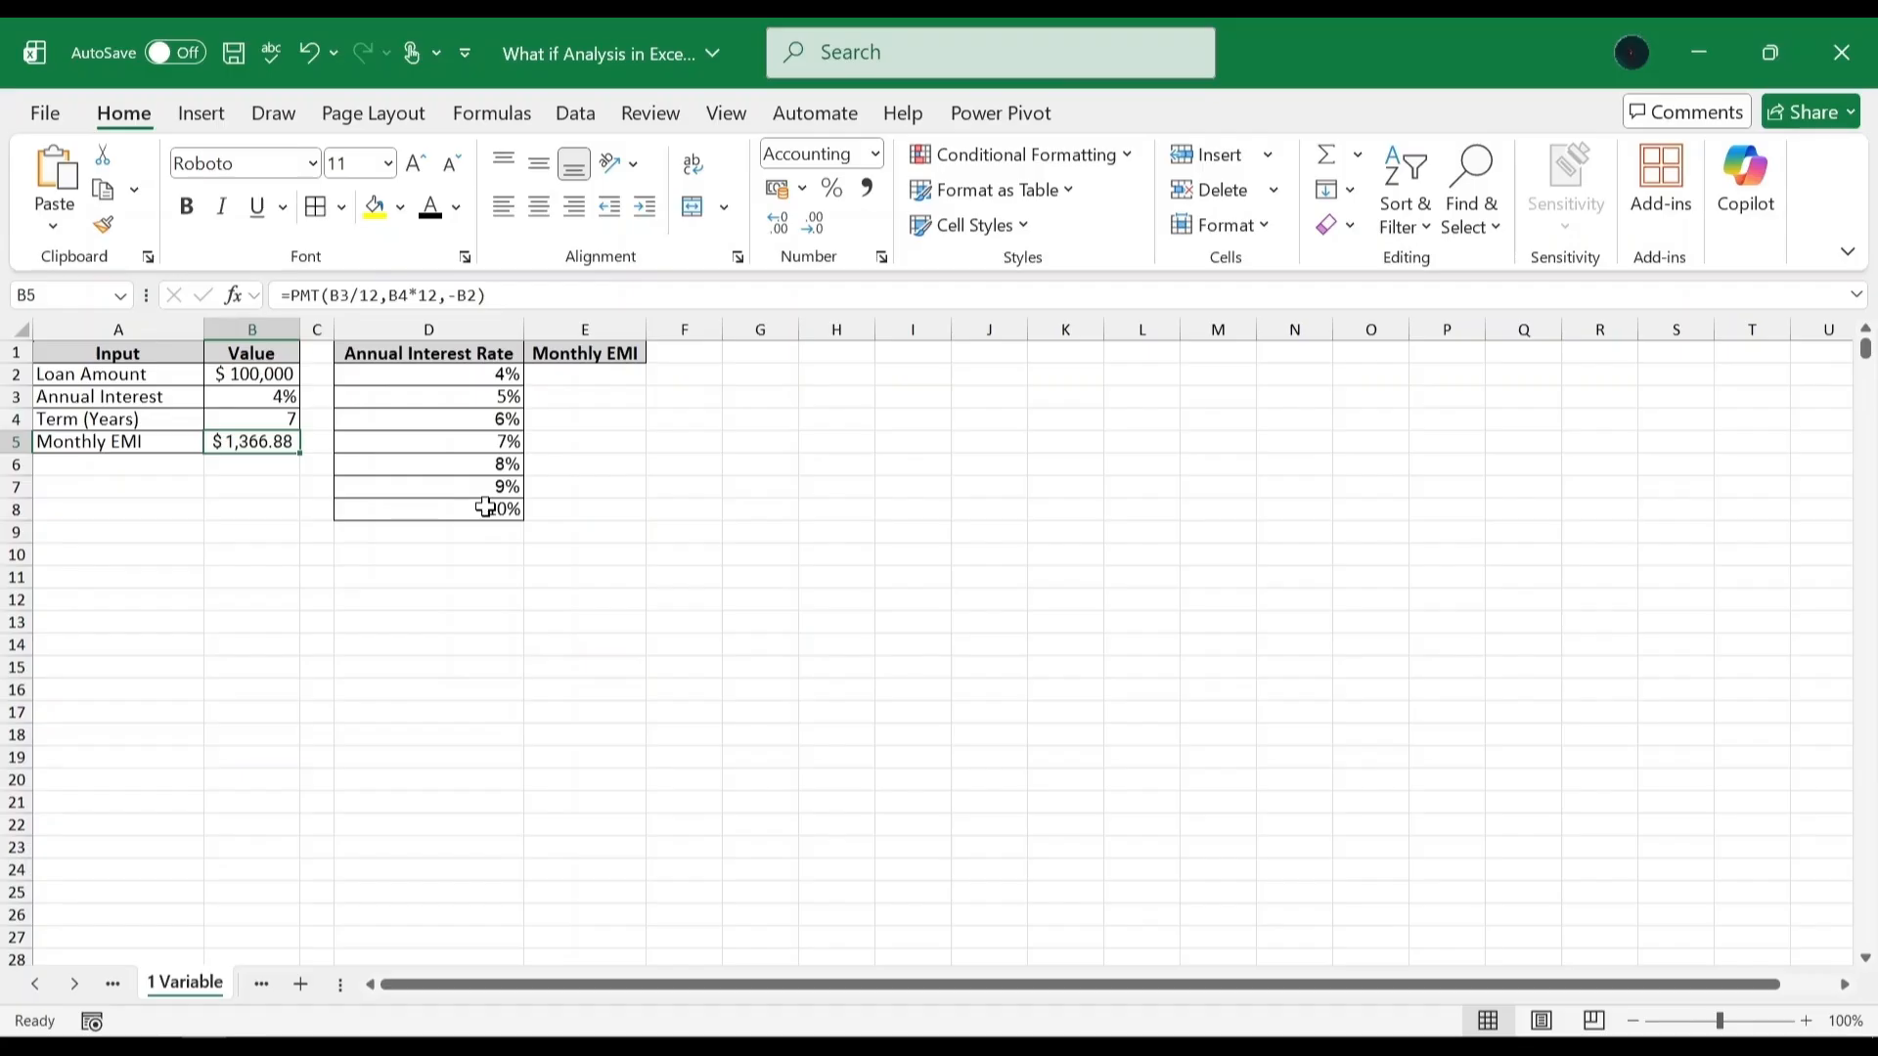
Link the first Monthly EMI cell E2 to the calculated EMI with the formula =B5.
{"action": "left_click", "coordinate": [607, 375]}
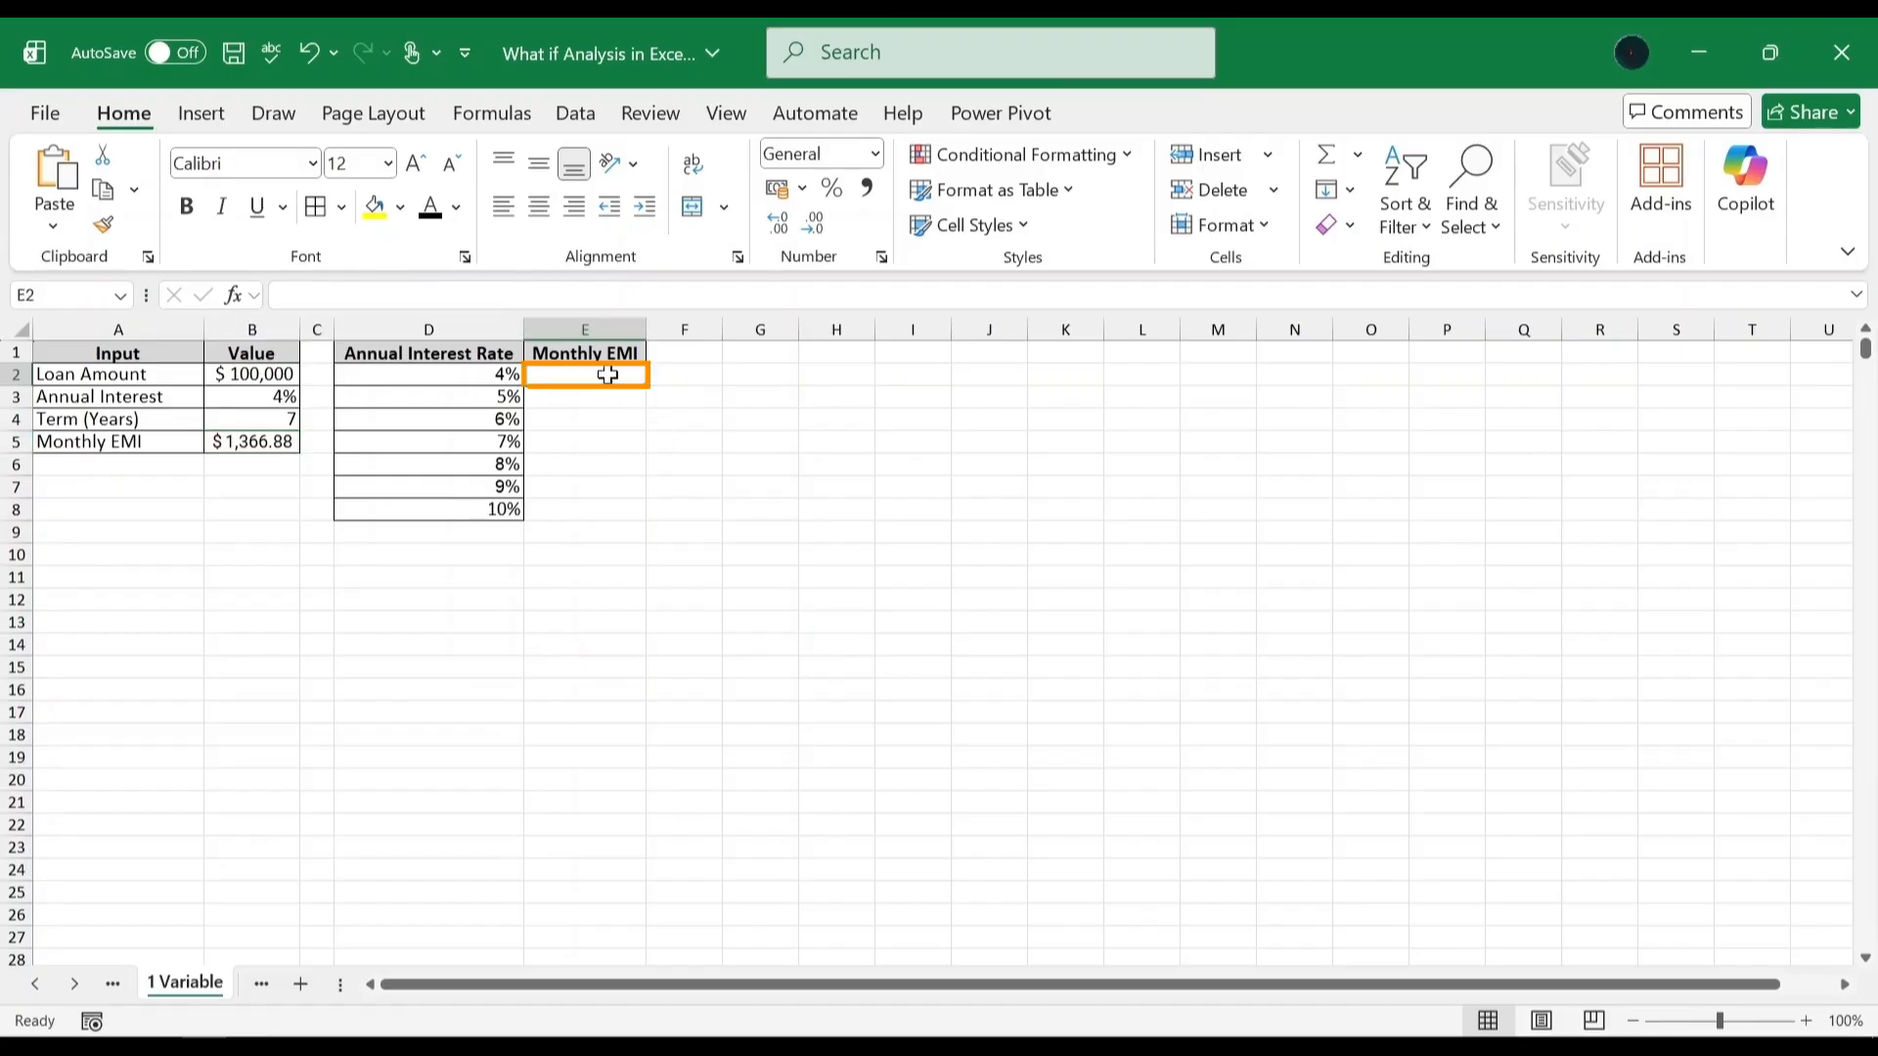
{"action": "type", "text": "="}
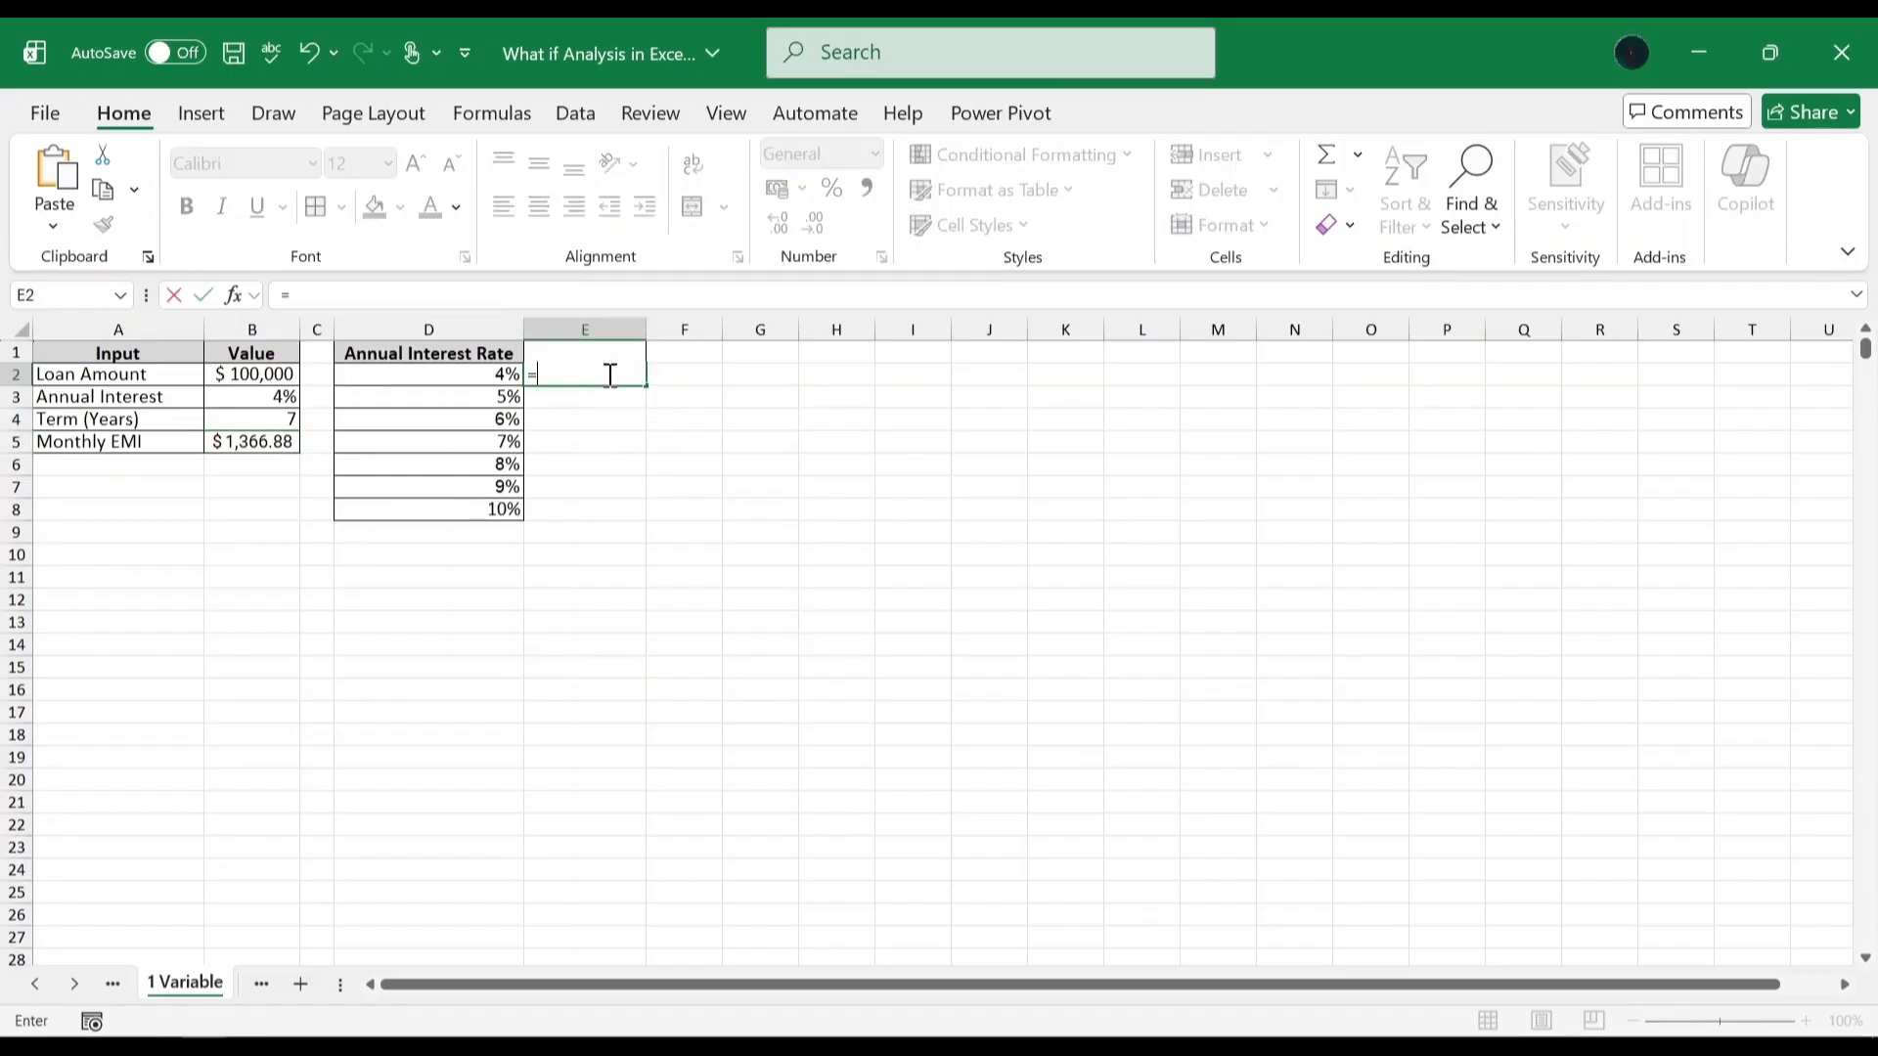
{"action": "left_click", "coordinate": [289, 443]}
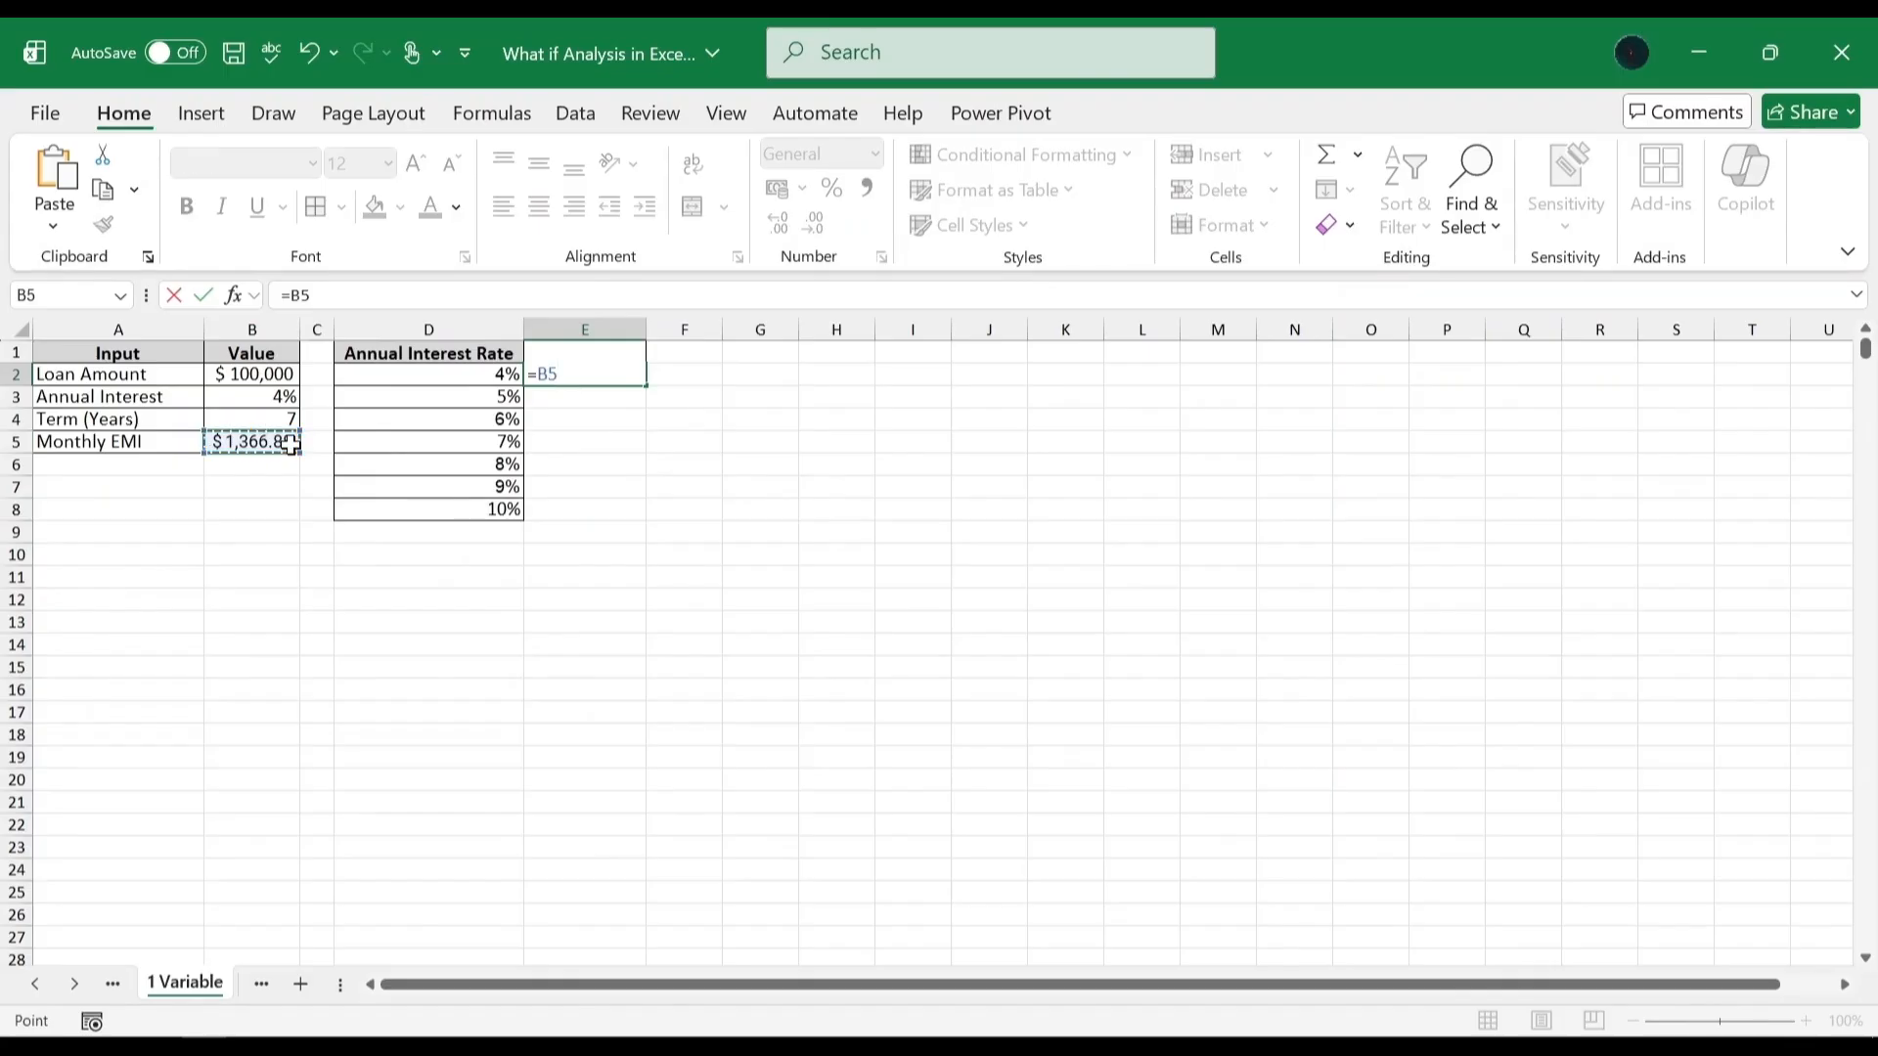
{"action": "key", "text": "Return"}
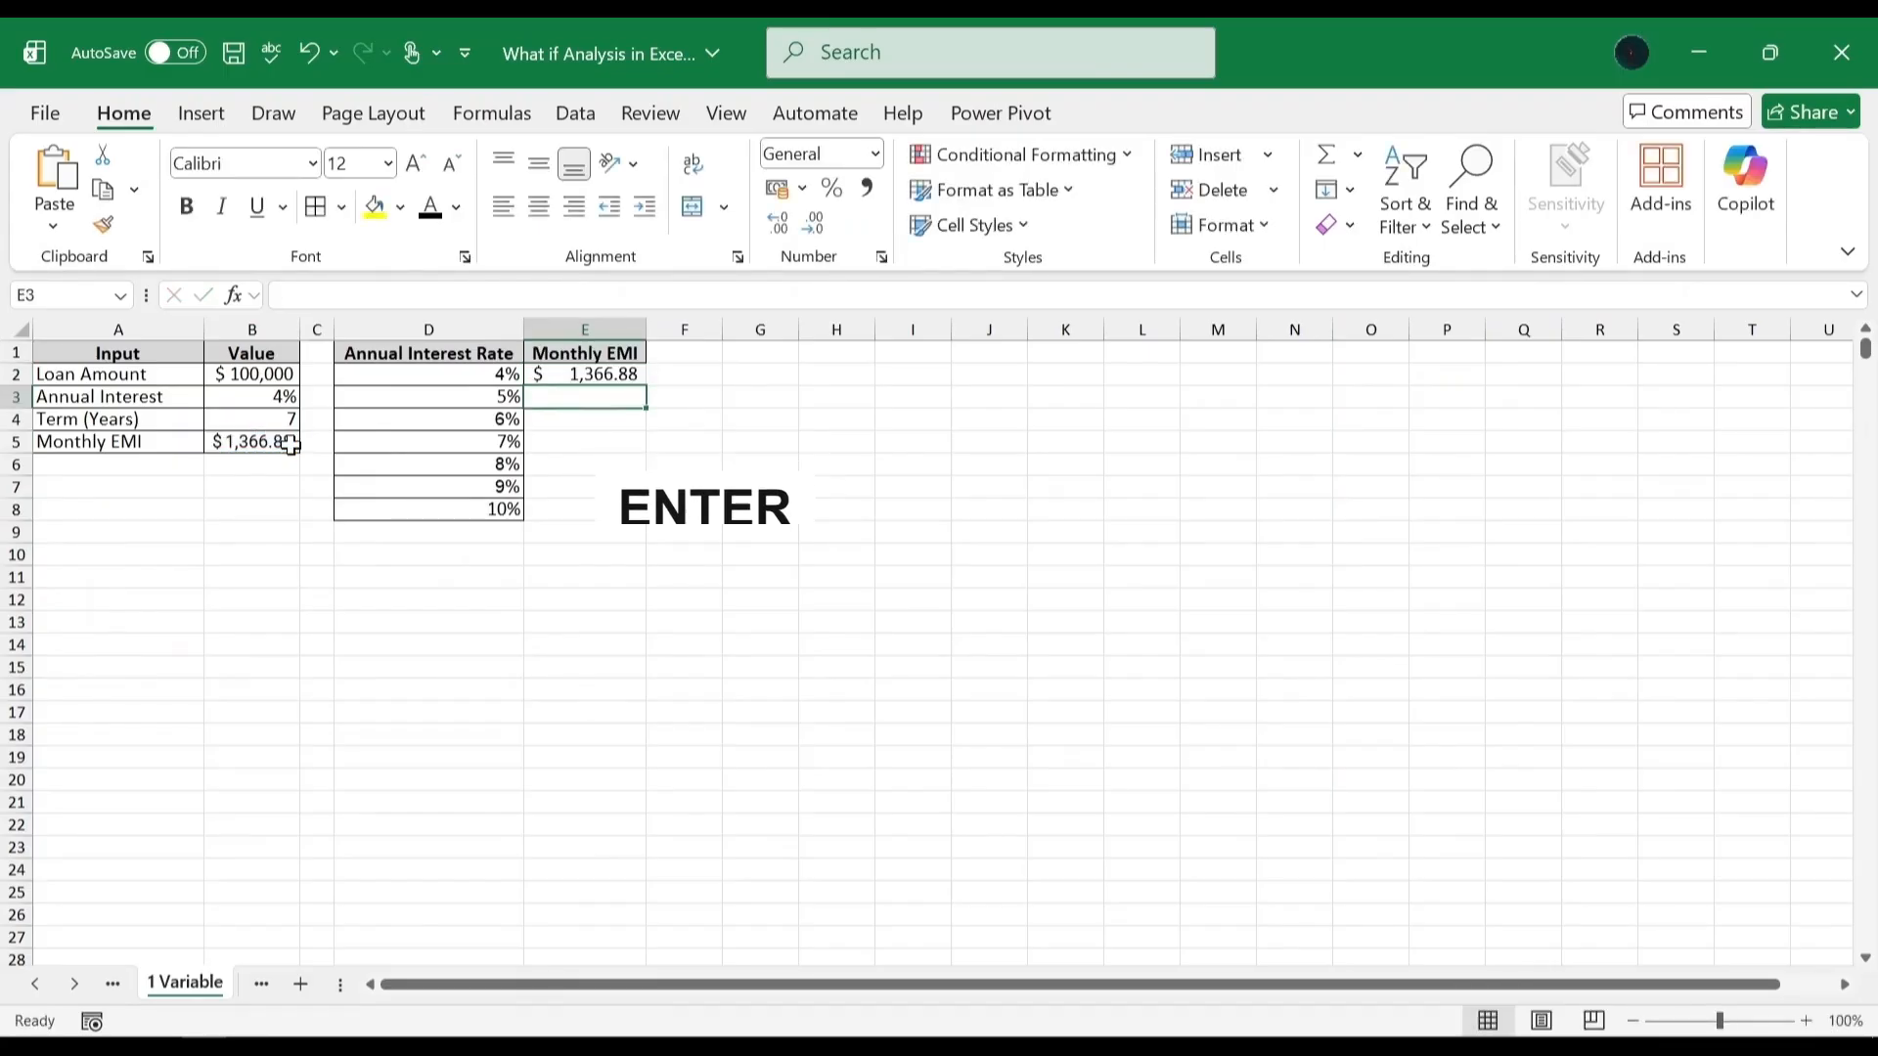
Create a one-variable Data Table over D2:E8 with the annual interest cell B3 as the column input cell.
{"action": "left_click_drag", "start_coordinate": [397, 380], "coordinate": [584, 511]}
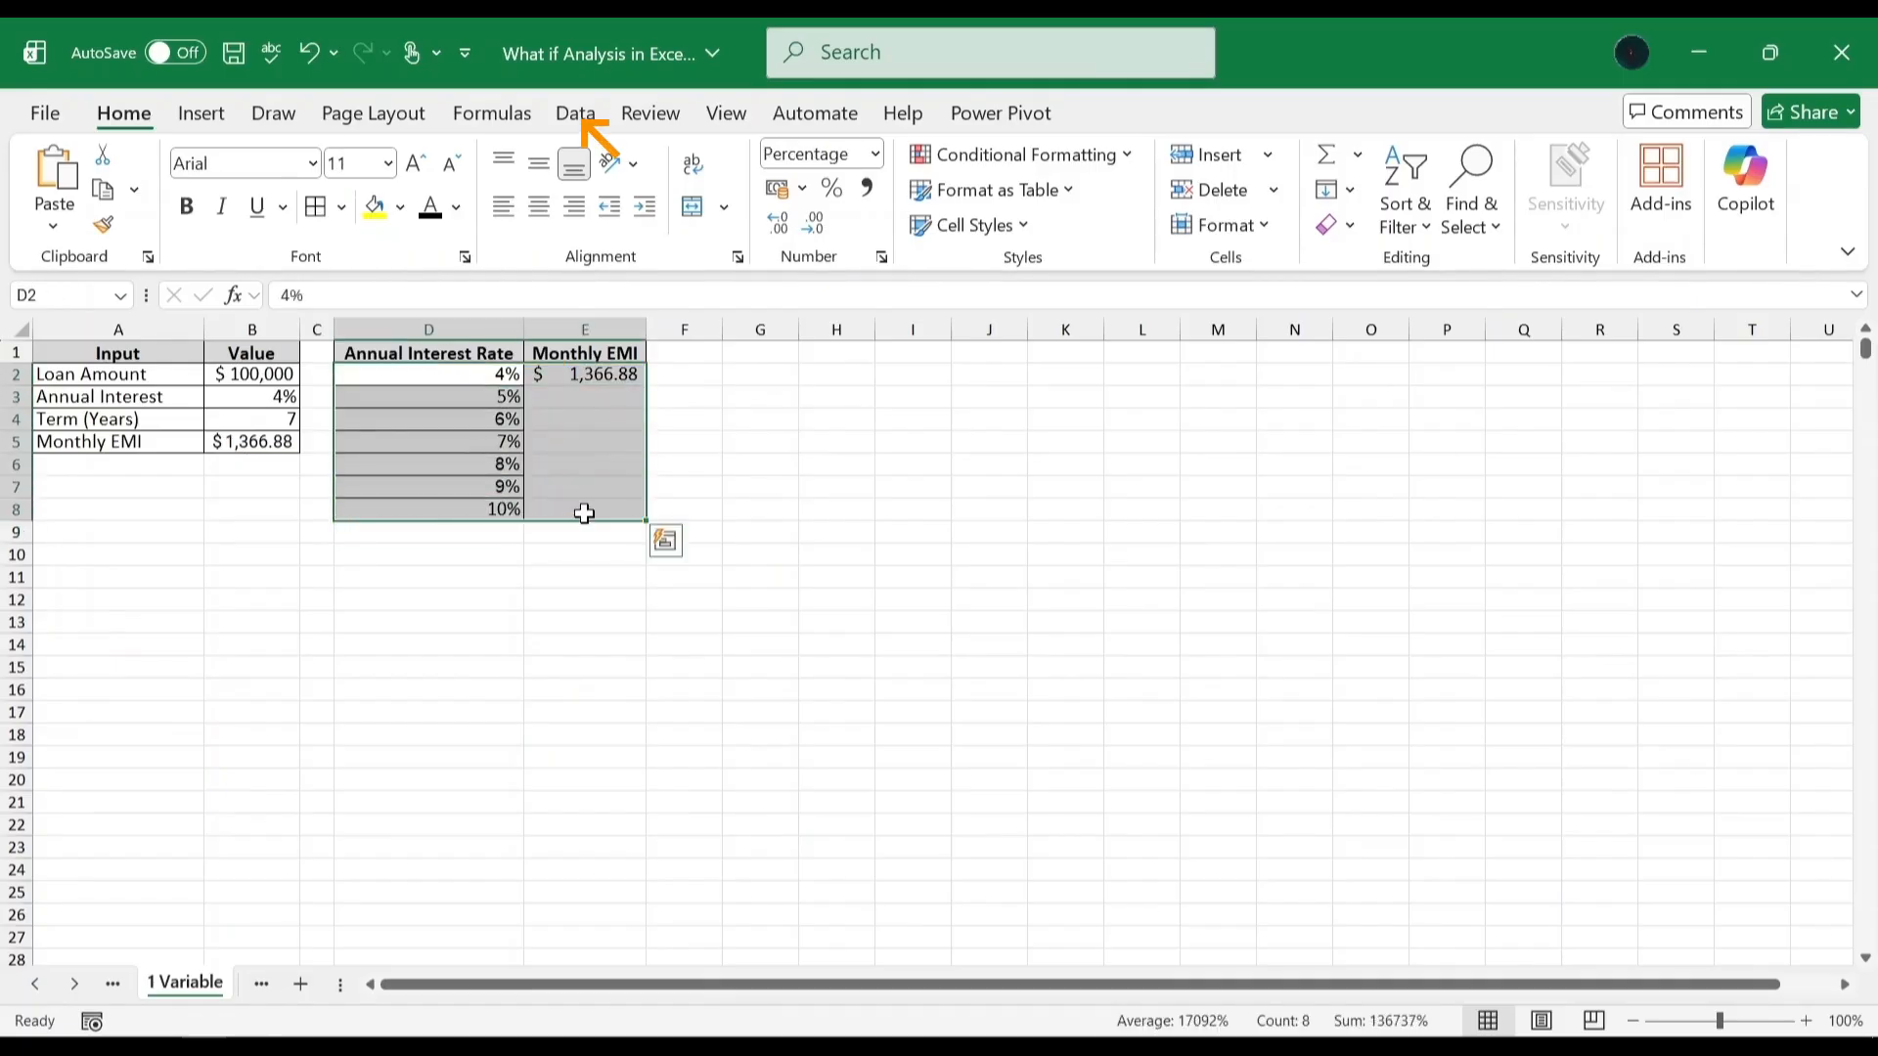
{"action": "left_click", "coordinate": [585, 114]}
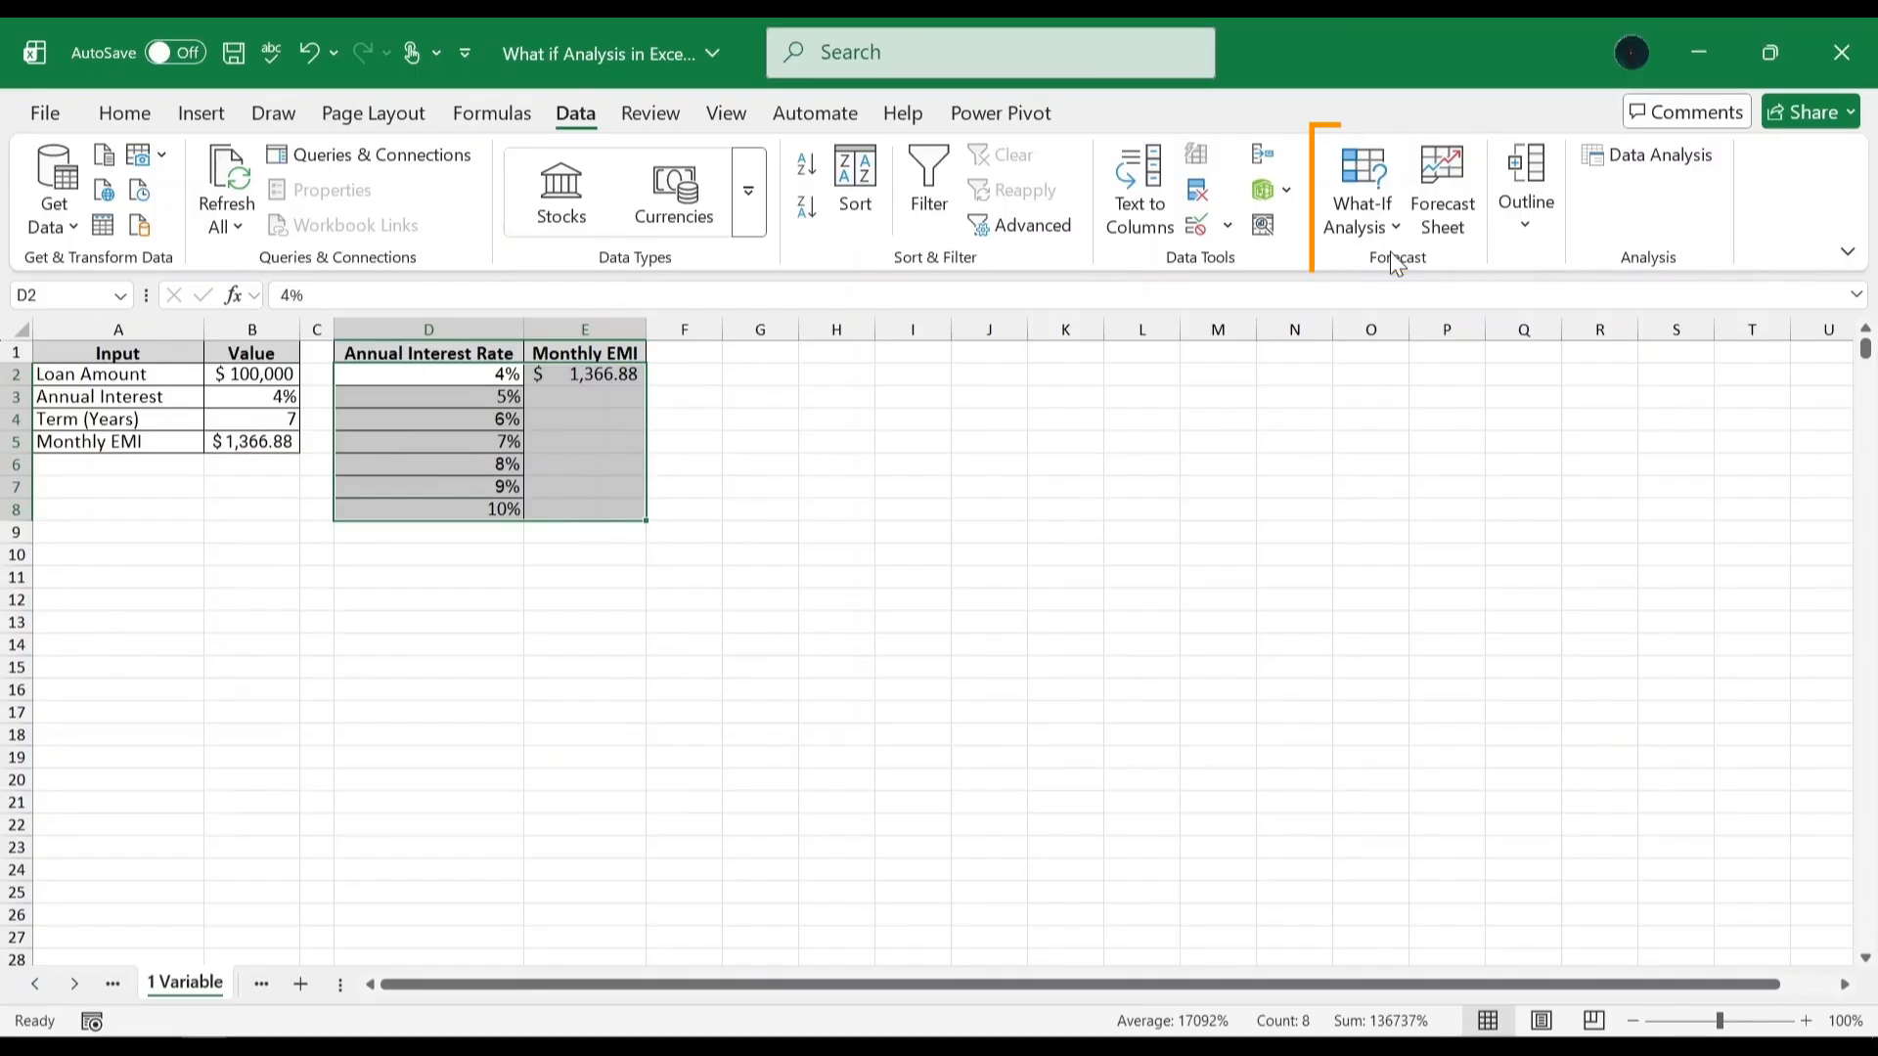
{"action": "left_click", "coordinate": [1361, 218]}
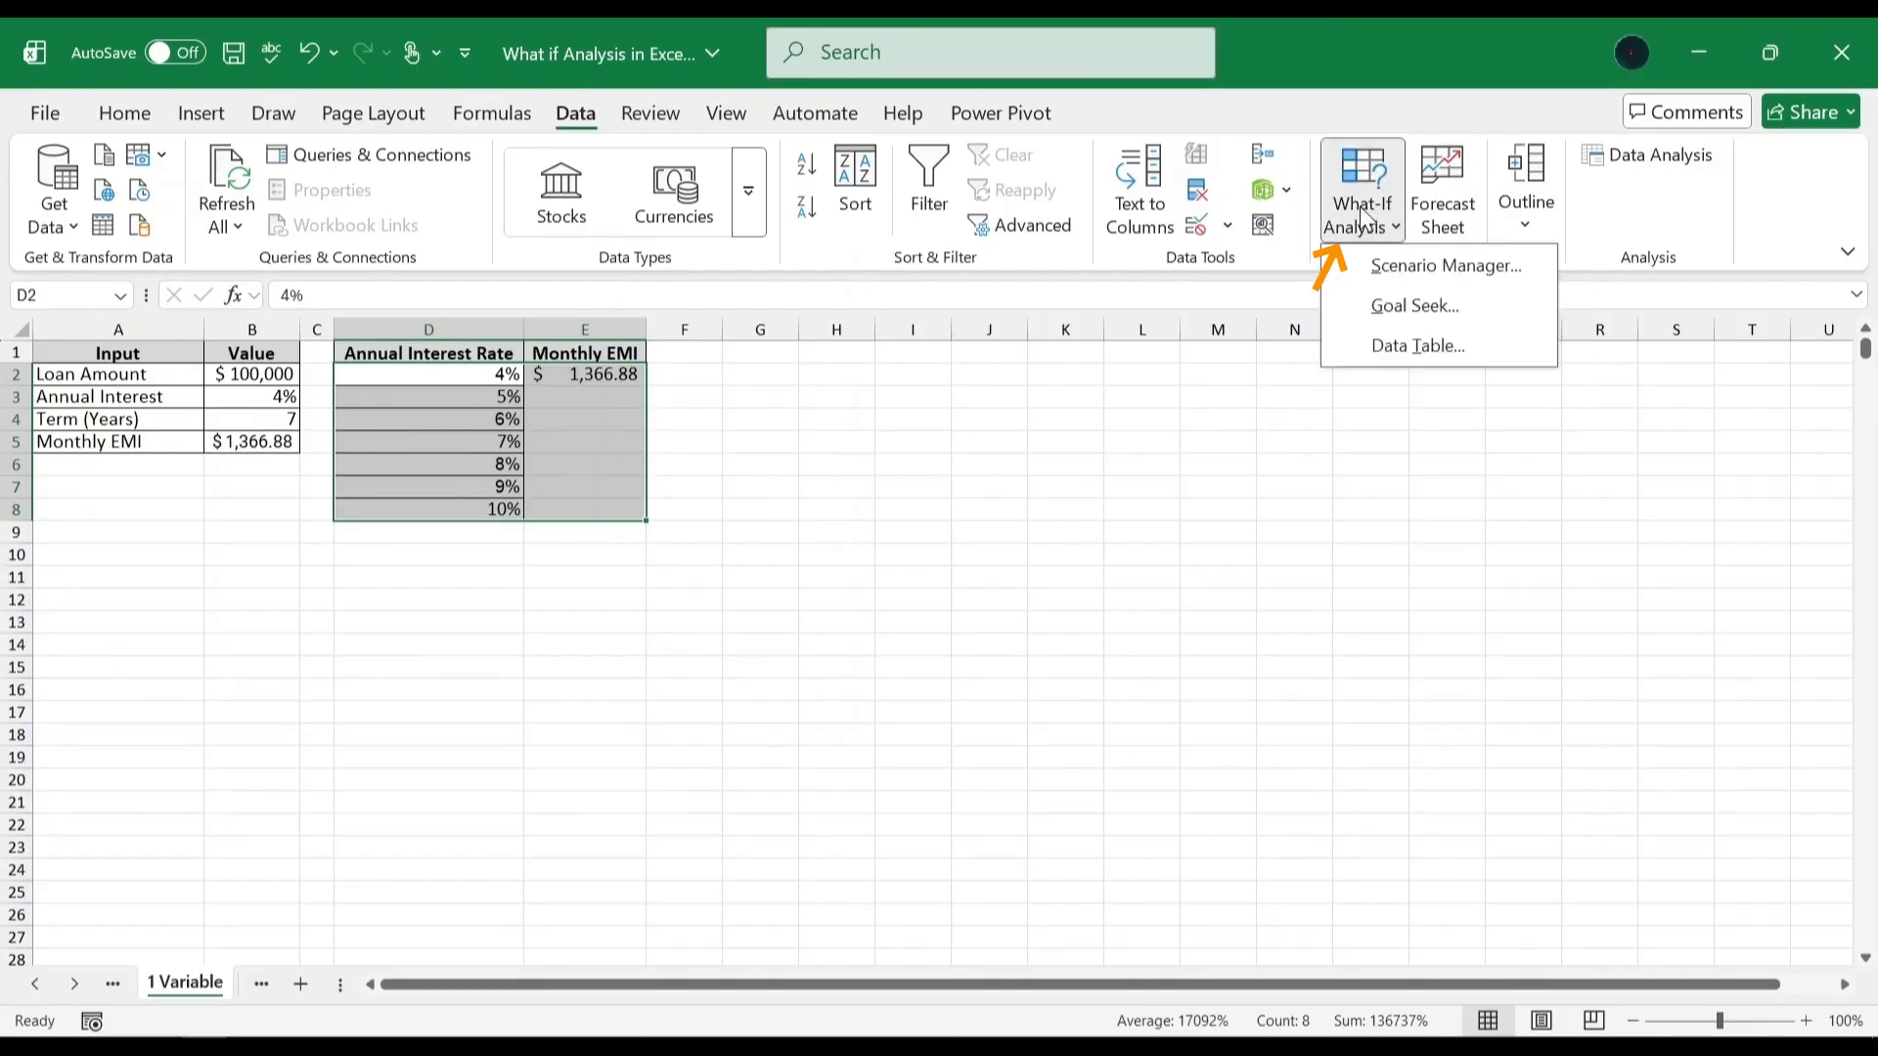
{"action": "left_click", "coordinate": [1383, 345]}
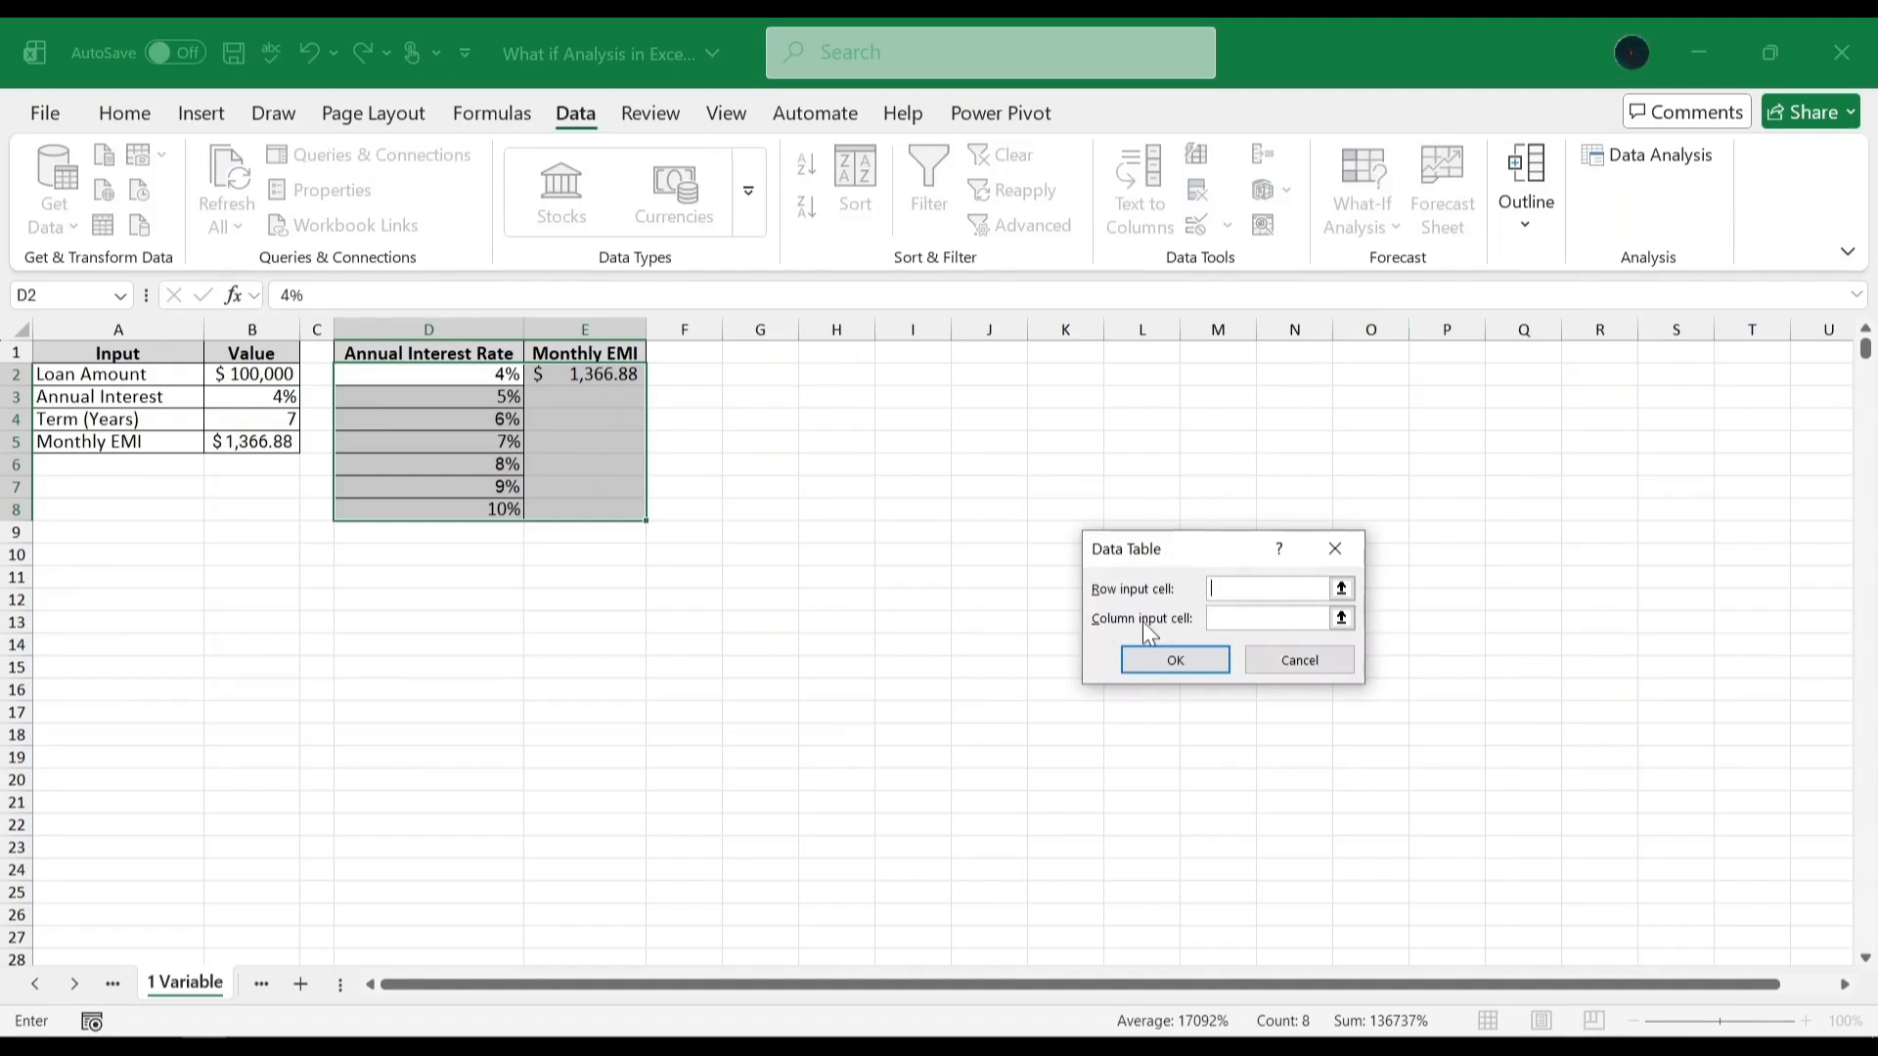
{"action": "left_click", "coordinate": [1341, 618]}
{"action": "left_click", "coordinate": [276, 401]}
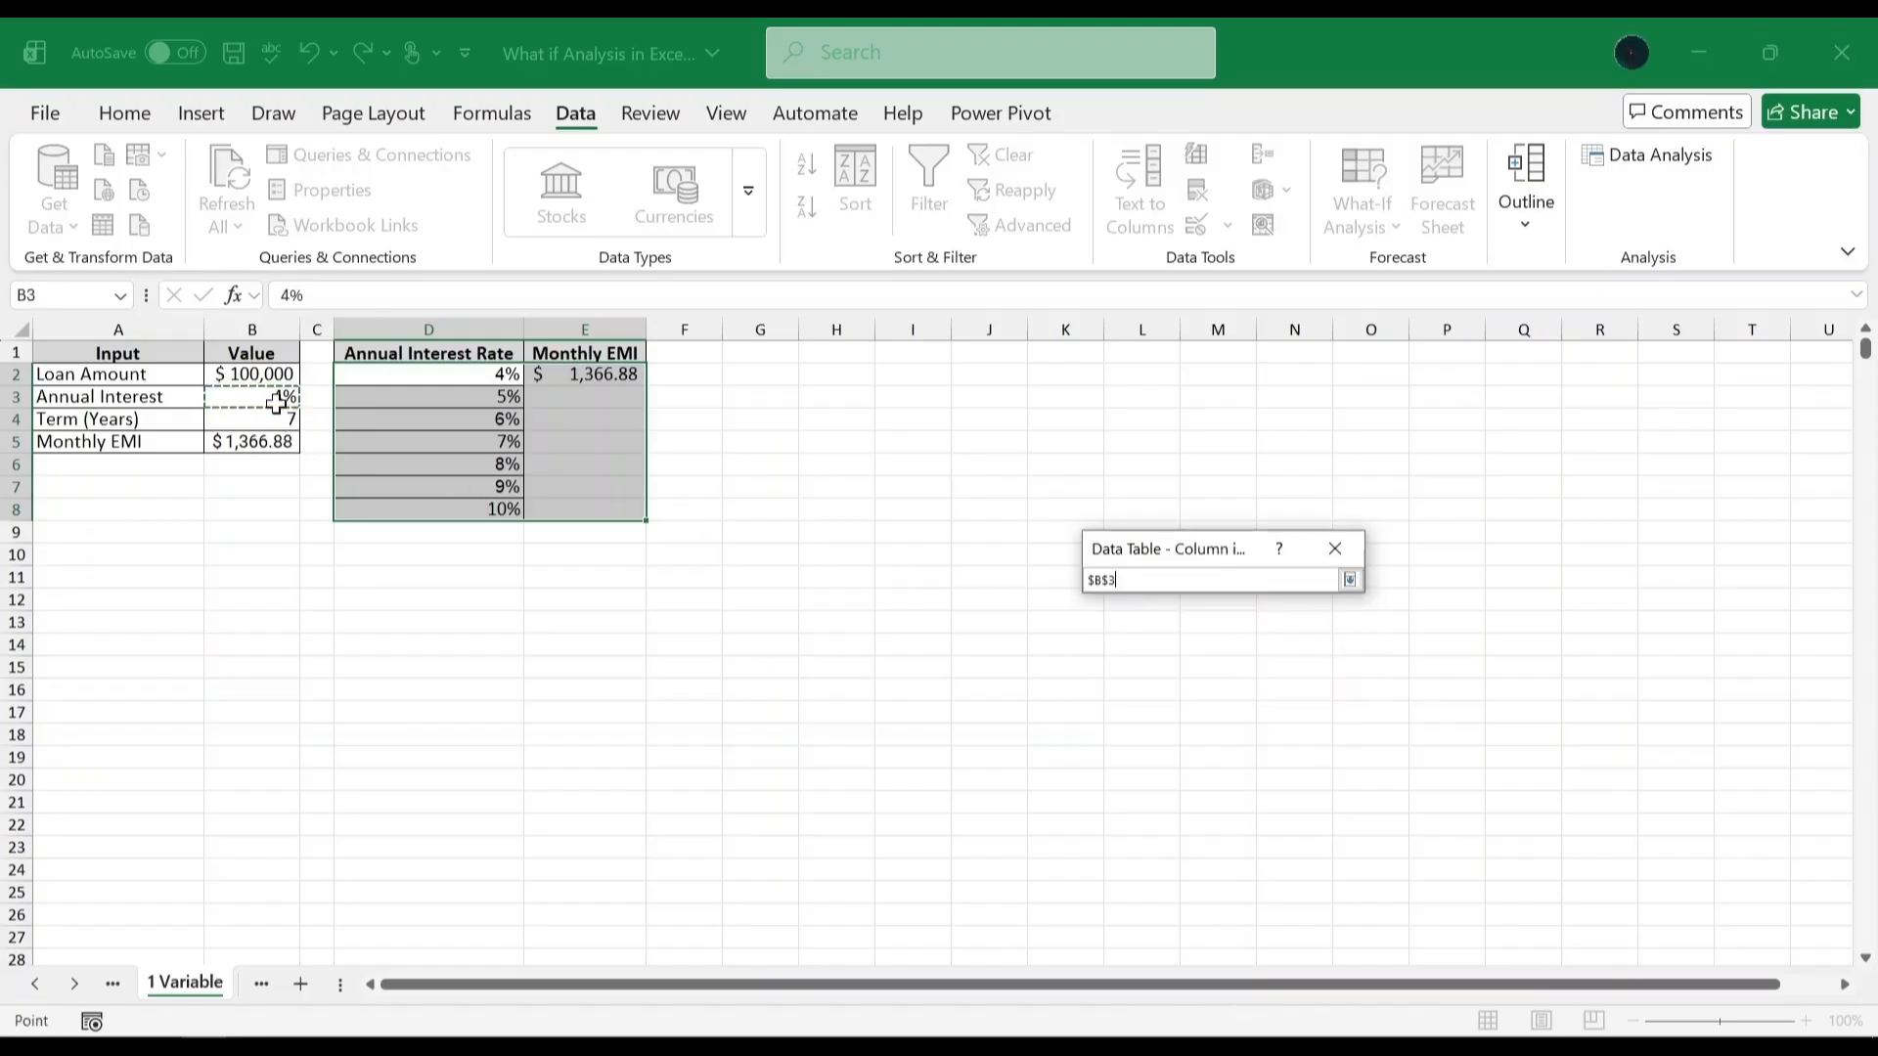
{"action": "key", "text": "Return"}
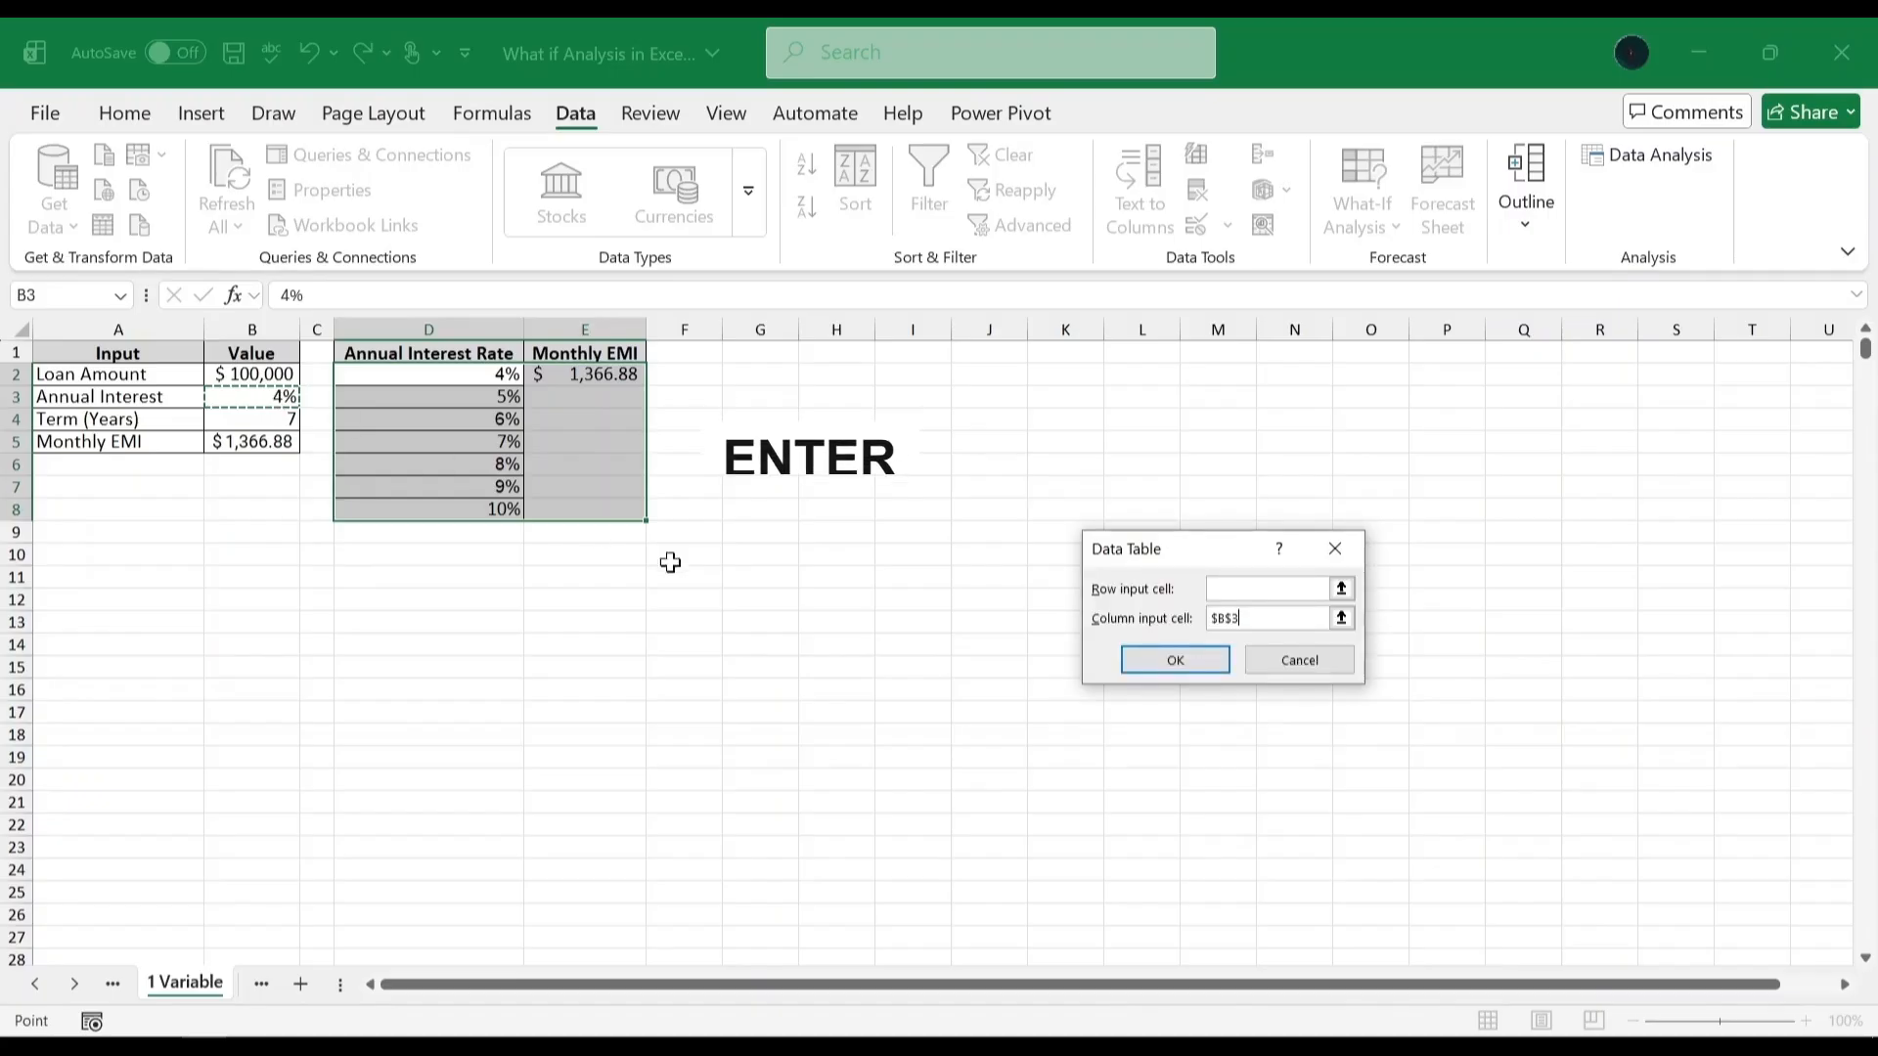
{"action": "left_click", "coordinate": [1144, 667]}
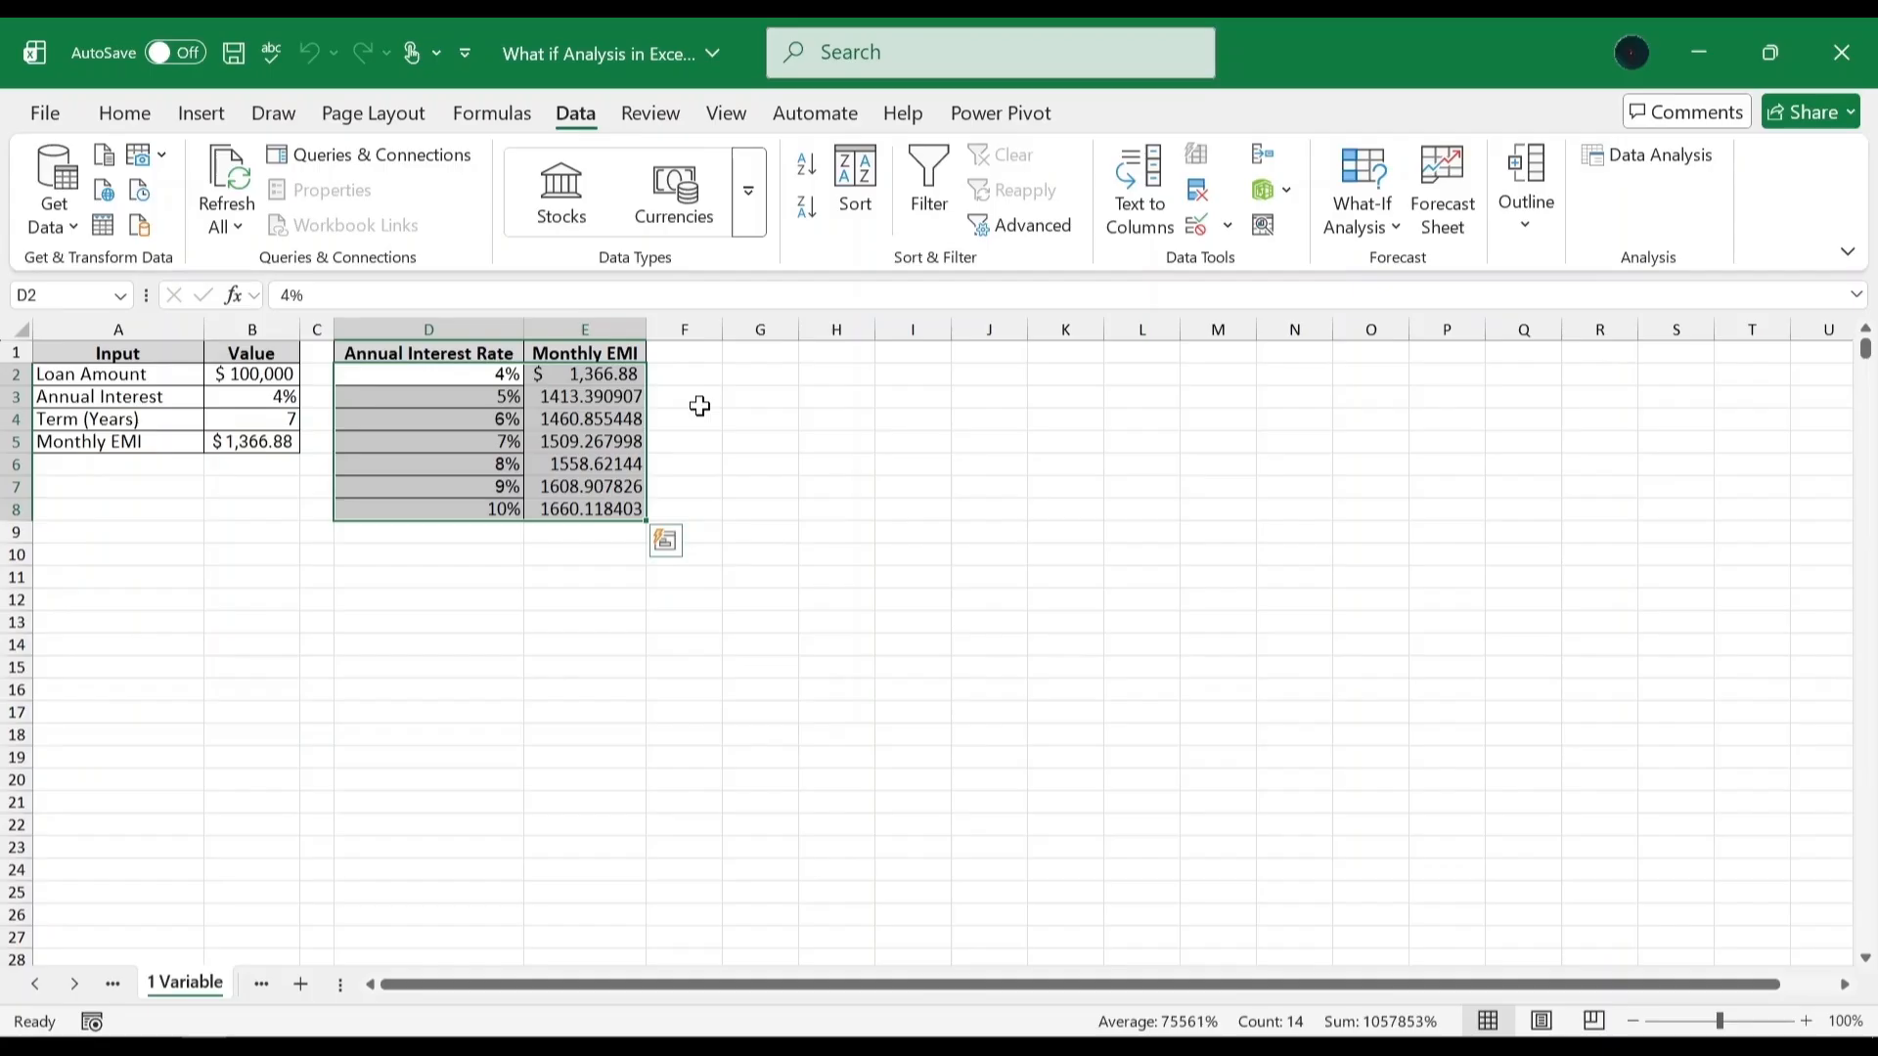
Apply the Accounting number format to the Monthly EMI results in E2:E8.
{"action": "left_click", "coordinate": [621, 374]}
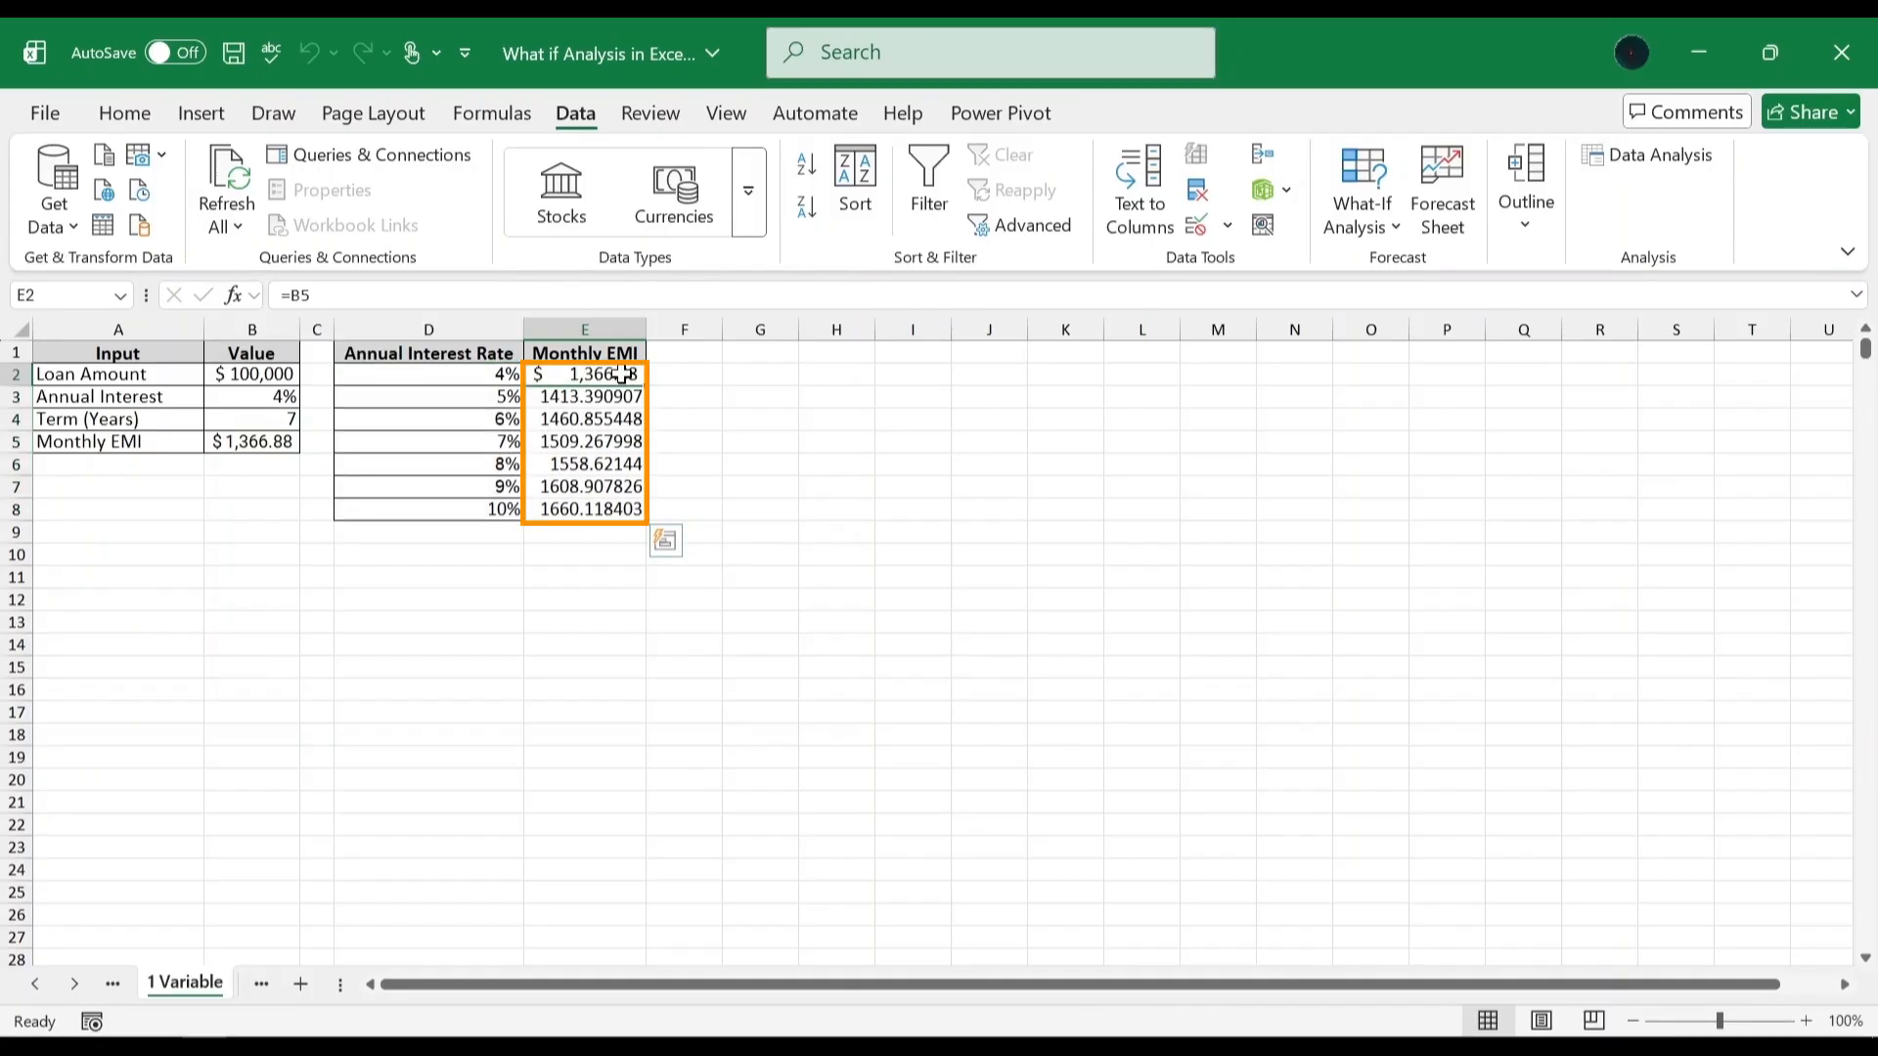
{"action": "left_click_drag", "start_coordinate": [621, 374], "coordinate": [621, 511]}
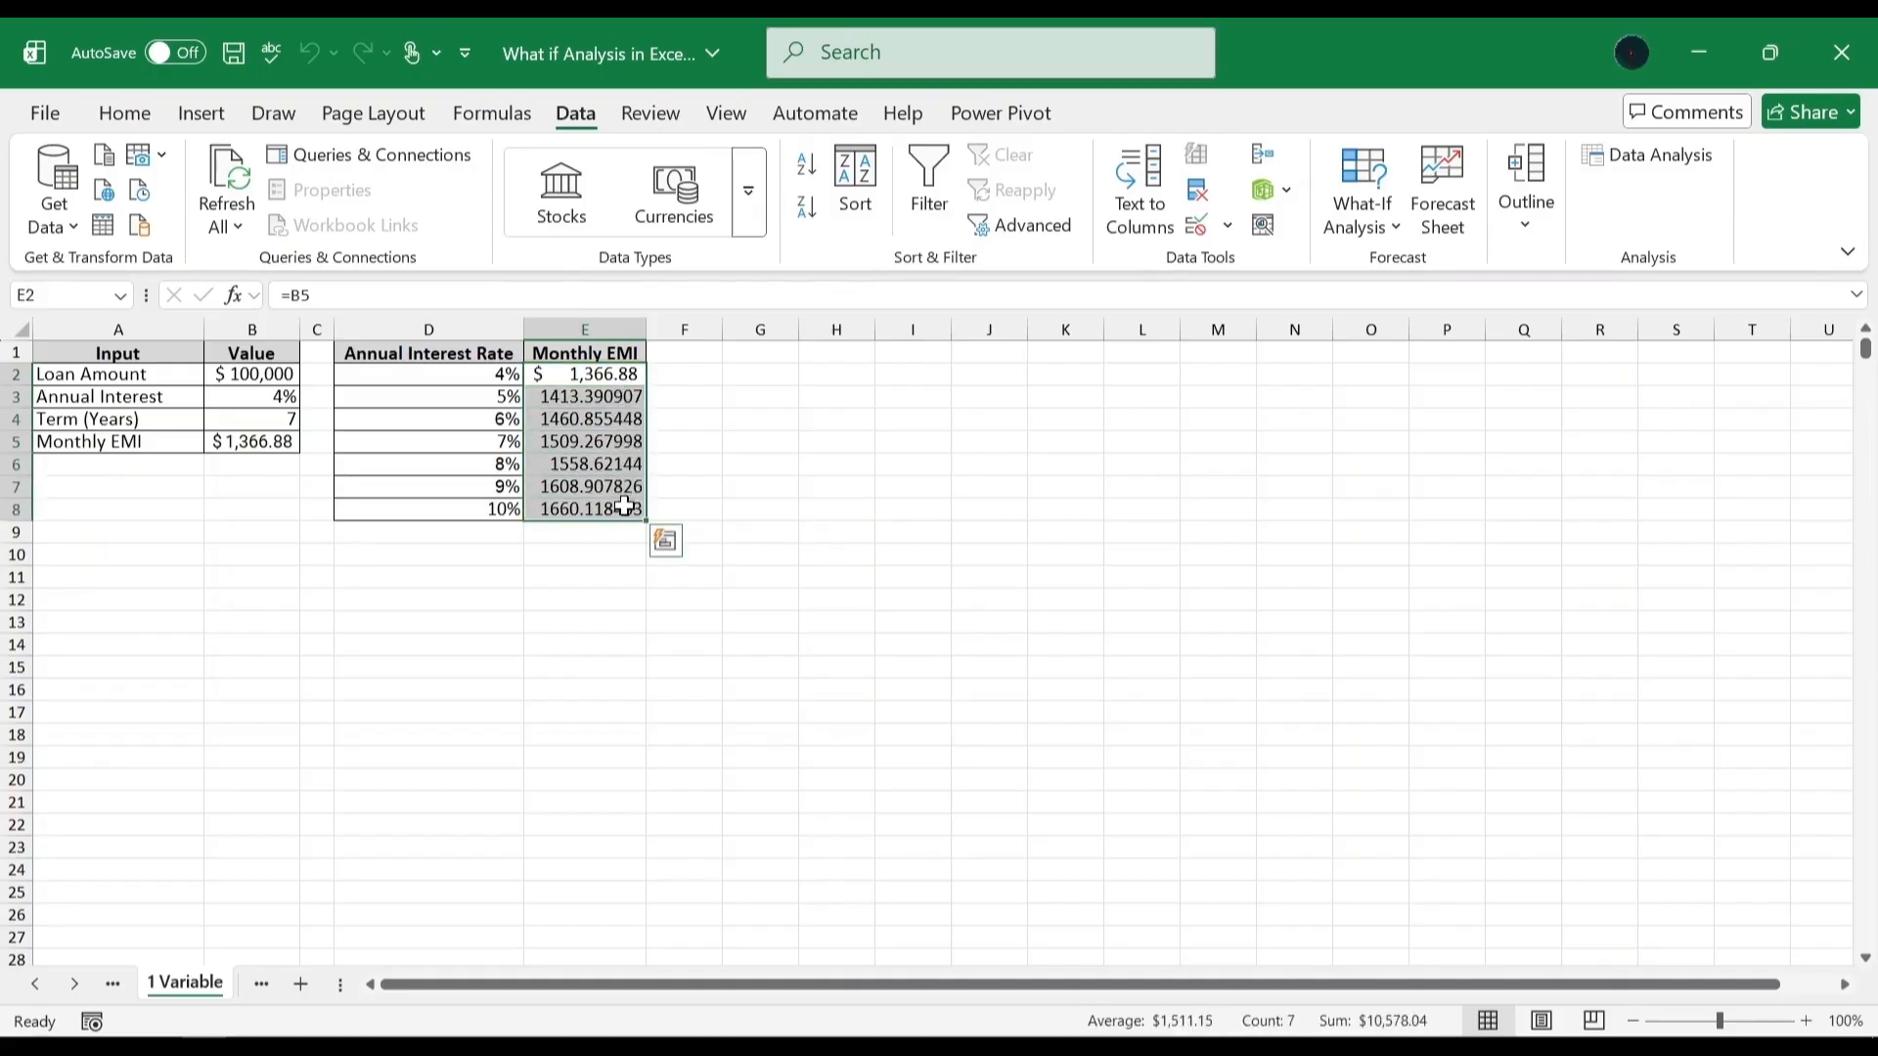
{"action": "left_click", "coordinate": [125, 113]}
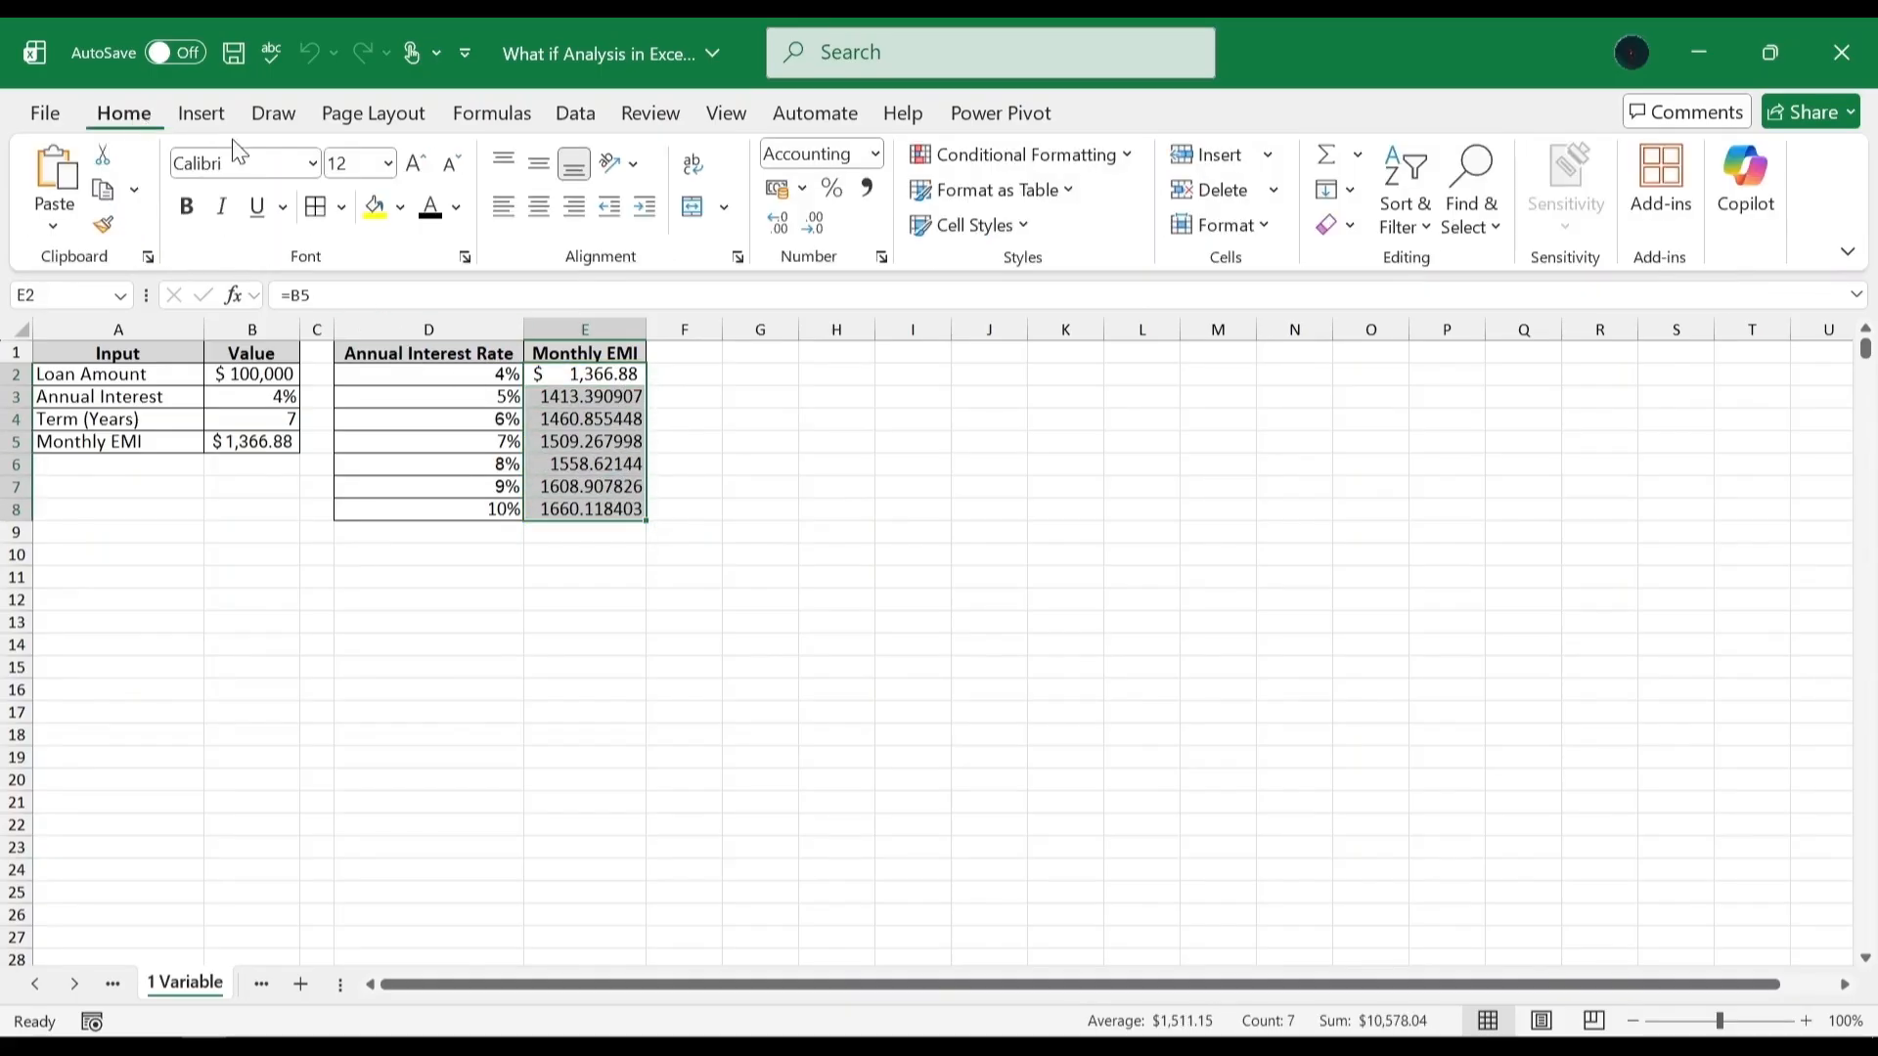
{"action": "left_click", "coordinate": [873, 157]}
{"action": "left_click", "coordinate": [865, 409]}
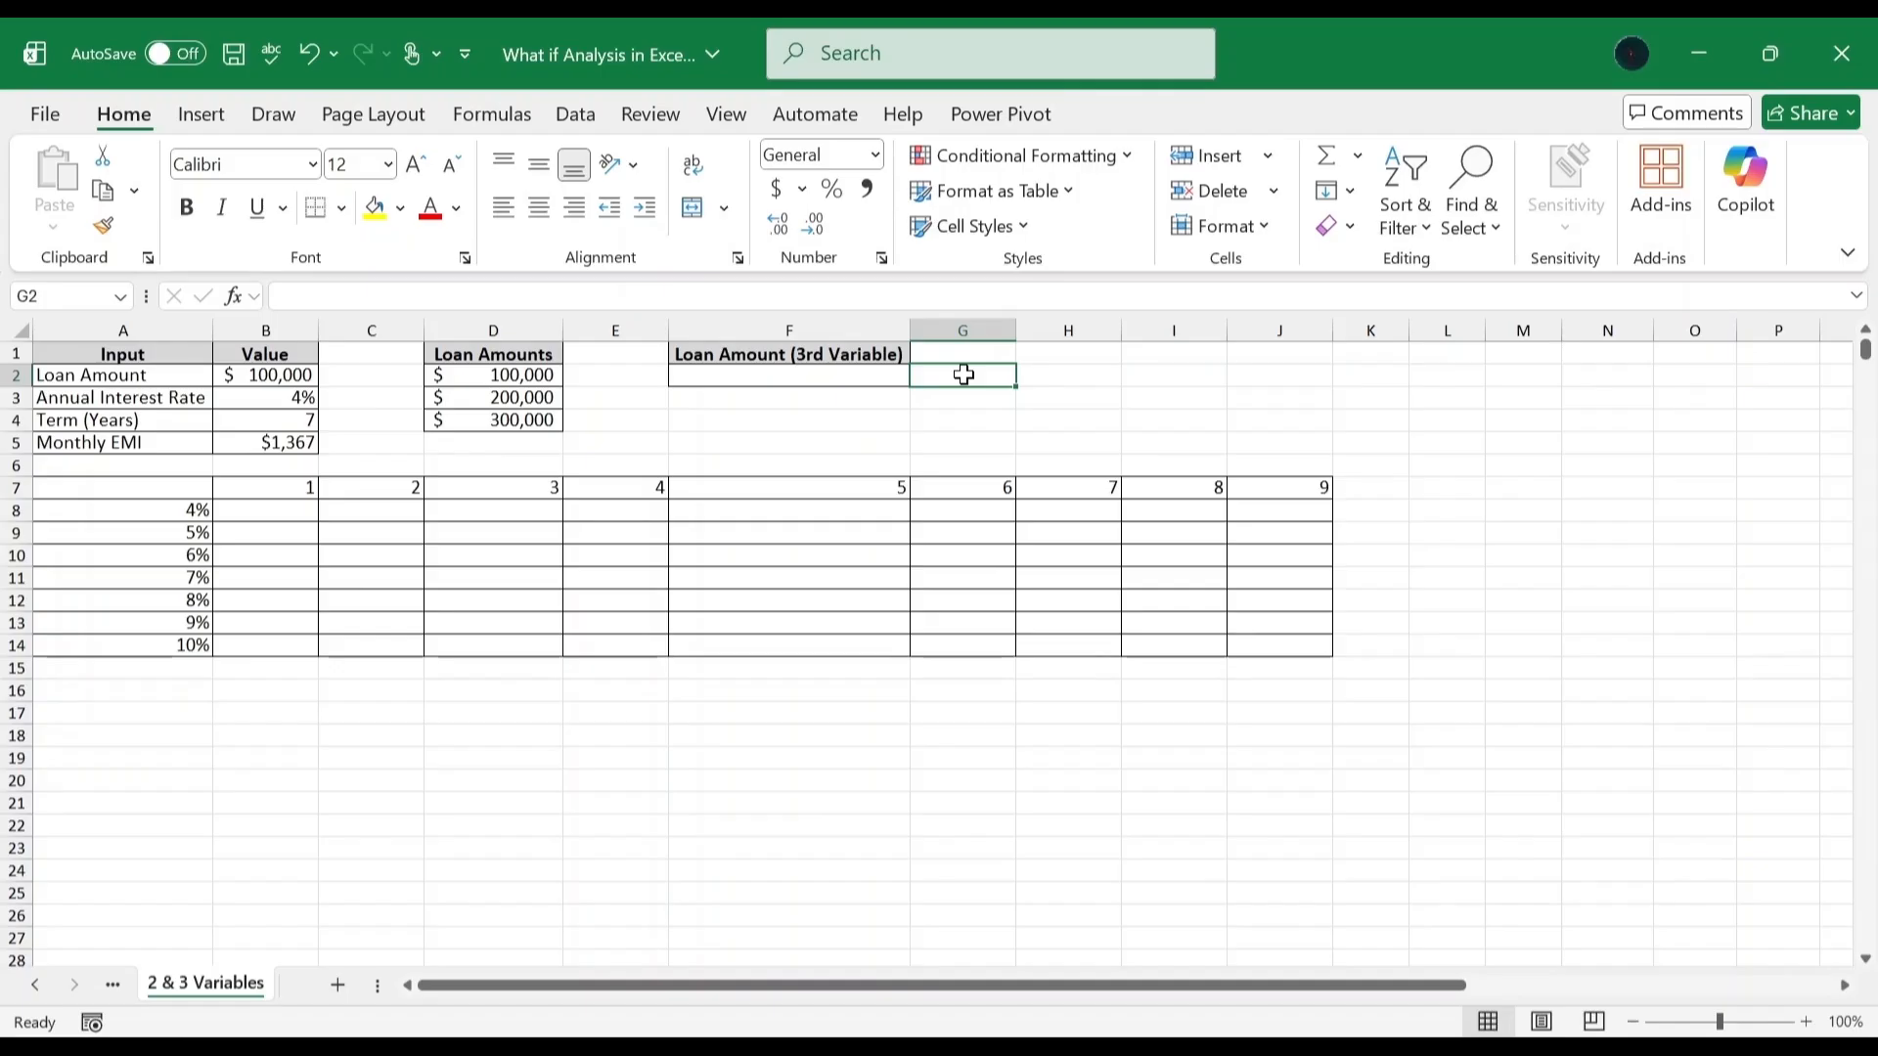
Link the corner cell A7 of the two-variable table to the calculated Monthly EMI with the formula =B5.
{"action": "left_click", "coordinate": [168, 487]}
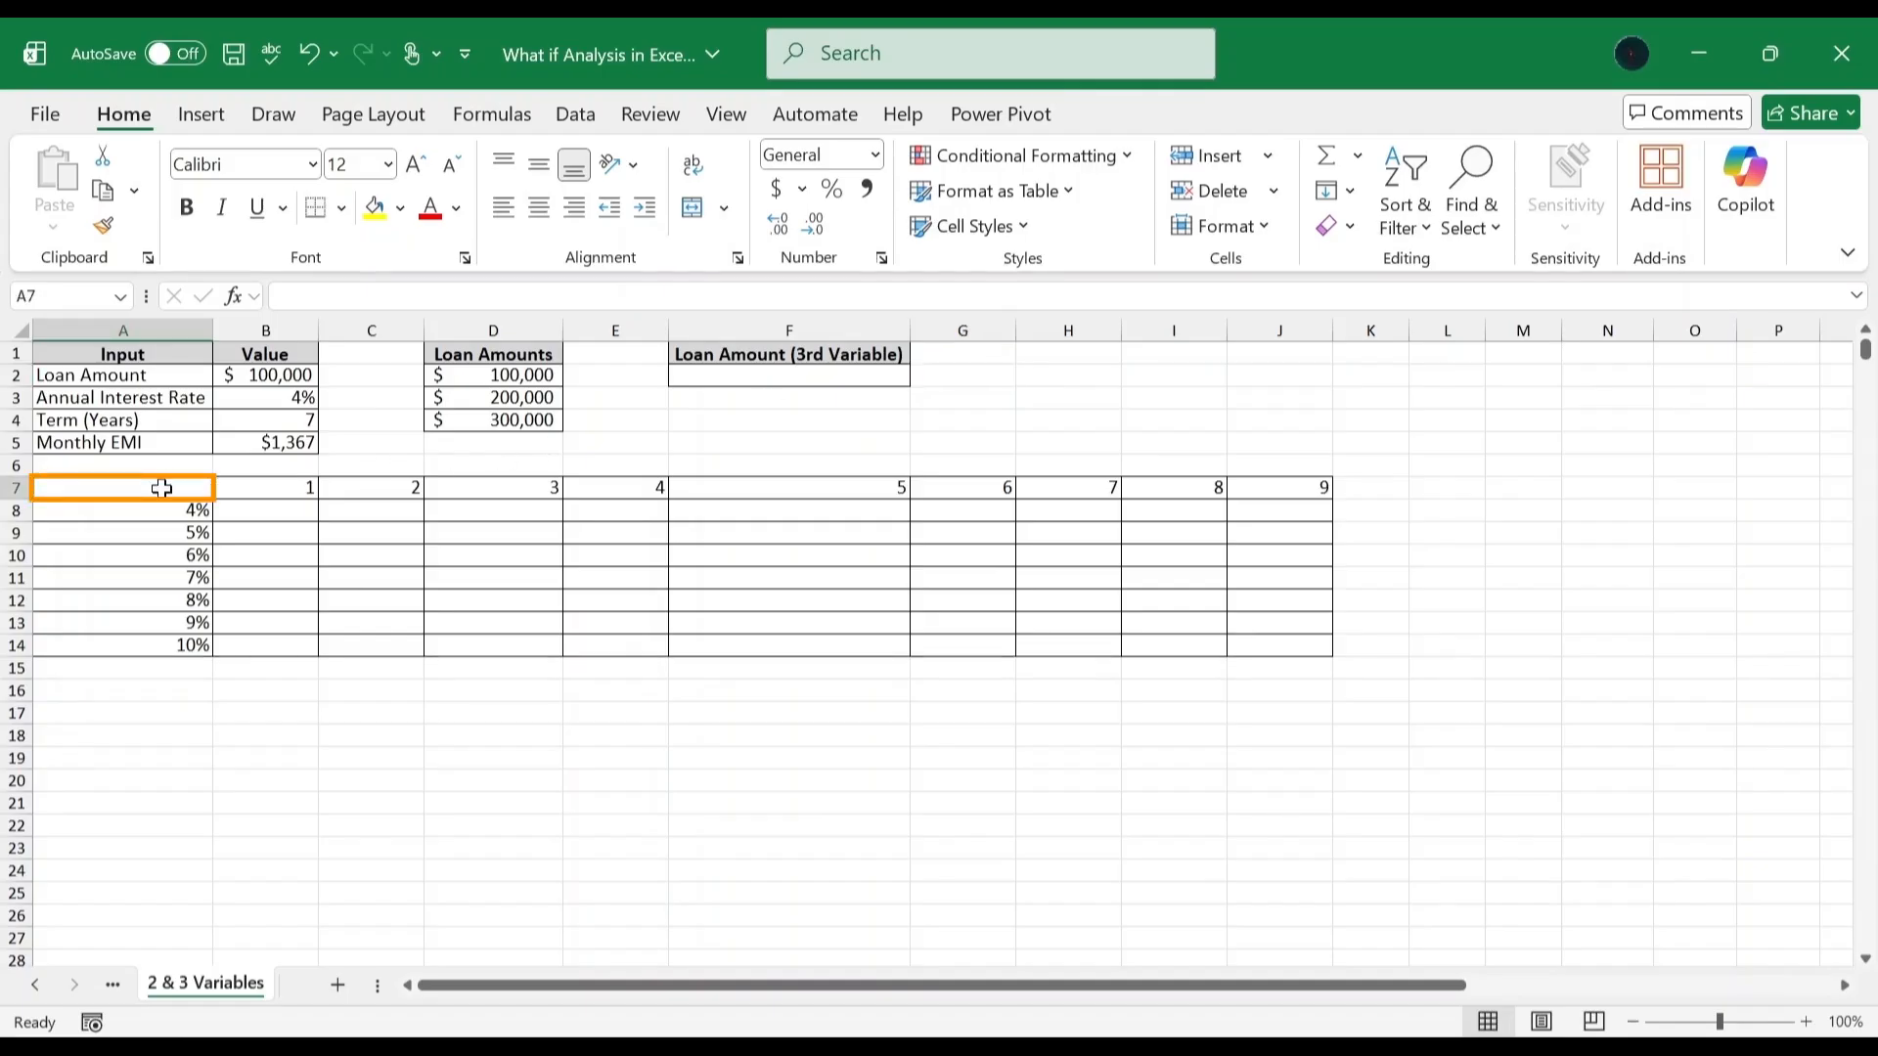
{"action": "type", "text": "="}
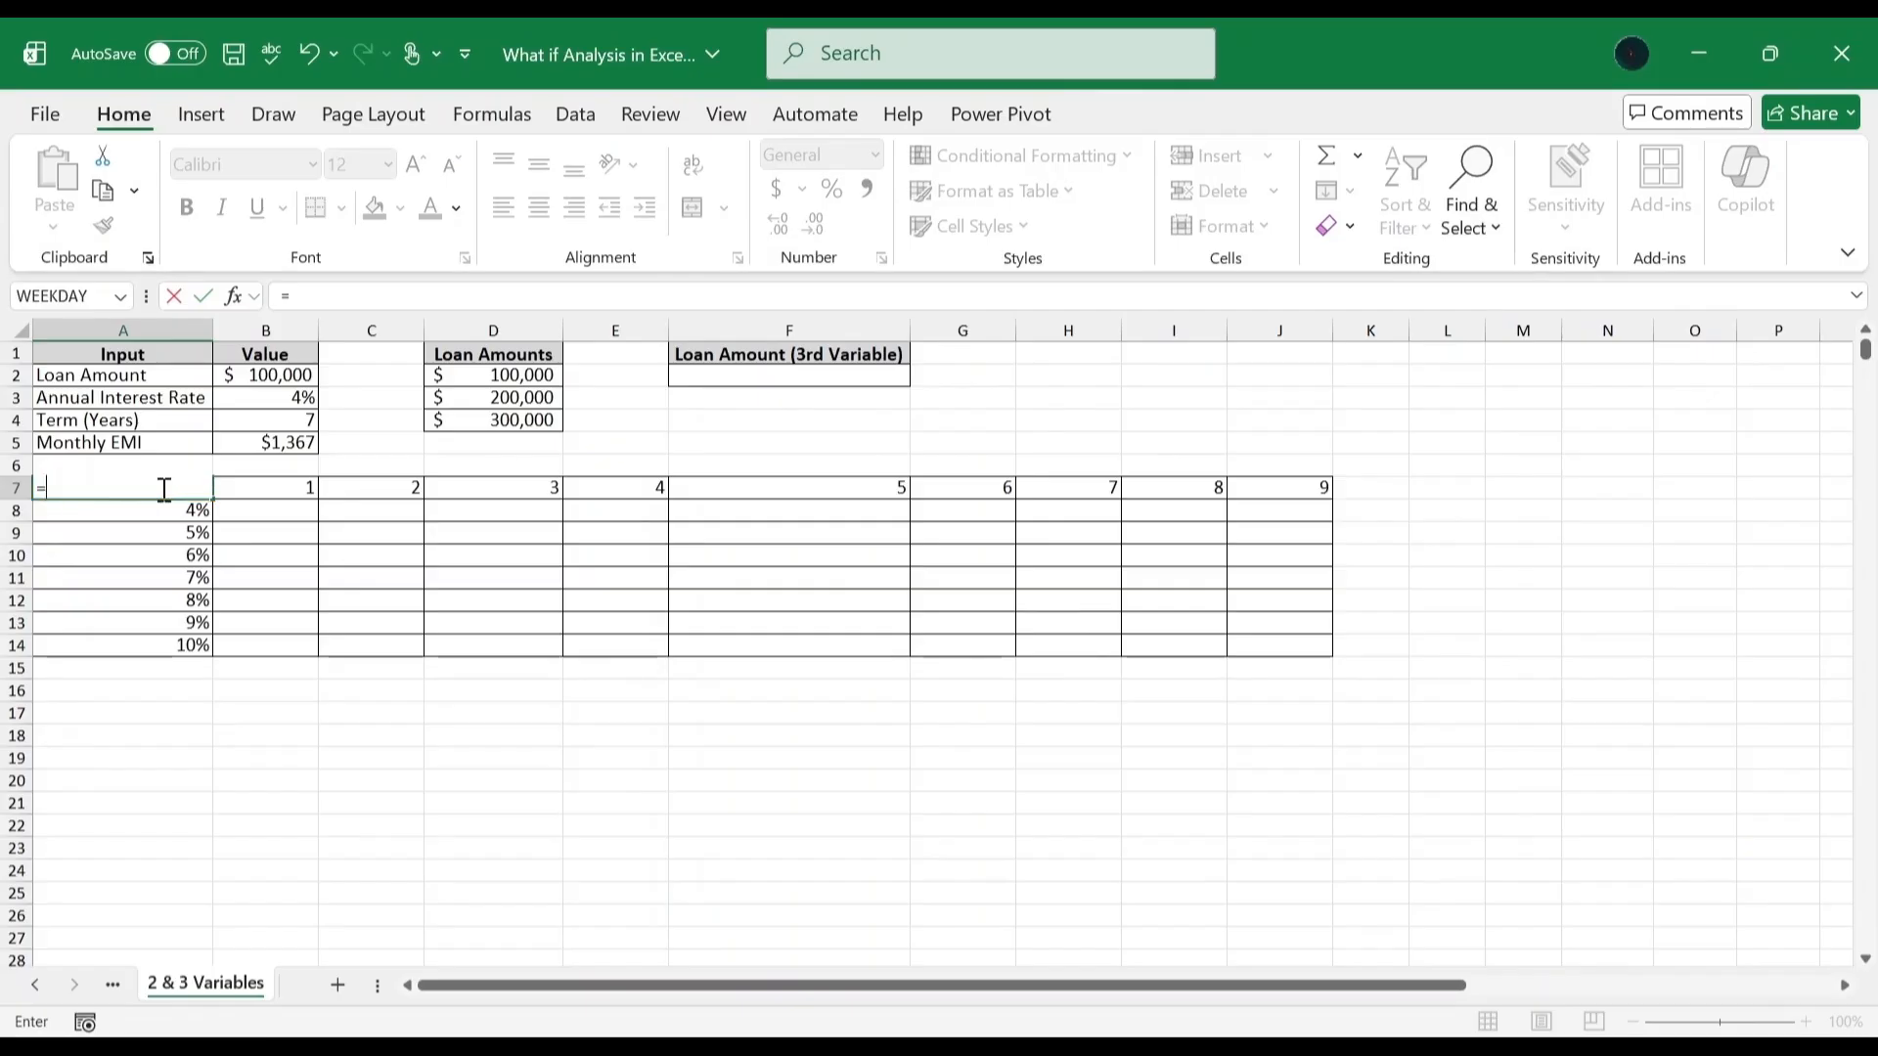
{"action": "left_click", "coordinate": [266, 444]}
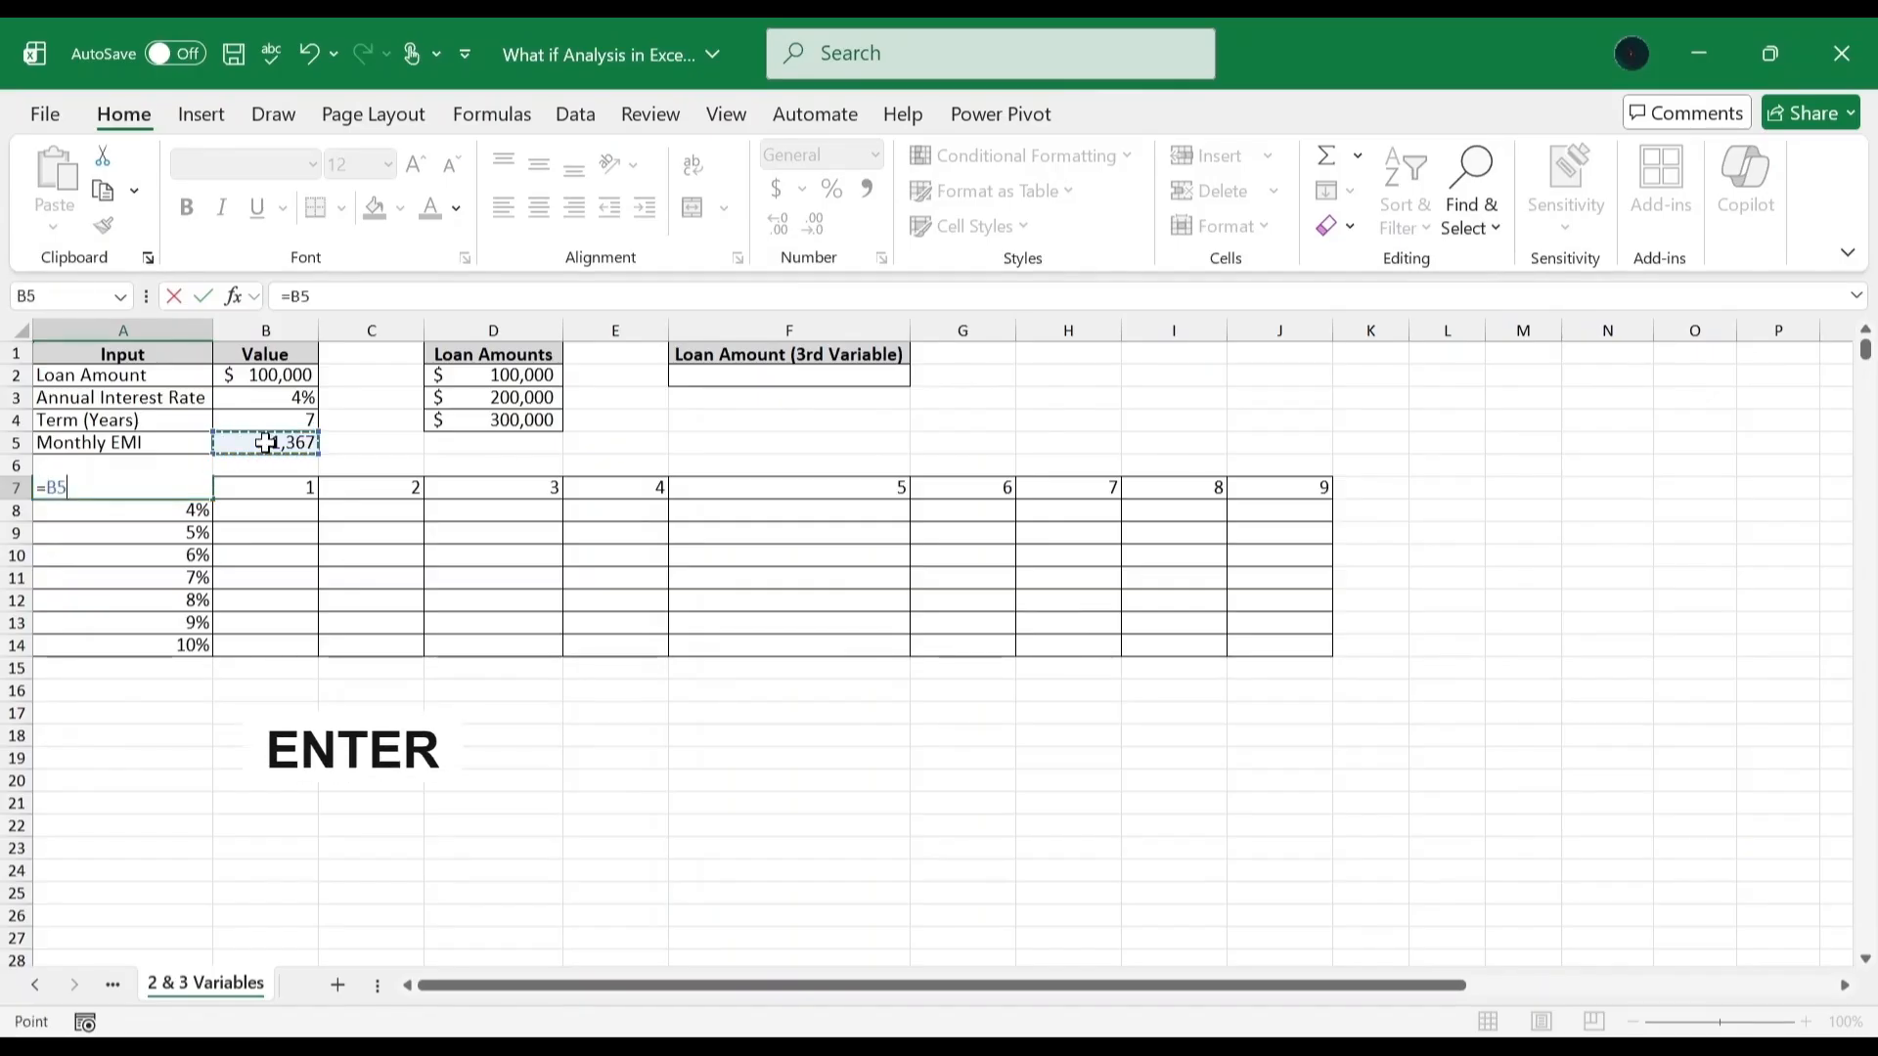
{"action": "key", "text": "Return"}
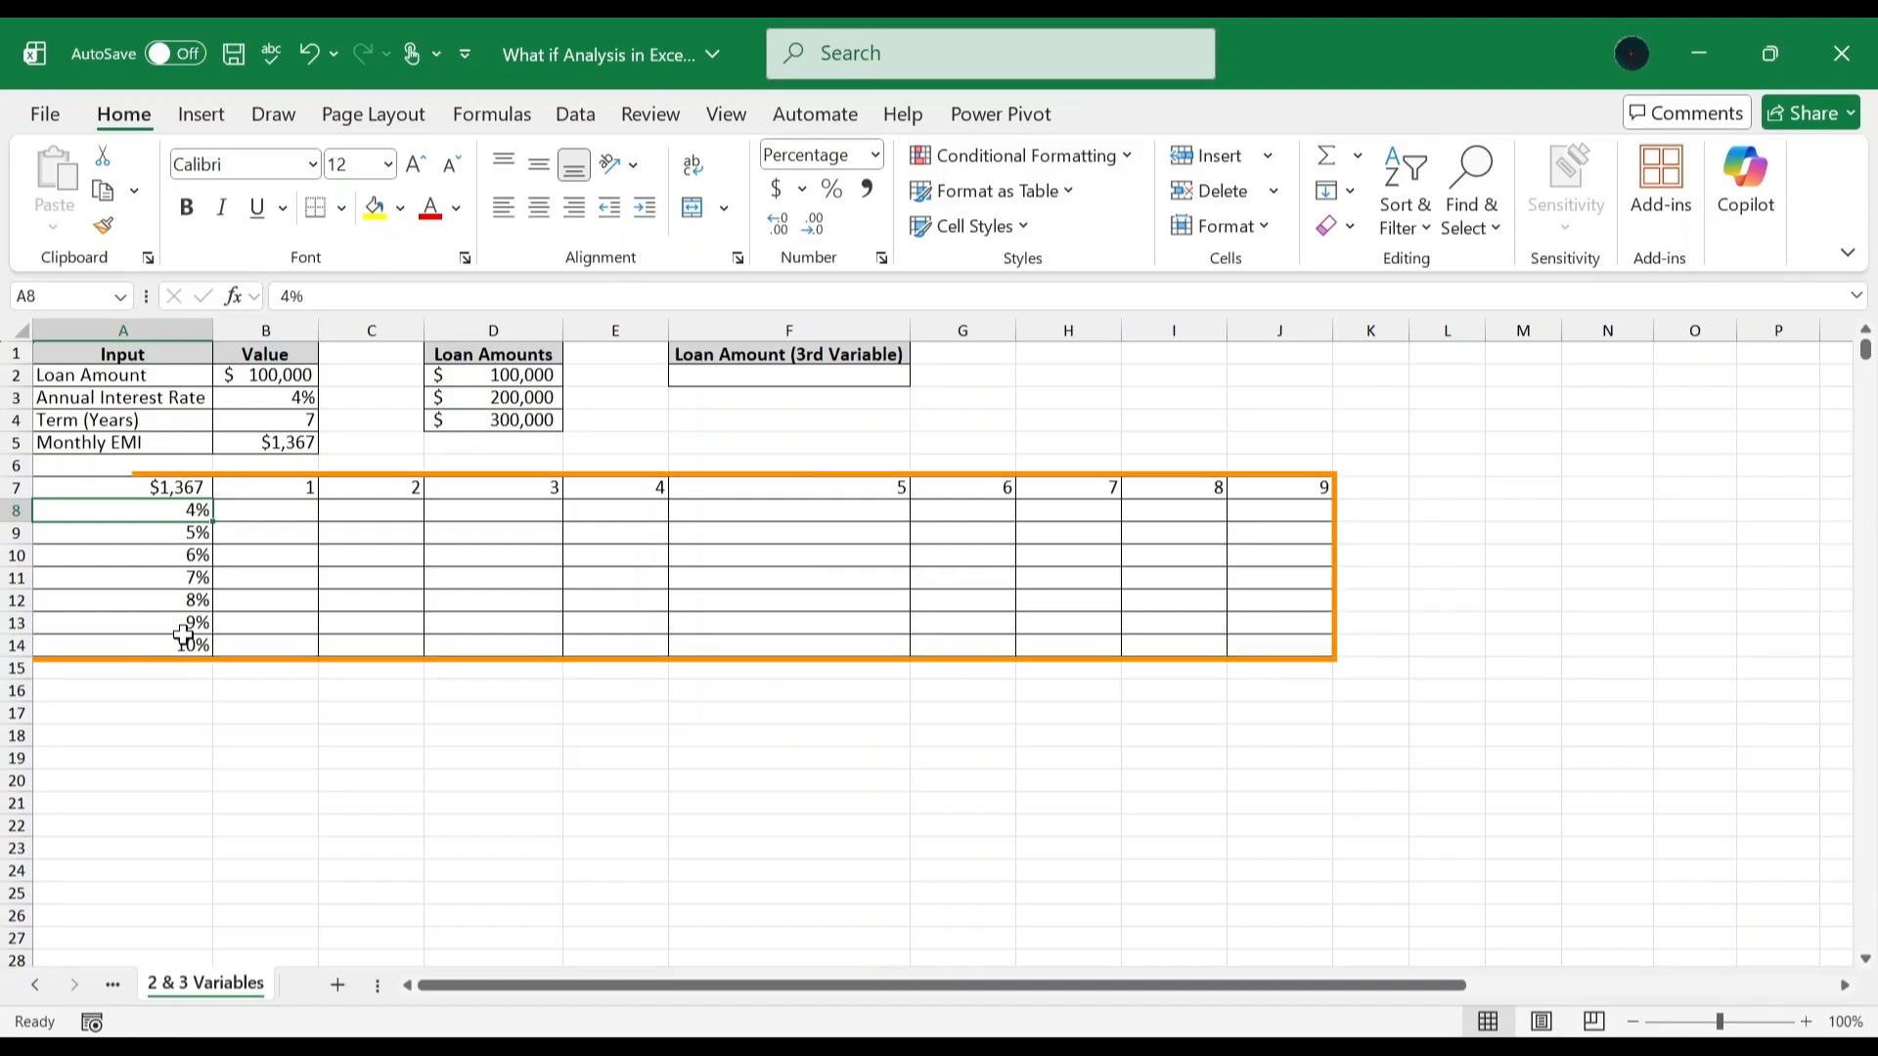
Create a two-variable Data Table over A7:J14 with term cell B4 as row input and annual interest cell B3 as column input.
{"action": "mouse_move", "coordinate": [153, 488]}
{"action": "left_mouse_down"}
{"action": "mouse_move", "coordinate": [989, 658]}
{"action": "mouse_move", "coordinate": [1259, 641]}
{"action": "left_mouse_up"}
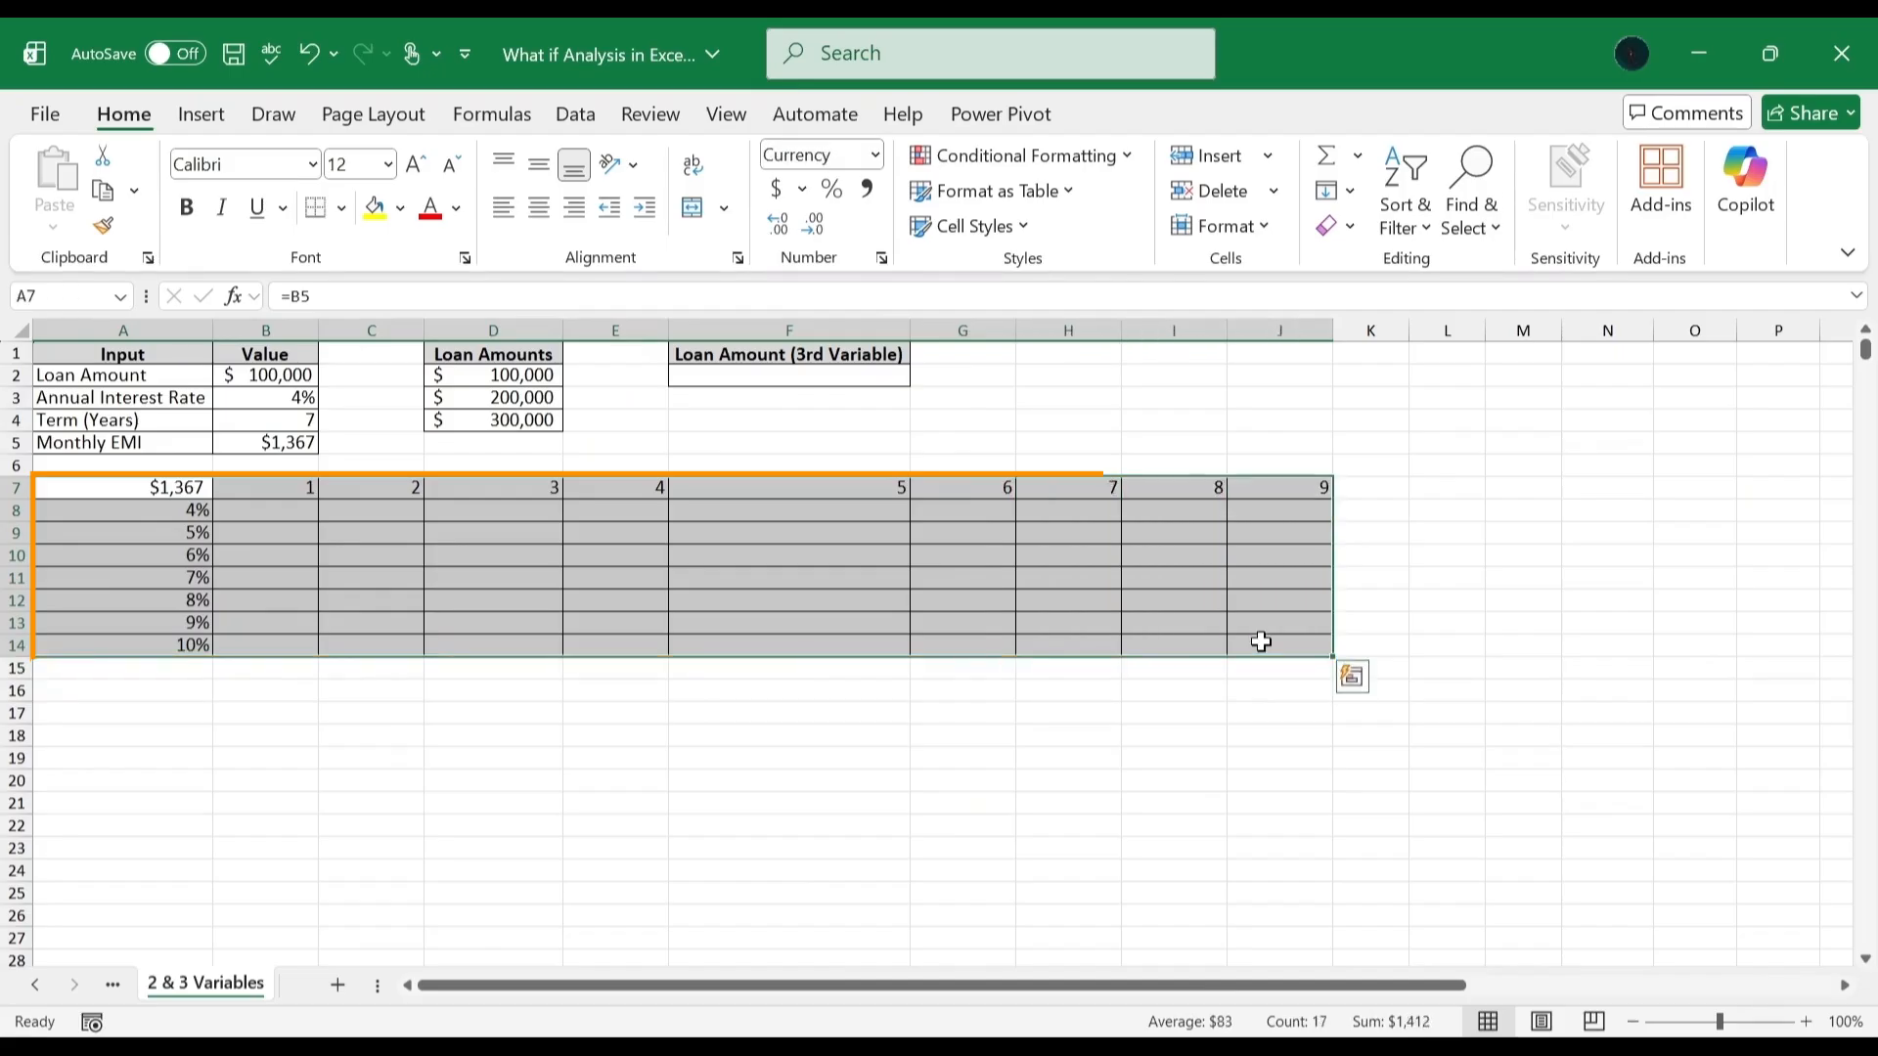
{"action": "left_click", "coordinate": [576, 118]}
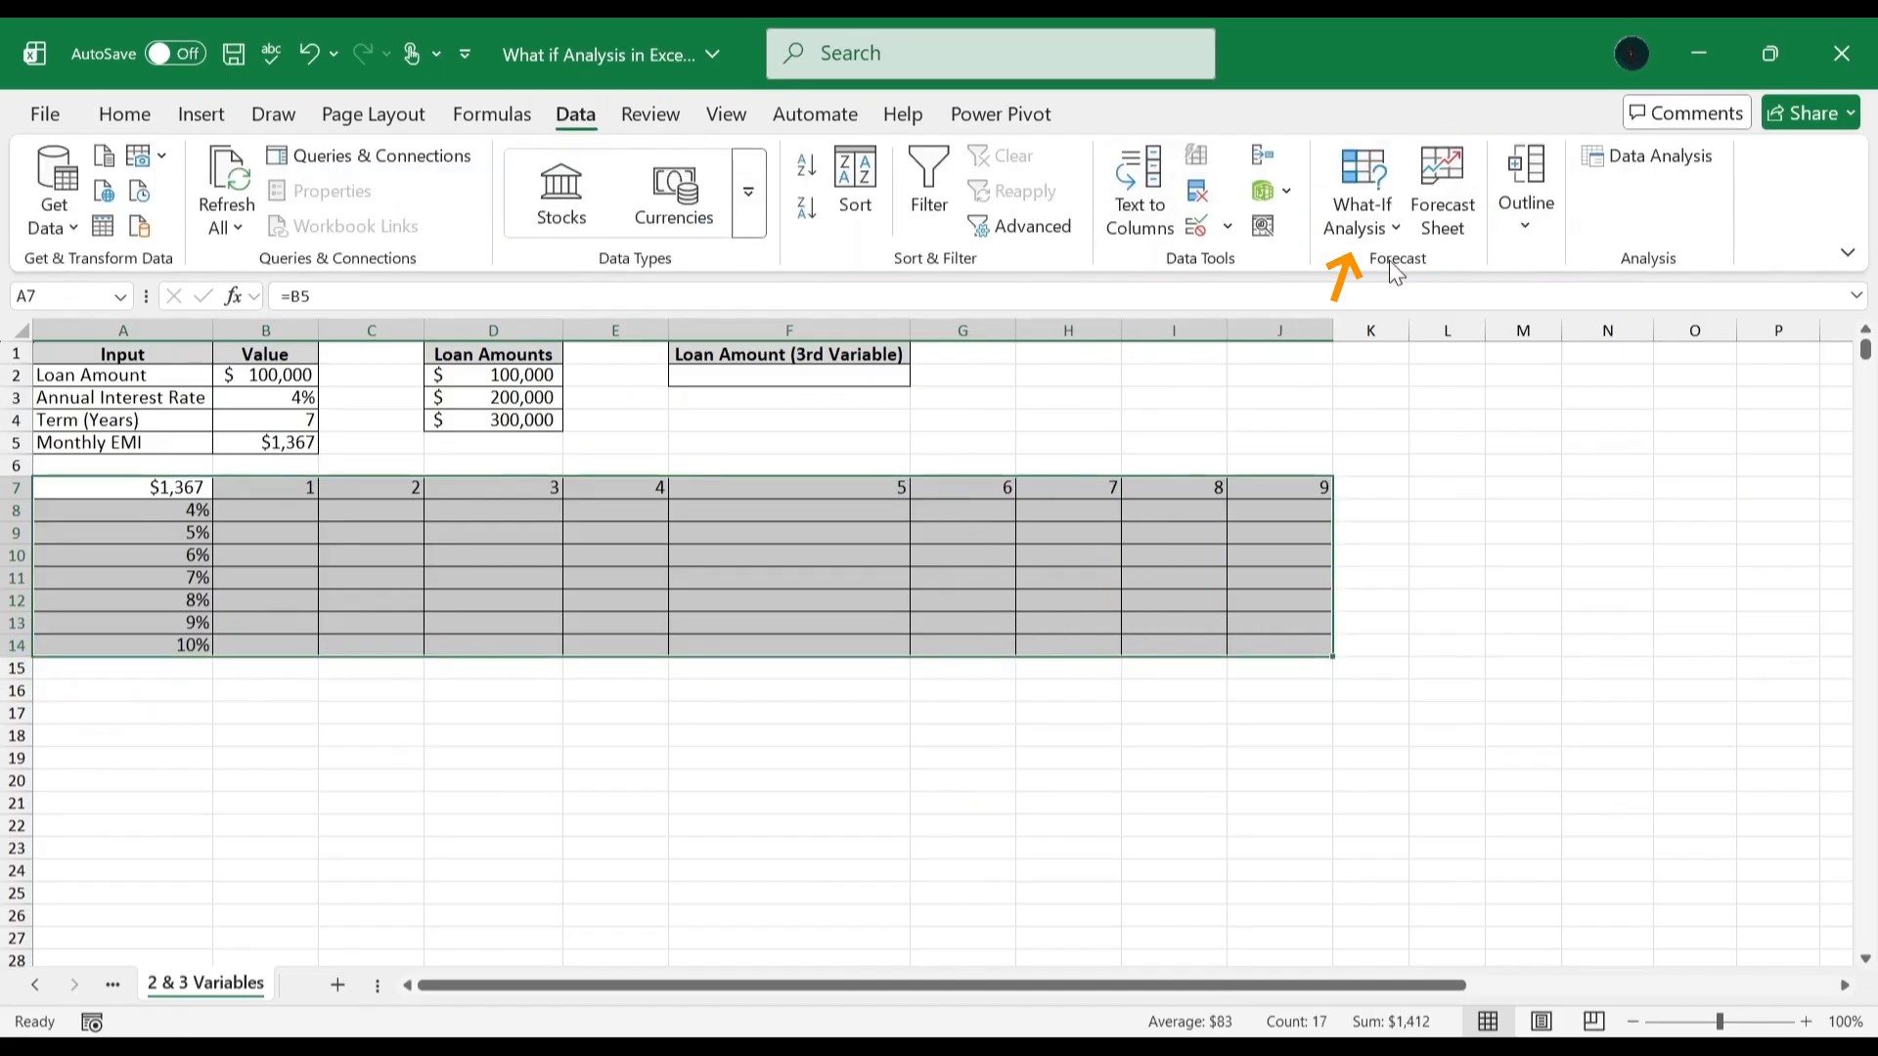
{"action": "left_click", "coordinate": [1360, 220]}
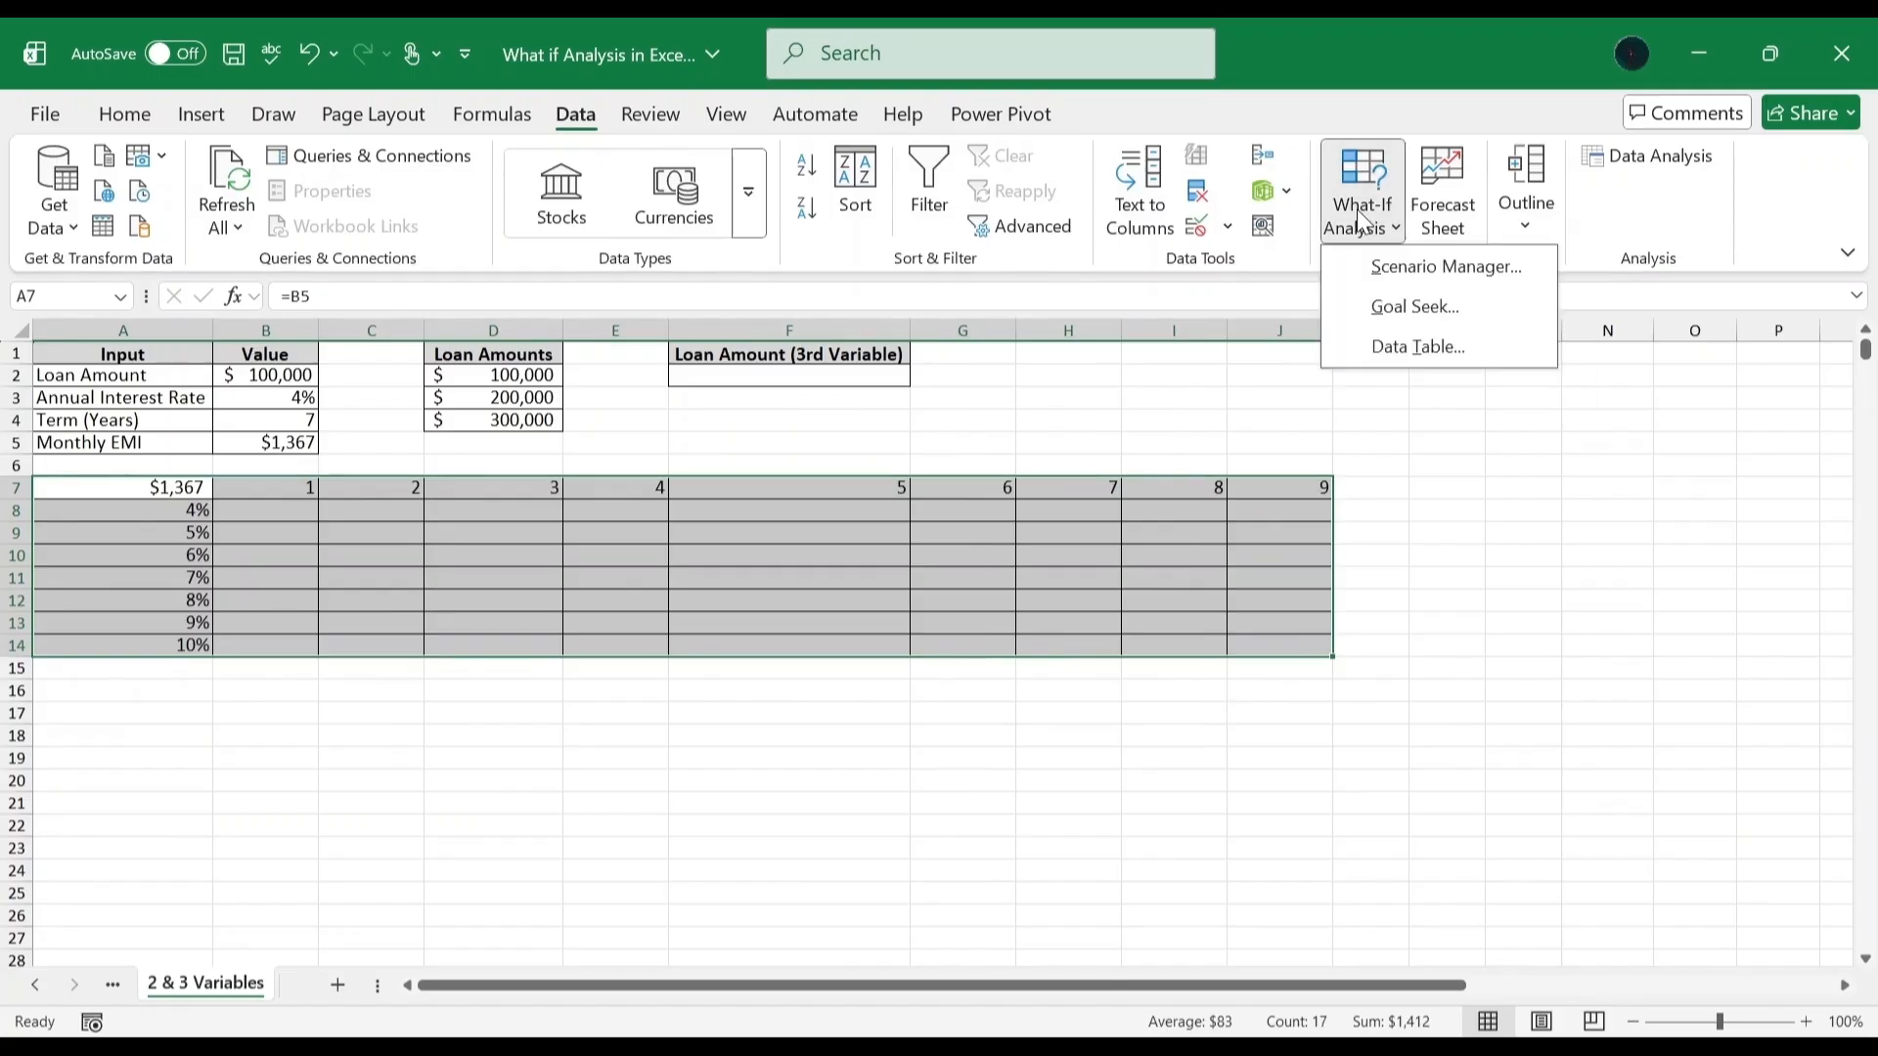
{"action": "left_click", "coordinate": [1379, 344]}
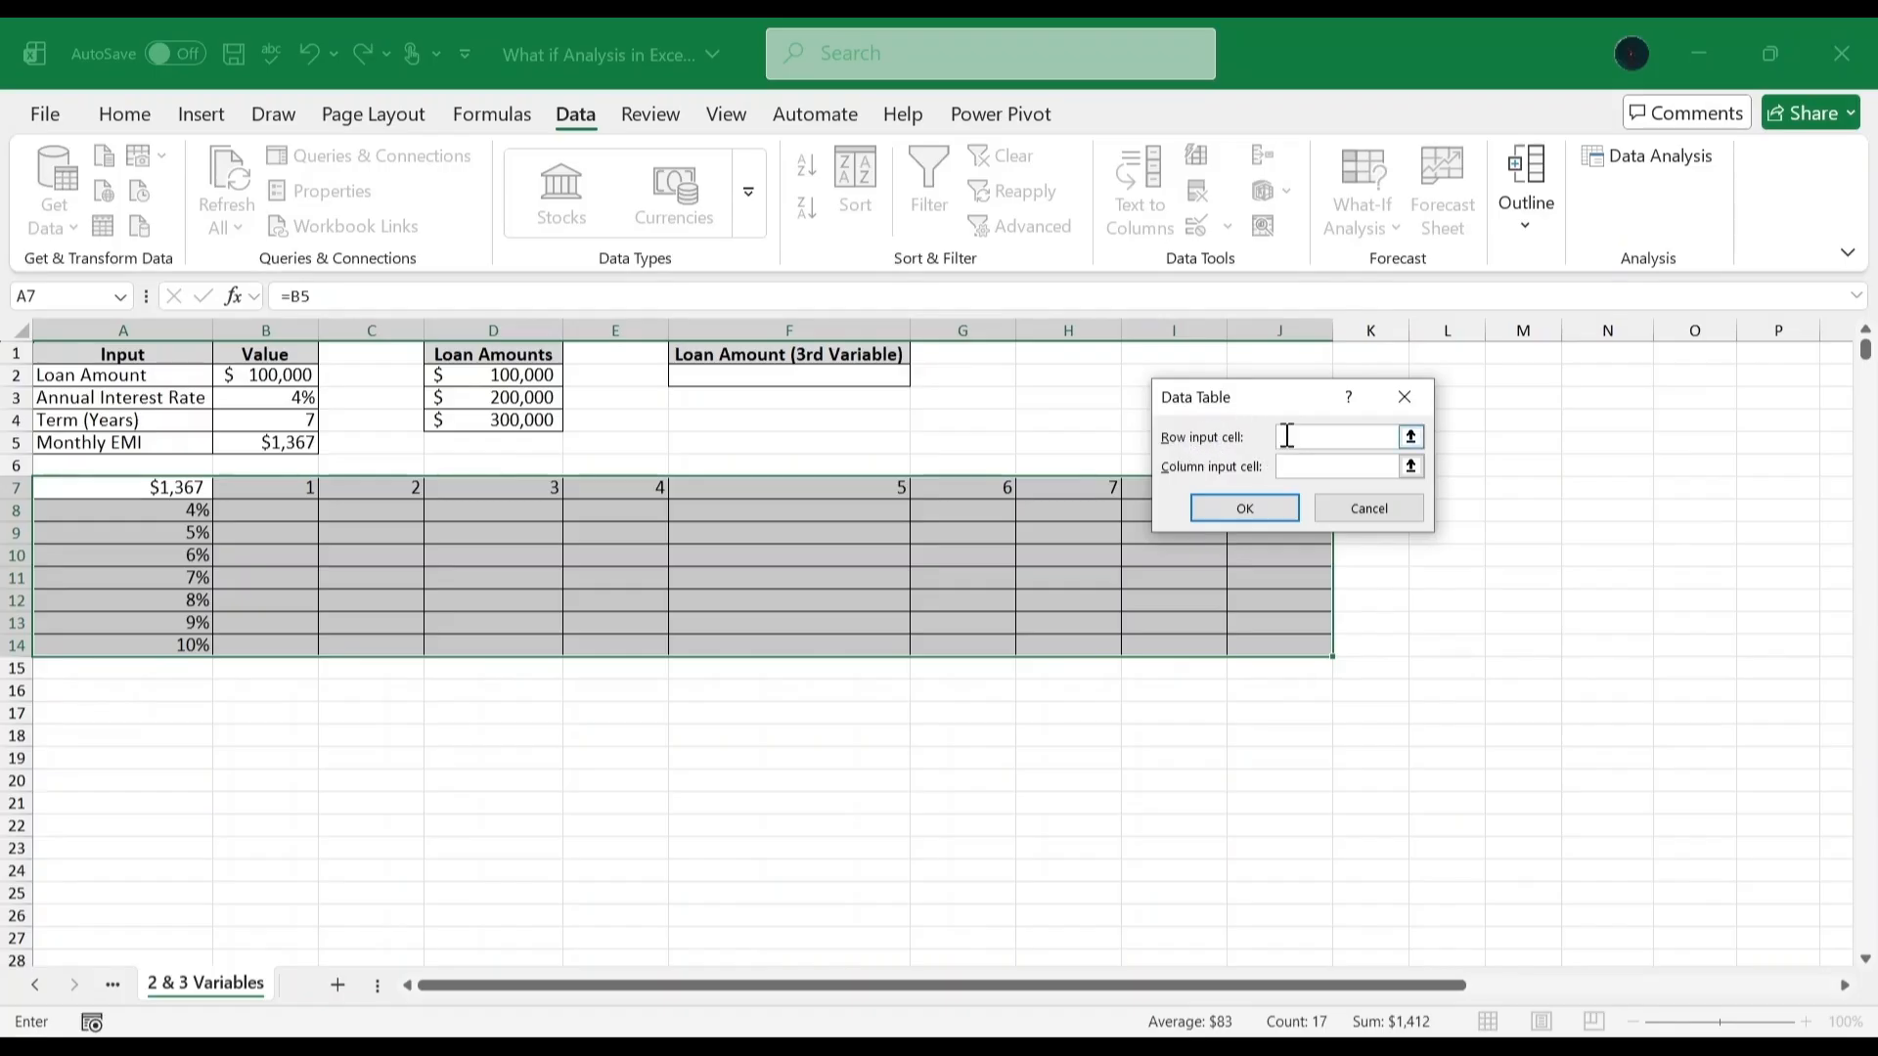
{"action": "left_click", "coordinate": [305, 419]}
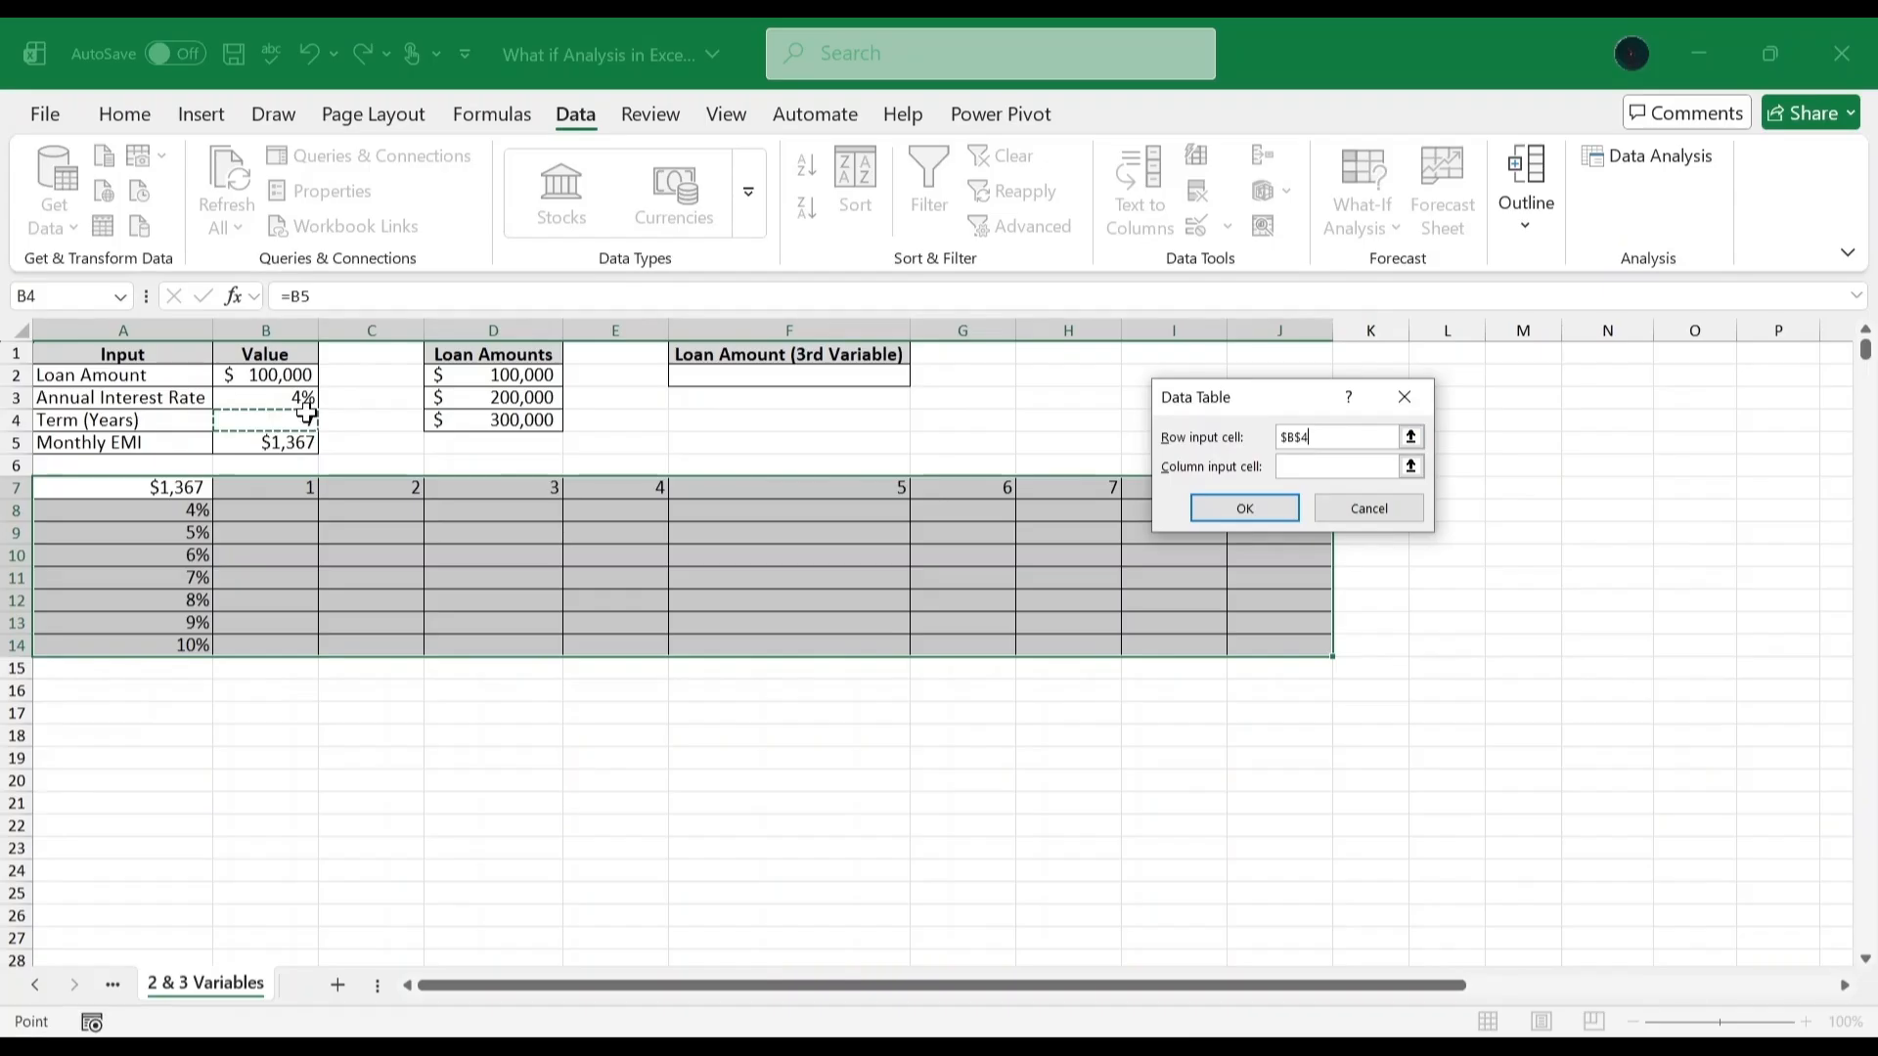
{"action": "left_click", "coordinate": [1330, 466]}
{"action": "left_click", "coordinate": [268, 397]}
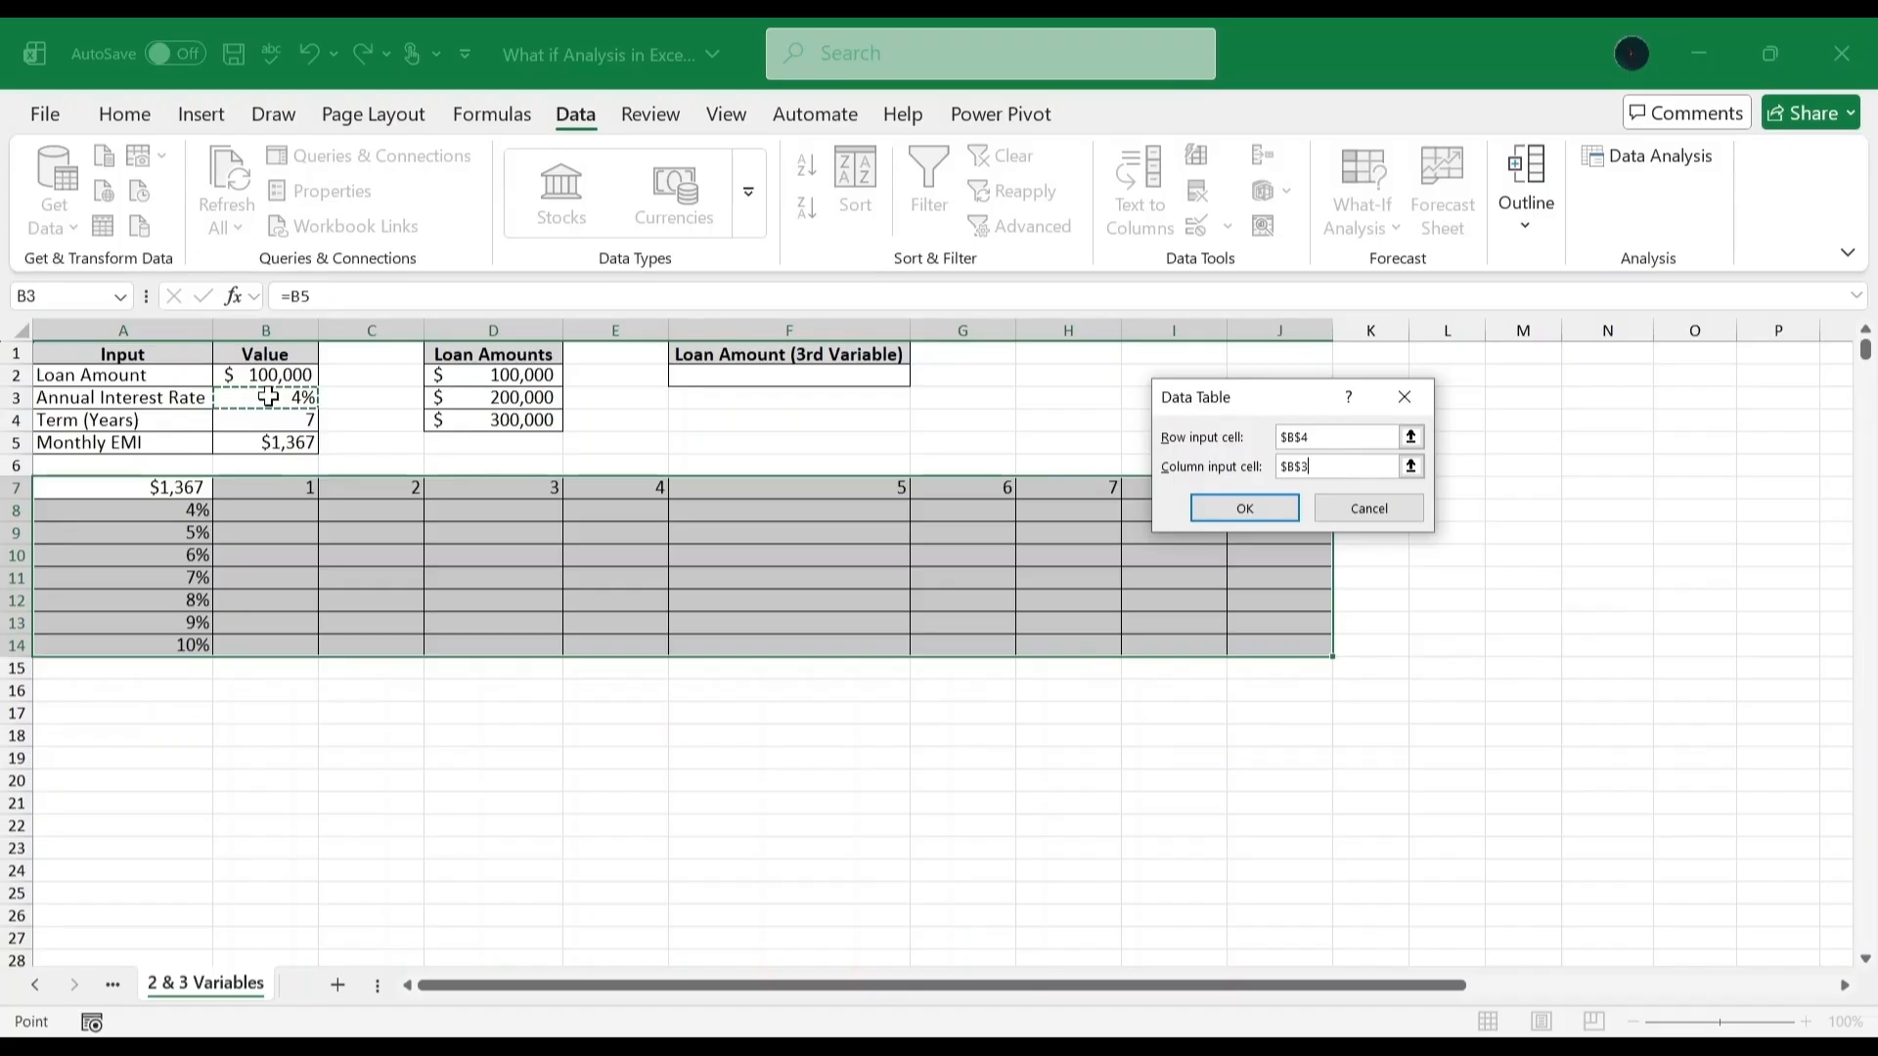
{"action": "left_click", "coordinate": [1244, 509]}
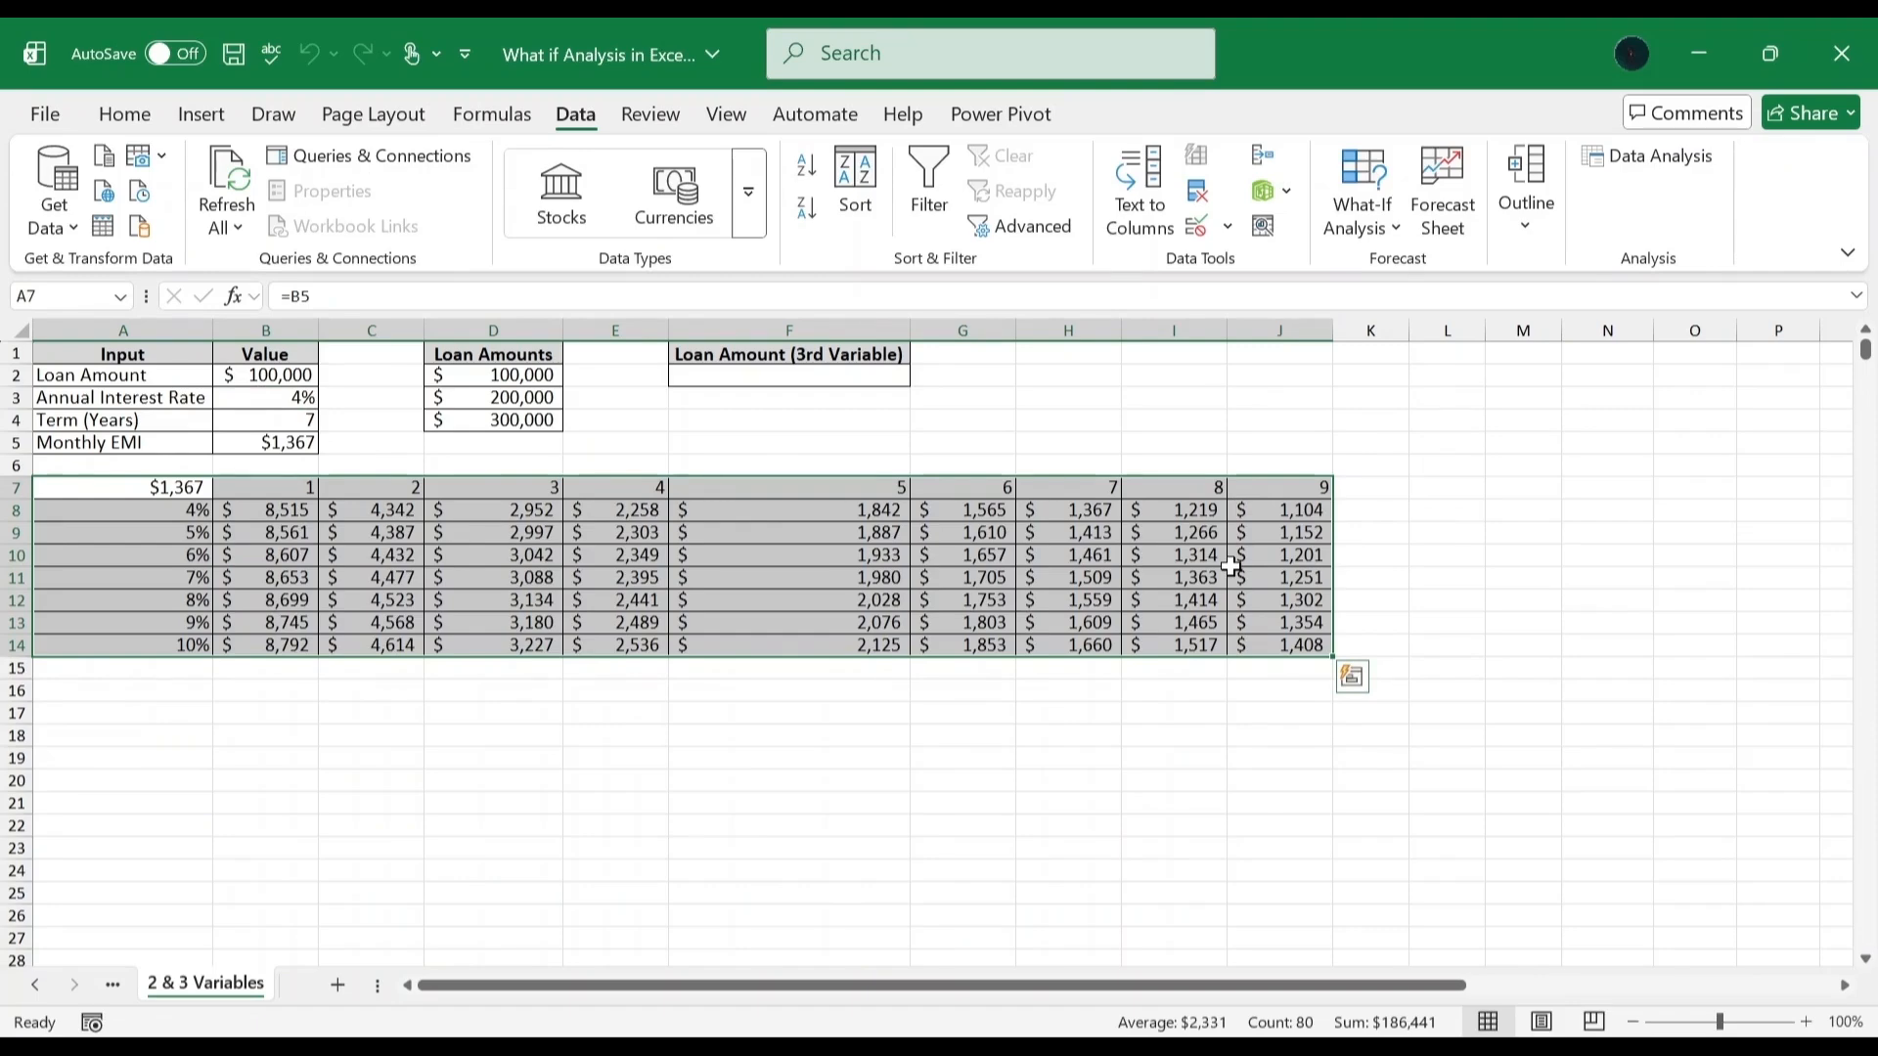
{"action": "left_click", "coordinate": [1393, 516]}
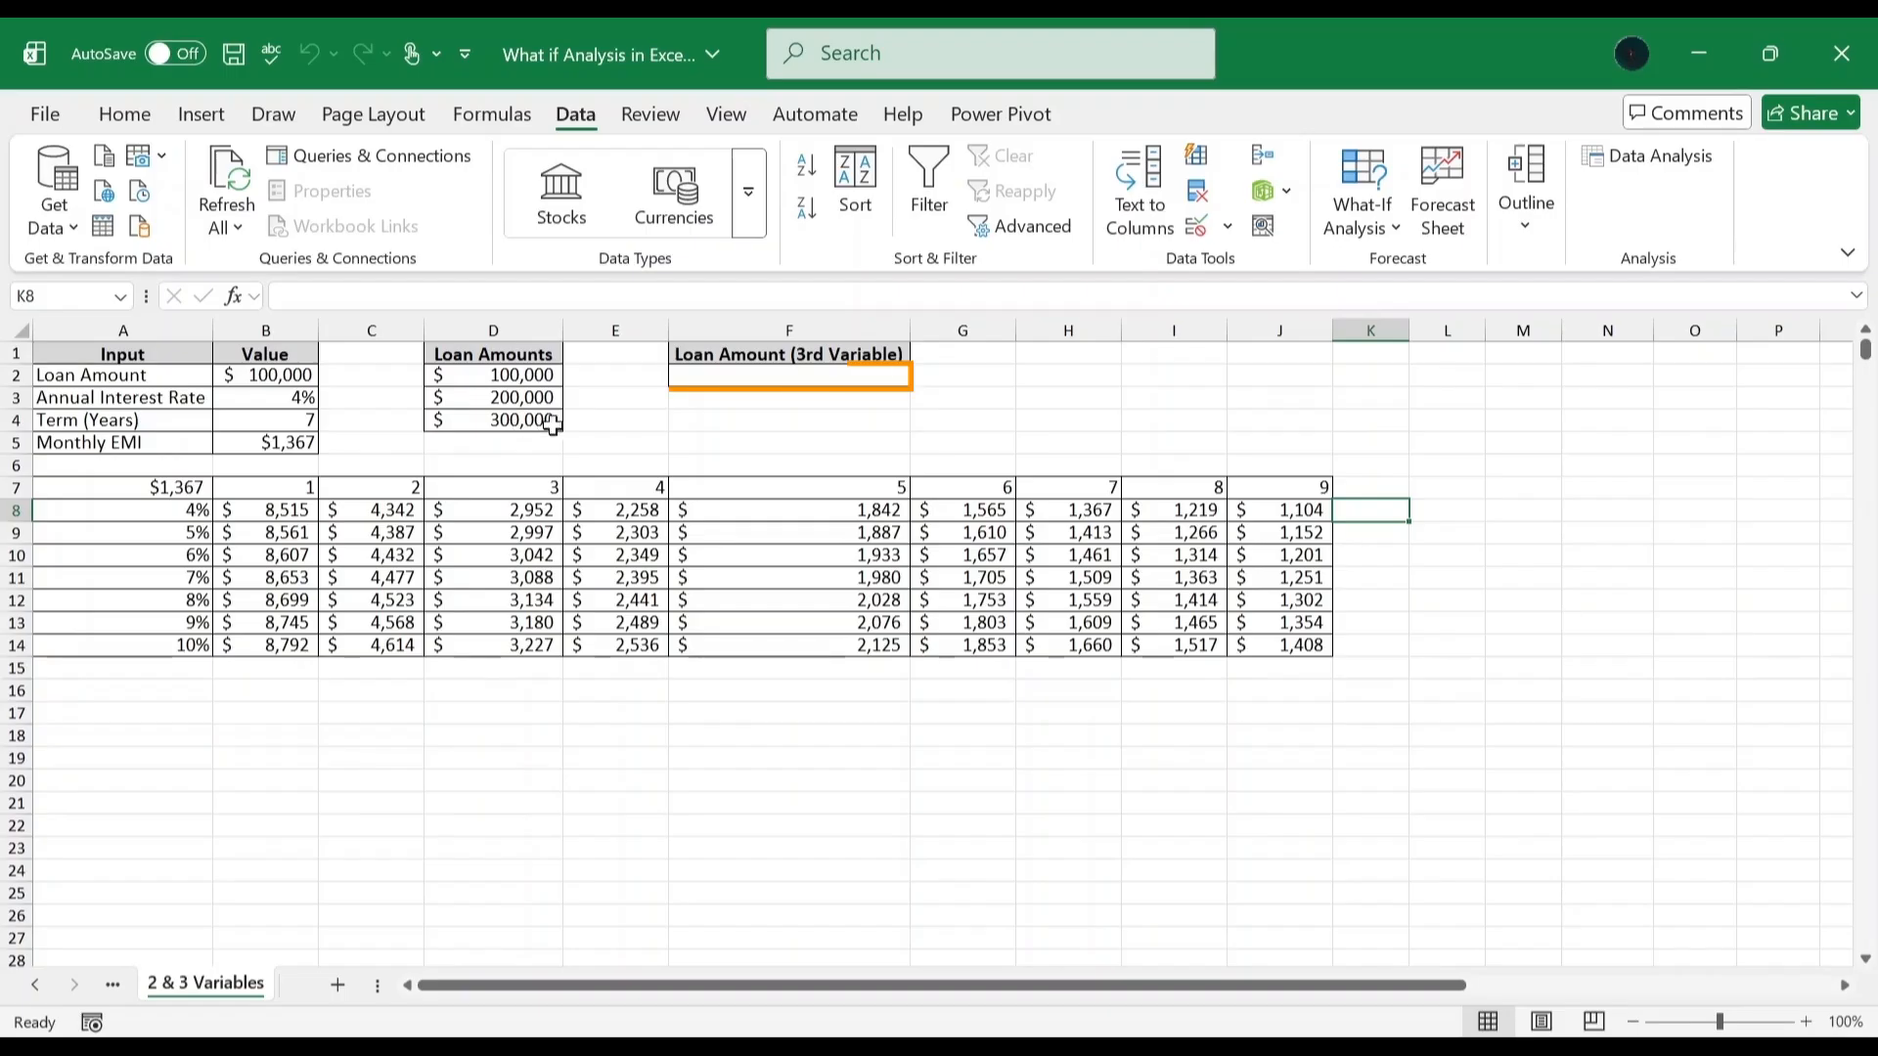
Add a data validation list to the third-variable loan amount cell F2, sourced from the loan amounts in D2:D4.
{"action": "left_click", "coordinate": [750, 379]}
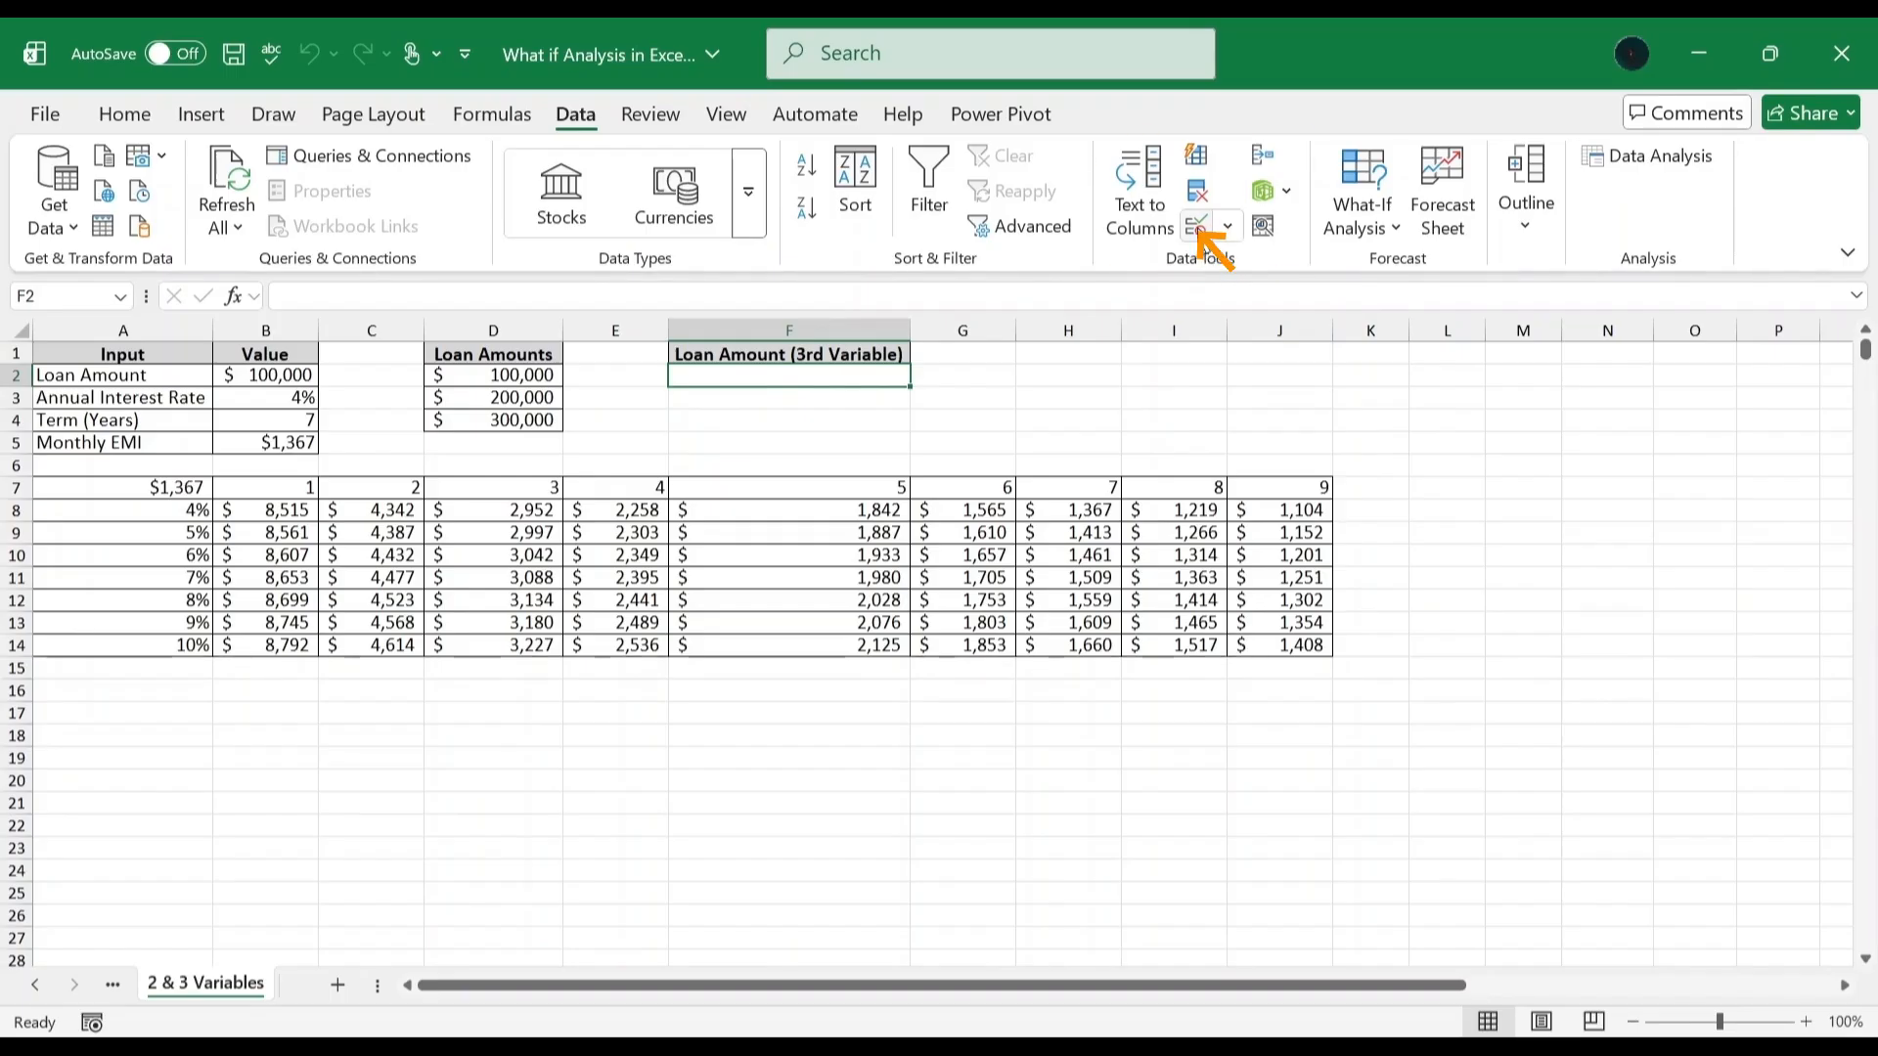
{"action": "left_click", "coordinate": [1195, 227]}
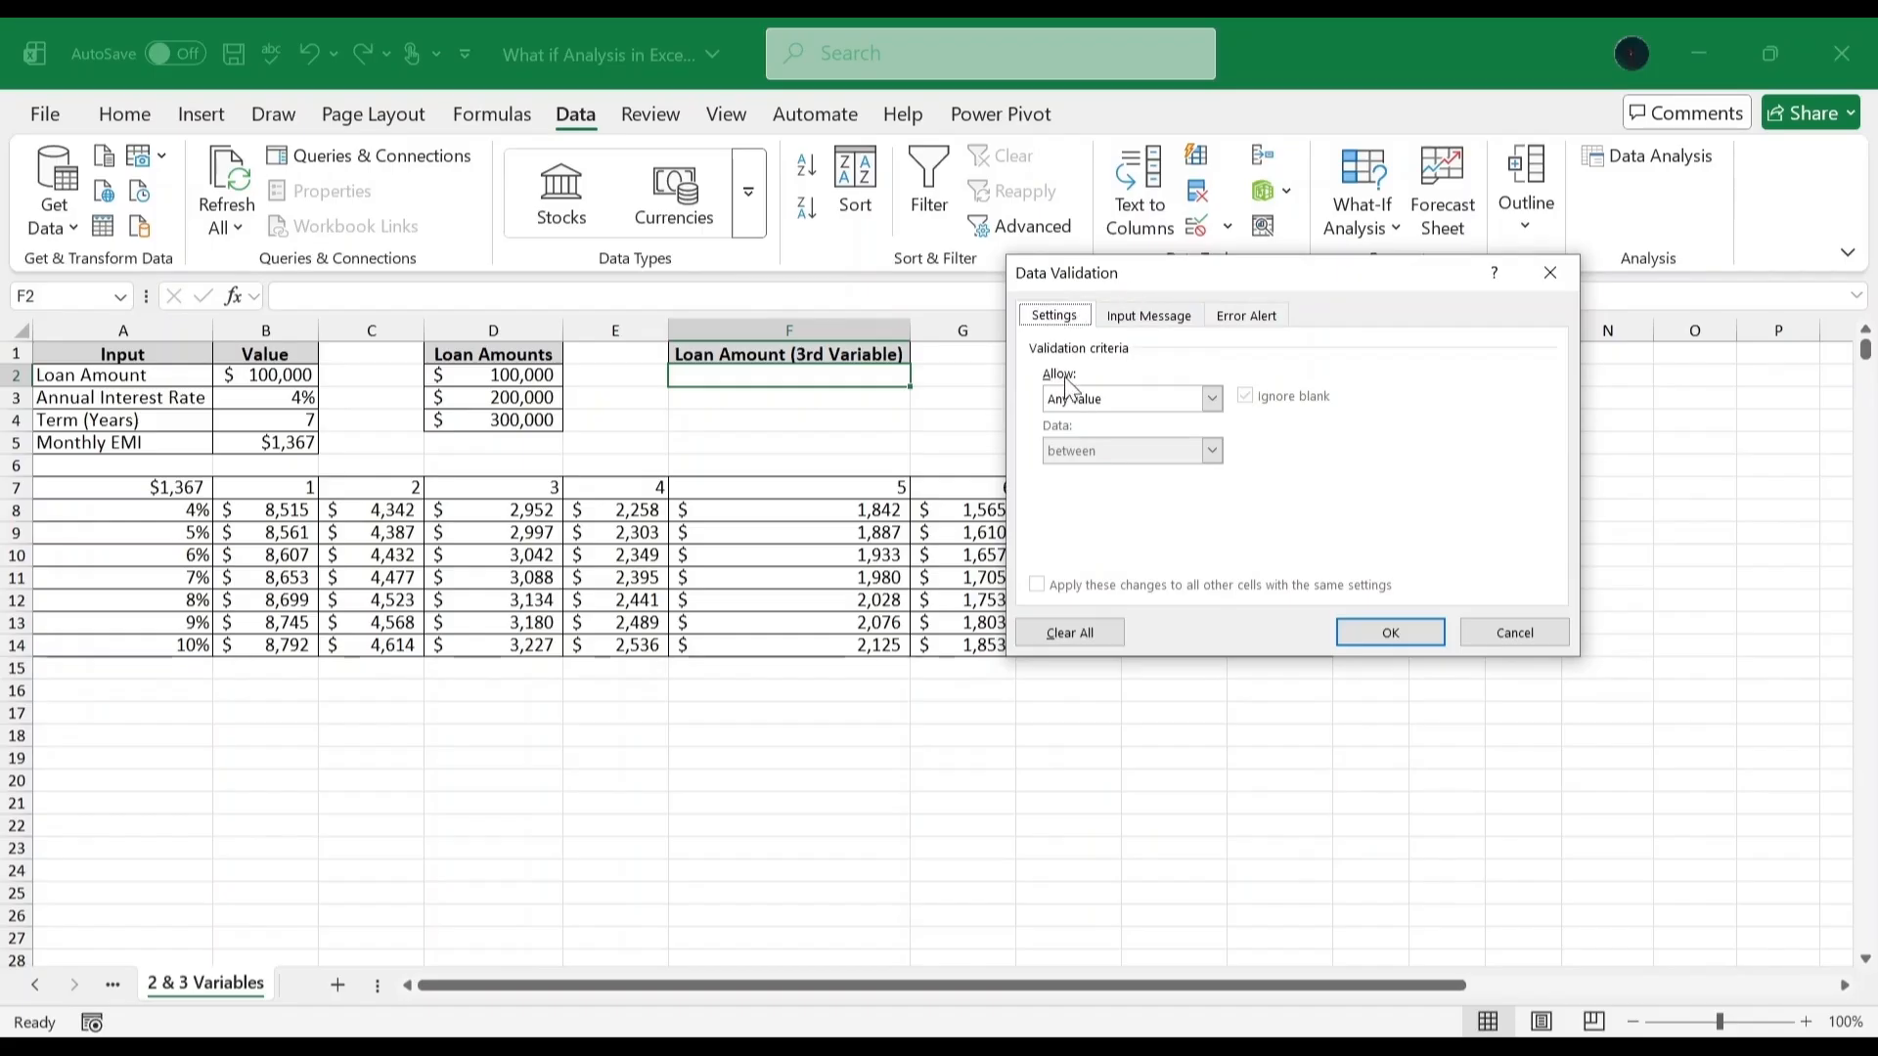
{"action": "left_click", "coordinate": [1213, 399]}
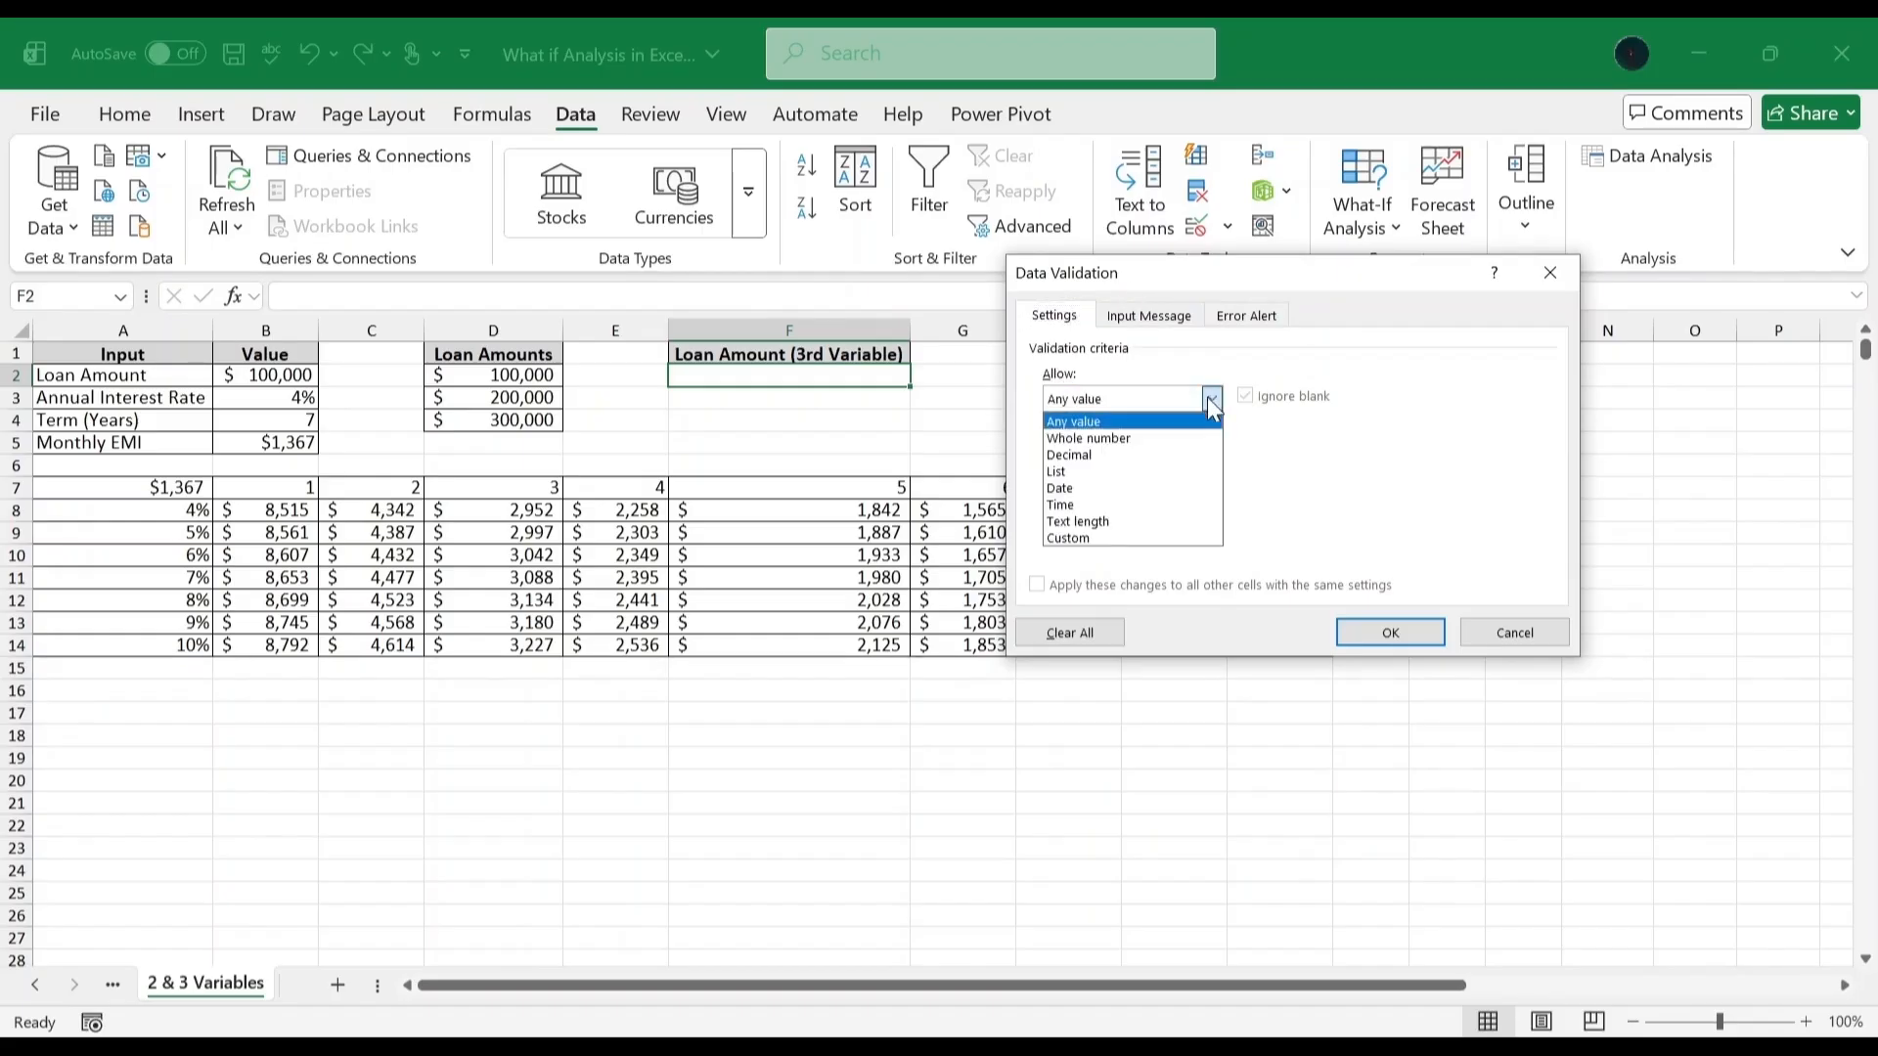
{"action": "left_click", "coordinate": [1174, 463]}
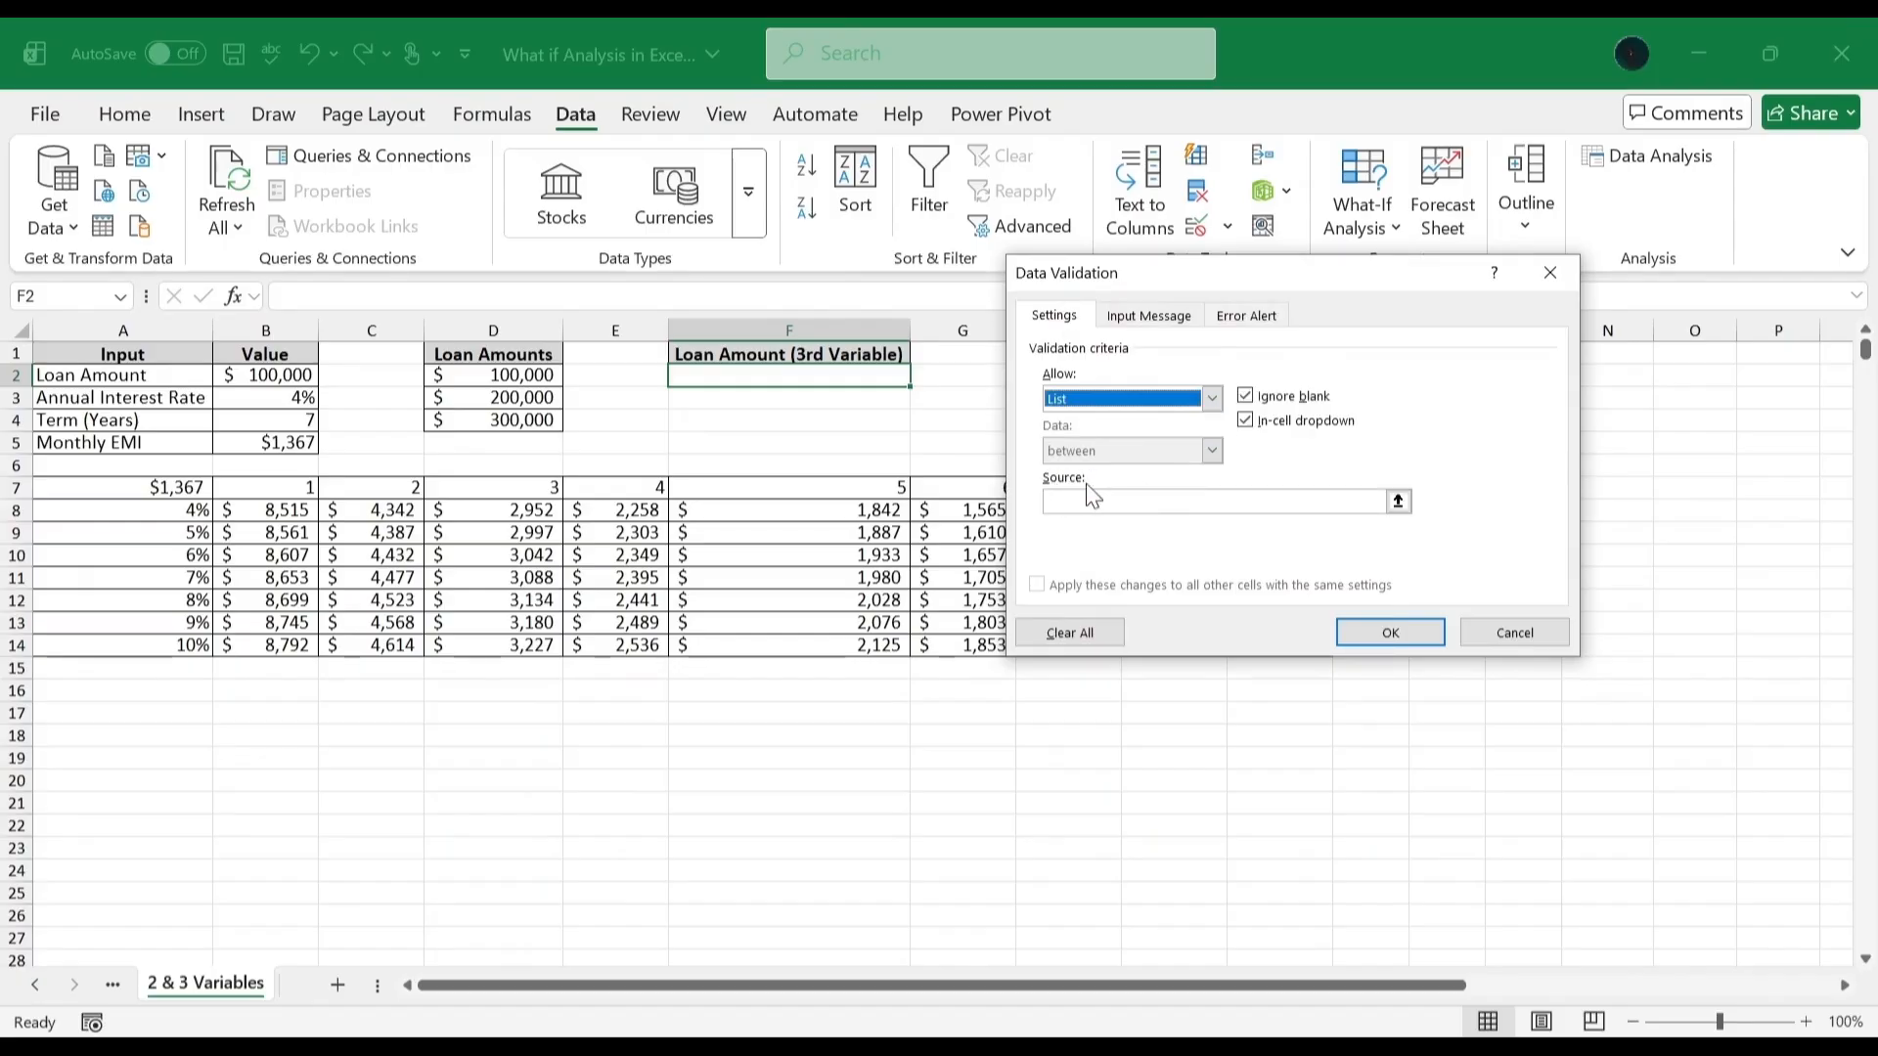
{"action": "left_click", "coordinate": [1398, 501]}
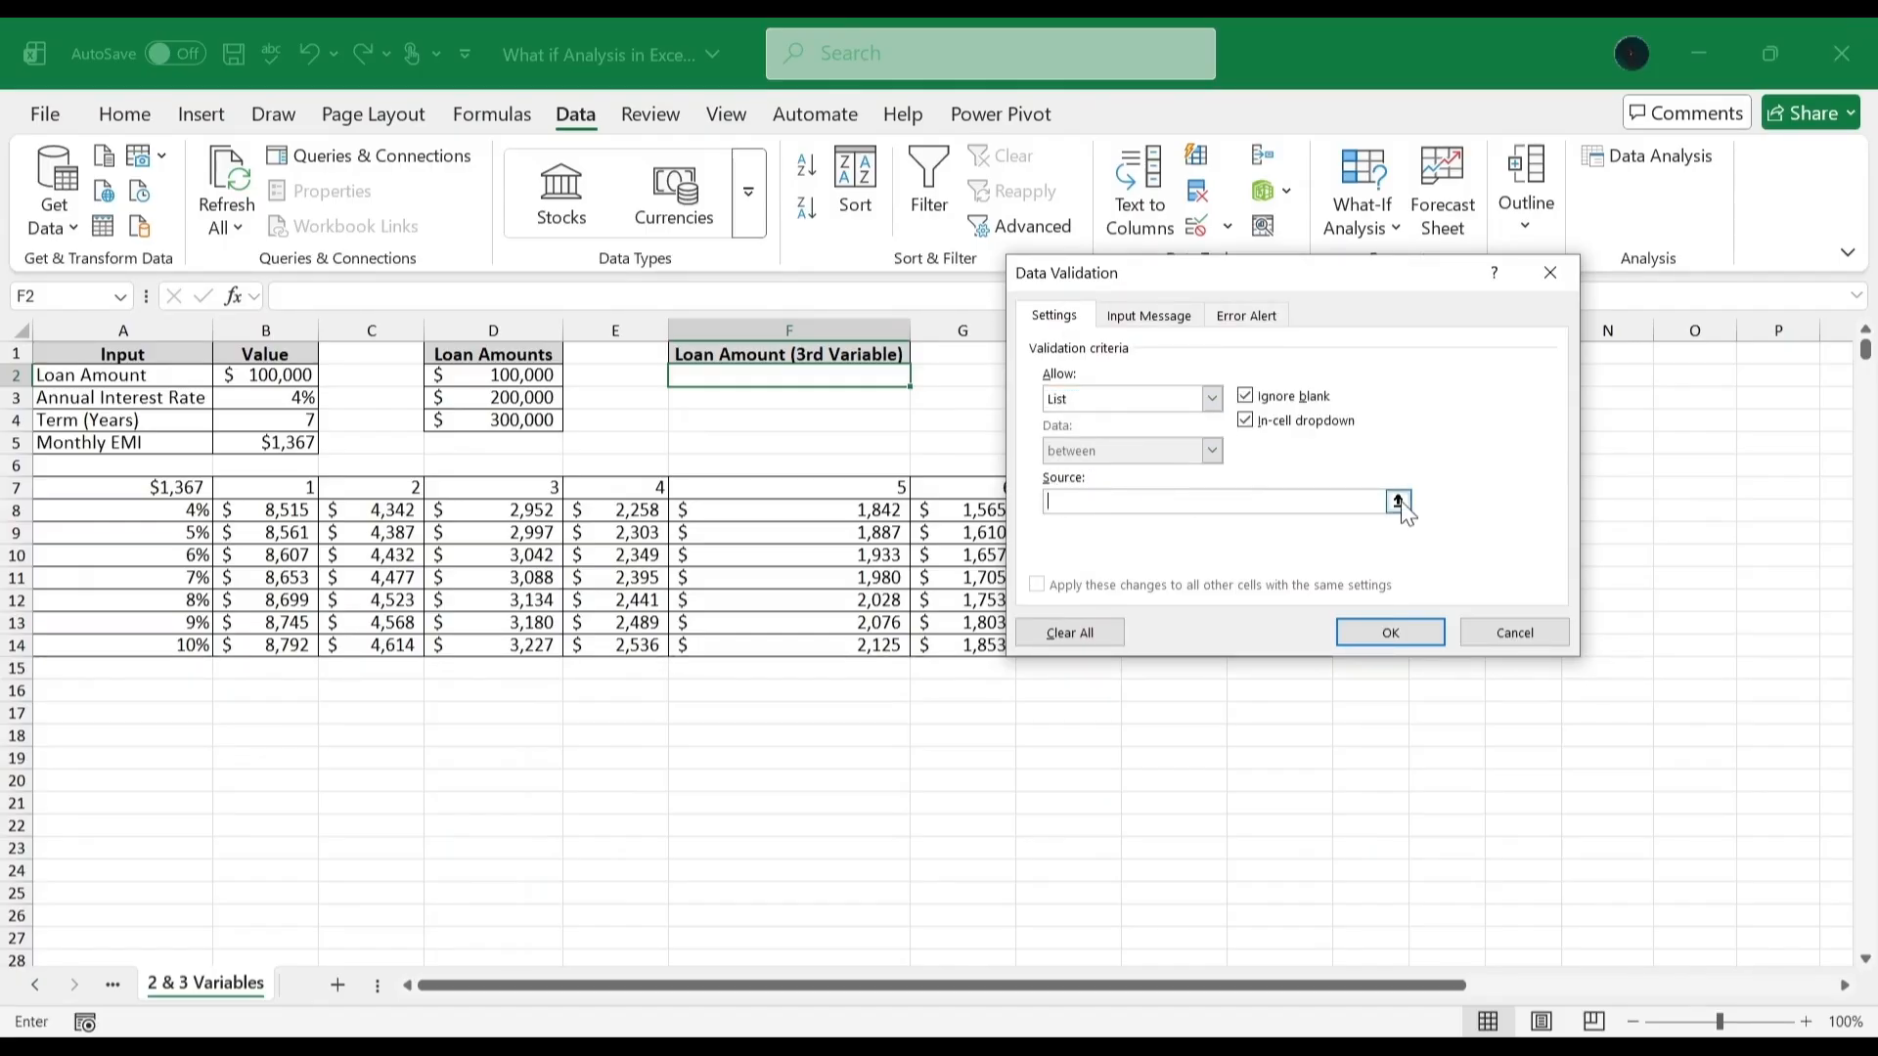
{"action": "left_click_drag", "start_coordinate": [545, 375], "coordinate": [545, 428]}
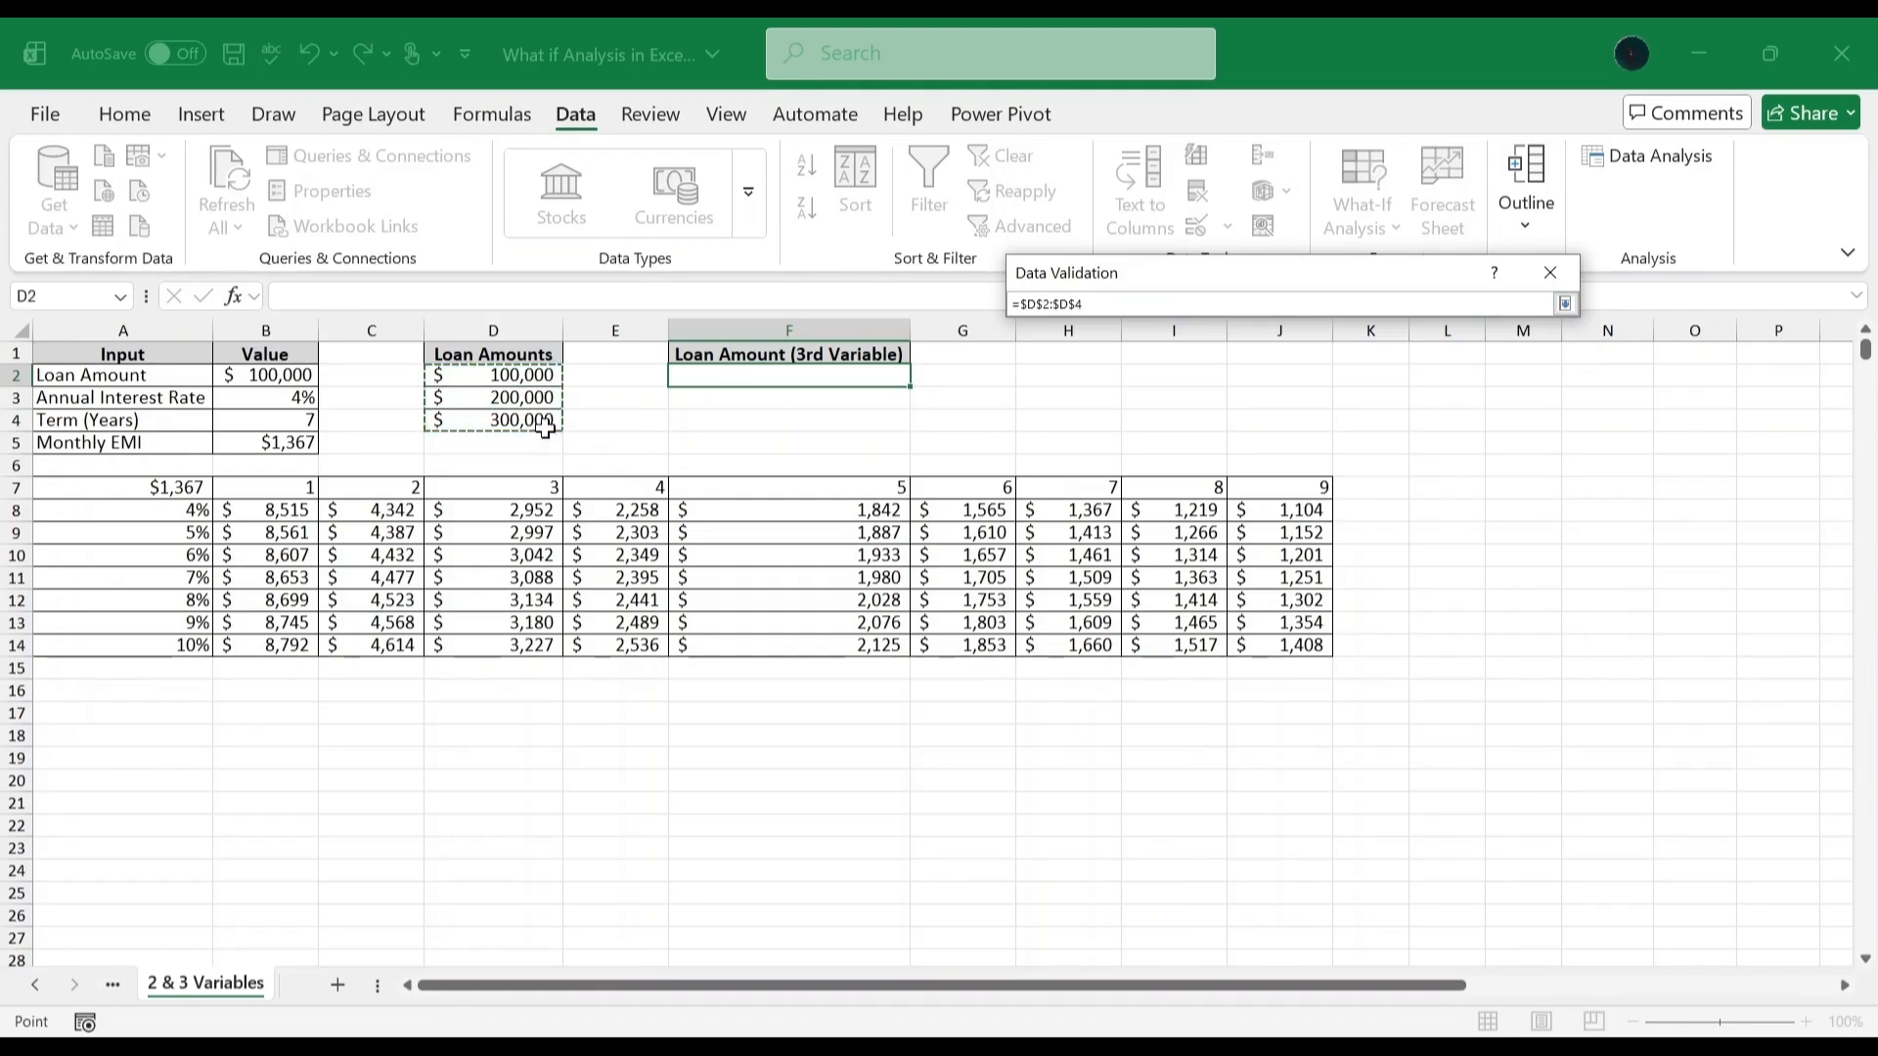
{"action": "key", "text": "Return"}
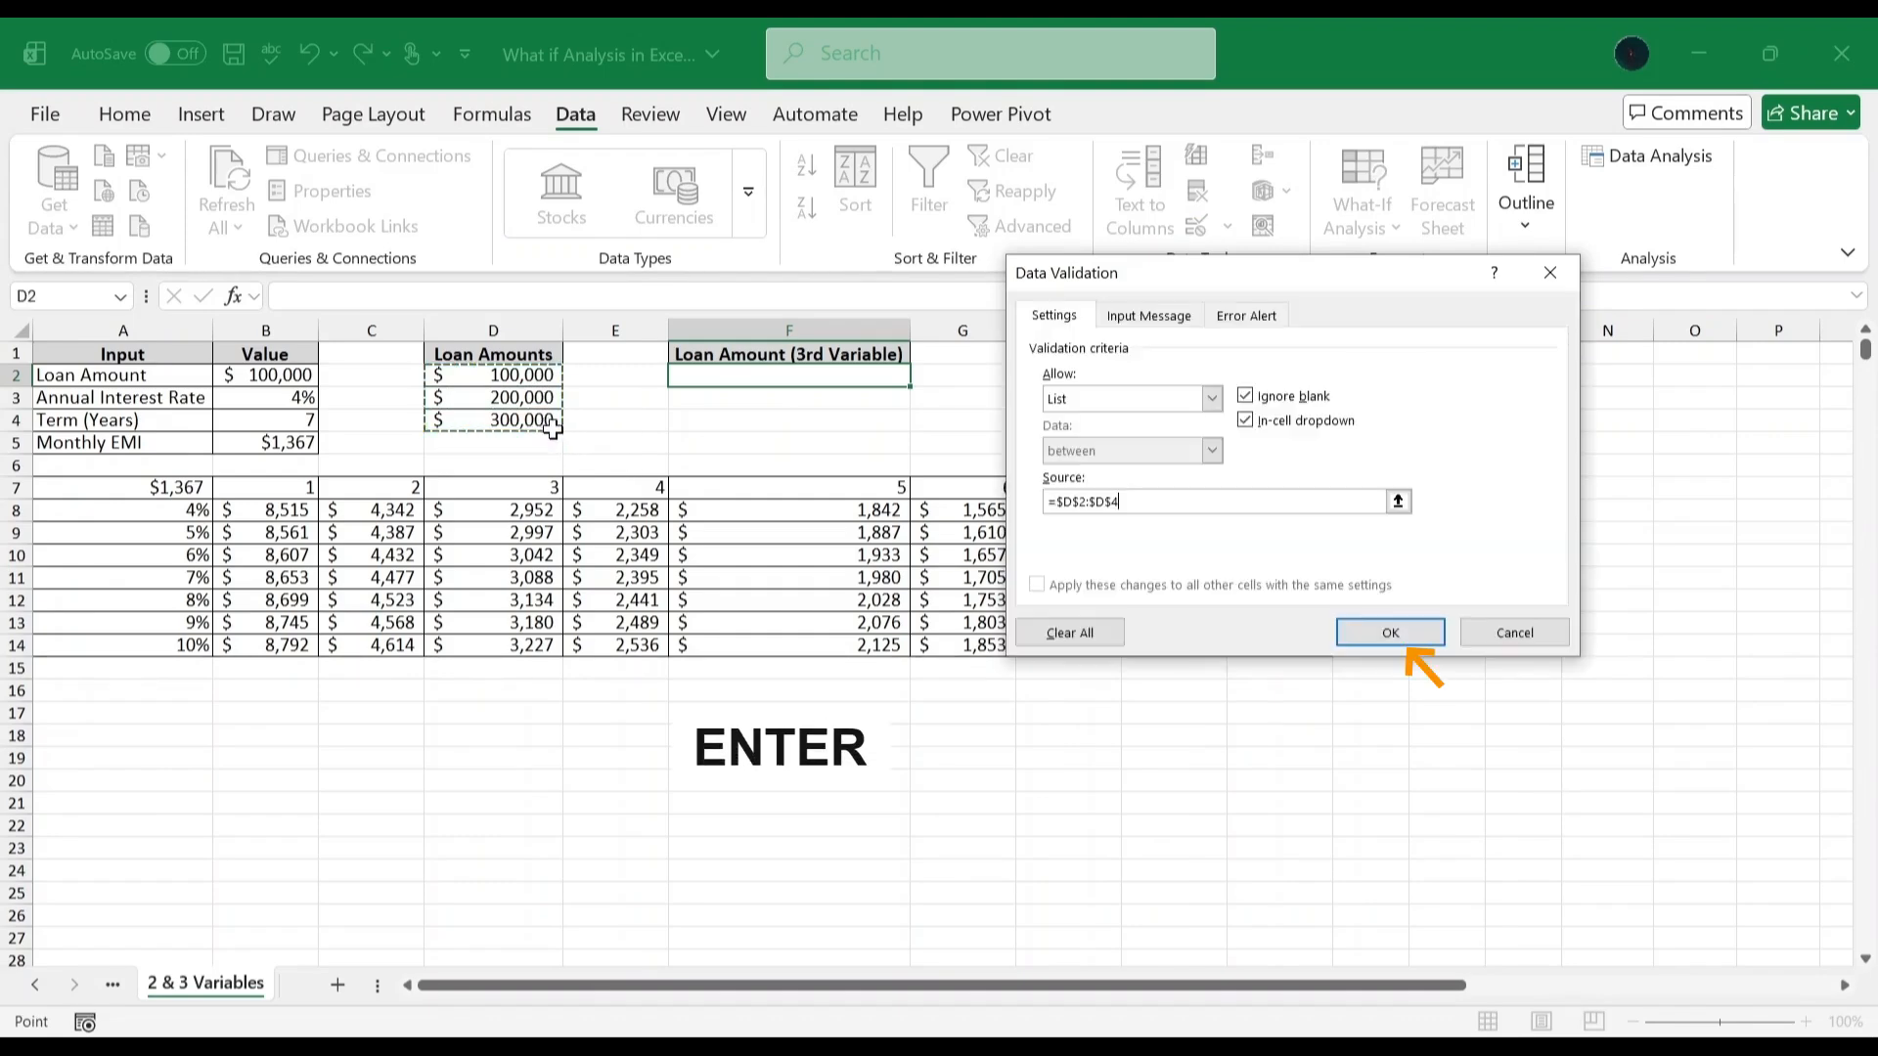
{"action": "left_click", "coordinate": [1390, 633]}
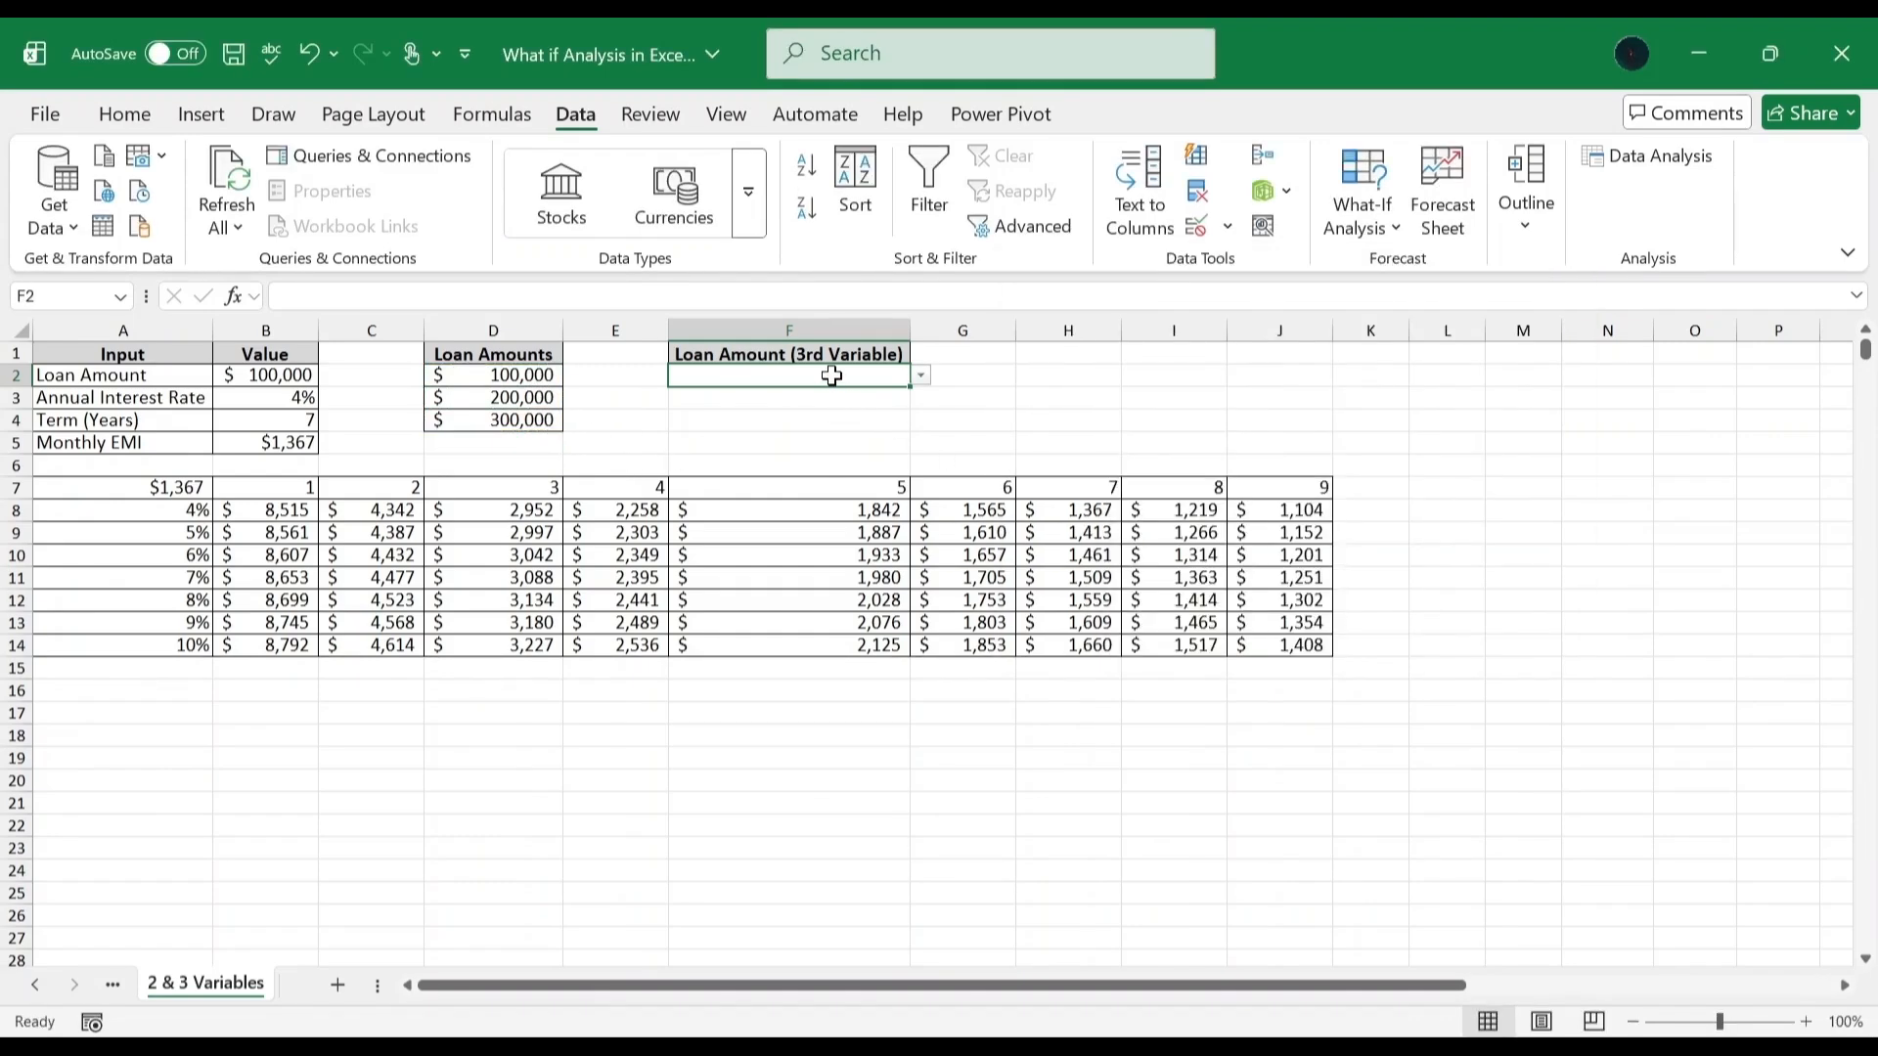
Choose $200,000 as the third-variable loan amount in F2.
{"action": "left_click", "coordinate": [920, 377]}
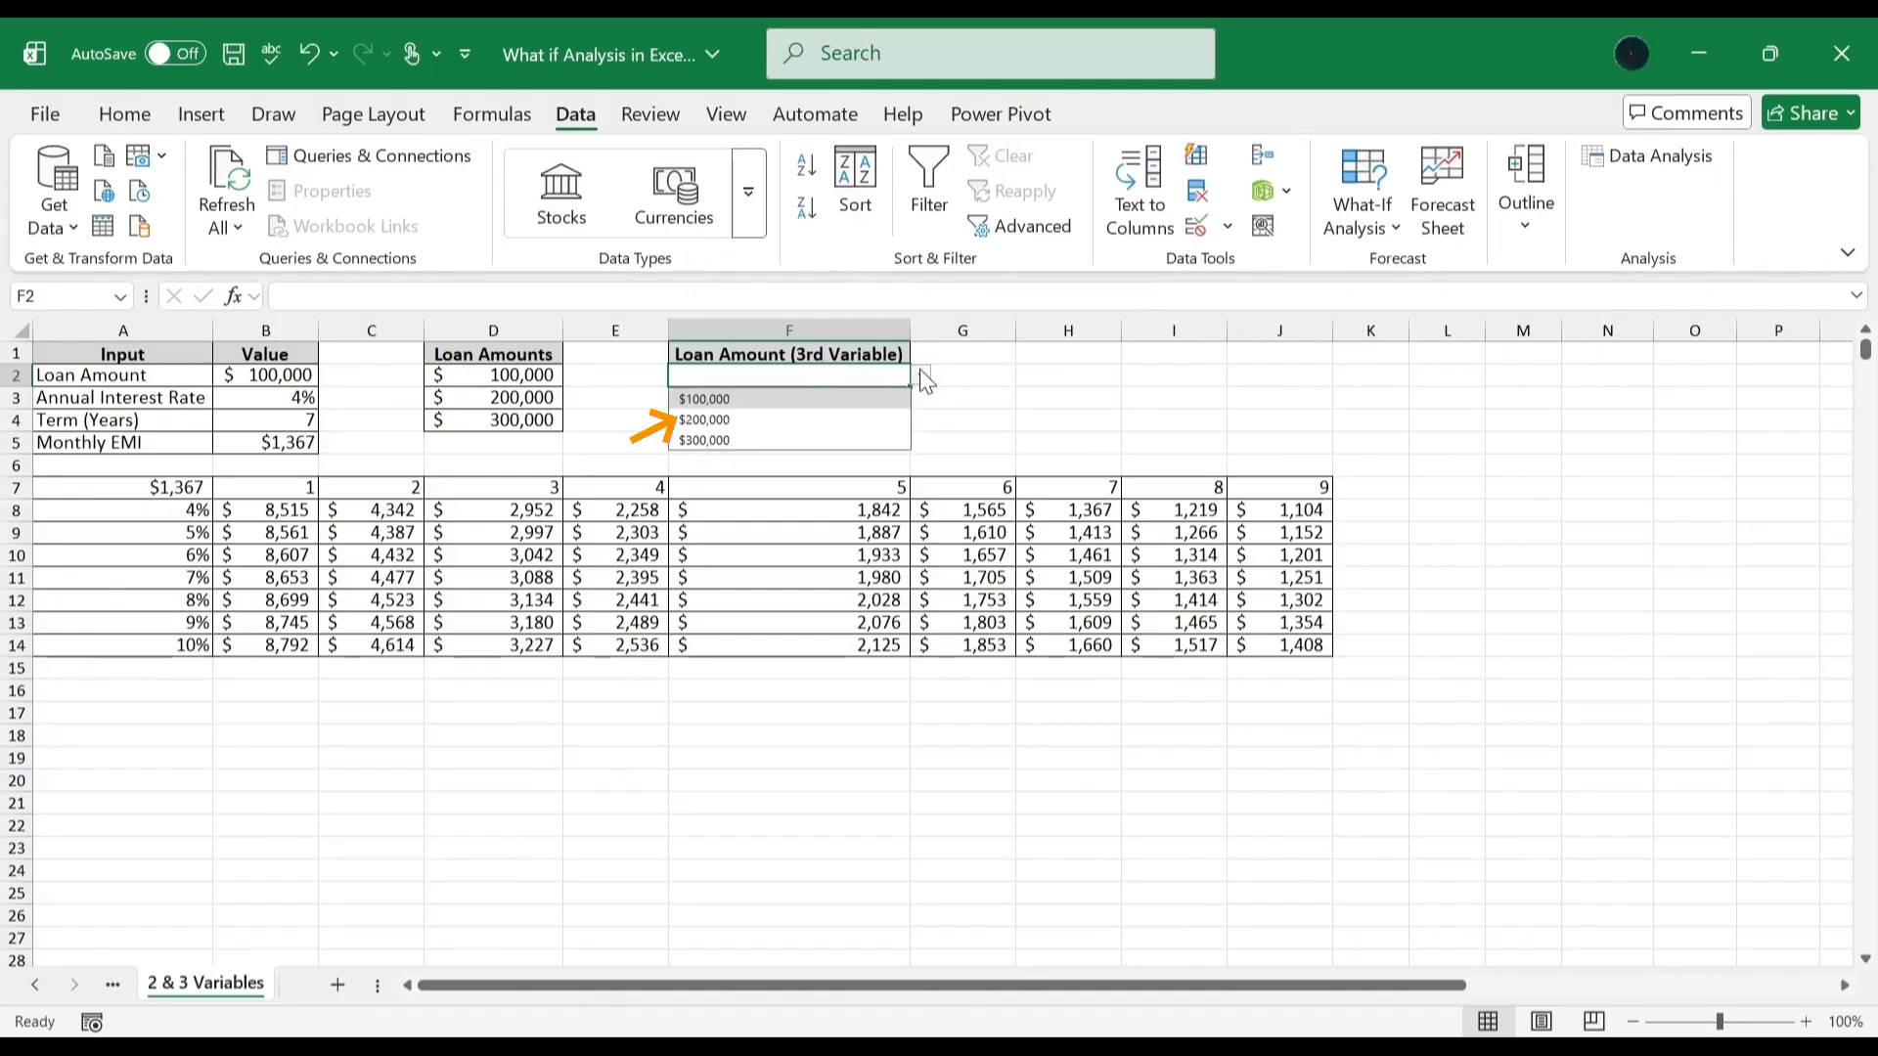
{"action": "left_click", "coordinate": [867, 419]}
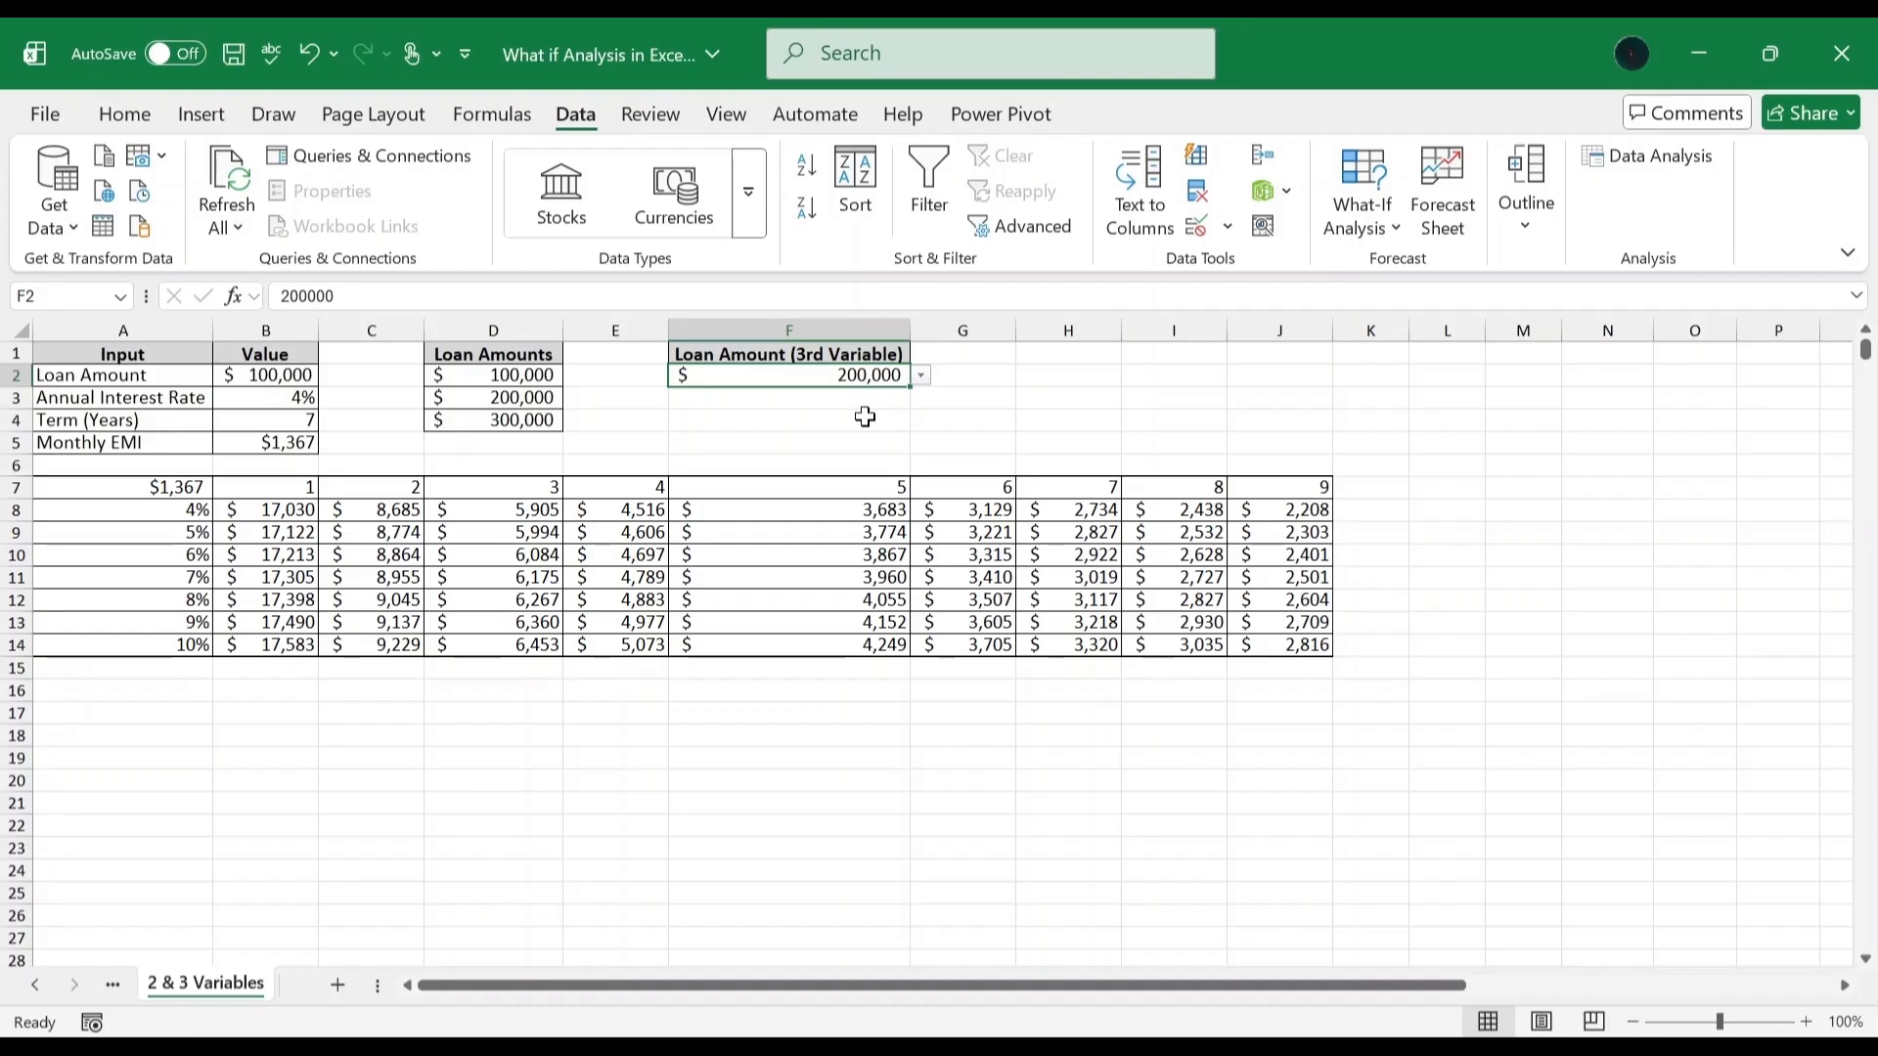
{"action": "left_click", "coordinate": [865, 418]}
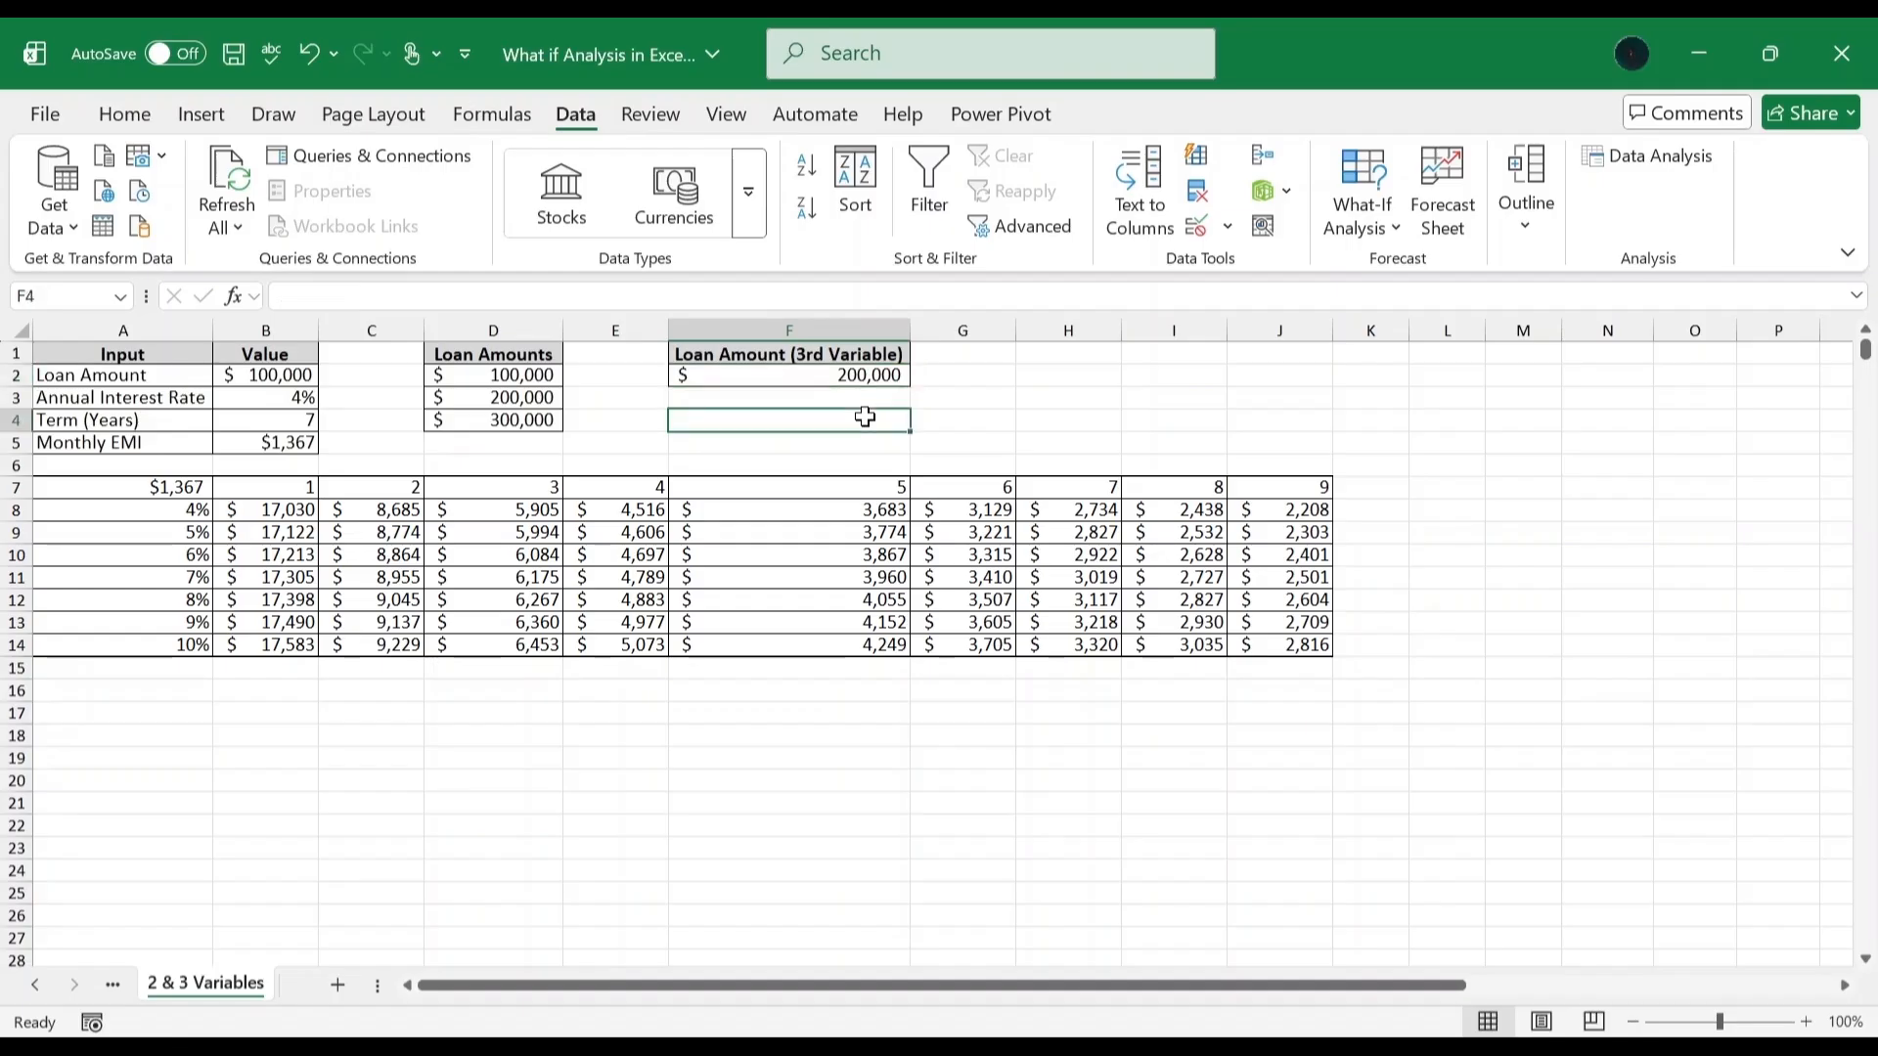